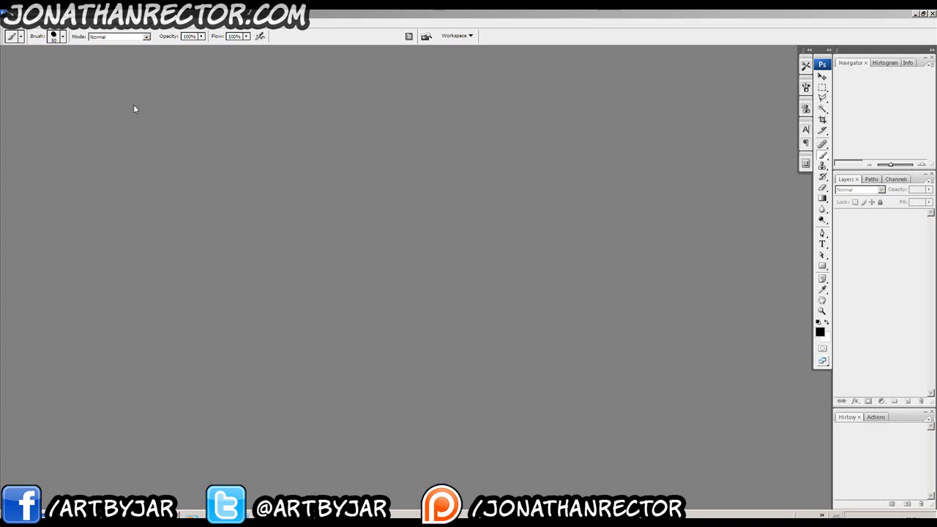
Open the recent file page_11_inks.psd and display it in full screen mode.
click(4, 25)
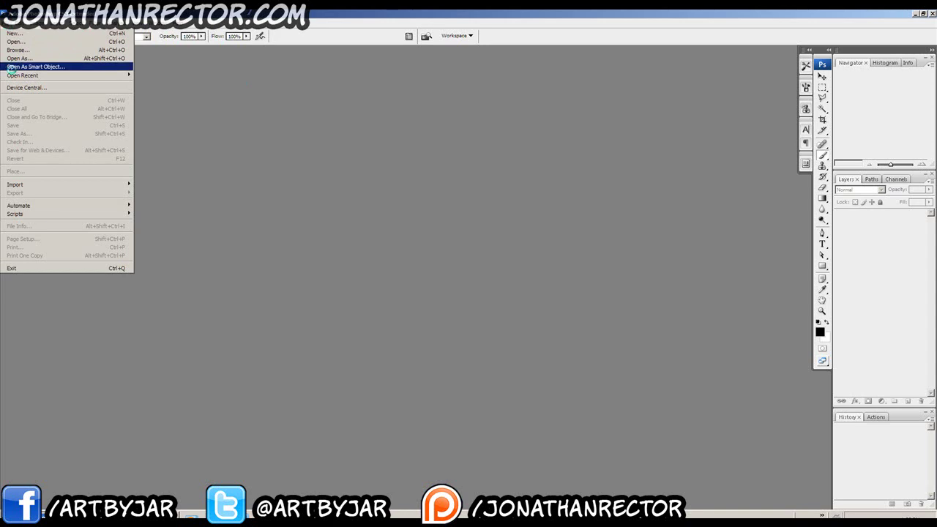
mouse_move(14, 75)
click(158, 72)
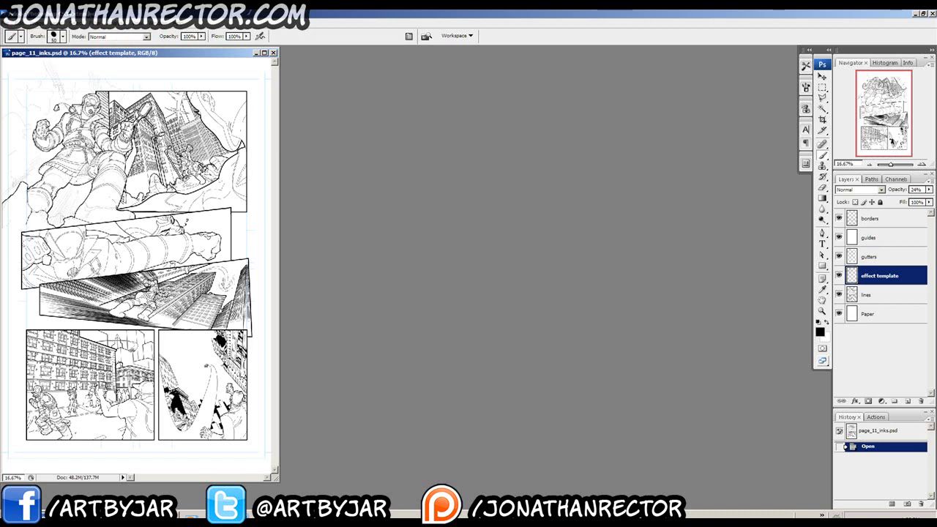
key(f)
key(f)
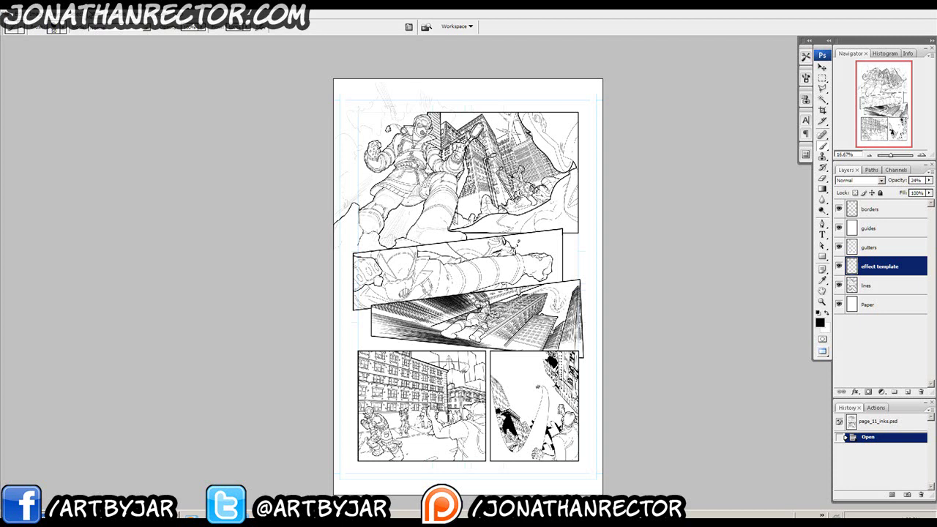
Create a layer group named "inks" directly above the effect template layer.
key(ctrl+plus)
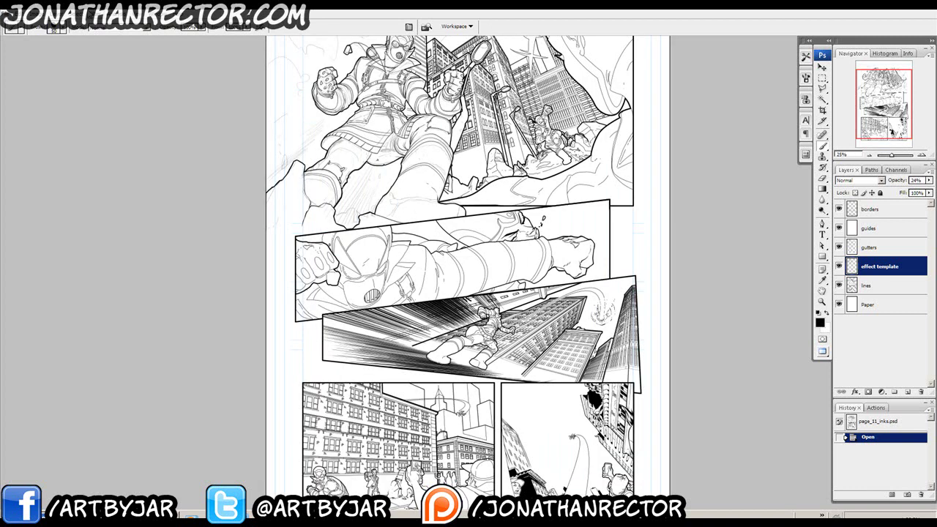
key(ctrl+plus)
key(ctrl+plus)
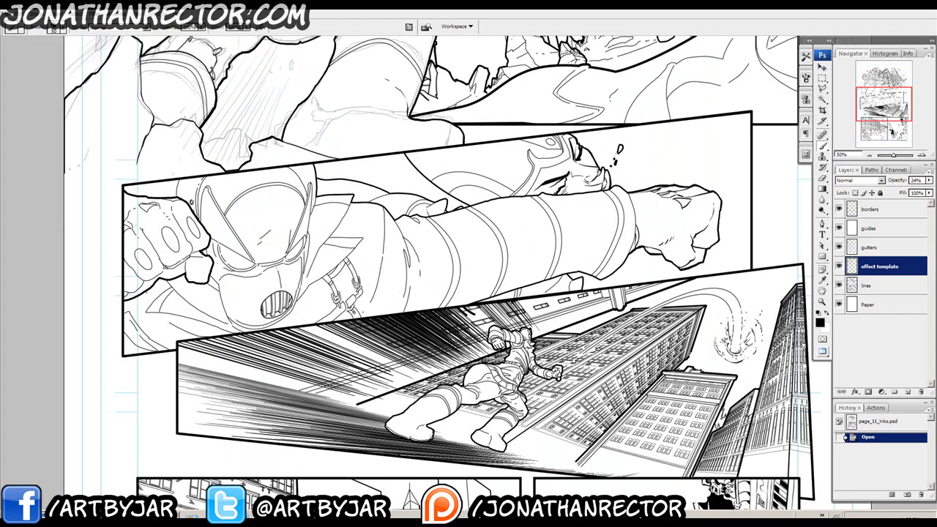
click(896, 253)
click(885, 271)
click(894, 392)
double_click(879, 262)
text(inks)
key(Return)
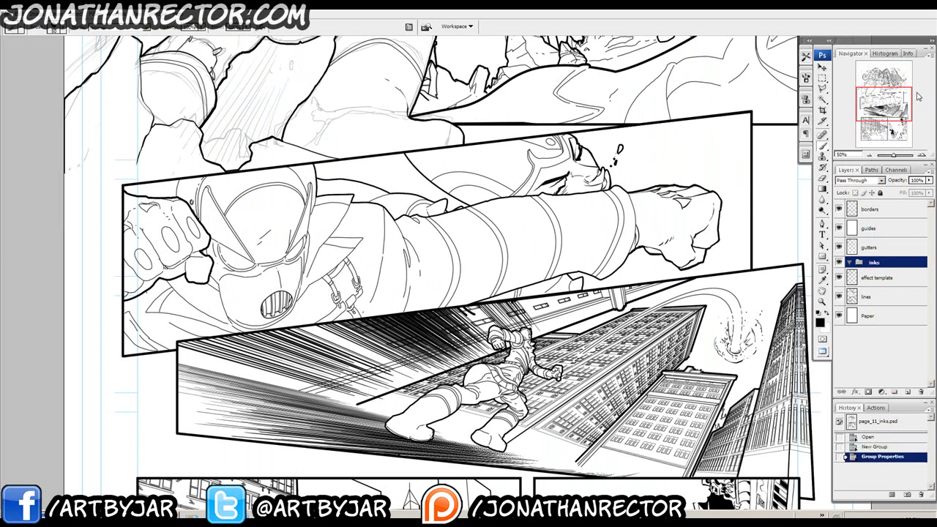
Add a new layer inside the inks group and test the brush with two dabs beside the artwork.
key(ctrl+shift+alt+n)
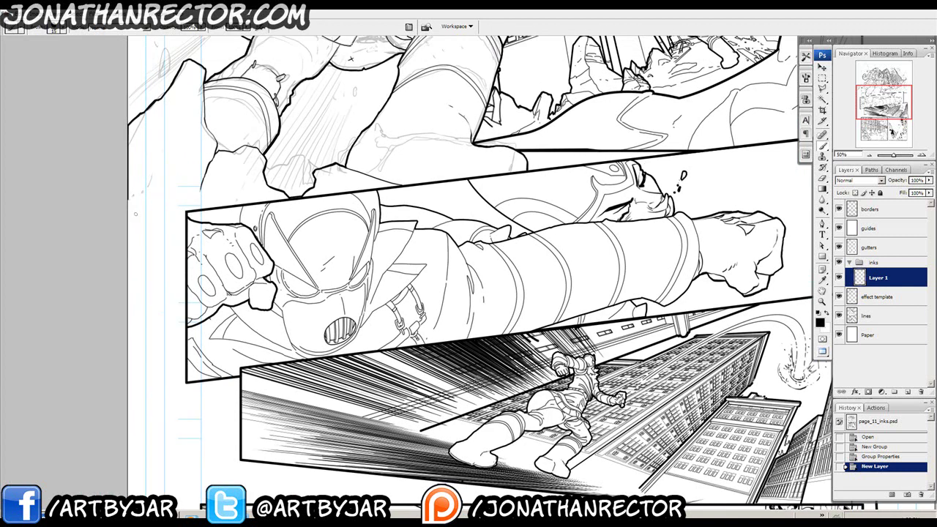
click(101, 210)
click(100, 209)
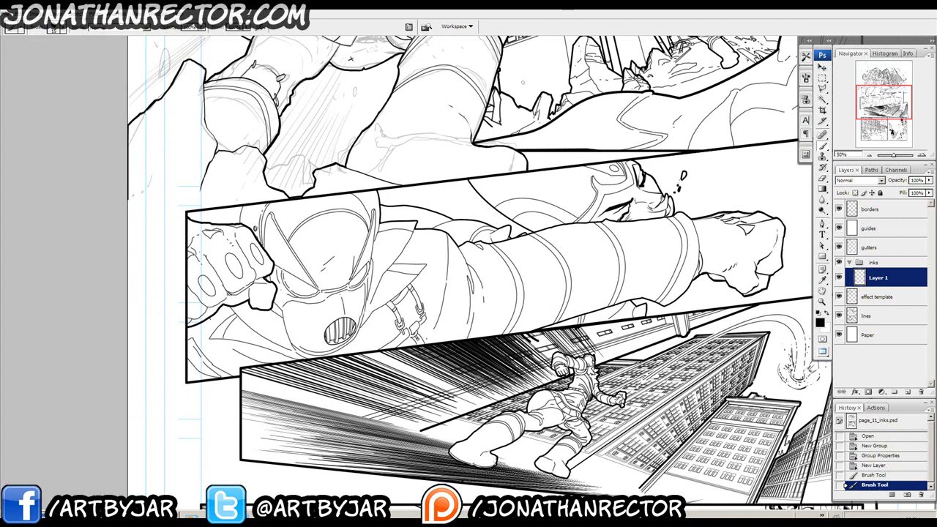
Examine the line art in all panels of the page, ending close up on the masked figure in the first panel.
drag(521, 137, 422, 434)
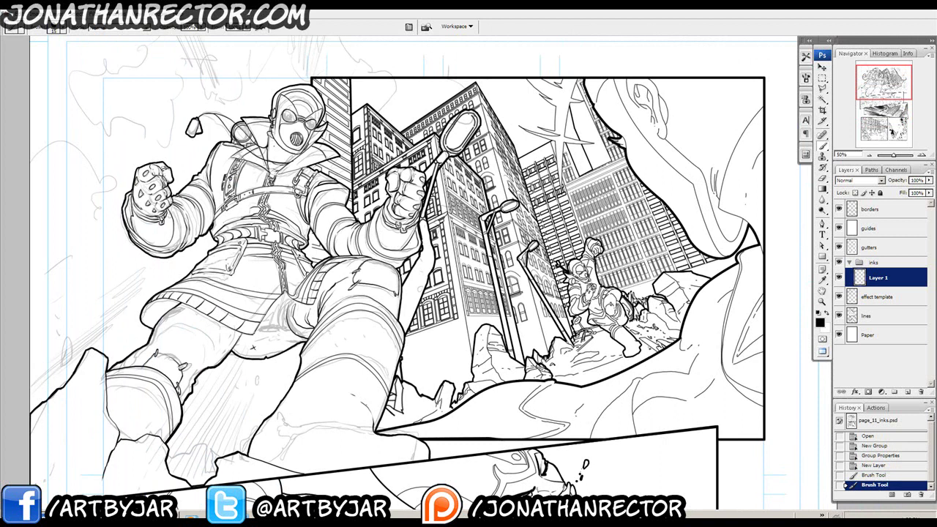
drag(471, 383, 509, 245)
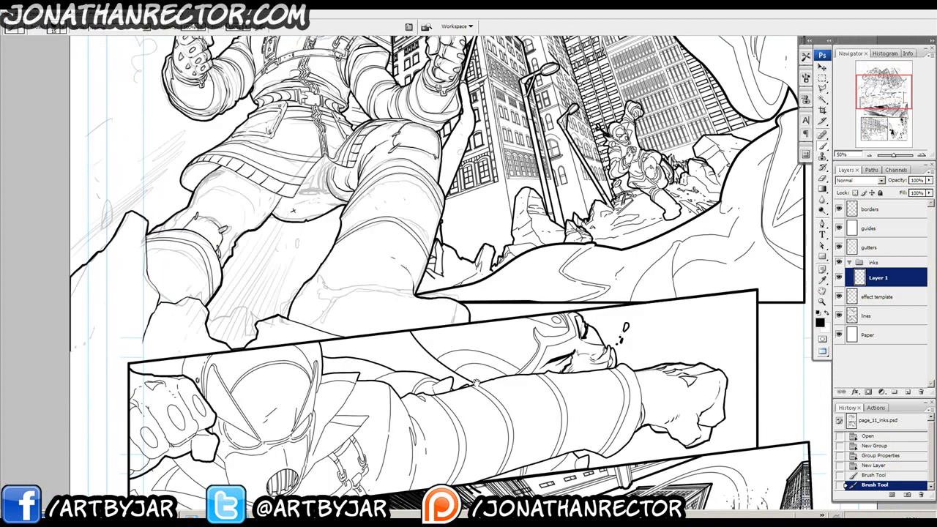
drag(480, 505, 501, 185)
drag(535, 425, 492, 227)
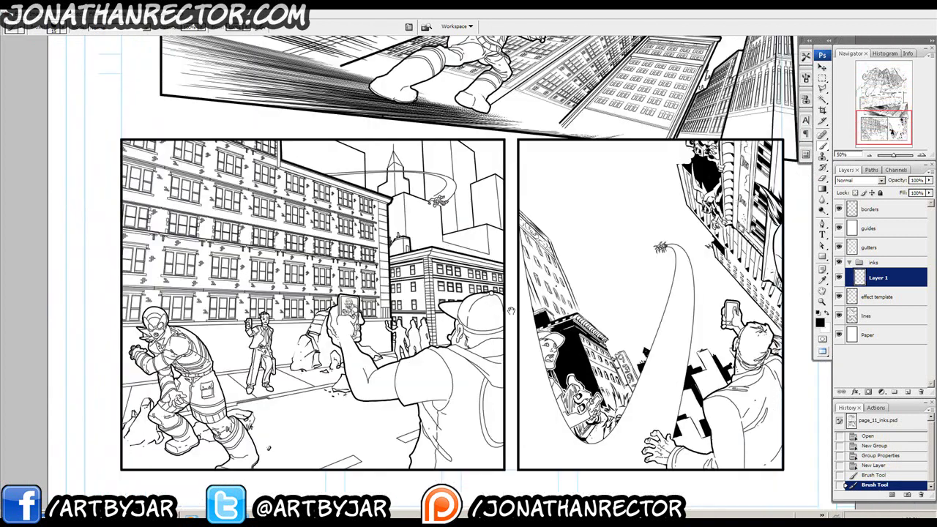
drag(555, 185, 540, 498)
drag(487, 128, 490, 481)
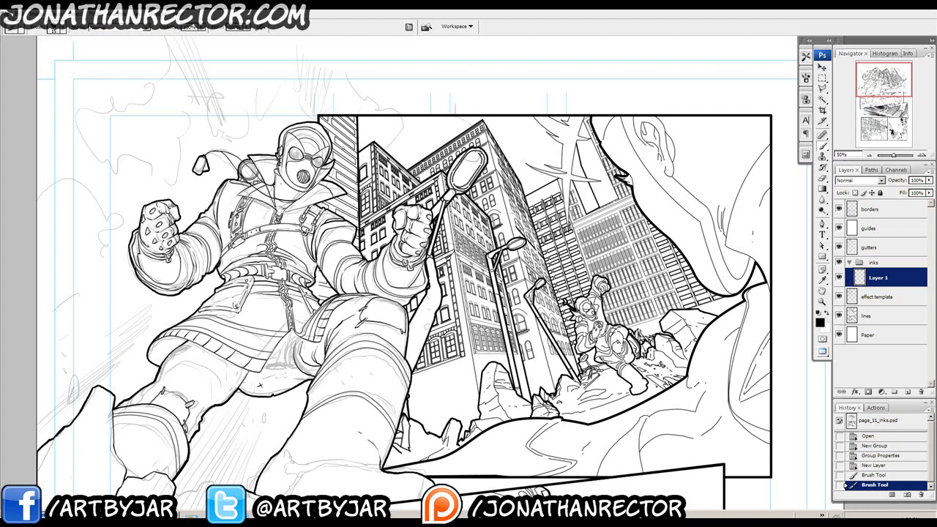
drag(292, 194, 316, 193)
key(ctrl+plus)
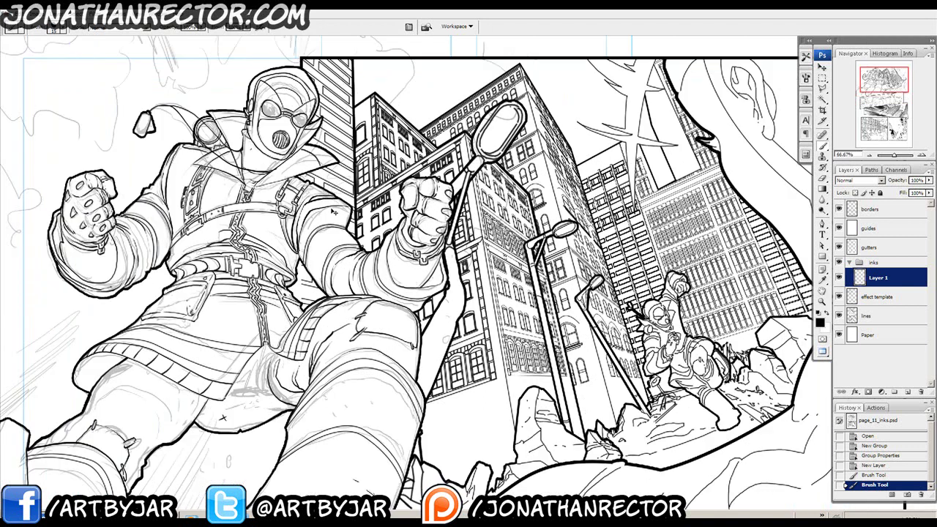
key(ctrl+plus)
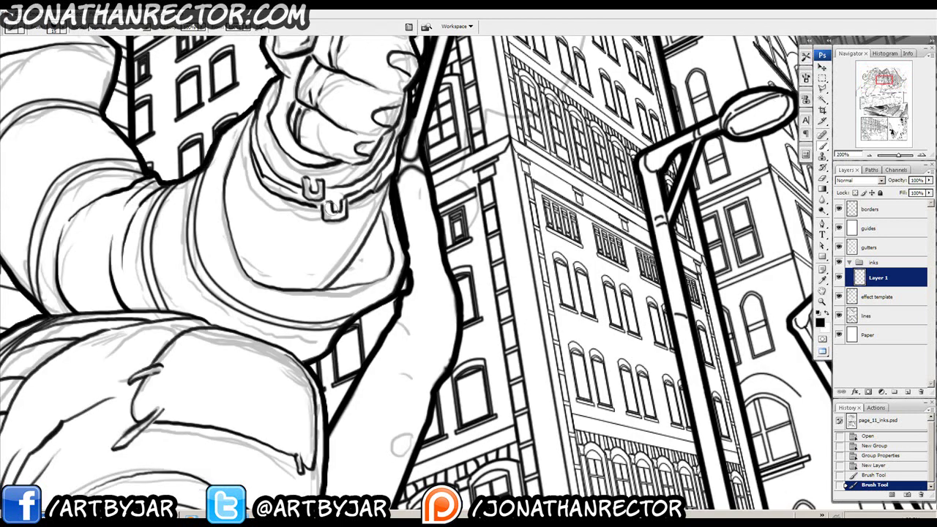
drag(391, 226, 562, 424)
drag(315, 139, 721, 449)
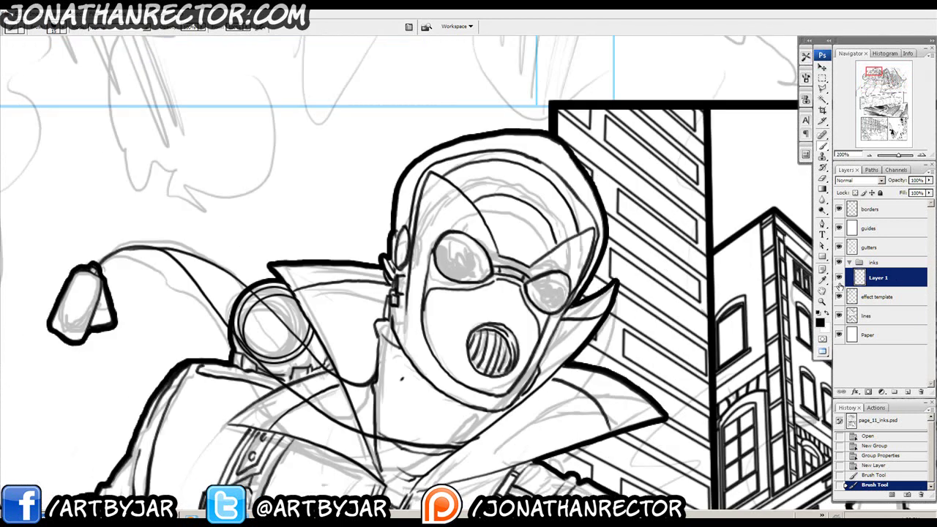
Hide the effect template layer, try a brush stroke near the masked figure and undo it.
click(839, 296)
drag(455, 204, 584, 331)
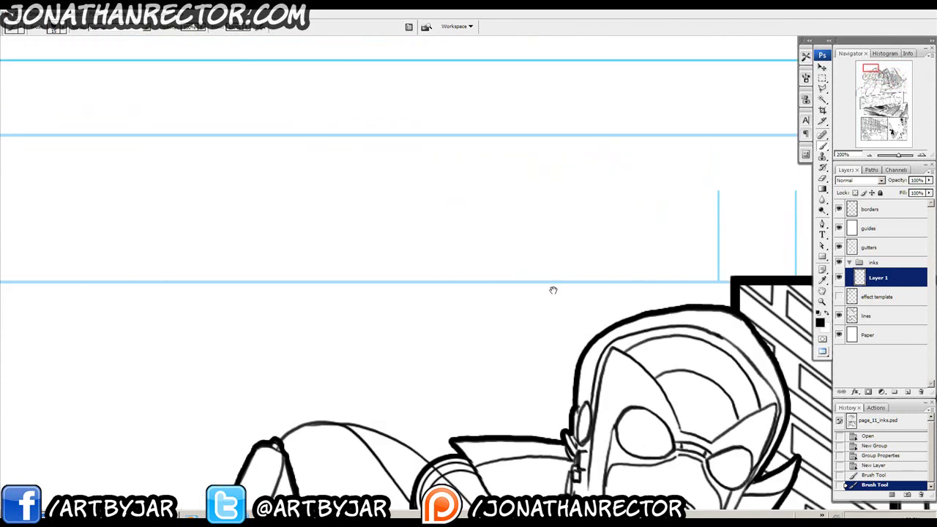
drag(492, 267, 394, 88)
drag(426, 316, 463, 293)
mouse_move(371, 189)
mouse_down()
mouse_move(346, 156)
mouse_move(328, 195)
mouse_move(291, 170)
mouse_move(257, 188)
mouse_move(232, 156)
mouse_move(235, 192)
mouse_move(196, 206)
mouse_move(297, 284)
mouse_up()
key(ctrl+z)
mouse_move(552, 366)
mouse_down()
mouse_move(391, 258)
mouse_move(397, 318)
mouse_up()
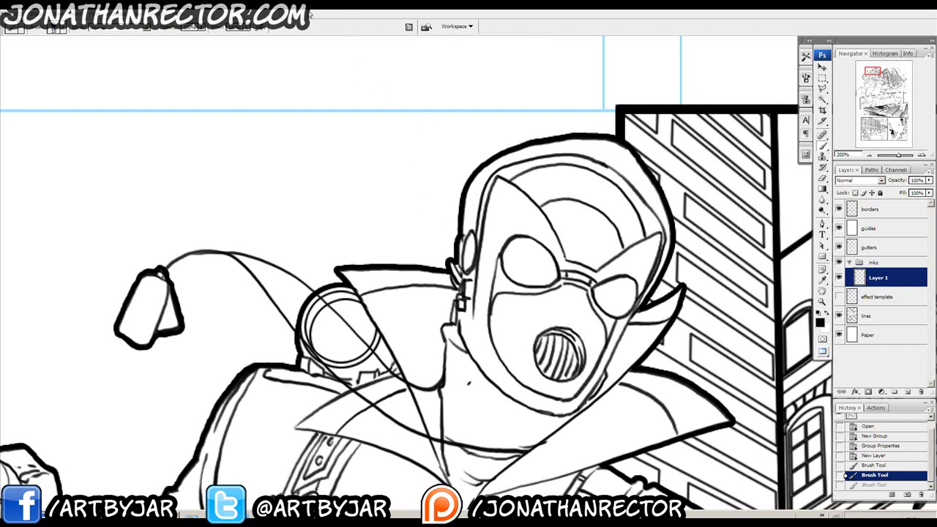
Thicken the masked figure's neck outline and the inner collar line with brush strokes on the new layer.
drag(433, 253, 389, 201)
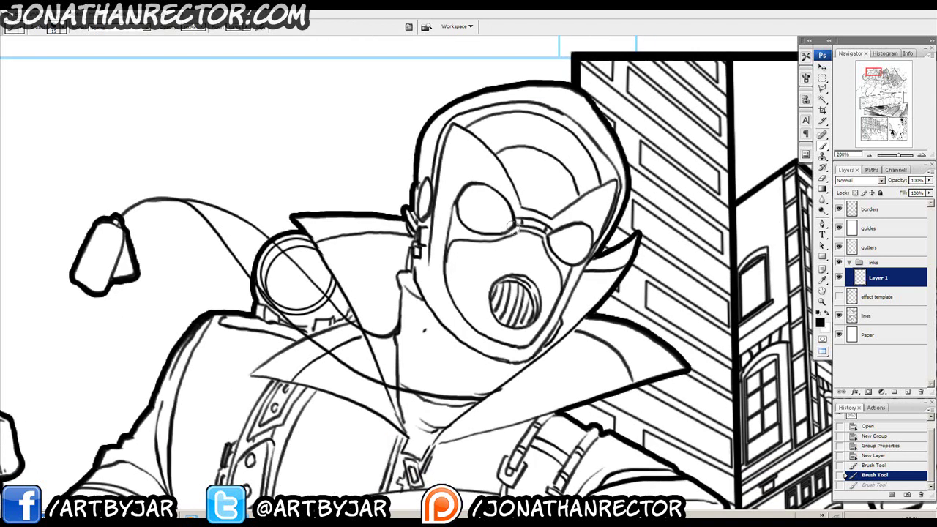
drag(465, 321, 432, 312)
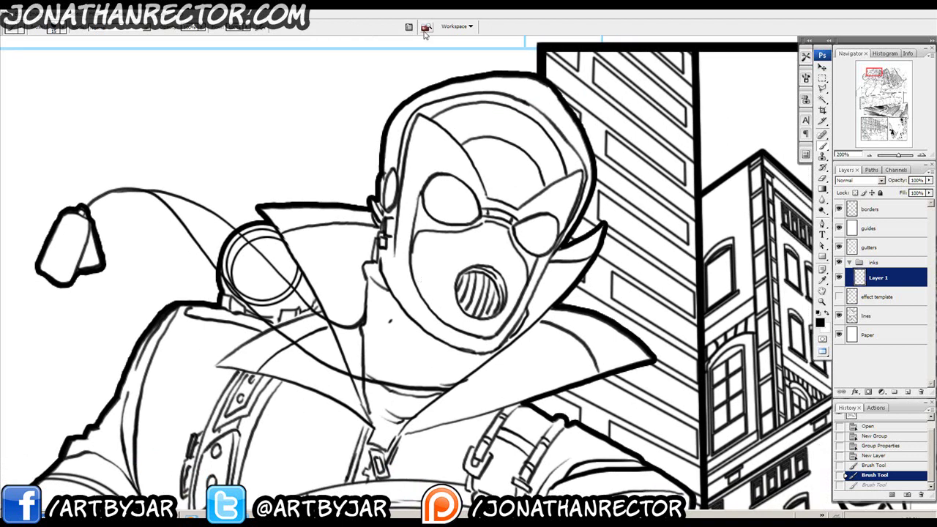
key(ctrl+plus)
drag(300, 243, 462, 192)
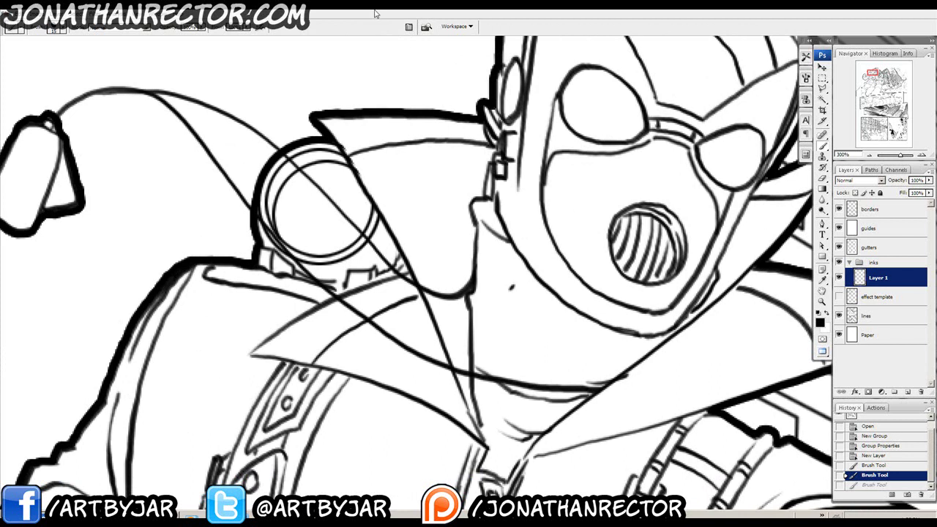
drag(372, 215, 386, 230)
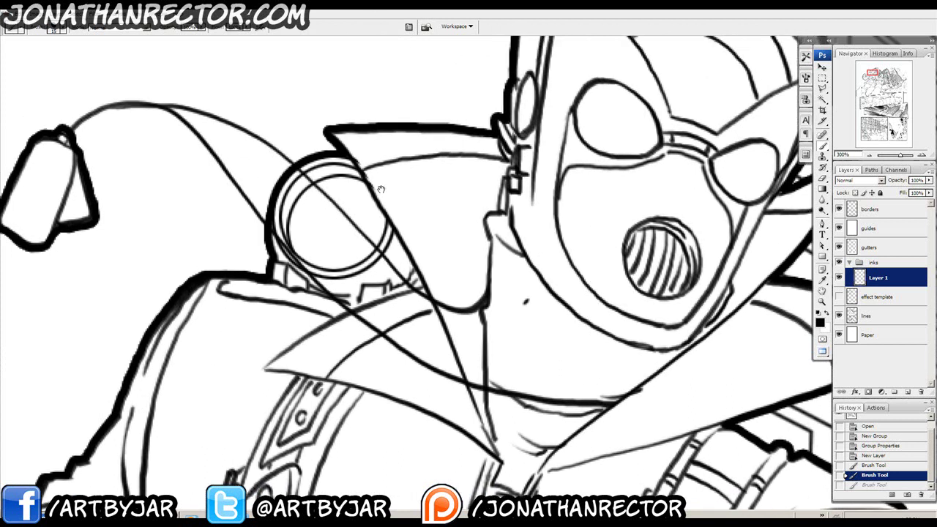
mouse_move(432, 326)
mouse_down()
mouse_move(436, 364)
mouse_move(380, 326)
mouse_up()
drag(432, 219, 432, 338)
drag(434, 348, 443, 392)
drag(440, 388, 463, 429)
drag(405, 309, 463, 437)
Thicken the outer edges of both collar points and the jaw line of the mask with heavier brush strokes.
mouse_move(239, 365)
mouse_down()
mouse_move(201, 255)
mouse_move(184, 239)
mouse_up()
mouse_move(403, 311)
mouse_down()
mouse_move(305, 257)
mouse_move(163, 241)
mouse_up()
mouse_move(341, 119)
mouse_down()
mouse_move(436, 148)
mouse_move(505, 191)
mouse_up()
drag(402, 265, 506, 228)
mouse_move(615, 268)
mouse_down()
mouse_move(315, 337)
mouse_move(278, 234)
mouse_up()
mouse_move(248, 166)
mouse_down()
mouse_move(291, 230)
mouse_move(342, 267)
mouse_move(399, 283)
mouse_move(430, 265)
mouse_up()
mouse_move(420, 208)
mouse_down()
mouse_move(473, 250)
mouse_move(456, 301)
mouse_up()
mouse_move(546, 227)
mouse_down()
mouse_move(504, 305)
mouse_move(497, 339)
mouse_move(458, 386)
mouse_up()
drag(472, 395, 577, 361)
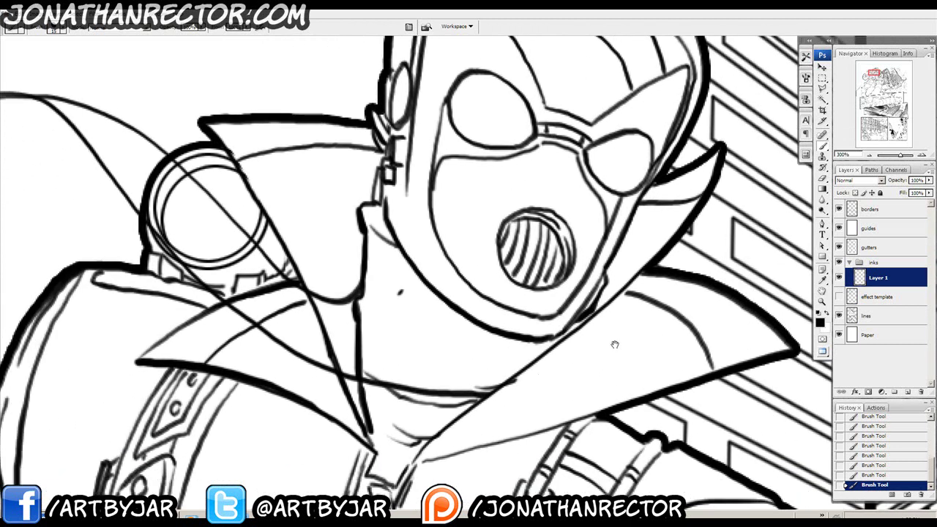
mouse_move(650, 273)
mouse_down()
mouse_move(510, 377)
mouse_move(270, 248)
mouse_up()
mouse_move(246, 299)
mouse_down()
mouse_move(424, 247)
mouse_move(413, 403)
mouse_move(477, 404)
mouse_up()
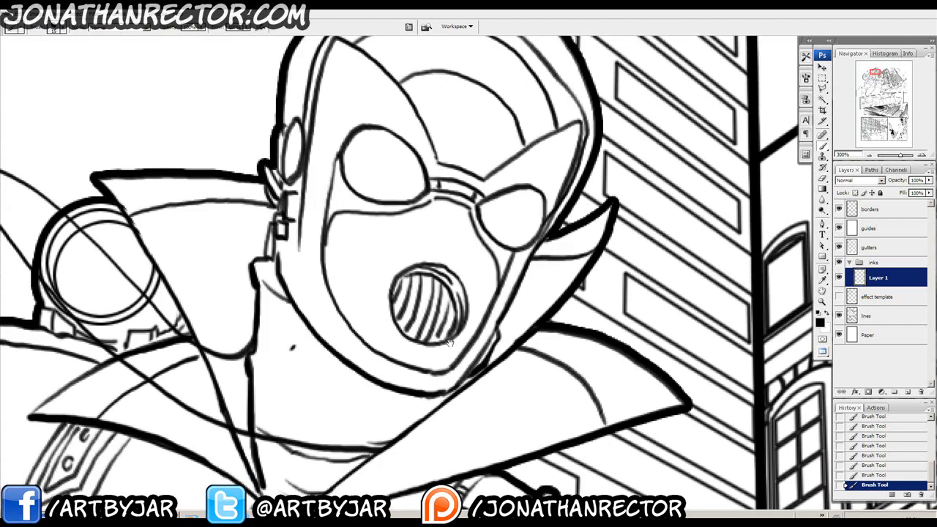
Ink the side edge of the mask, thicken the breathing grille's rim and blacken gaps between its bars.
drag(388, 224, 418, 310)
drag(455, 205, 438, 265)
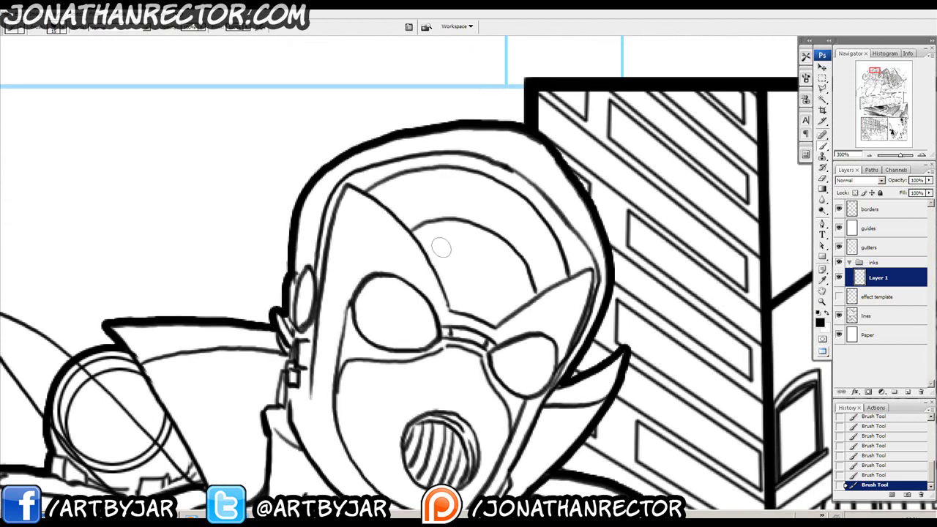
drag(363, 296, 386, 215)
drag(359, 333, 332, 268)
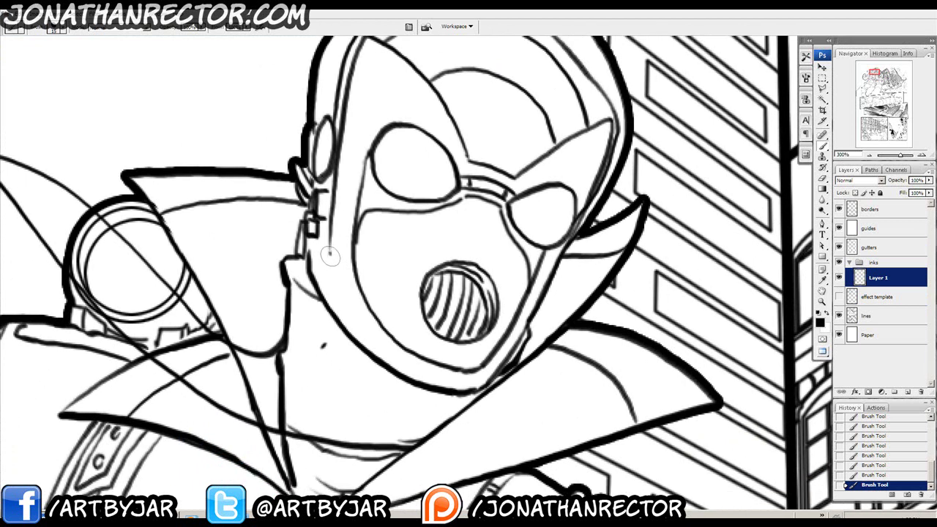
mouse_move(439, 278)
mouse_down()
mouse_move(381, 272)
mouse_move(401, 257)
mouse_up()
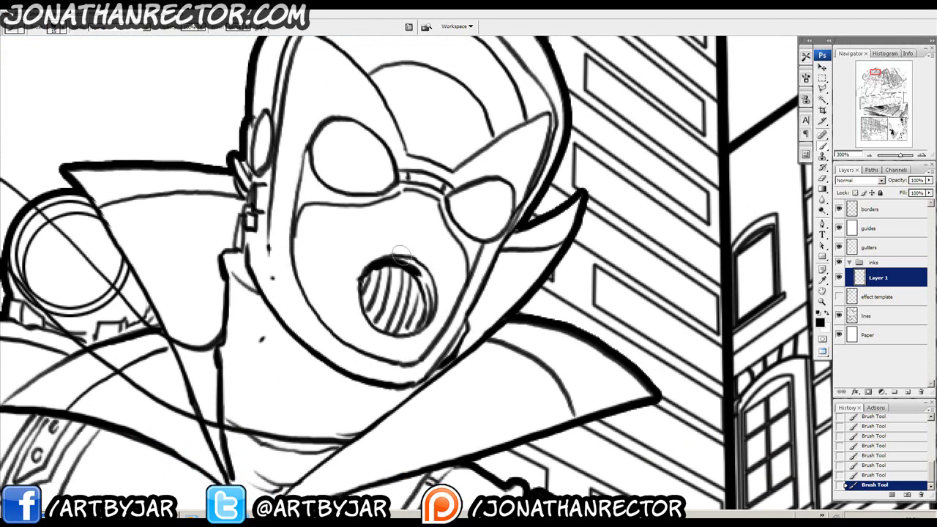
mouse_move(425, 267)
mouse_down()
mouse_move(435, 302)
mouse_move(429, 317)
mouse_up()
mouse_move(390, 278)
mouse_down()
mouse_move(402, 275)
mouse_move(407, 290)
mouse_move(409, 268)
mouse_move(428, 297)
mouse_move(424, 277)
mouse_move(385, 267)
mouse_up()
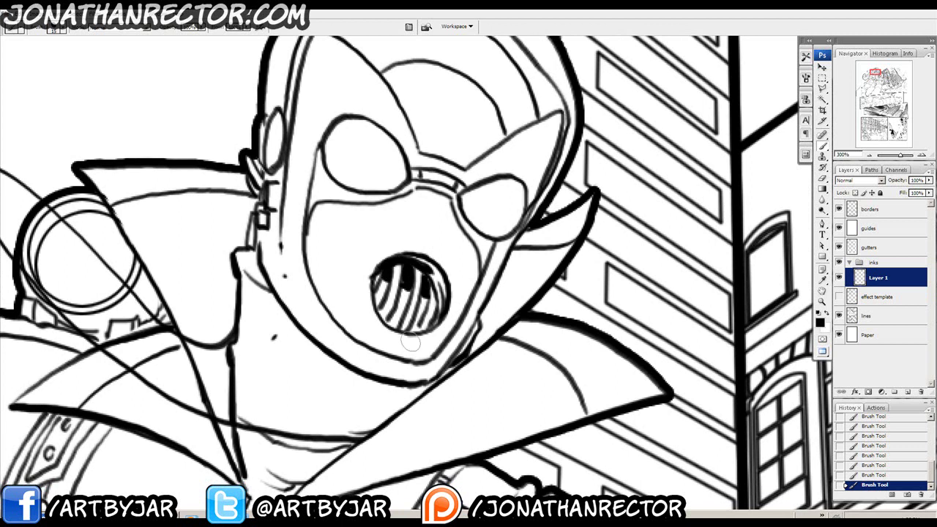
mouse_move(401, 306)
mouse_down()
mouse_move(374, 299)
mouse_move(436, 317)
mouse_move(440, 303)
mouse_up()
Lasso reflection shapes inside both goggle lenses, fill them with black and clear the selection.
drag(402, 161, 463, 278)
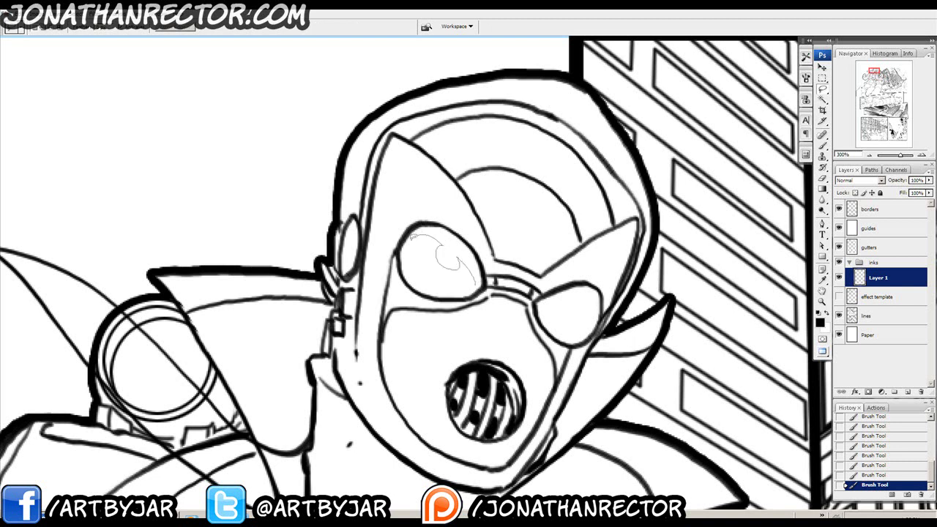
drag(475, 281, 475, 284)
drag(442, 243, 426, 281)
key(alt+BackSpace)
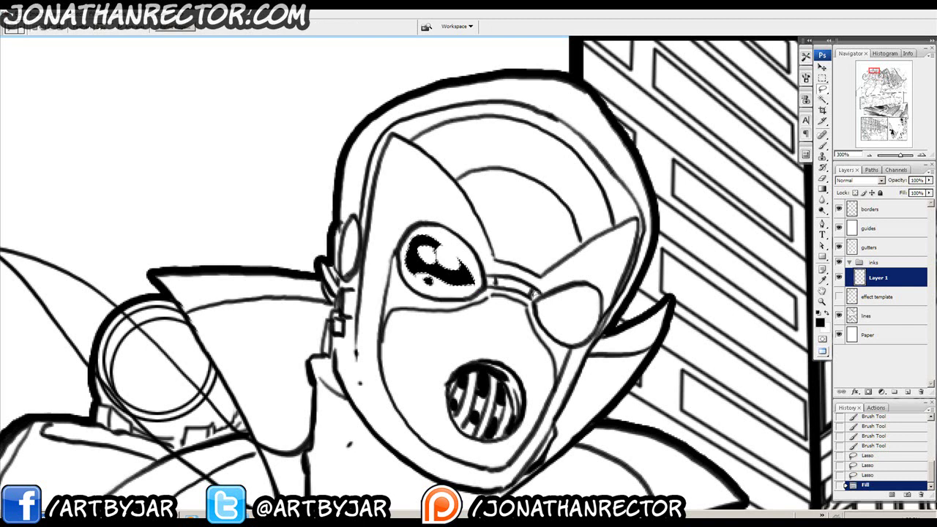
mouse_move(541, 303)
mouse_down()
mouse_move(572, 298)
mouse_move(574, 312)
mouse_move(598, 301)
mouse_move(596, 328)
mouse_move(552, 306)
mouse_up()
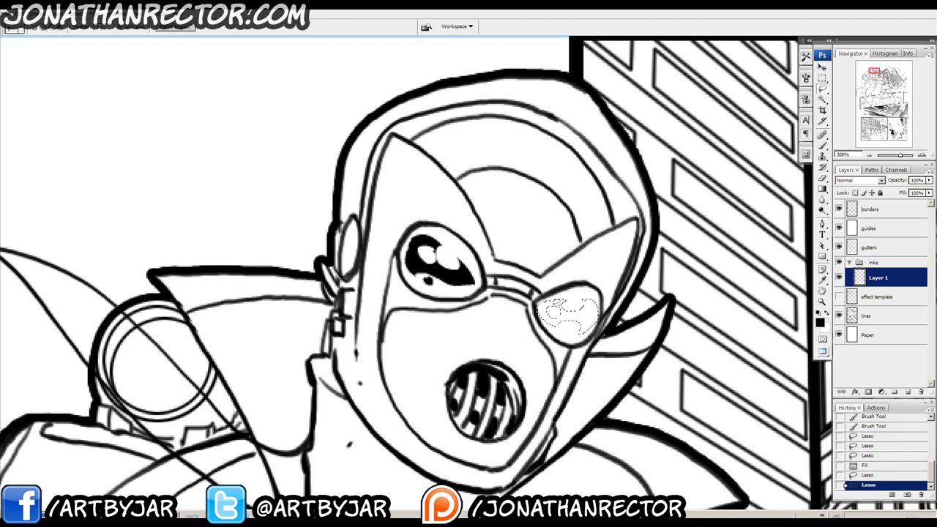
key(alt+BackSpace)
key(ctrl+d)
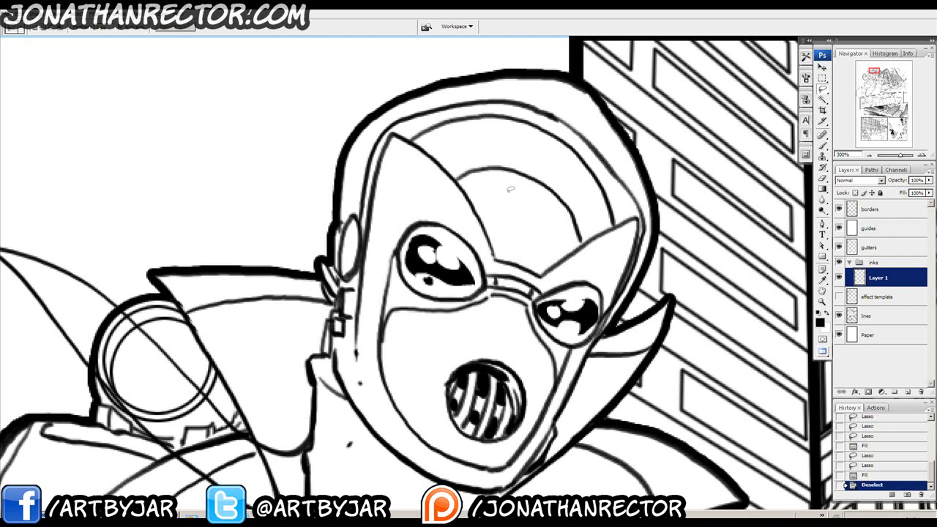
Try inking shadow lines on the neck beneath the mask and undo them.
drag(428, 277, 393, 233)
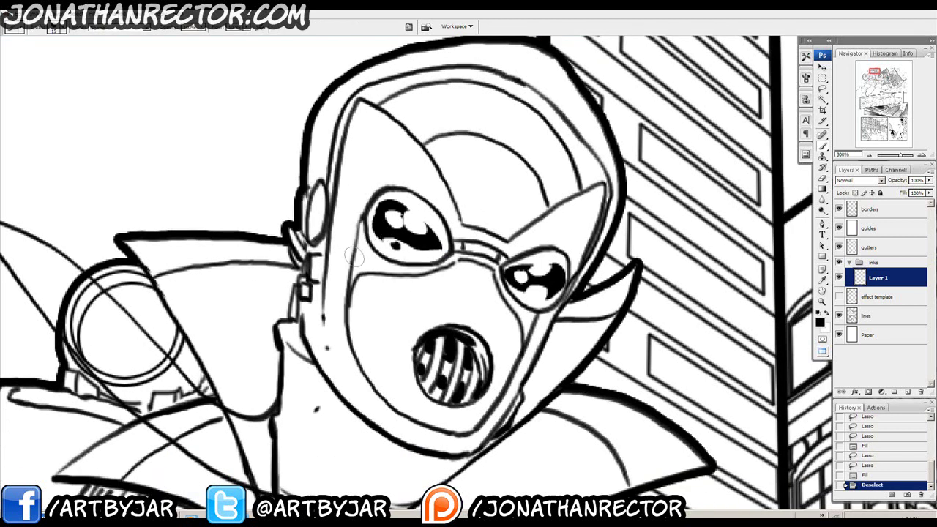
drag(423, 305, 403, 409)
drag(366, 460, 356, 311)
drag(326, 358, 412, 317)
mouse_move(374, 285)
mouse_down()
mouse_move(363, 296)
mouse_move(399, 259)
mouse_up()
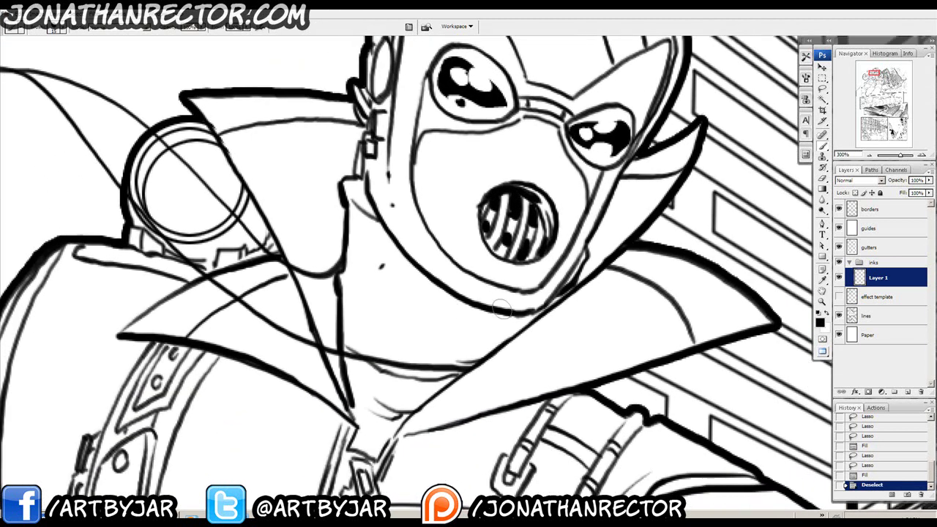
drag(504, 312, 419, 301)
key(ctrl+z)
mouse_move(505, 317)
mouse_down()
mouse_move(403, 298)
mouse_move(395, 351)
mouse_up()
mouse_move(401, 301)
mouse_down()
mouse_move(394, 360)
mouse_move(353, 337)
mouse_move(352, 347)
mouse_move(365, 263)
mouse_move(361, 203)
mouse_move(382, 304)
mouse_move(414, 277)
mouse_move(406, 295)
mouse_move(603, 439)
mouse_up()
key(ctrl+alt+z)
key(ctrl+alt+z)
Ink a shadow line, crosshatching and a small x-shaped mark on the neck beneath the mask.
mouse_move(578, 397)
mouse_down()
mouse_move(558, 397)
mouse_move(558, 421)
mouse_move(506, 283)
mouse_move(458, 284)
mouse_move(461, 274)
mouse_move(491, 287)
mouse_up()
drag(480, 253, 483, 287)
mouse_move(456, 240)
mouse_down()
mouse_move(467, 287)
mouse_move(478, 269)
mouse_up()
drag(478, 254, 459, 270)
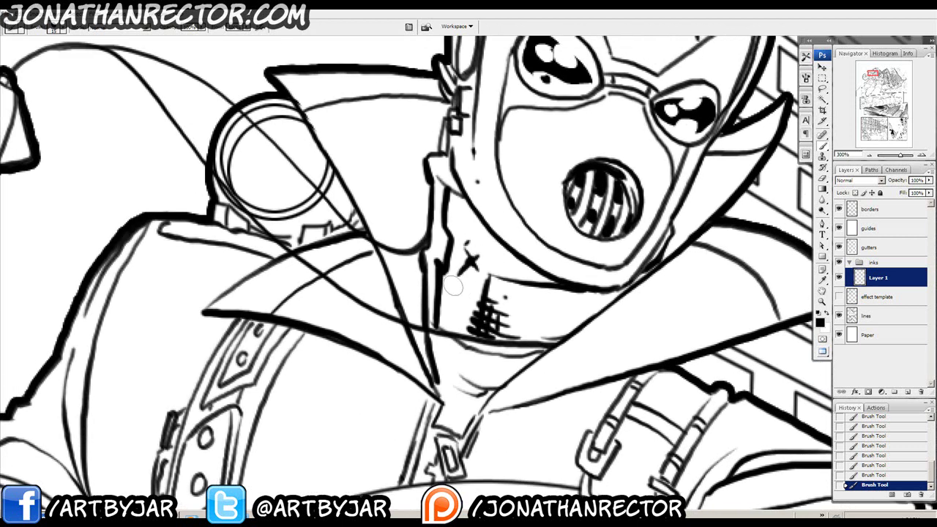
drag(484, 200, 420, 213)
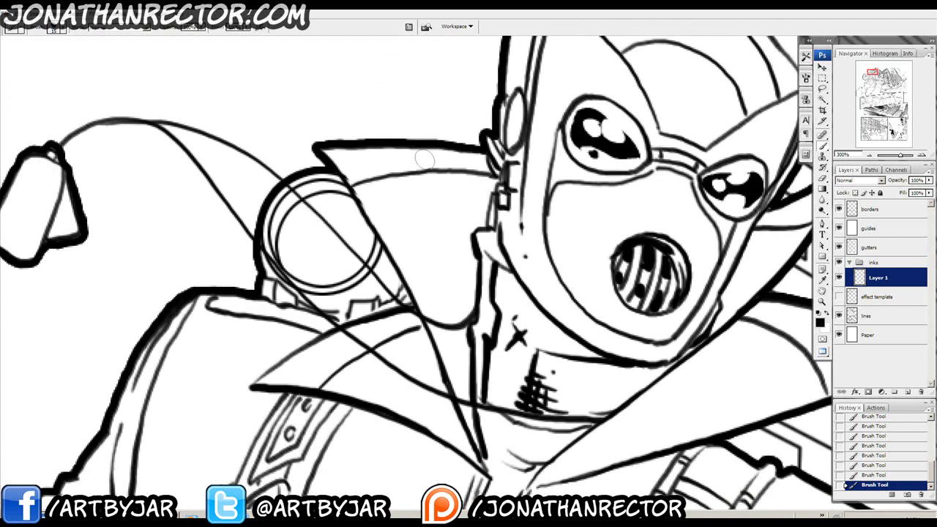
Ink a shadow boundary, small texture marks and short hatching lines inside the raised collar beside the mask.
mouse_move(407, 149)
mouse_down()
mouse_move(418, 164)
mouse_move(466, 168)
mouse_move(464, 296)
mouse_move(473, 324)
mouse_up()
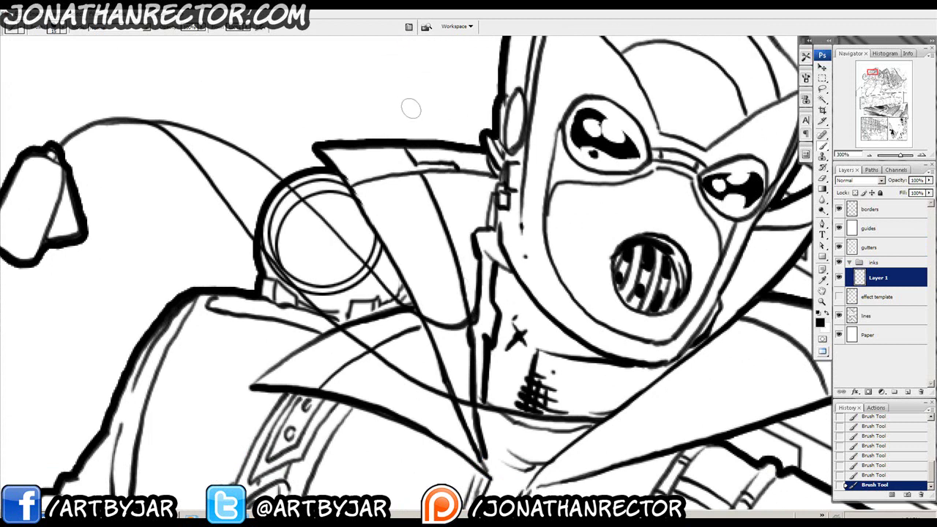
drag(457, 197, 460, 212)
drag(463, 166, 477, 167)
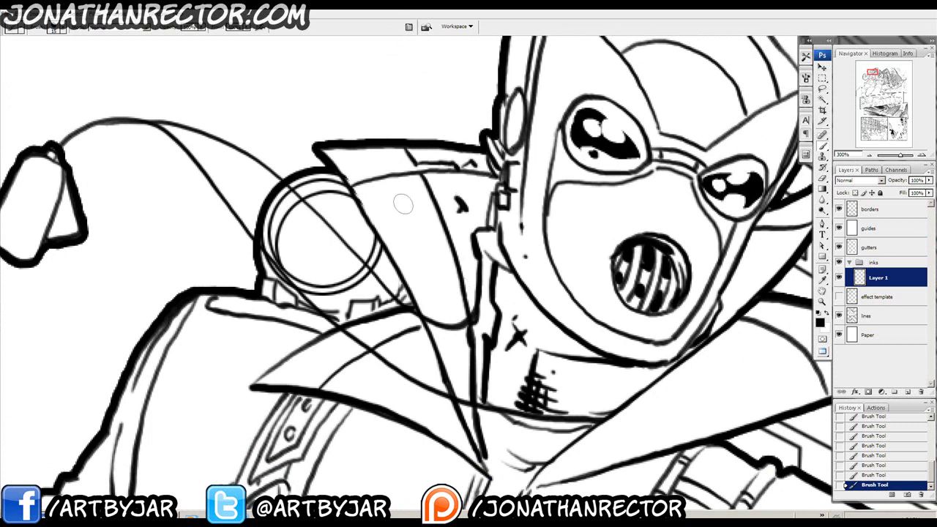
drag(423, 215, 473, 261)
mouse_move(447, 196)
mouse_down()
mouse_move(457, 210)
mouse_move(432, 208)
mouse_up()
mouse_move(447, 247)
mouse_down()
mouse_move(432, 196)
mouse_move(478, 242)
mouse_up()
drag(454, 193, 457, 213)
mouse_move(439, 193)
mouse_down()
mouse_move(447, 211)
mouse_move(429, 204)
mouse_up()
Thicken the upper rims of both goggles and the brow line above the smaller goggle.
drag(510, 327, 308, 399)
drag(421, 233, 427, 290)
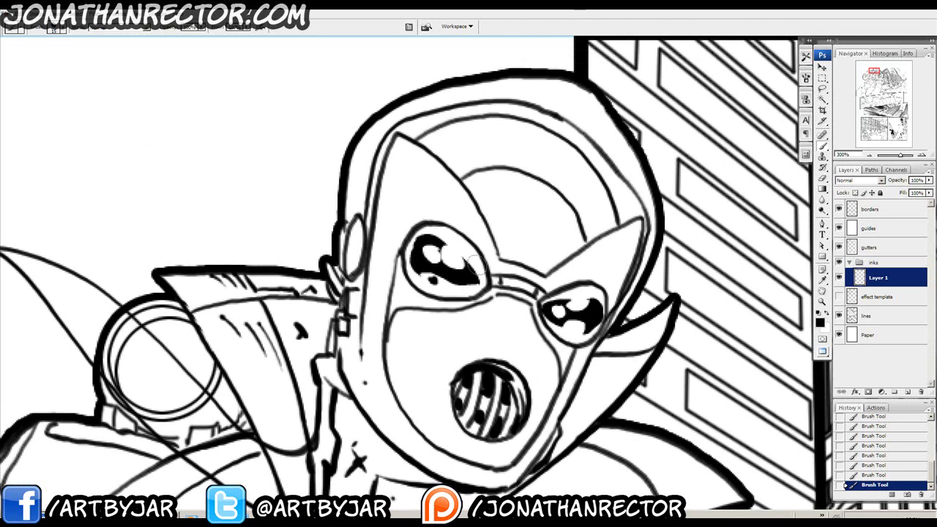
mouse_move(422, 272)
mouse_down()
mouse_move(365, 261)
mouse_move(372, 238)
mouse_move(392, 213)
mouse_move(421, 217)
mouse_move(445, 235)
mouse_move(459, 275)
mouse_move(427, 230)
mouse_move(383, 225)
mouse_move(423, 224)
mouse_move(444, 244)
mouse_up()
mouse_move(544, 279)
mouse_down()
mouse_move(462, 264)
mouse_move(464, 295)
mouse_move(495, 284)
mouse_up()
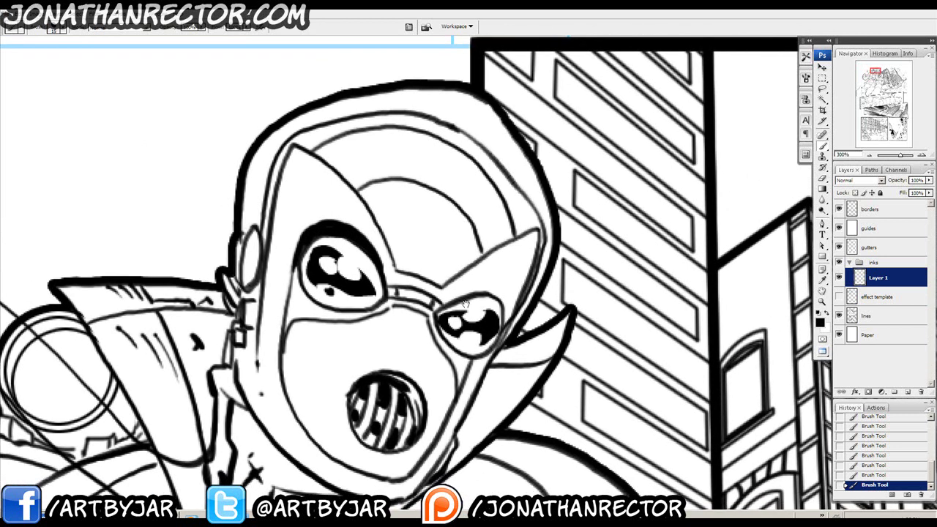
mouse_move(438, 315)
mouse_down()
mouse_move(478, 288)
mouse_move(504, 301)
mouse_move(502, 316)
mouse_move(489, 290)
mouse_move(471, 297)
mouse_up()
drag(561, 251, 469, 306)
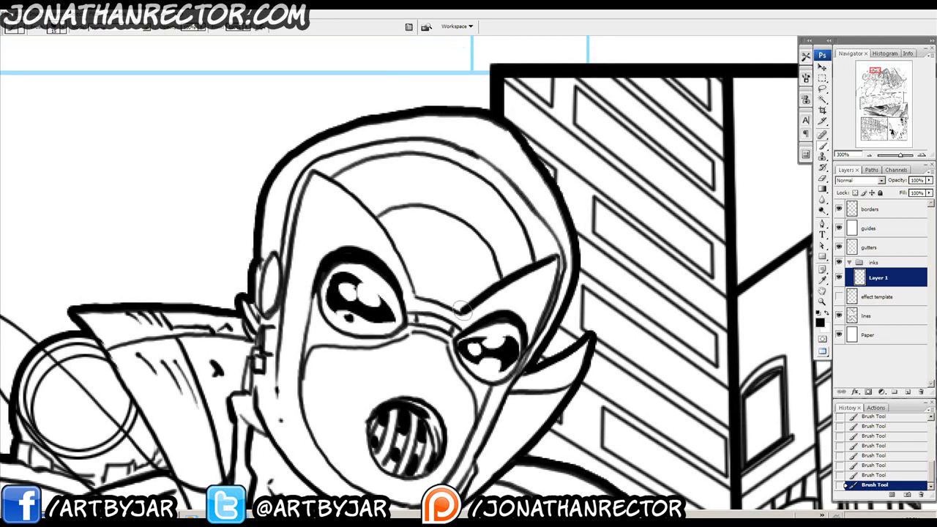
mouse_move(339, 294)
mouse_down()
mouse_move(412, 243)
mouse_move(422, 220)
mouse_up()
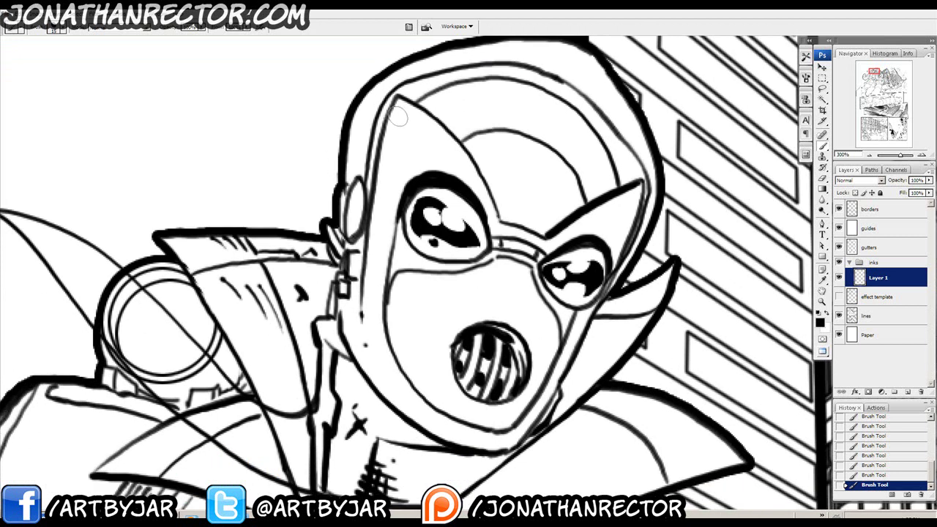
Thicken the mask's side edge from the brow tip down to the cheek and trim it with white.
mouse_move(398, 99)
mouse_down()
mouse_move(368, 189)
mouse_move(358, 344)
mouse_move(341, 308)
mouse_up()
key(ctrl+z)
drag(339, 260, 364, 320)
key(ctrl+z)
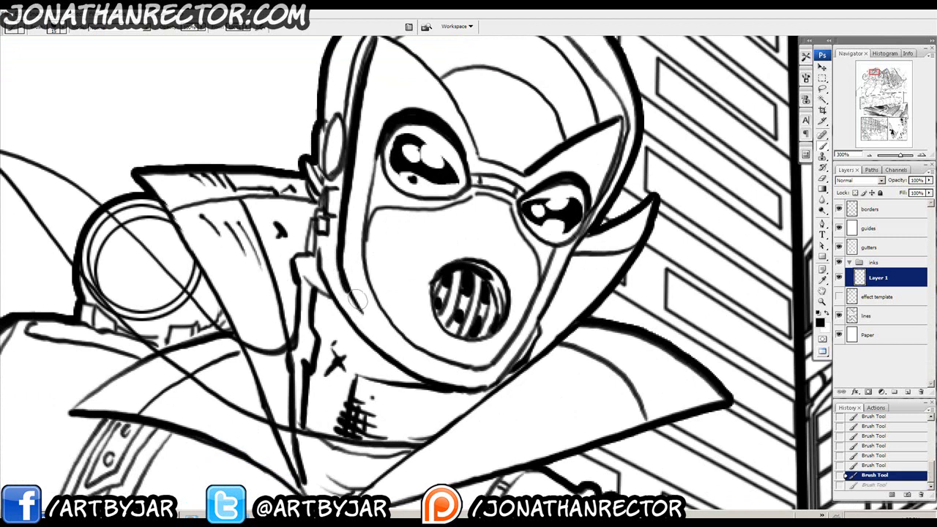
key(x)
mouse_move(344, 292)
mouse_down()
mouse_move(335, 265)
mouse_move(364, 309)
mouse_up()
key(x)
Thicken the faceplate's outline along the cheek and down around the chin.
mouse_move(368, 227)
mouse_down()
mouse_move(367, 287)
mouse_move(389, 318)
mouse_move(415, 343)
mouse_move(470, 368)
mouse_move(498, 359)
mouse_up()
key(x)
key(x)
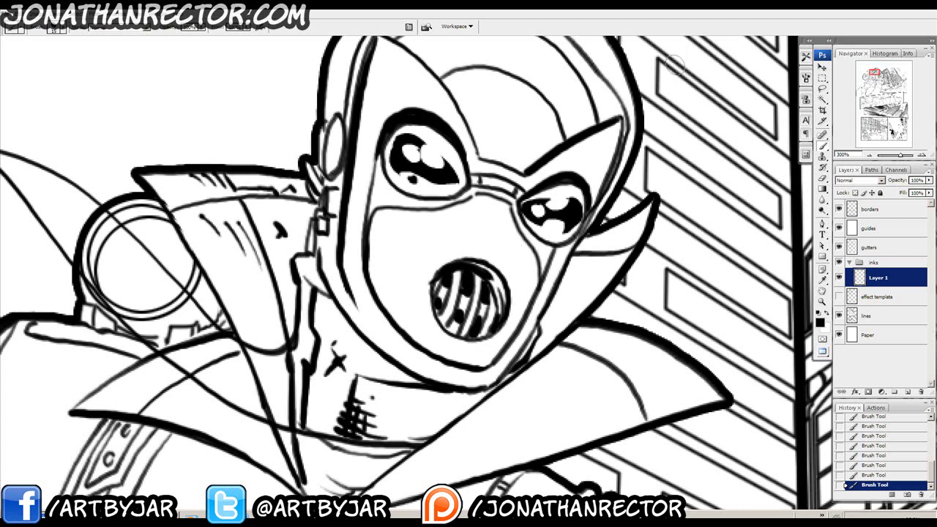
drag(369, 237, 397, 360)
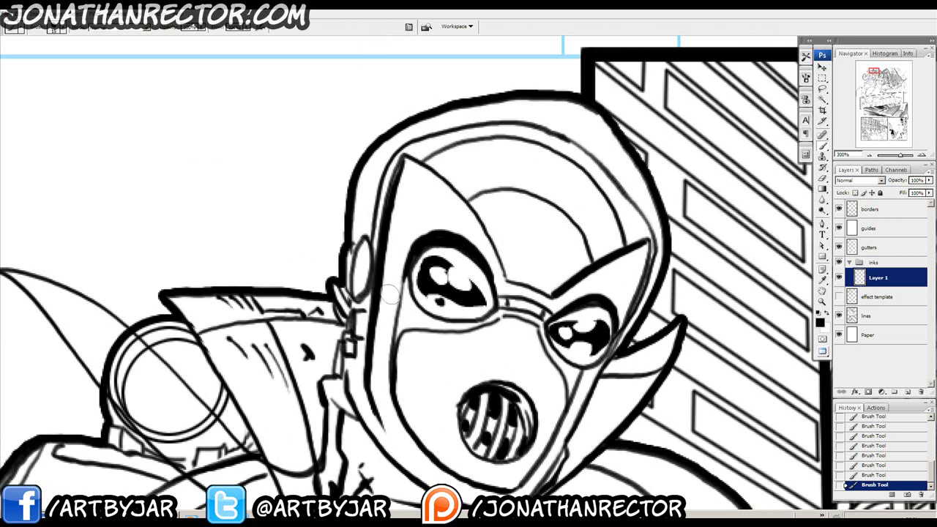
drag(464, 205, 389, 210)
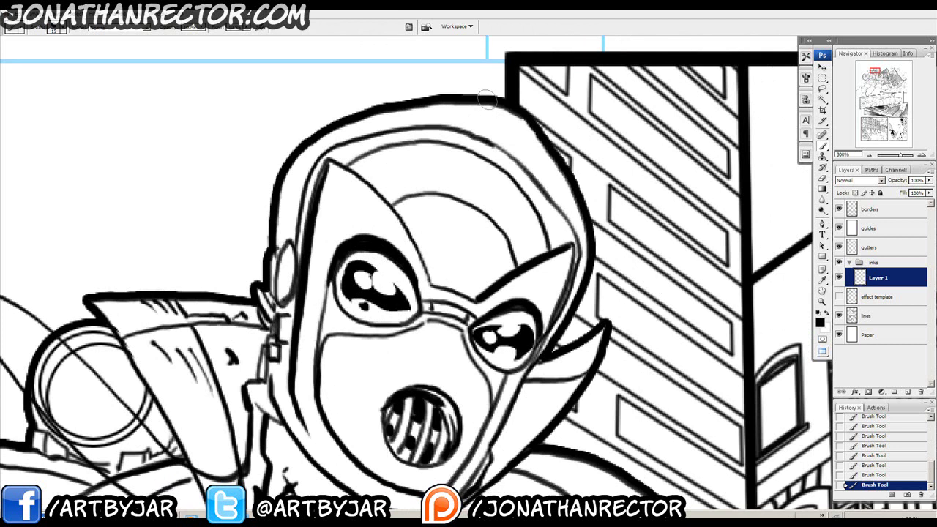
mouse_move(325, 355)
mouse_down()
mouse_move(370, 303)
mouse_move(399, 210)
mouse_up()
mouse_move(437, 97)
mouse_down()
mouse_move(415, 209)
mouse_move(343, 252)
mouse_up()
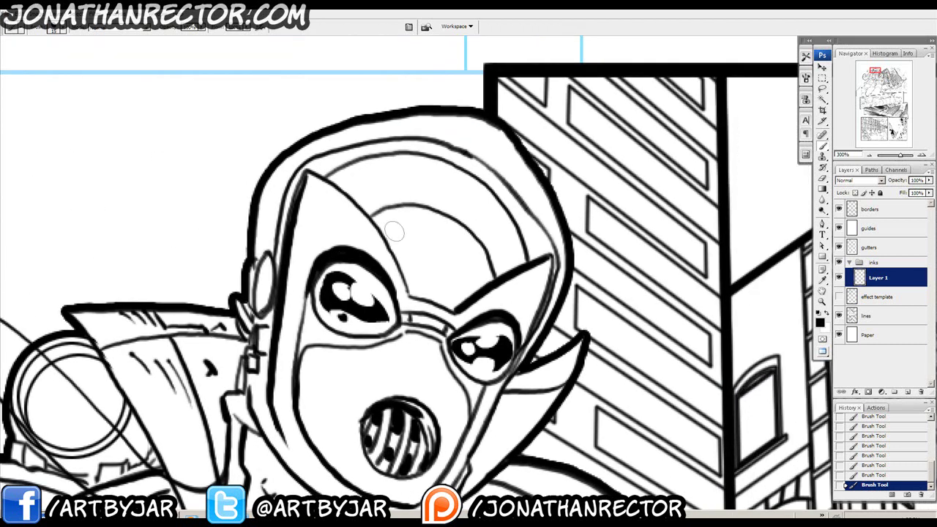
Ink shadow boundaries on the mask's forehead and add small cross marks, short dashes and dots.
mouse_move(428, 295)
mouse_down()
mouse_move(388, 210)
mouse_move(392, 196)
mouse_move(361, 165)
mouse_move(364, 189)
mouse_move(367, 181)
mouse_up()
mouse_move(392, 223)
mouse_down()
mouse_move(402, 232)
mouse_move(390, 231)
mouse_up()
mouse_move(445, 262)
mouse_down()
mouse_move(413, 239)
mouse_move(404, 257)
mouse_up()
click(402, 220)
click(407, 234)
click(430, 246)
click(394, 160)
click(374, 152)
Undo the dot under the goggle bridge, then ink short hatching there and along the chin, with dots beside the grille.
mouse_move(354, 356)
mouse_down()
mouse_move(376, 301)
mouse_move(518, 333)
mouse_up()
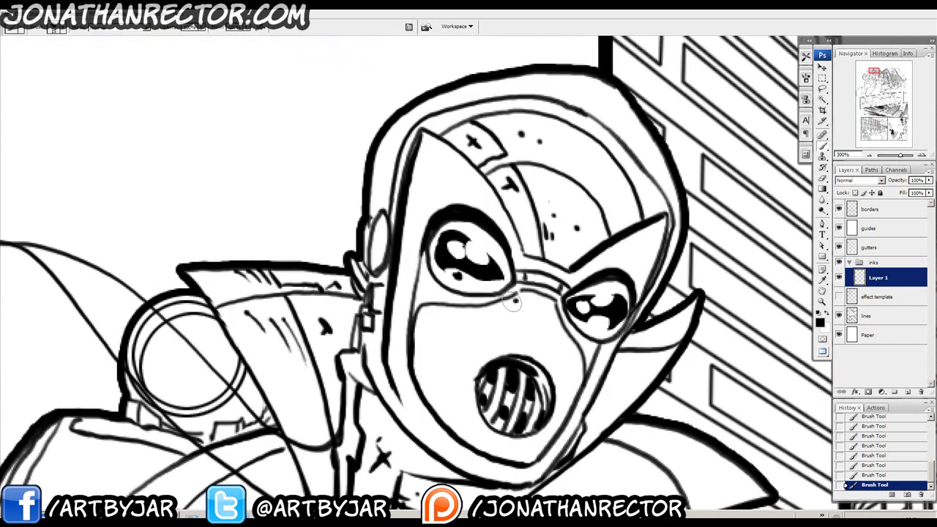
key(ctrl+z)
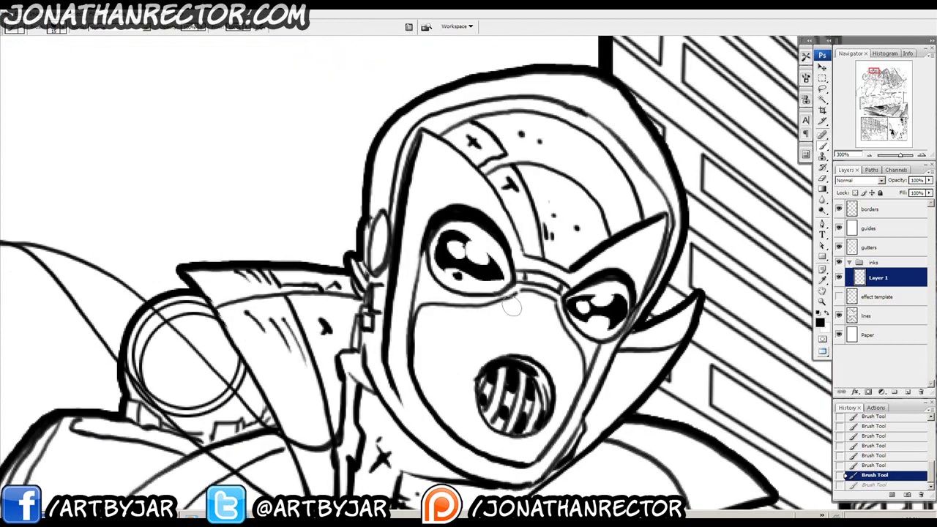
mouse_move(505, 309)
mouse_down()
mouse_move(515, 303)
mouse_move(501, 307)
mouse_move(505, 323)
mouse_move(465, 281)
mouse_up()
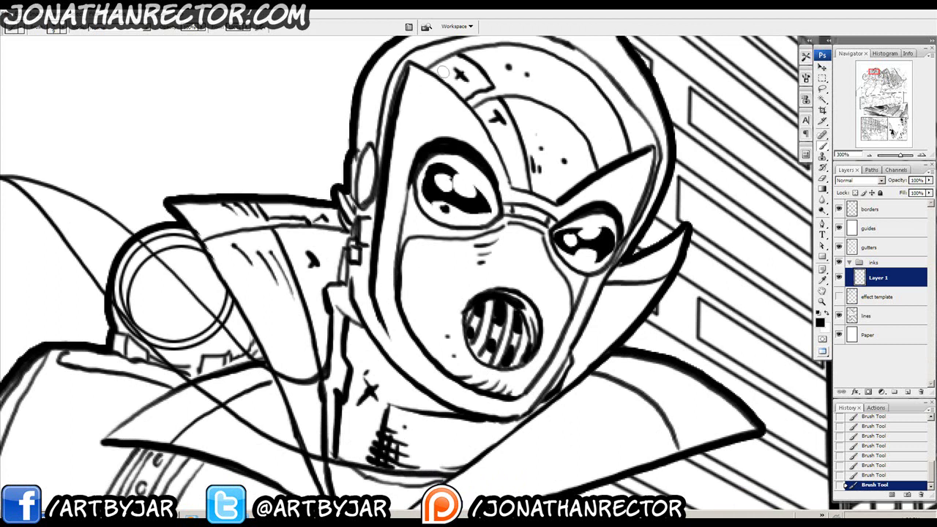
Select the neck shadow, both forehead shadow strips and the two inner collar shadow areas with the Magic Wand.
scroll(445, 73, down, 3)
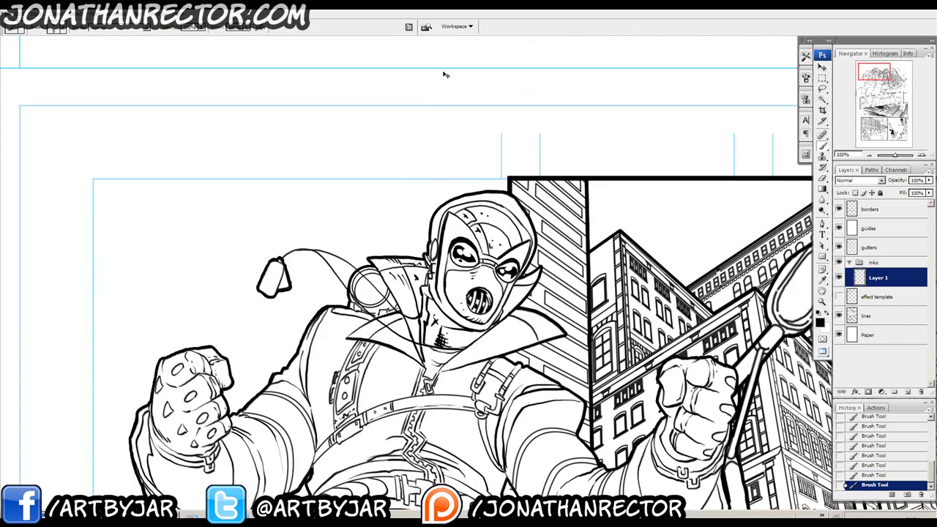
scroll(444, 73, up, 2)
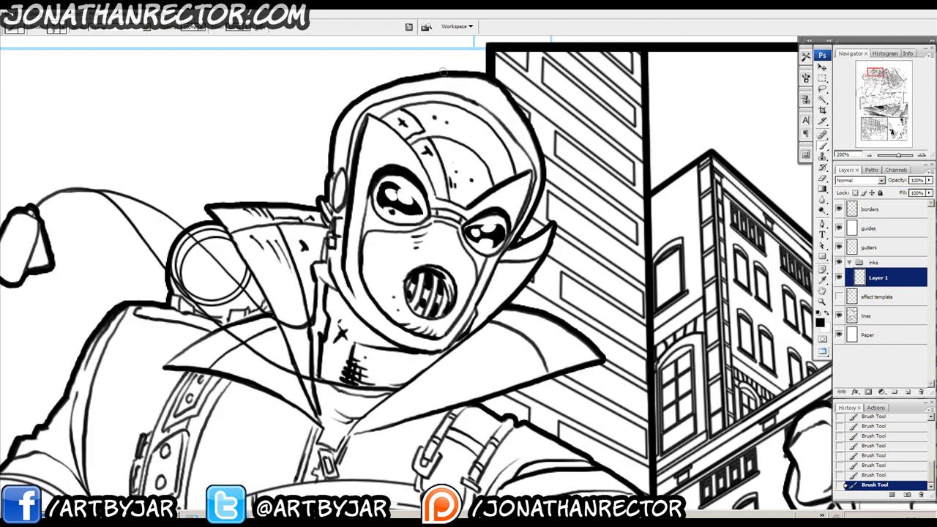
key(w)
drag(354, 337, 375, 322)
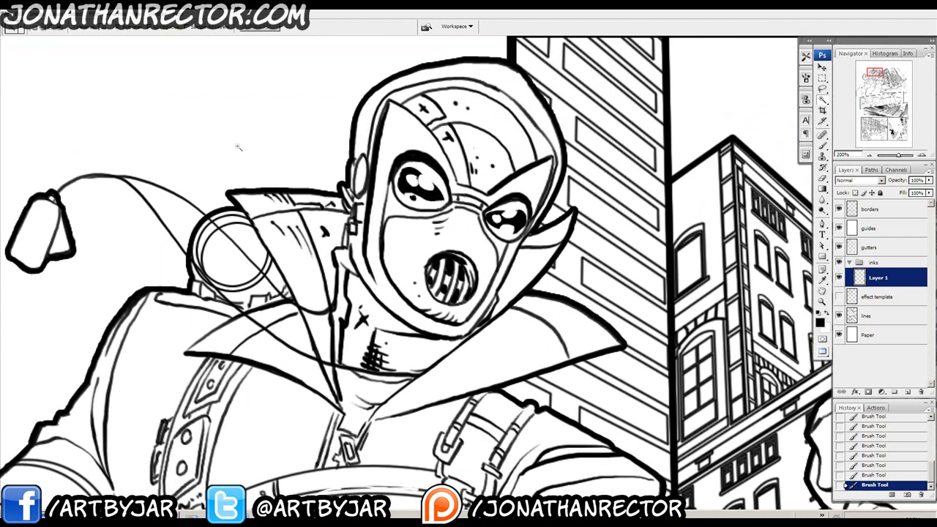
click(362, 307)
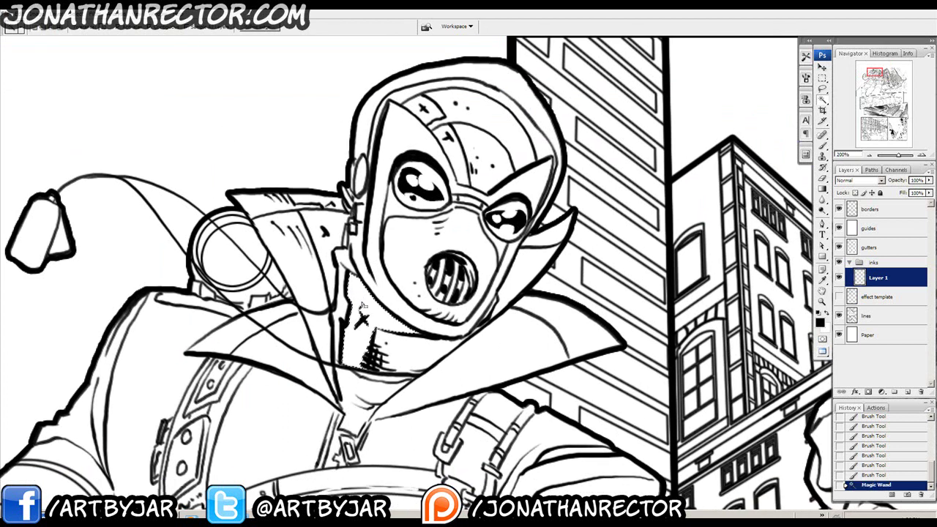
shift+click(437, 111)
shift+click(453, 147)
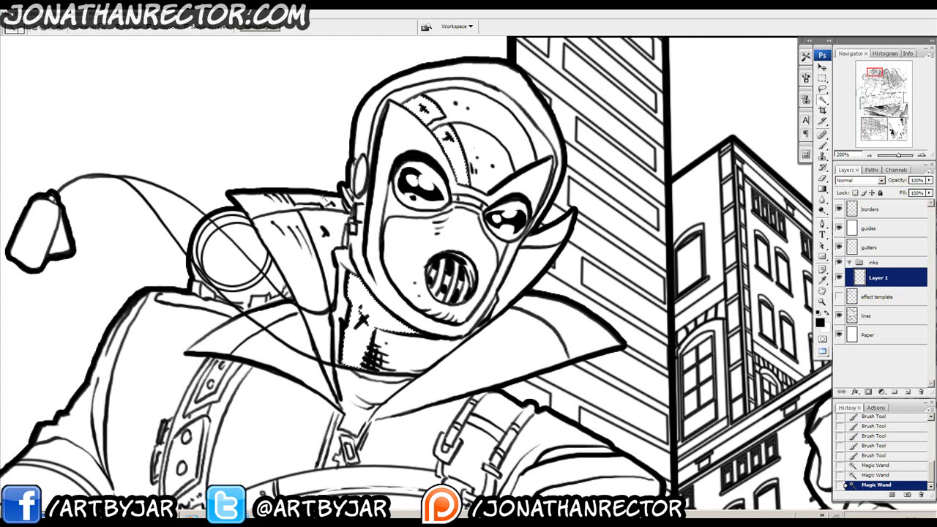
shift+click(323, 200)
shift+click(322, 240)
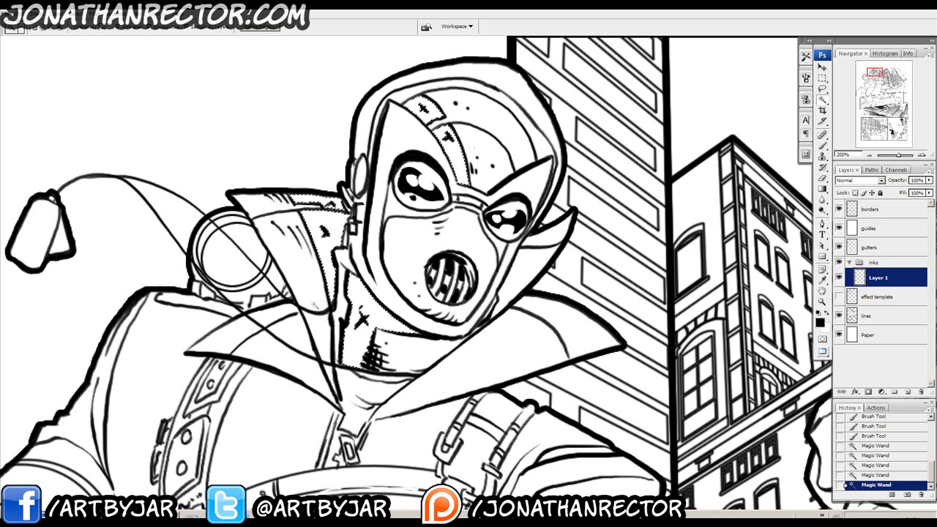
Expand the selection, fill the neck, forehead and collar shadows with black and deselect.
click(11, 15)
mouse_move(78, 115)
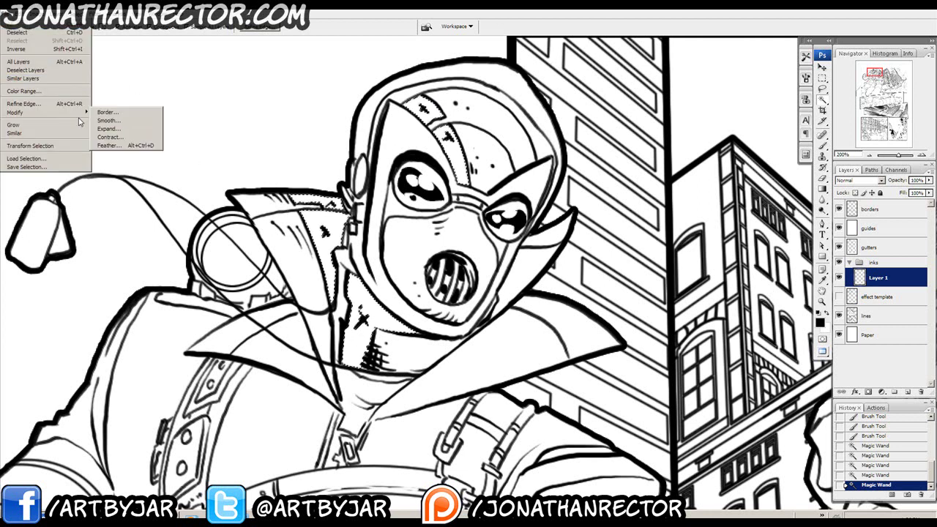
click(107, 129)
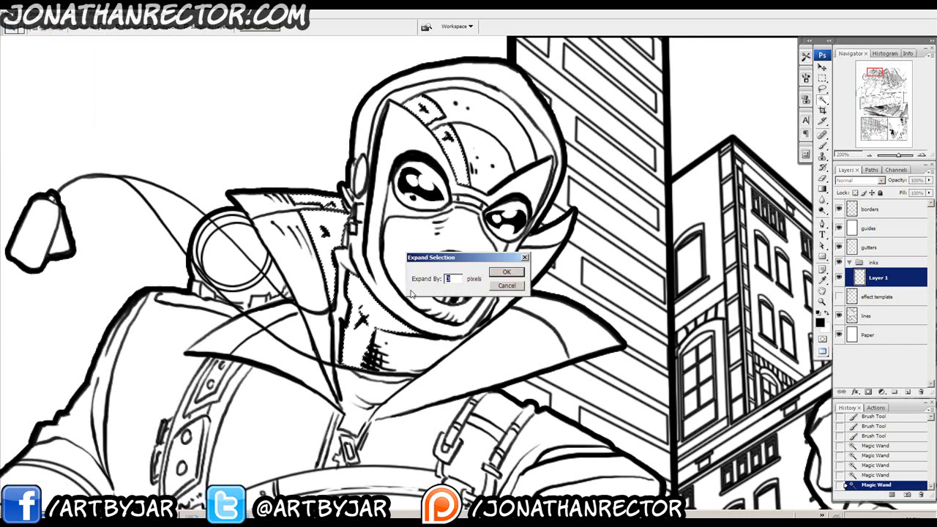
key(Return)
key(alt+BackSpace)
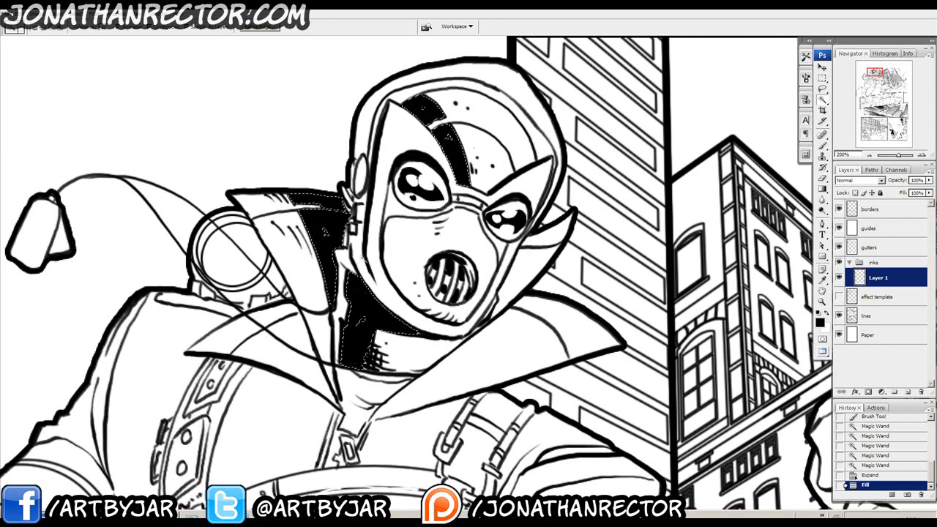
key(ctrl+d)
Brush black along the jaw's underside, into the small gaps around the ear hardware and inside the hood's edge.
key(b)
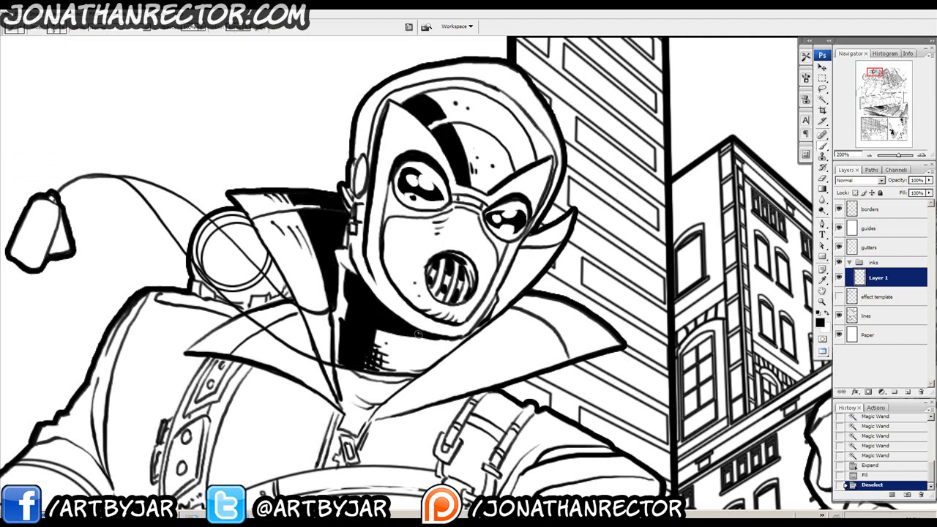
drag(399, 330, 437, 332)
drag(533, 243, 483, 264)
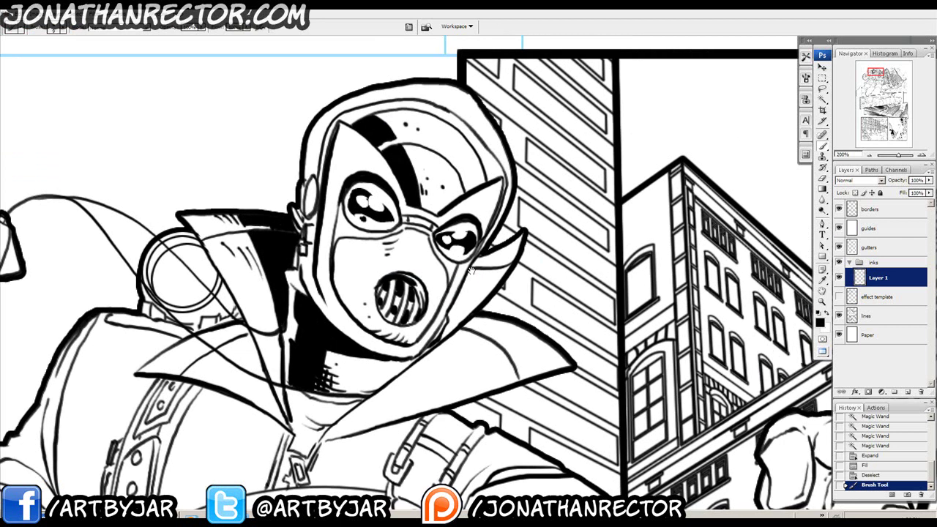
drag(326, 212, 333, 203)
drag(315, 234, 313, 267)
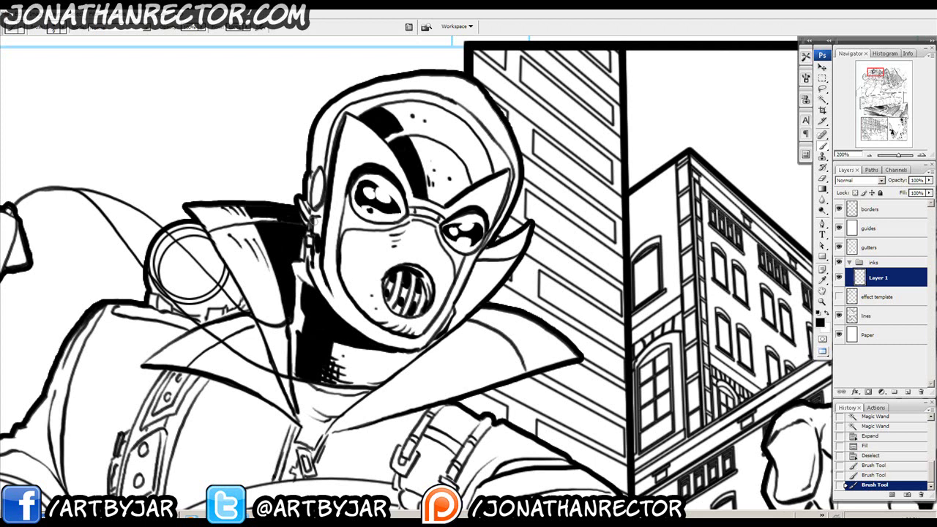
drag(320, 206, 317, 213)
drag(324, 157, 316, 227)
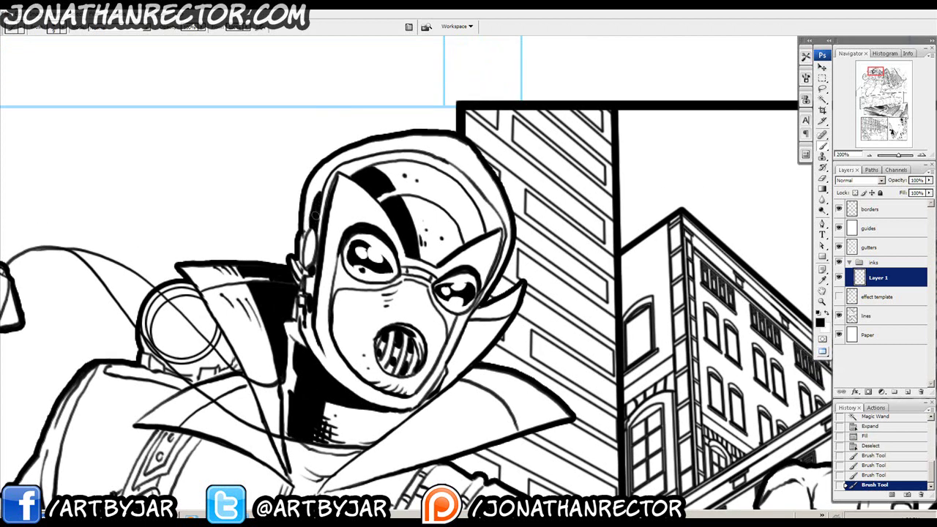
Ink shadow boundaries beside the jaw on the hood's far side and across the collar beneath it.
mouse_move(468, 330)
mouse_down()
mouse_move(449, 227)
mouse_move(448, 247)
mouse_up()
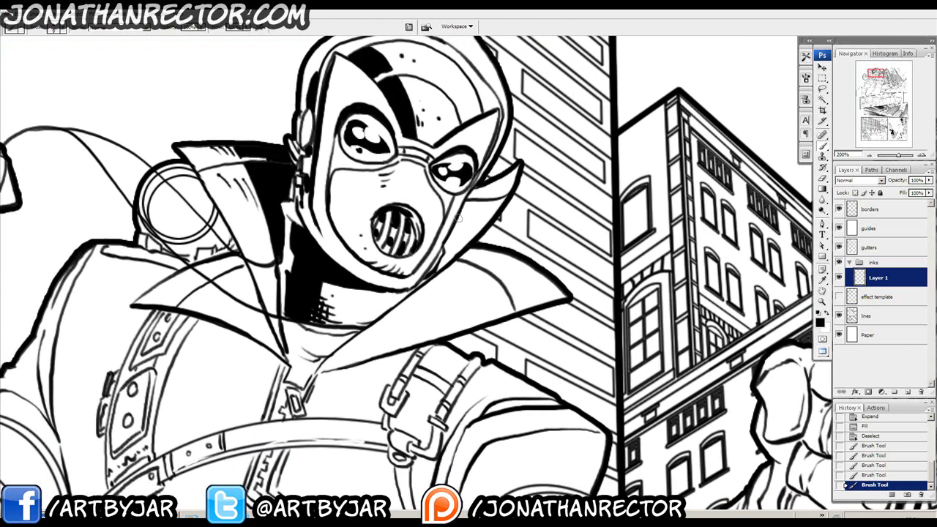
drag(473, 218, 442, 258)
mouse_move(422, 298)
mouse_down()
mouse_move(456, 299)
mouse_move(534, 258)
mouse_move(512, 247)
mouse_move(503, 259)
mouse_up()
Select the shadow areas beside the jaw and on the far collar, expand by 1 pixel, fill with black and deselect.
key(w)
click(489, 226)
shift+click(491, 268)
shift+click(526, 247)
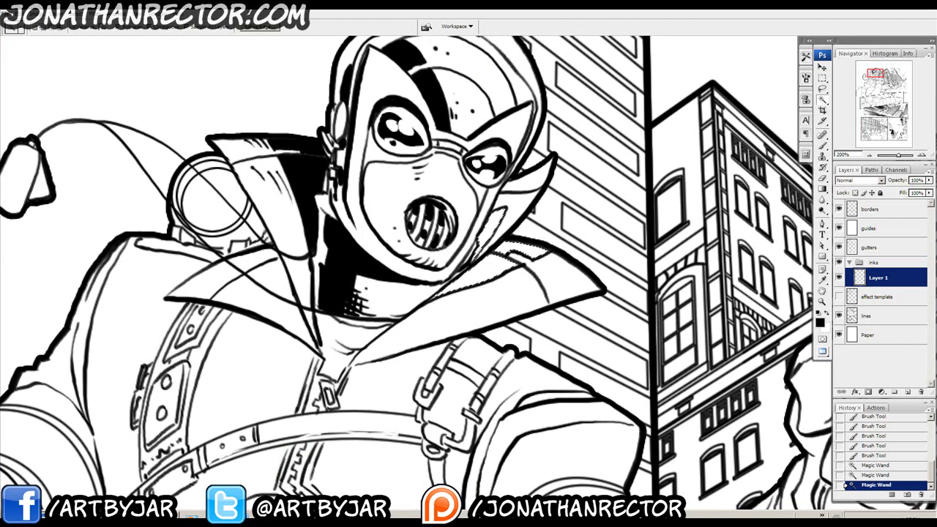
click(78, 15)
mouse_move(58, 113)
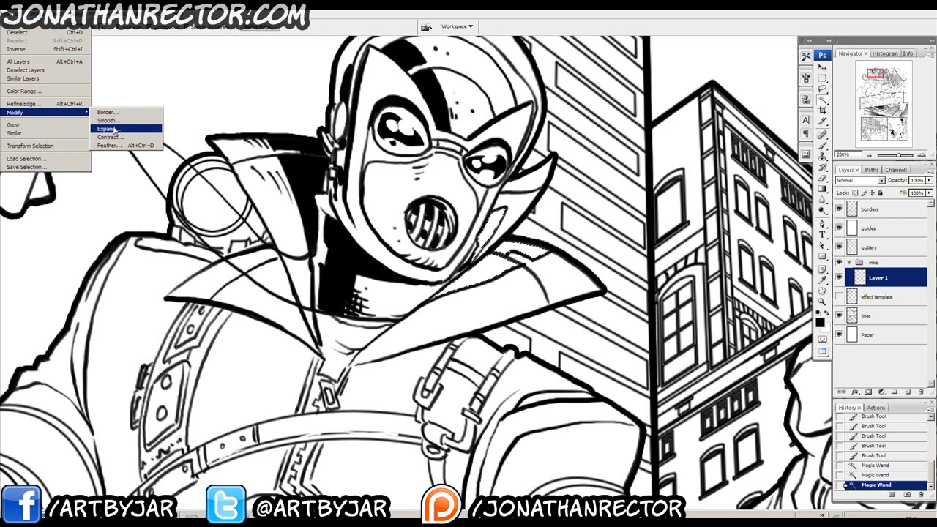
click(111, 128)
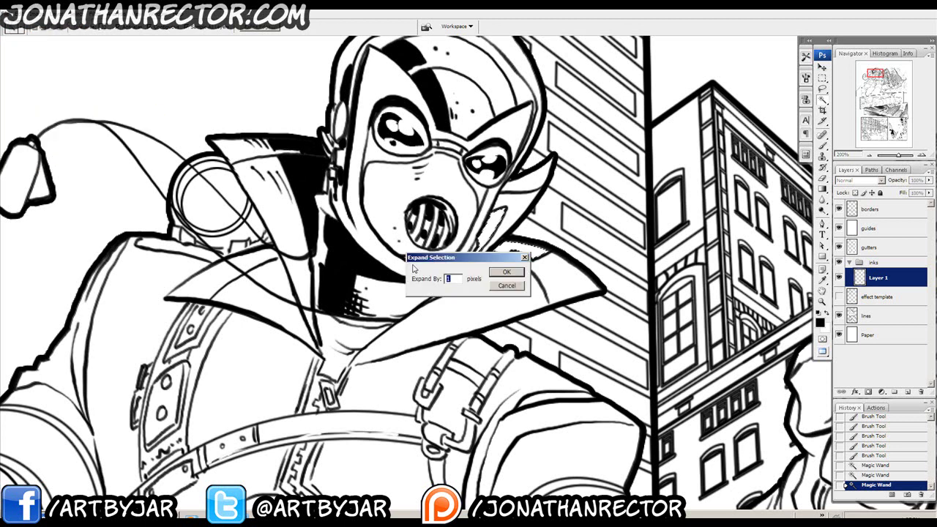
key(Return)
key(alt+BackSpace)
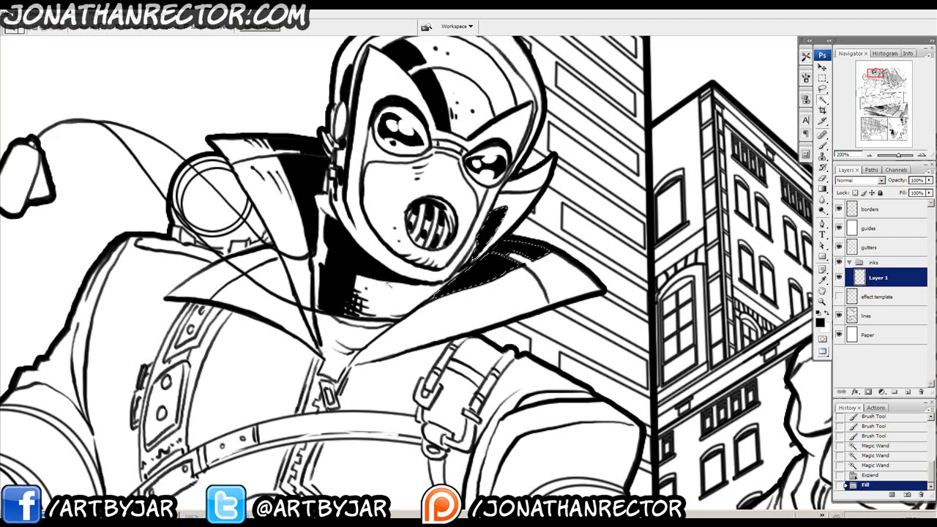
key(ctrl+d)
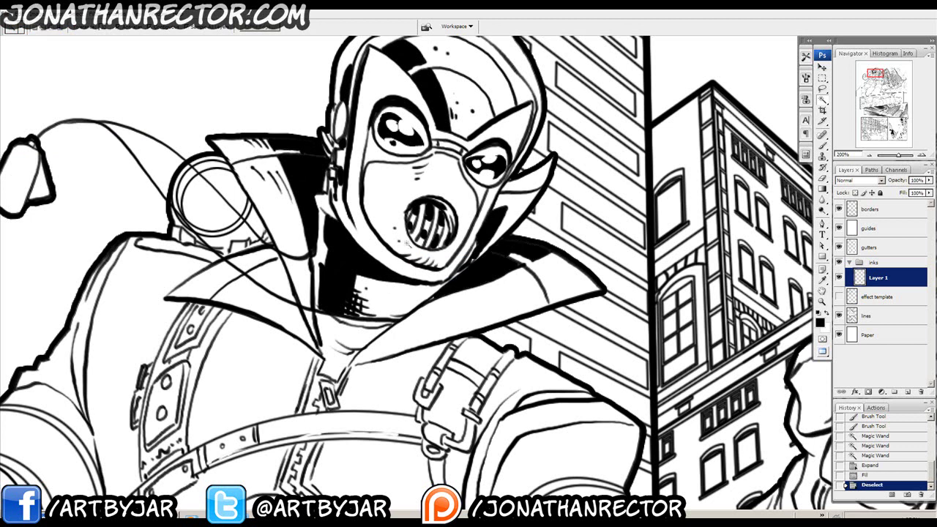
Touch up the edge of the black shadow on the far collar with brush strokes.
key(b)
mouse_move(441, 297)
mouse_down()
mouse_move(490, 281)
mouse_move(505, 256)
mouse_up()
mouse_move(494, 268)
mouse_down()
mouse_move(521, 236)
mouse_move(512, 253)
mouse_up()
drag(507, 257, 491, 268)
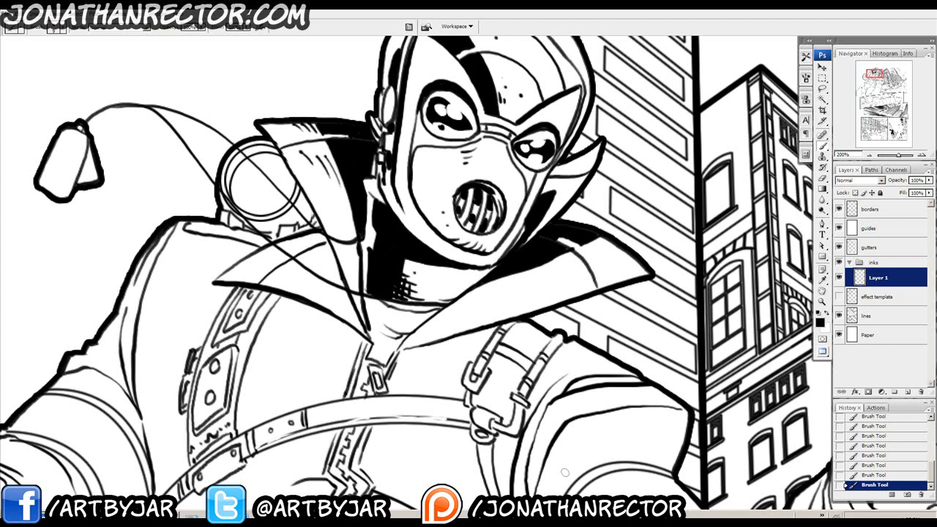
scroll(408, 278, up, 3)
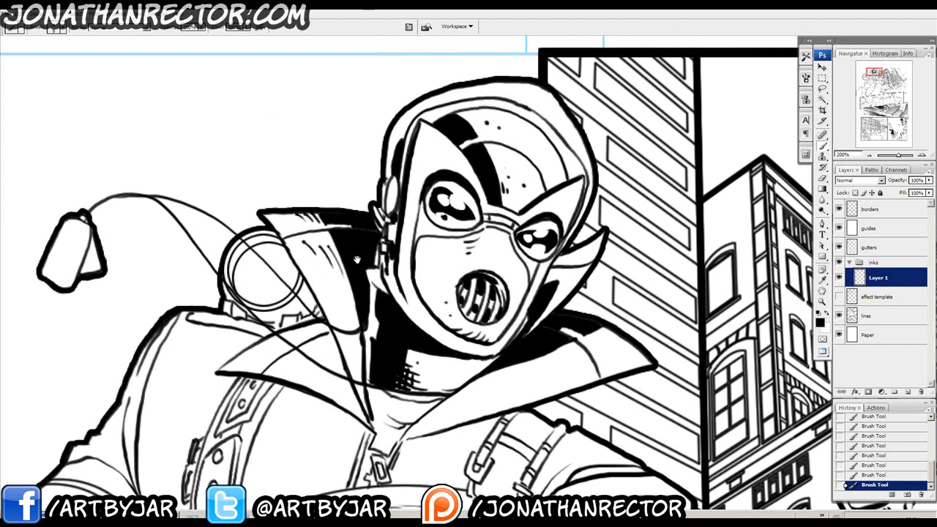
Ink shadow boundary lines across the near collar's lower flap, on both sides of the cord crossing it.
drag(362, 258, 341, 242)
drag(308, 369, 390, 342)
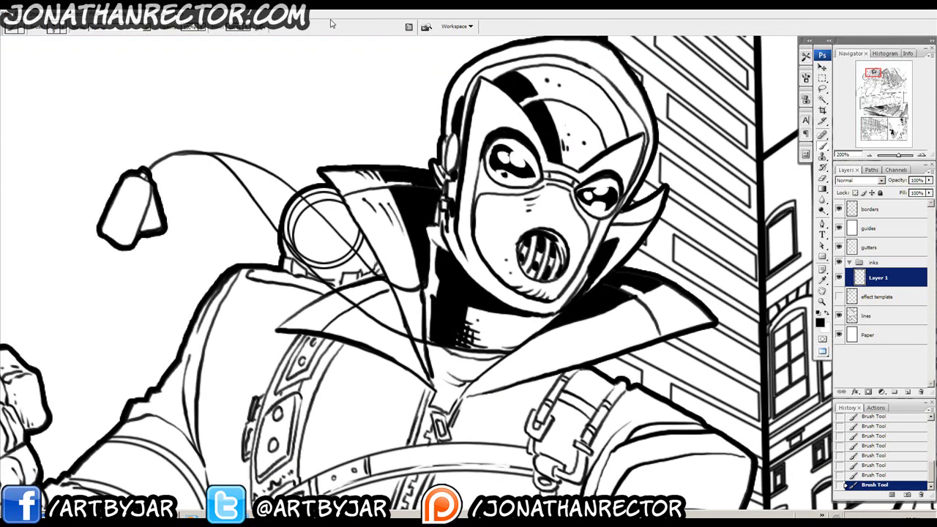
key(ctrl+plus)
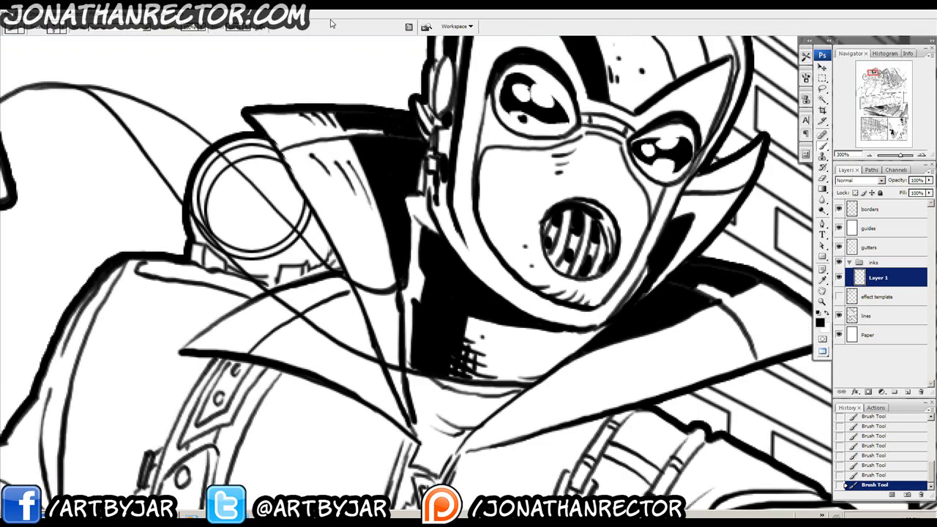
drag(329, 360, 379, 340)
mouse_move(451, 381)
mouse_down()
mouse_move(310, 307)
mouse_move(330, 293)
mouse_move(429, 338)
mouse_move(442, 331)
mouse_move(422, 316)
mouse_up()
key(ctrl+z)
key(ctrl+alt+z)
drag(492, 412, 303, 356)
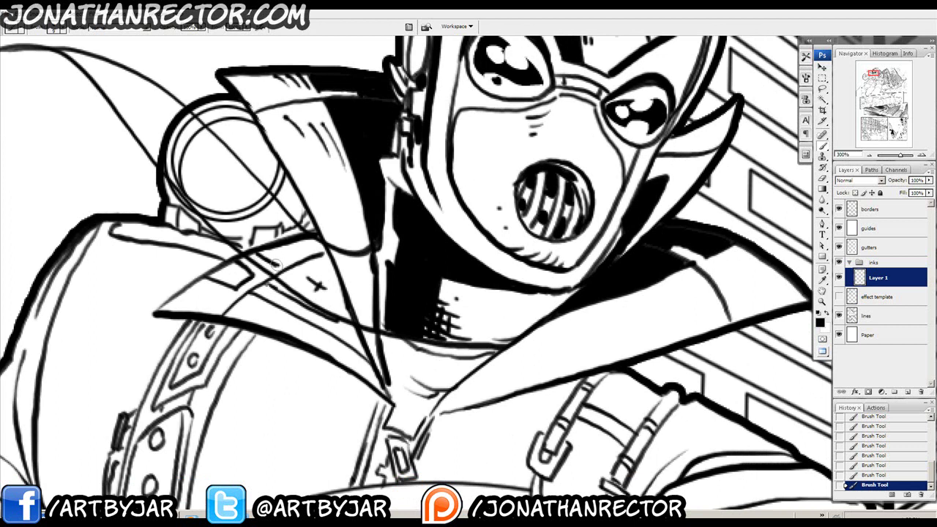
Select the outlined shadow areas on the near collar flap, expand by 1 pixel, fill with black and deselect.
key(w)
click(234, 276)
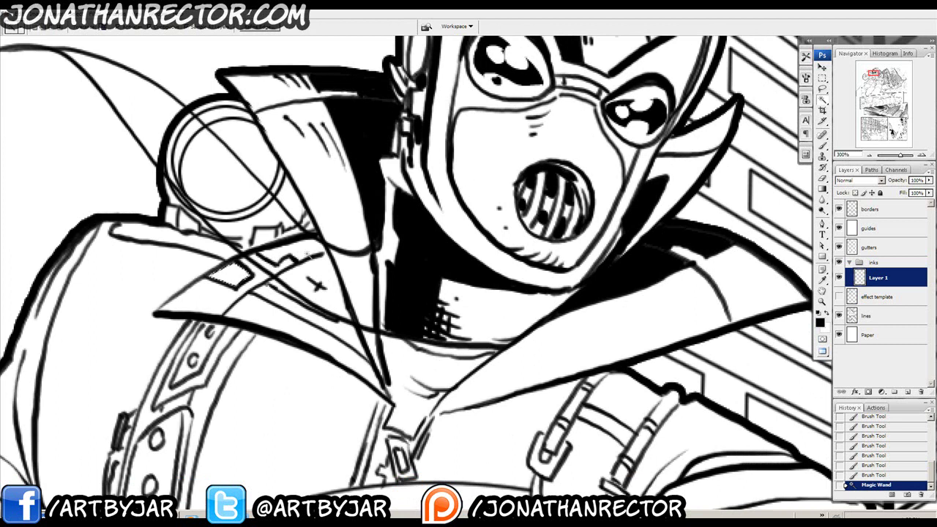
shift+click(305, 250)
shift+click(297, 277)
shift+click(278, 301)
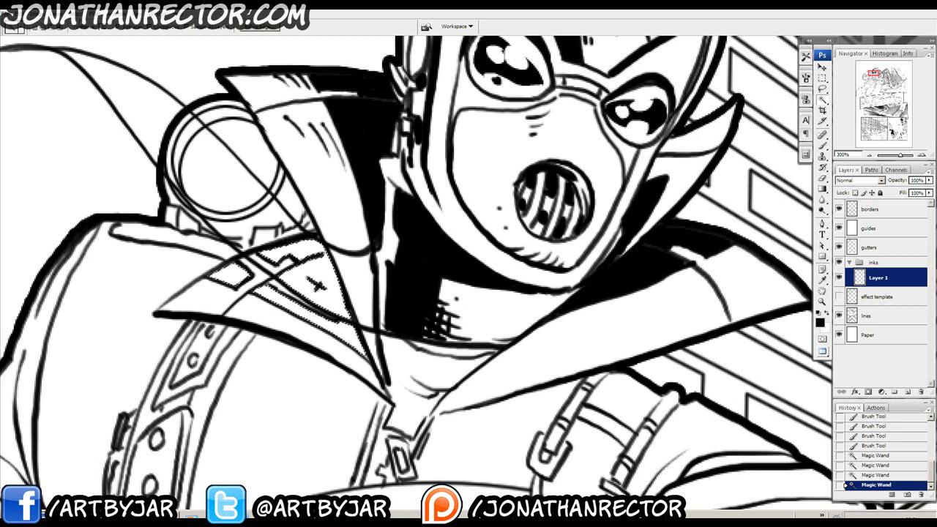
click(10, 14)
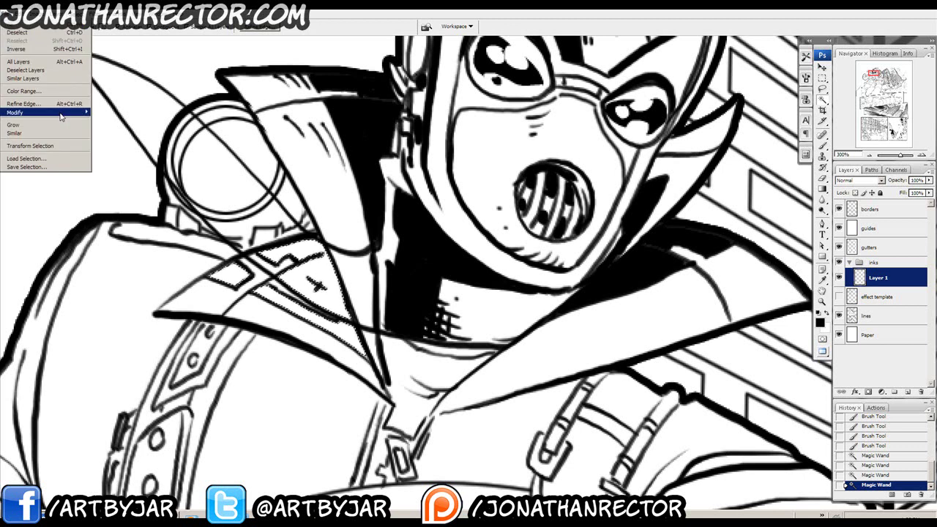
mouse_move(60, 116)
click(113, 129)
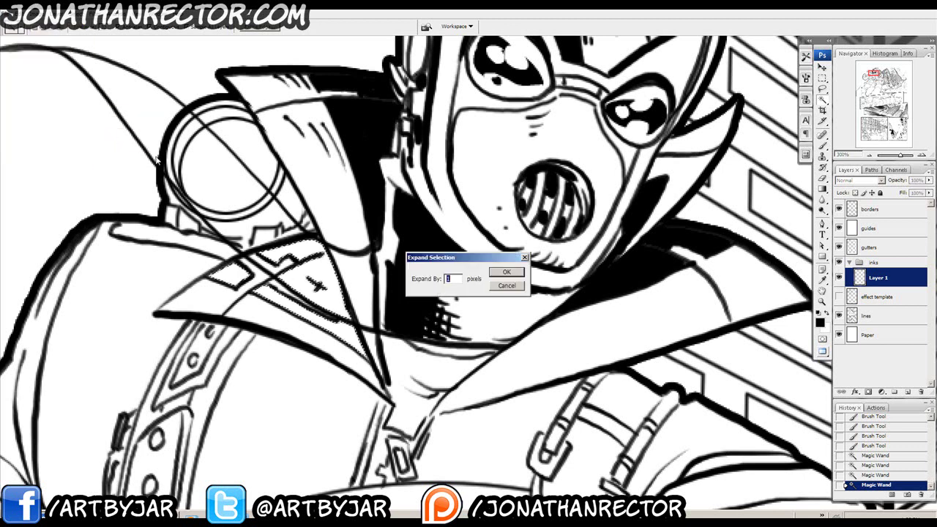
key(Return)
key(alt+BackSpace)
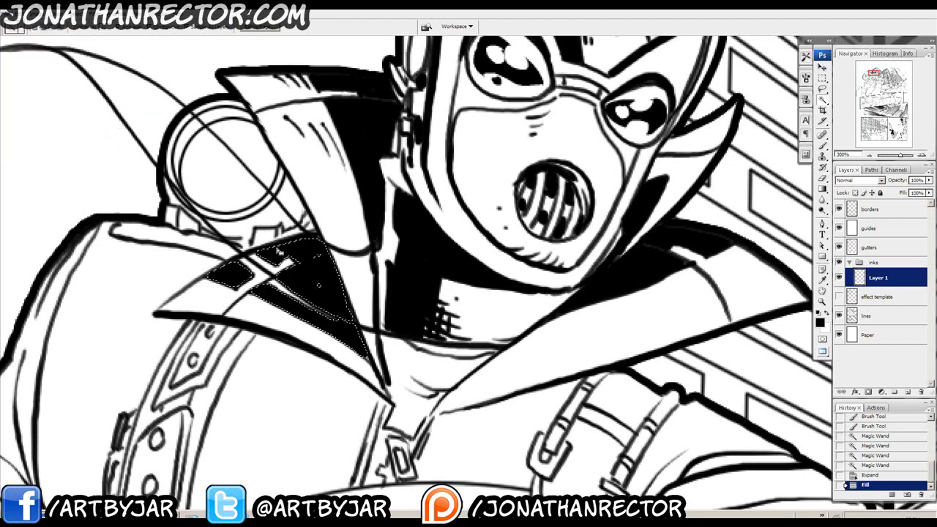
key(ctrl+d)
Clean up the edges of the near collar's black shadow with black and white brush strokes.
key(b)
click(315, 236)
key(x)
drag(304, 234, 341, 256)
drag(306, 301, 374, 337)
mouse_move(366, 331)
mouse_down()
mouse_move(382, 344)
mouse_move(395, 338)
mouse_up()
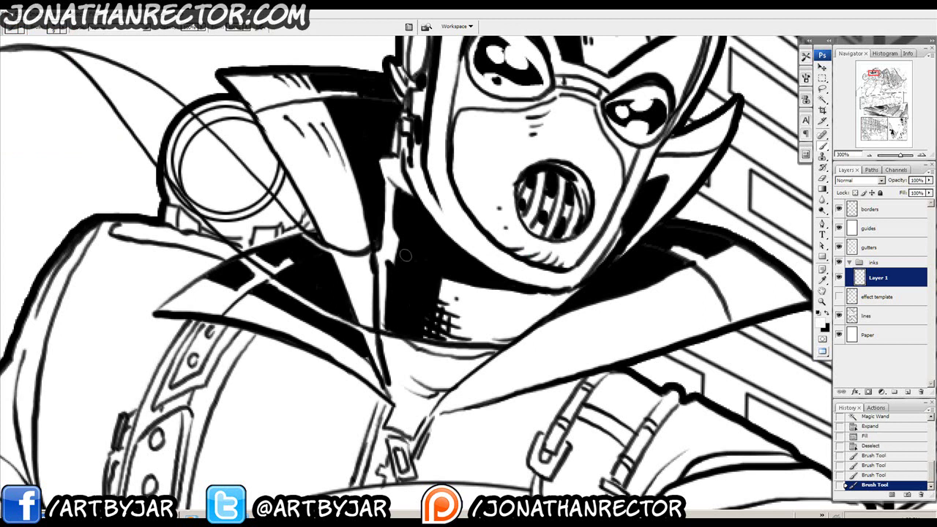
key(x)
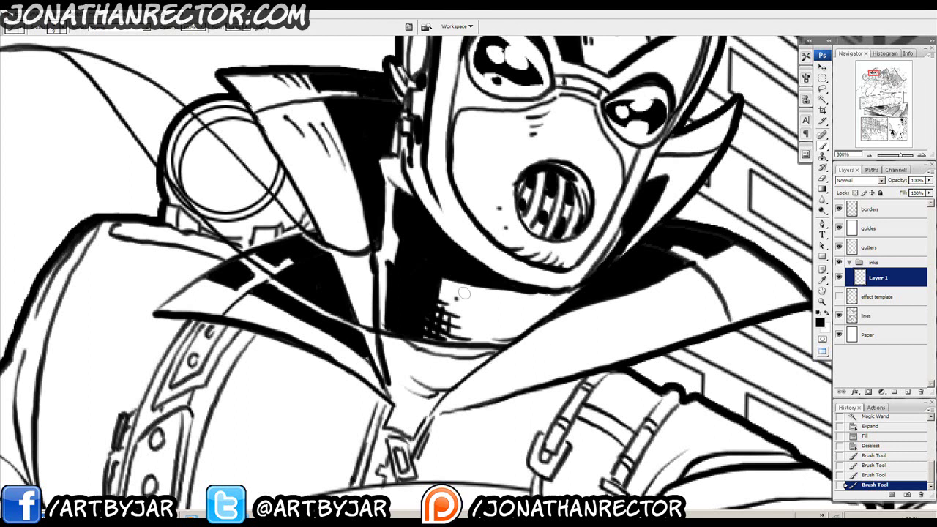
mouse_move(324, 300)
mouse_down()
mouse_move(338, 285)
mouse_move(368, 310)
mouse_move(382, 344)
mouse_up()
mouse_move(363, 377)
mouse_down()
mouse_move(345, 344)
mouse_move(370, 353)
mouse_move(371, 328)
mouse_up()
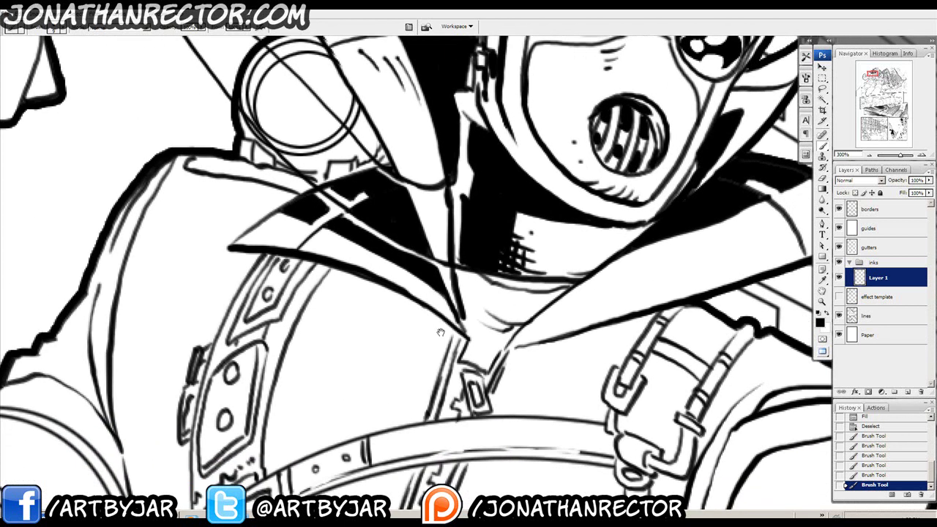
Outline a curved shadow on the chest beneath the near collar and add feathering strokes beside the perforated strap.
mouse_move(460, 336)
mouse_down()
mouse_move(309, 338)
mouse_move(357, 272)
mouse_up()
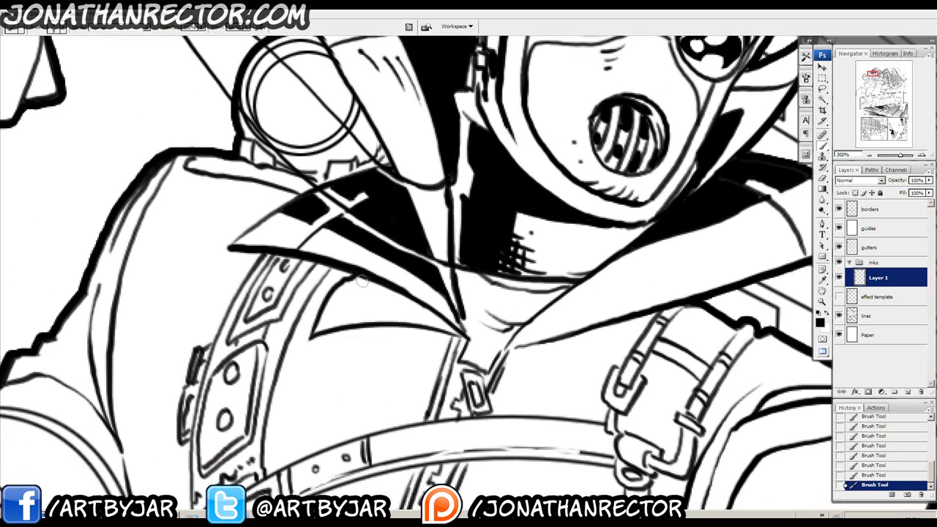
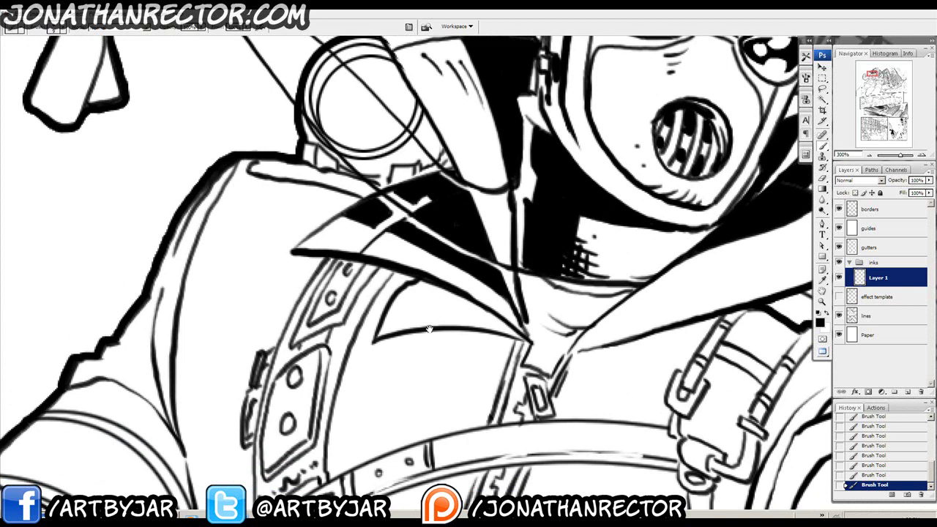
drag(381, 324, 366, 375)
drag(364, 343, 353, 383)
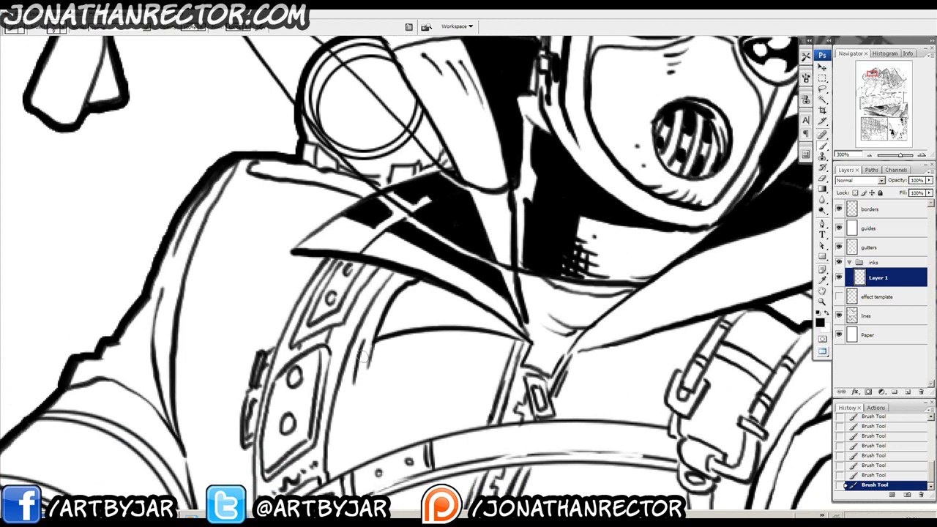
key(ctrl+z)
drag(372, 332, 346, 400)
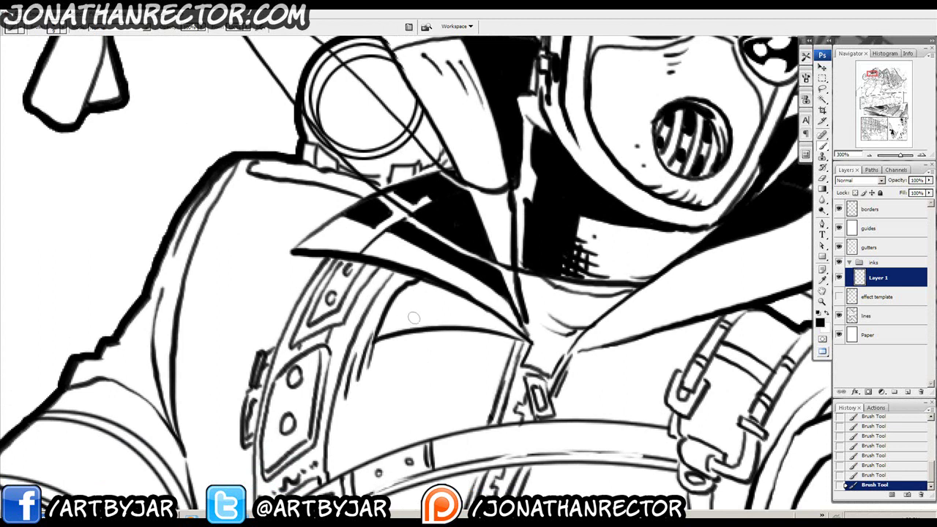
Outline a triangular shadow on the chest beneath the far collar and mark both chest shadows for filling.
mouse_move(534, 368)
mouse_down()
mouse_move(419, 302)
mouse_move(376, 353)
mouse_up()
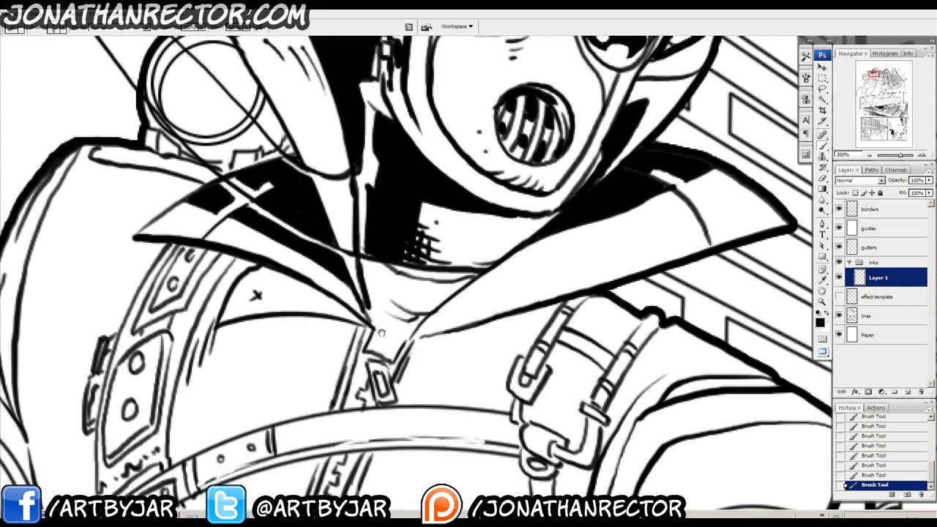
drag(476, 266, 430, 191)
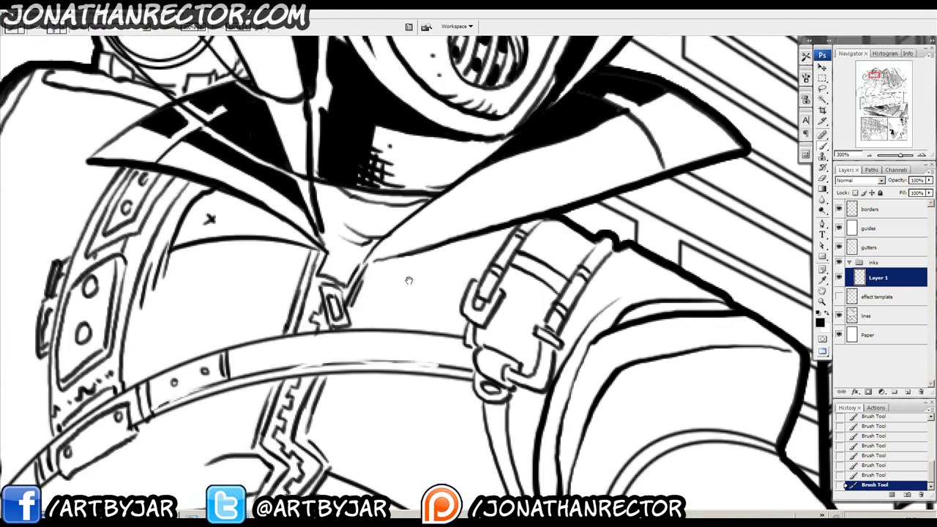
drag(377, 261, 458, 293)
key(ctrl+z)
mouse_move(376, 261)
mouse_down()
mouse_move(443, 309)
mouse_move(463, 240)
mouse_up()
mouse_move(428, 266)
mouse_down()
mouse_move(438, 276)
mouse_move(428, 277)
mouse_up()
Select both chest shadows beneath the collar, expand the selection, fill it with black and deselect.
key(w)
click(277, 229)
shift+click(408, 269)
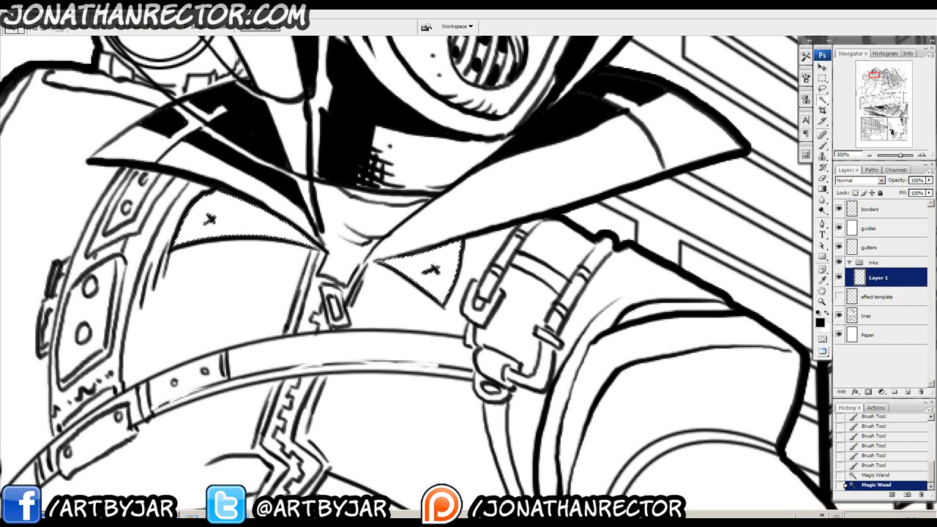
click(11, 15)
mouse_move(74, 112)
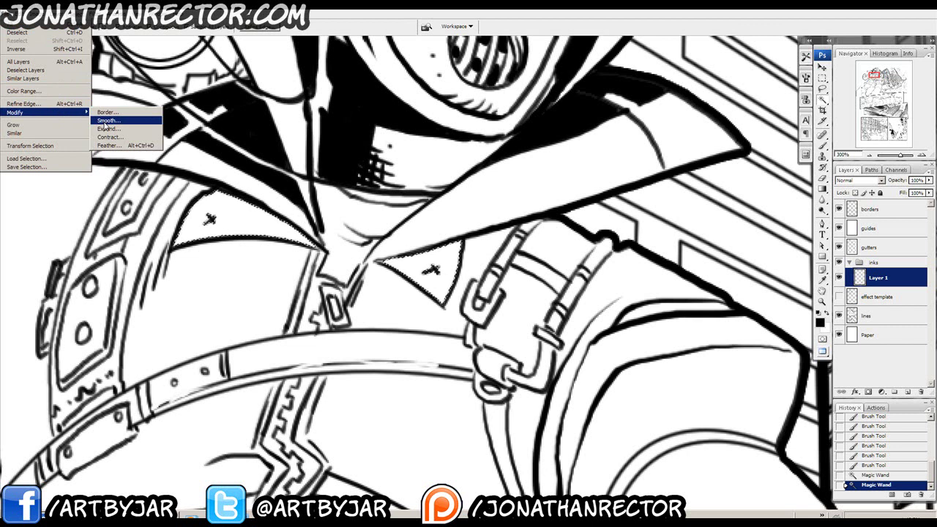
click(106, 129)
key(Return)
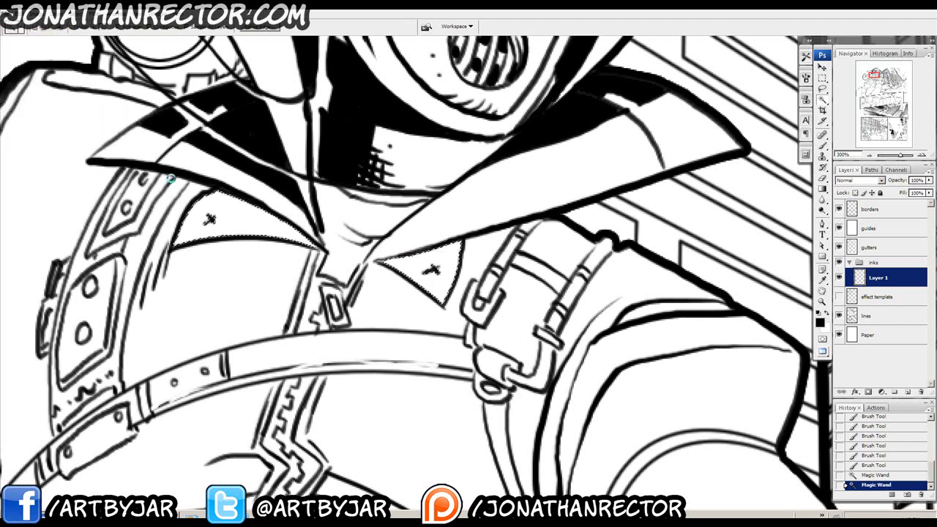
key(alt+BackSpace)
key(ctrl+d)
Touch up the tips and edges of the two black chest shadows with brush strokes.
key(b)
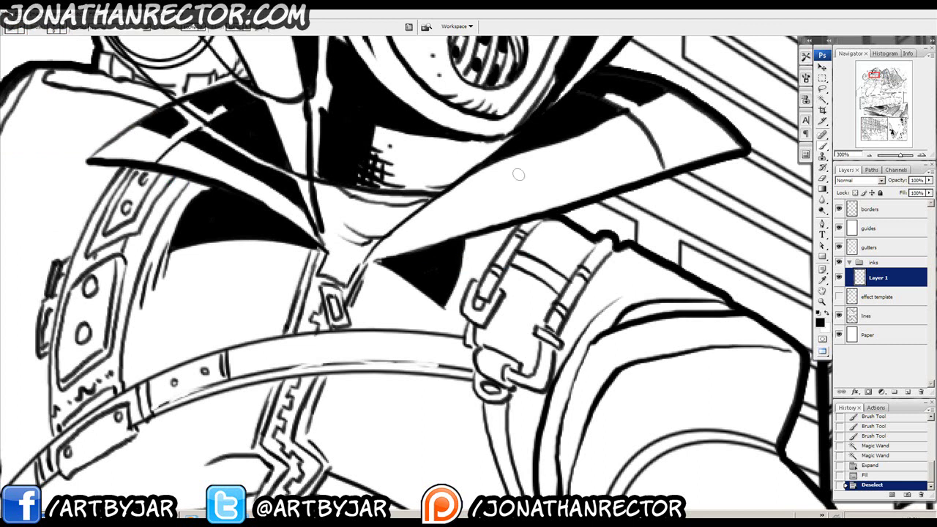
mouse_move(375, 259)
mouse_down()
mouse_move(439, 264)
mouse_move(418, 291)
mouse_move(433, 333)
mouse_up()
click(378, 261)
click(379, 262)
click(314, 248)
click(319, 251)
drag(432, 301, 440, 321)
mouse_move(410, 258)
mouse_down()
mouse_move(412, 285)
mouse_move(469, 277)
mouse_up()
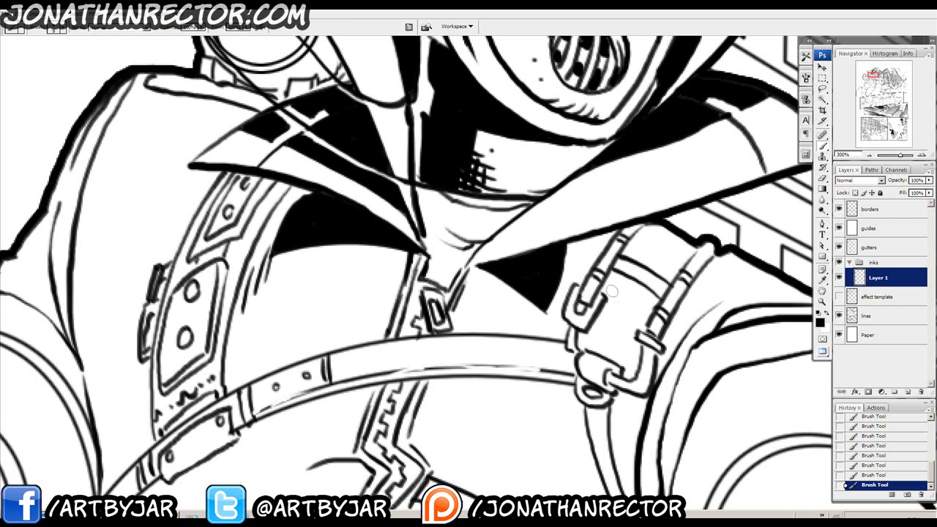
Brush black into the small gap above the zipper pull where the collar flaps meet.
mouse_move(451, 256)
mouse_down()
mouse_move(481, 282)
mouse_move(461, 309)
mouse_up()
mouse_move(457, 266)
mouse_down()
mouse_move(468, 298)
mouse_move(461, 269)
mouse_move(480, 275)
mouse_move(471, 283)
mouse_move(468, 273)
mouse_move(462, 311)
mouse_up()
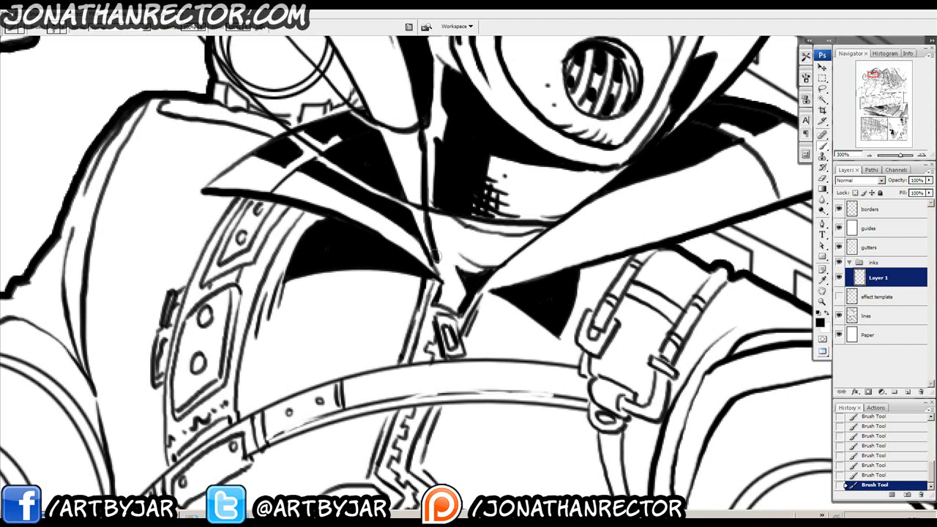
drag(418, 221, 406, 312)
Fill the gap beneath the round shoulder device with black and paint a dark reflection and spots inside its circle.
drag(224, 232, 339, 309)
mouse_move(430, 231)
mouse_down()
mouse_move(479, 258)
mouse_move(492, 281)
mouse_move(481, 263)
mouse_move(454, 273)
mouse_move(484, 276)
mouse_move(476, 264)
mouse_move(437, 278)
mouse_up()
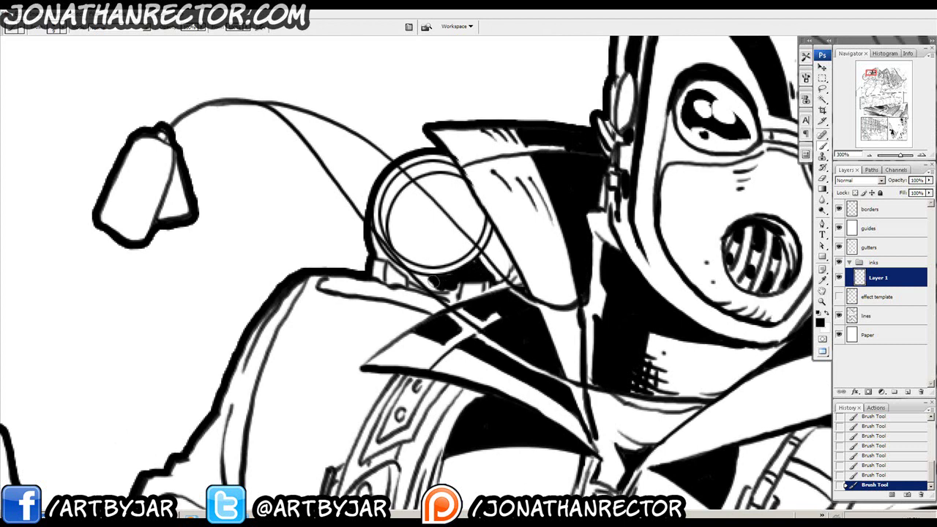
mouse_move(388, 218)
mouse_down()
mouse_move(391, 242)
mouse_move(382, 205)
mouse_move(390, 189)
mouse_move(451, 166)
mouse_up()
key(ctrl+z)
drag(481, 81, 366, 121)
mouse_move(316, 214)
mouse_down()
mouse_move(355, 223)
mouse_move(359, 246)
mouse_move(349, 240)
mouse_up()
drag(317, 258, 315, 273)
click(293, 272)
click(305, 251)
mouse_move(320, 233)
mouse_down()
mouse_move(341, 221)
mouse_move(353, 233)
mouse_move(339, 243)
mouse_move(352, 238)
mouse_move(364, 257)
mouse_up()
Thicken the lower edge of the chest strap between the far buckle and the riveted plate.
drag(304, 296, 333, 196)
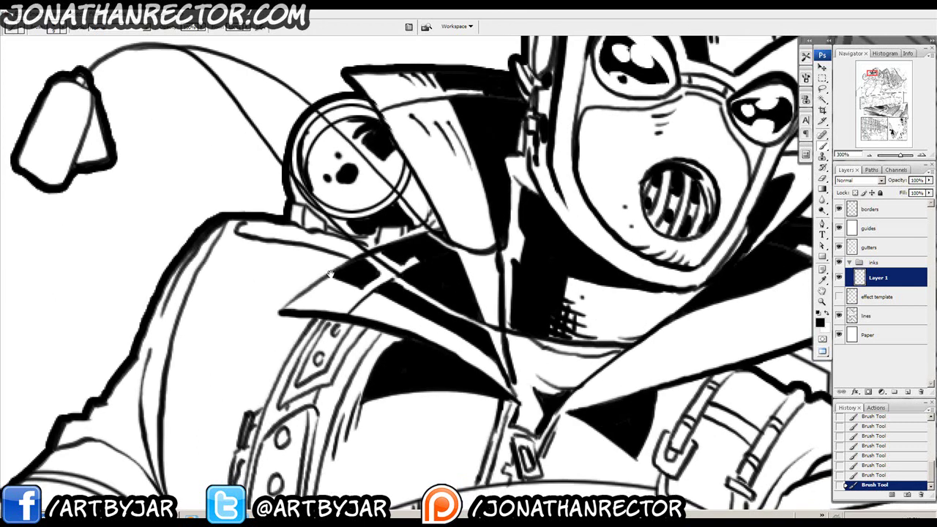
drag(401, 397, 400, 187)
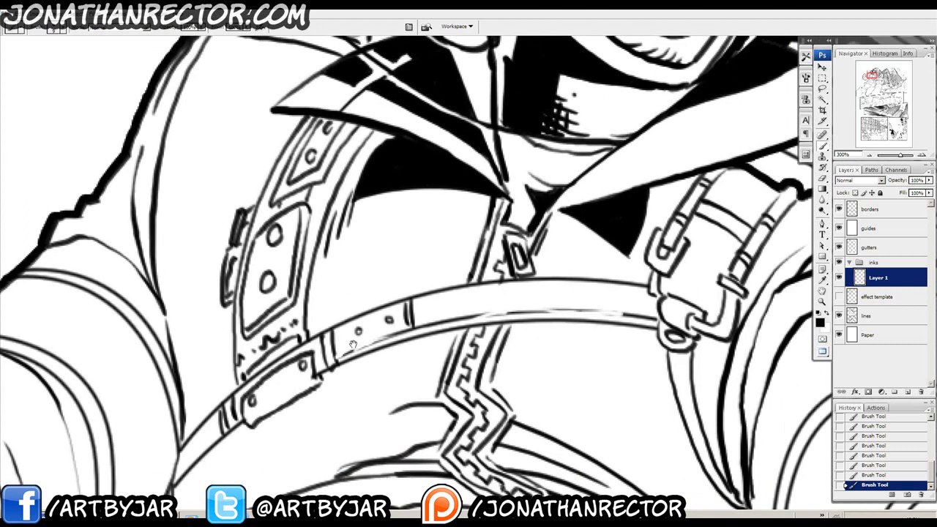
drag(585, 336, 672, 336)
mouse_move(739, 320)
mouse_down()
mouse_move(694, 318)
mouse_move(682, 327)
mouse_up()
key(ctrl+z)
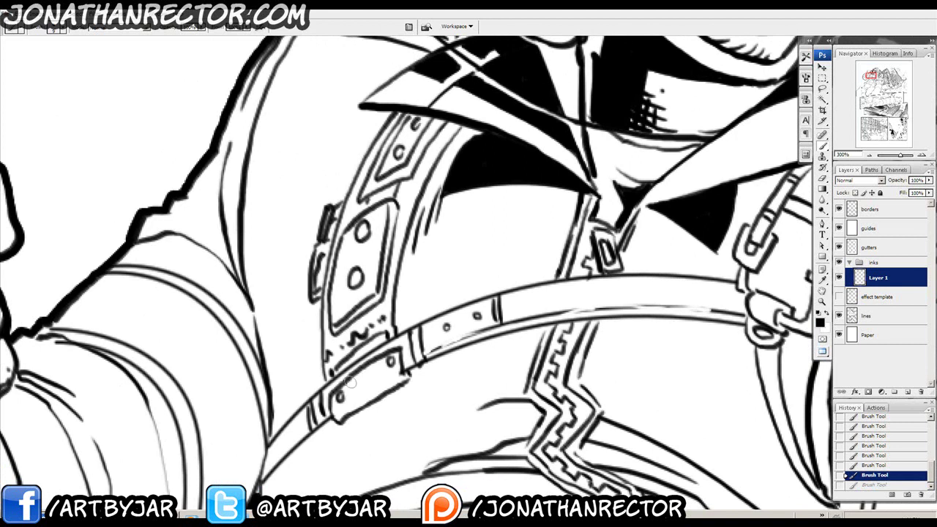
drag(448, 339, 331, 292)
drag(493, 244, 443, 257)
mouse_move(303, 314)
mouse_down()
mouse_move(412, 285)
mouse_move(574, 292)
mouse_up()
Add heavy line weight under the strap's riveted plate and along the strap's end beside the arm.
drag(278, 338, 410, 263)
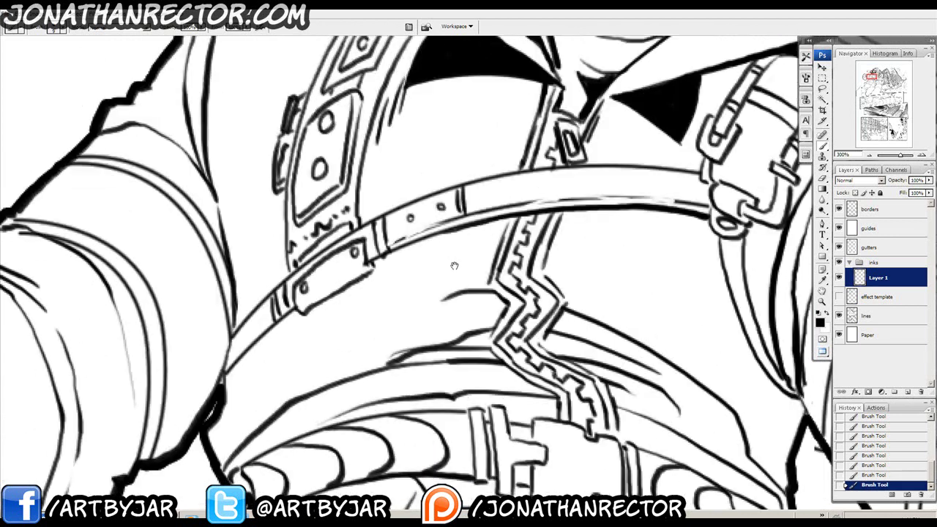
key(ctrl+z)
mouse_move(427, 205)
mouse_down()
mouse_move(484, 221)
mouse_move(479, 257)
mouse_move(432, 287)
mouse_move(491, 245)
mouse_move(429, 288)
mouse_move(412, 268)
mouse_up()
mouse_move(396, 299)
mouse_down()
mouse_move(433, 259)
mouse_move(386, 298)
mouse_move(359, 343)
mouse_up()
drag(378, 275, 370, 316)
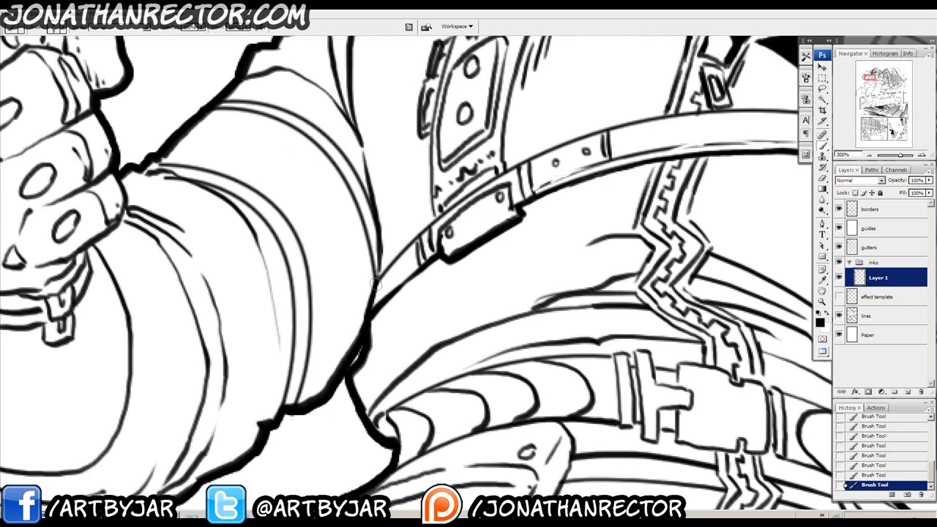
drag(408, 246, 379, 279)
Thicken the outer edge of the perforated shoulder strap above the riveted plate with brush strokes.
mouse_move(377, 226)
mouse_down()
mouse_move(336, 268)
mouse_move(334, 311)
mouse_up()
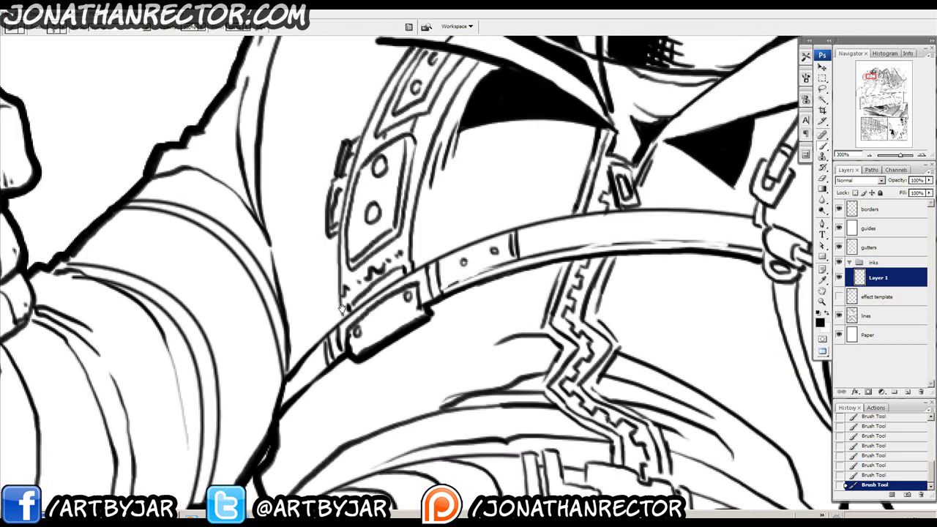
mouse_move(339, 237)
mouse_down()
mouse_move(338, 315)
mouse_move(340, 255)
mouse_up()
drag(334, 231, 336, 246)
mouse_move(358, 187)
mouse_down()
mouse_move(349, 253)
mouse_move(385, 183)
mouse_up()
key(ctrl+z)
drag(351, 243, 399, 171)
key(ctrl+z)
mouse_move(425, 246)
mouse_down()
mouse_move(393, 243)
mouse_move(432, 185)
mouse_up()
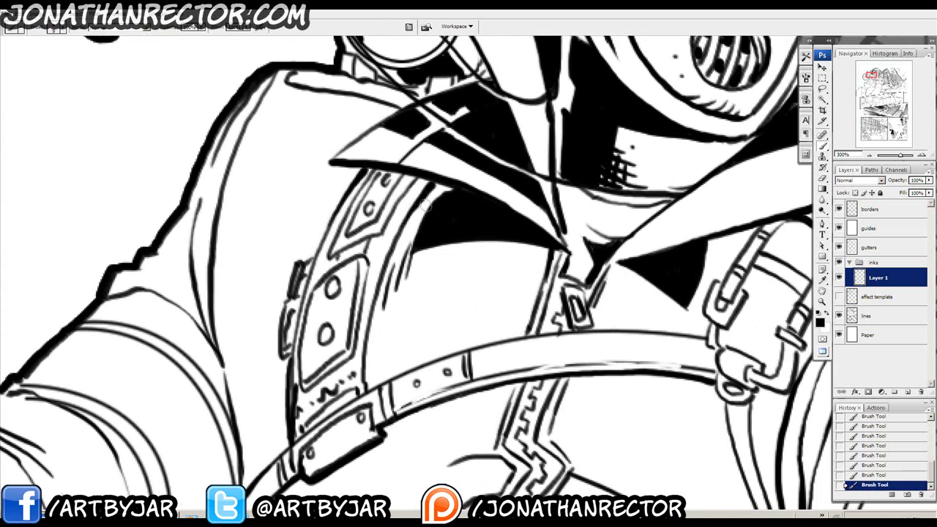
drag(416, 294, 400, 274)
key(ctrl+minus)
key(ctrl+minus)
key(ctrl+minus)
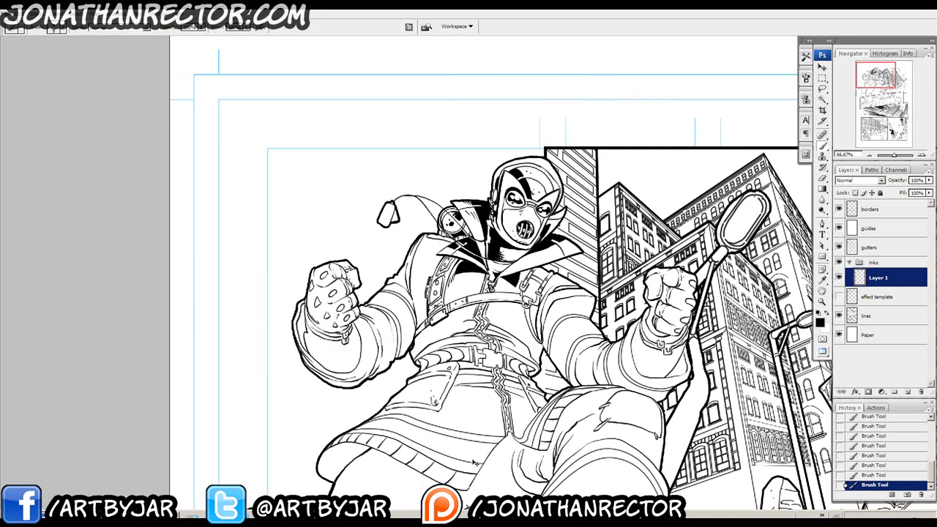
key(ctrl+plus)
key(ctrl+plus)
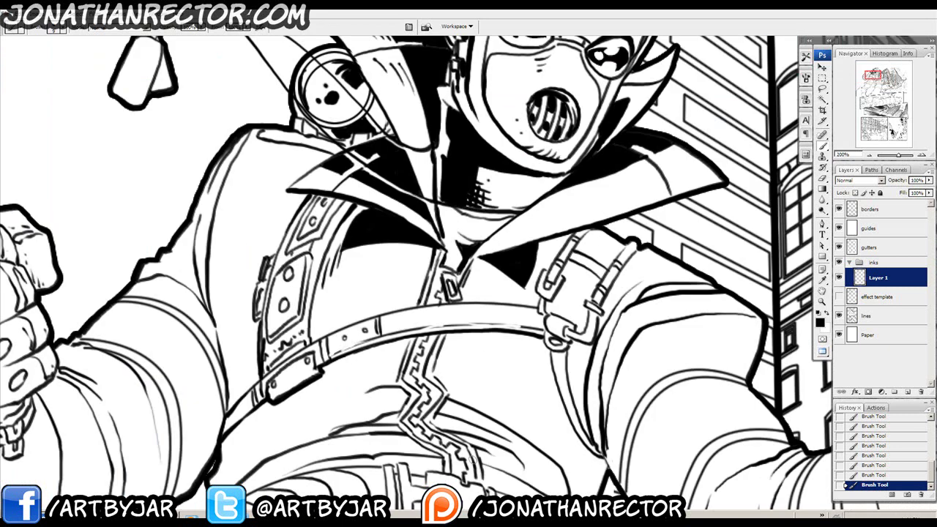
drag(219, 199, 179, 212)
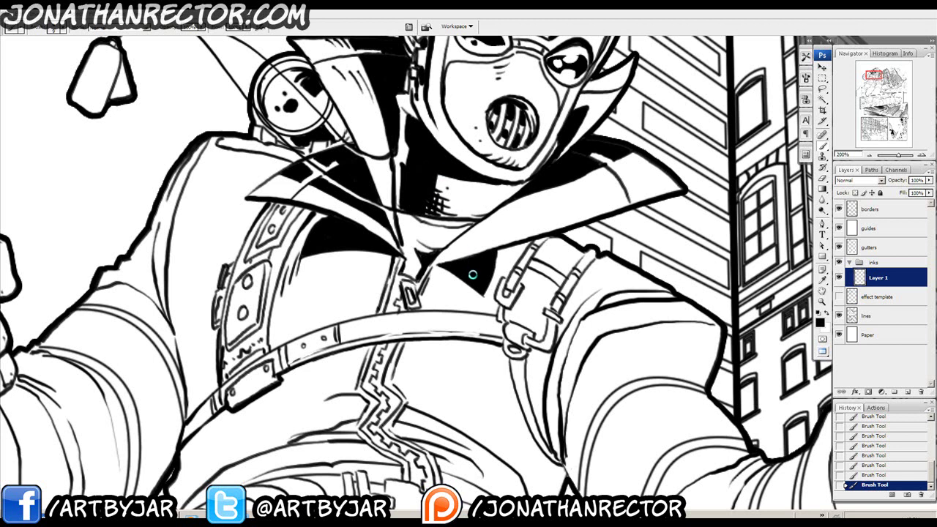
Outline jagged shadow shapes with the Lasso inside the sleeve cuff below the raised gloved fist and fill them with black.
drag(317, 255, 433, 277)
drag(279, 361, 480, 230)
key(ctrl+plus)
drag(395, 217, 534, 70)
mouse_move(509, 307)
mouse_down()
mouse_move(494, 335)
mouse_move(456, 335)
mouse_move(418, 306)
mouse_move(382, 358)
mouse_move(331, 243)
mouse_up()
mouse_move(296, 216)
mouse_down()
mouse_move(311, 280)
mouse_move(300, 277)
mouse_up()
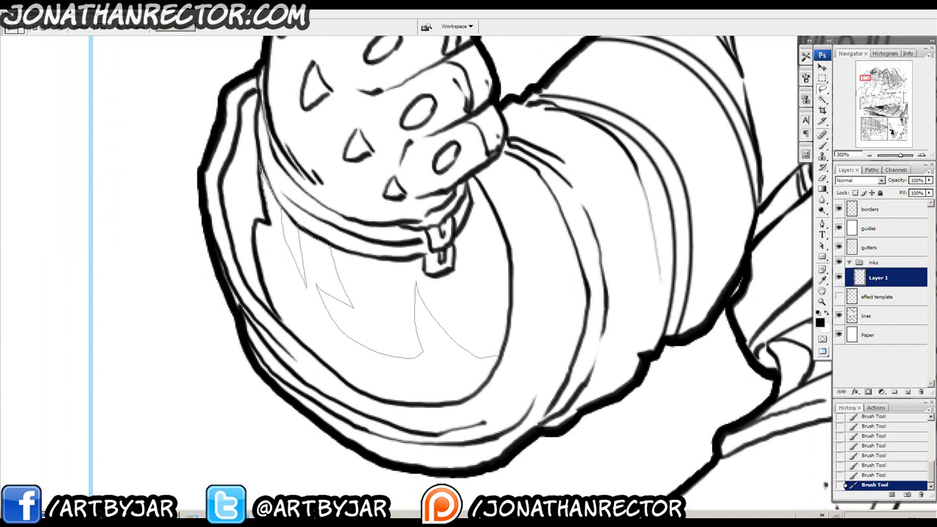
drag(277, 311, 328, 362)
mouse_move(373, 389)
mouse_down()
mouse_move(437, 399)
mouse_move(479, 381)
mouse_move(416, 287)
mouse_up()
key(alt+BackSpace)
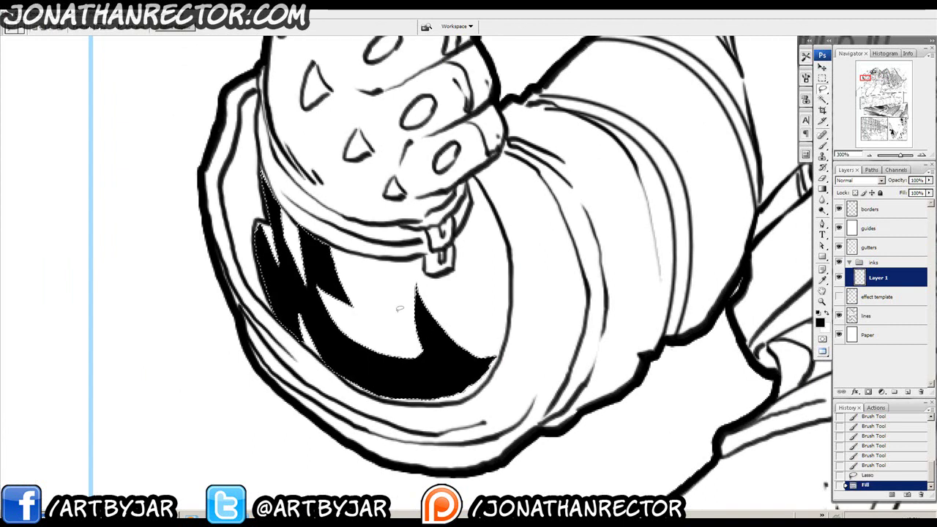
Deselect the fill and brush black along its edges to join the cuff shadows to the surrounding linework.
key(ctrl+d)
key(b)
mouse_move(494, 362)
mouse_down()
mouse_move(462, 395)
mouse_move(411, 397)
mouse_move(348, 379)
mouse_move(377, 394)
mouse_move(398, 386)
mouse_up()
drag(319, 271, 343, 368)
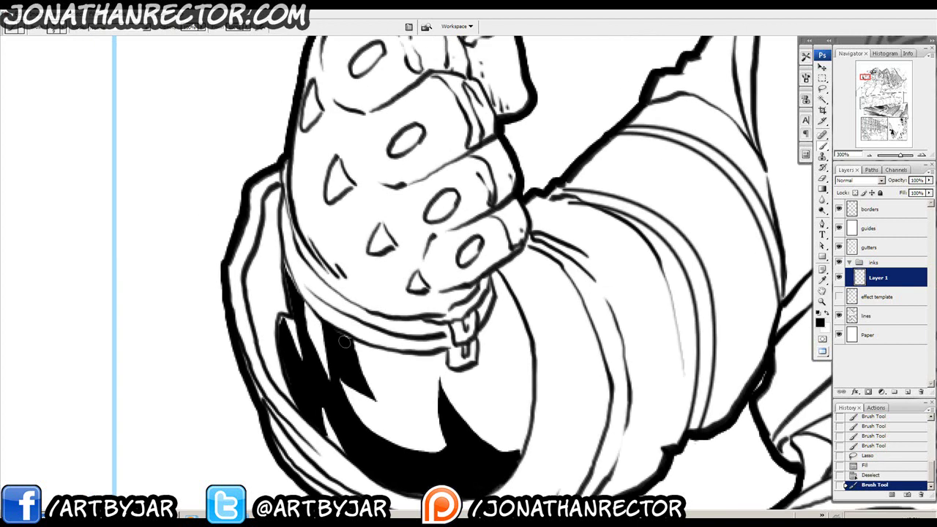
drag(346, 336, 339, 332)
drag(282, 323, 282, 312)
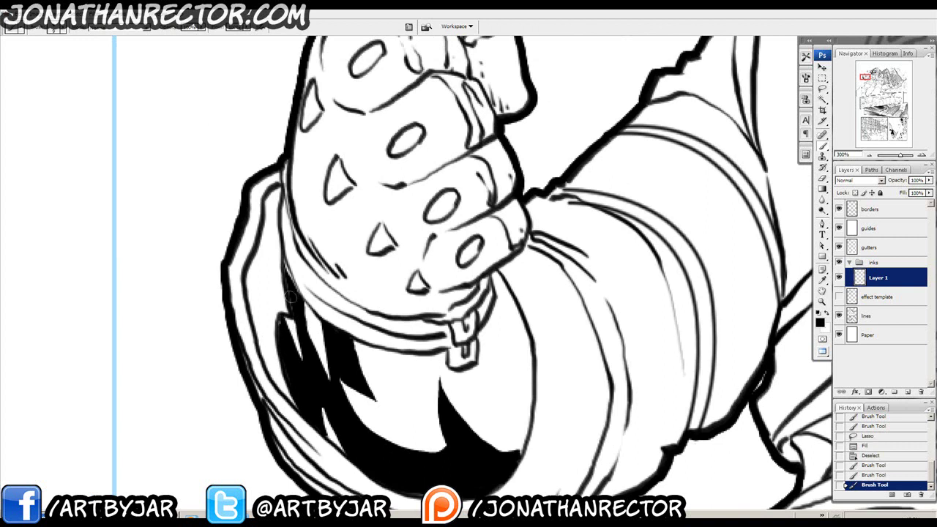
mouse_move(284, 261)
mouse_down()
mouse_move(294, 286)
mouse_move(287, 282)
mouse_move(280, 325)
mouse_up()
mouse_move(281, 282)
mouse_down()
mouse_move(292, 419)
mouse_move(320, 302)
mouse_move(298, 332)
mouse_move(317, 385)
mouse_up()
Try to select the narrow strip inside the cuff's rim with the Magic Wand and fill it with black.
key(w)
click(306, 306)
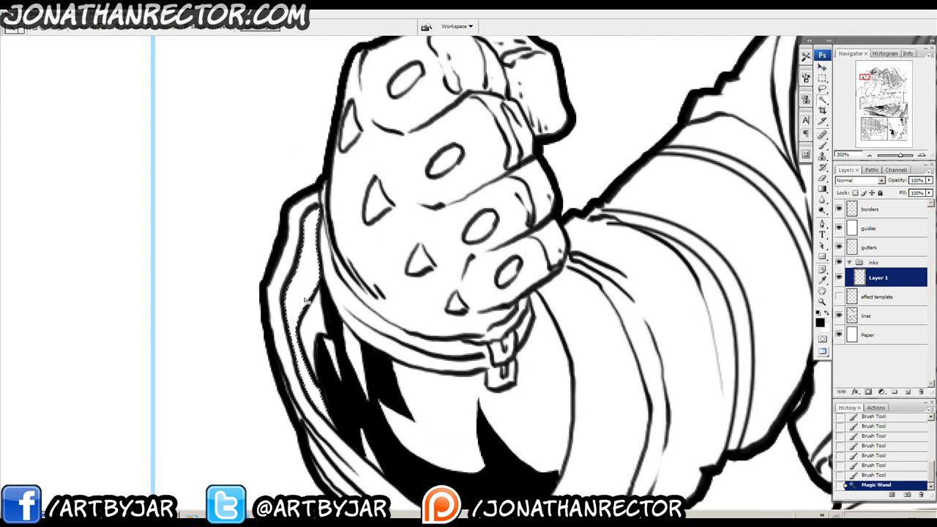
click(301, 296)
key(ctrl+F2)
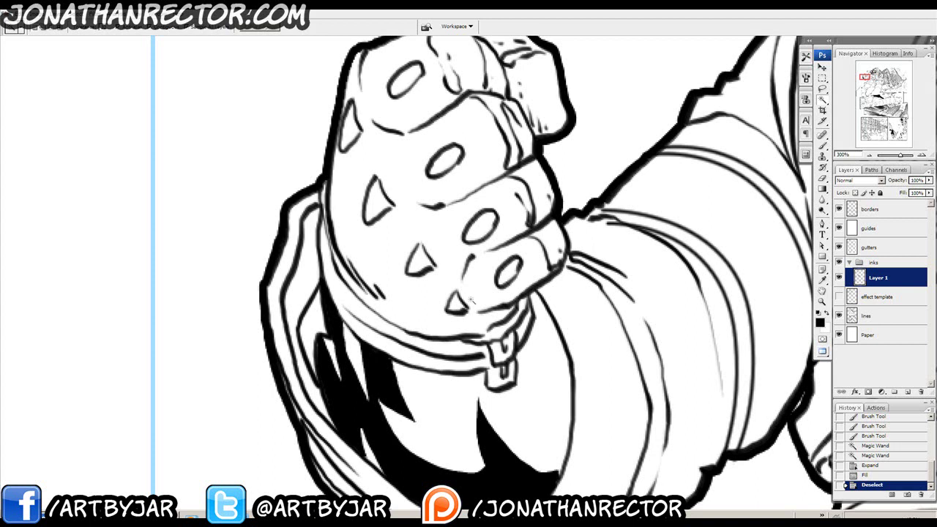
click(308, 278)
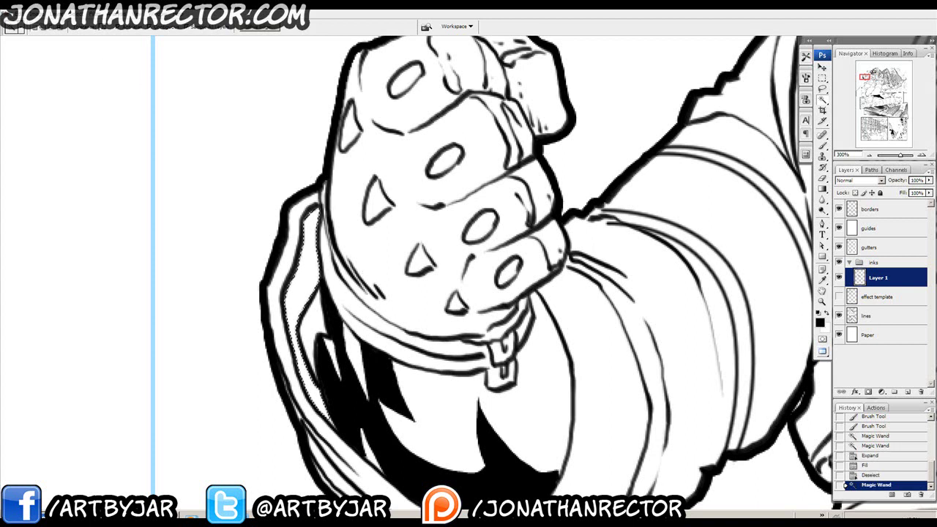
key(ctrl+d)
Brush small x marks inside the cuff's rim strips and ink the angled fold lines along the lower rim.
key(b)
drag(300, 278, 308, 293)
drag(310, 284, 299, 293)
drag(348, 470, 252, 200)
drag(413, 264, 397, 282)
drag(271, 248, 279, 257)
mouse_move(279, 249)
mouse_down()
mouse_move(287, 271)
mouse_move(311, 274)
mouse_move(343, 300)
mouse_up()
drag(331, 290, 450, 283)
drag(297, 278, 287, 283)
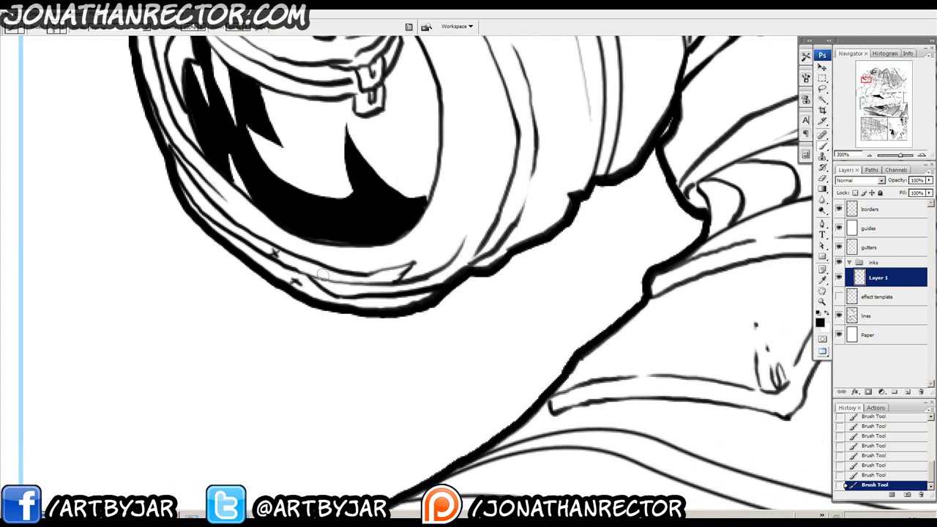
Brush a heavy black shadow down the outer side of the gloved fist, around the triangular holes and onto the wrist.
drag(237, 217, 263, 358)
drag(315, 59, 354, 205)
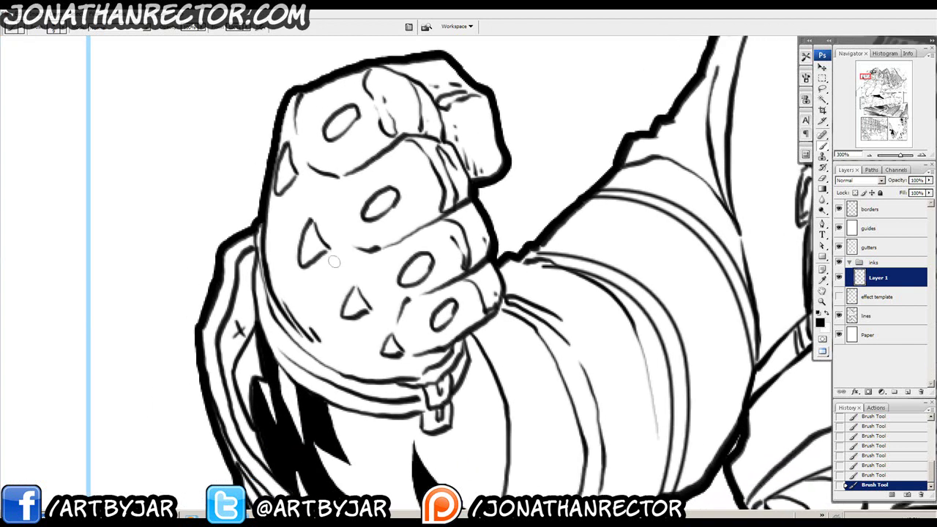
mouse_move(328, 256)
mouse_down()
mouse_move(302, 272)
mouse_move(291, 315)
mouse_up()
mouse_move(298, 178)
mouse_down()
mouse_move(282, 212)
mouse_move(274, 286)
mouse_up()
drag(273, 163, 273, 302)
mouse_move(261, 233)
mouse_down()
mouse_move(270, 275)
mouse_move(332, 372)
mouse_up()
drag(284, 343, 291, 362)
Darken the glove's wrist strap with black strokes from the outer edge of the cuff to the zipper pull.
drag(254, 280, 285, 358)
drag(253, 240, 265, 291)
mouse_move(262, 271)
mouse_down()
mouse_move(282, 357)
mouse_move(362, 407)
mouse_move(418, 405)
mouse_move(370, 411)
mouse_move(296, 375)
mouse_move(275, 352)
mouse_up()
drag(401, 407, 424, 404)
mouse_move(363, 400)
mouse_down()
mouse_move(416, 403)
mouse_move(343, 368)
mouse_move(423, 400)
mouse_move(310, 357)
mouse_move(344, 377)
mouse_move(282, 304)
mouse_move(391, 396)
mouse_up()
drag(293, 360, 378, 399)
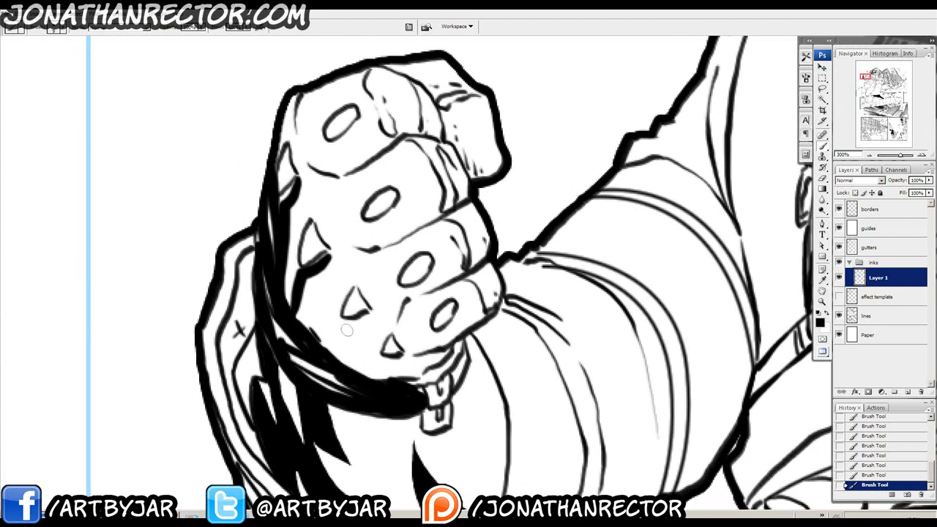
Paint black shadows around the lower triangular holes, beneath the fist and into the gaps between the fingers.
drag(396, 256, 538, 323)
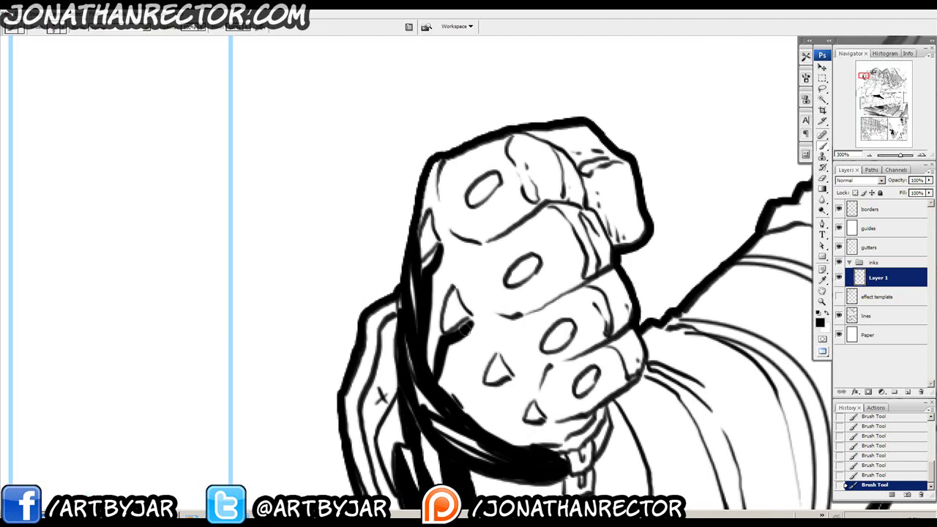
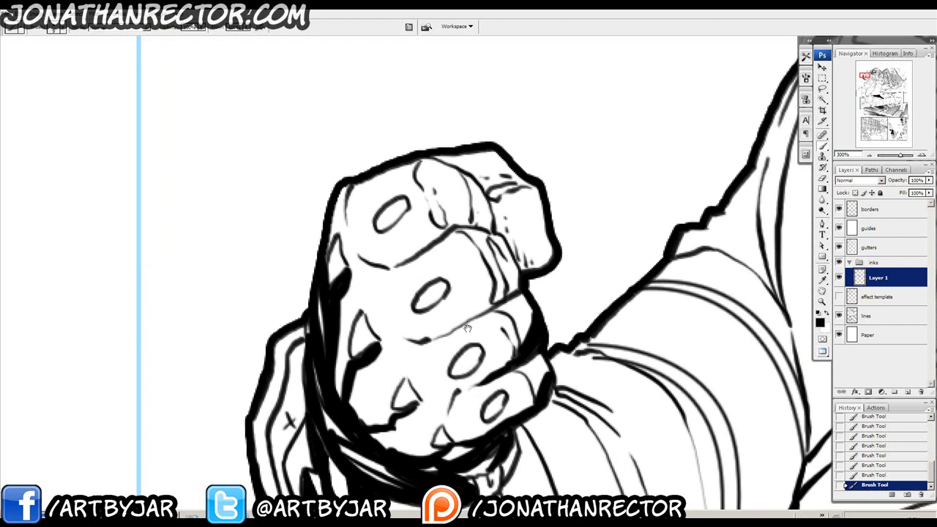
drag(540, 302, 496, 350)
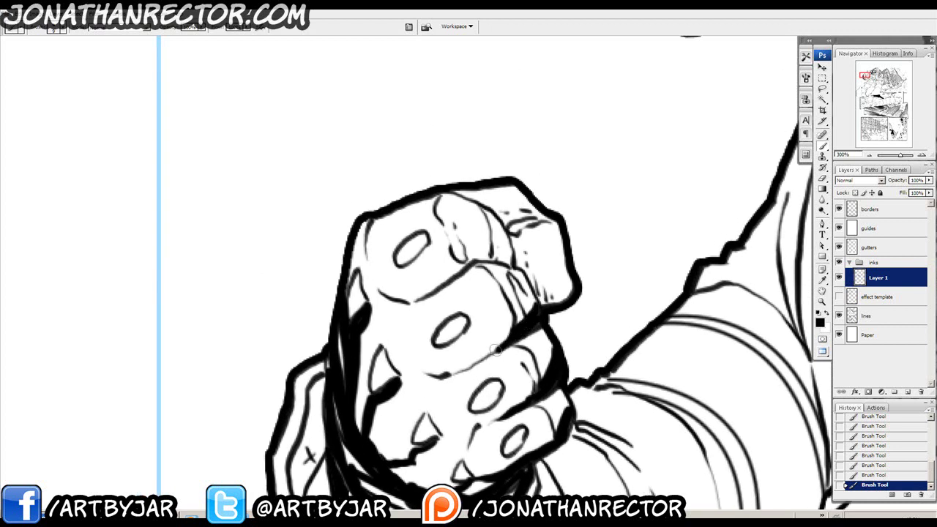
drag(534, 300, 471, 322)
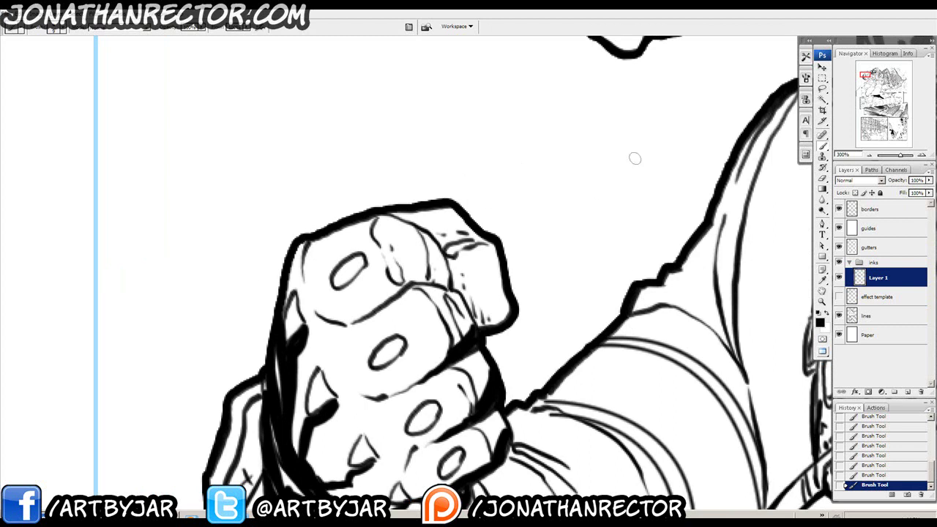
mouse_move(380, 271)
mouse_down()
mouse_move(322, 316)
mouse_move(350, 288)
mouse_move(392, 286)
mouse_move(411, 327)
mouse_up()
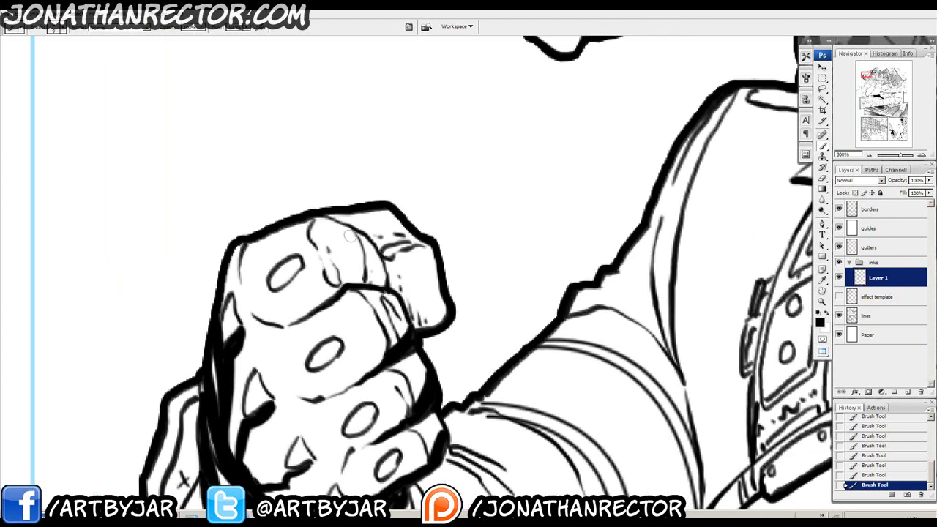
Thicken the outlines of the fist's upper two fingers and add small texture marks near the thumb's tip.
mouse_move(320, 215)
mouse_down()
mouse_move(352, 229)
mouse_move(325, 214)
mouse_move(362, 231)
mouse_move(388, 279)
mouse_move(371, 200)
mouse_move(390, 300)
mouse_move(311, 287)
mouse_up()
key(ctrl+z)
drag(352, 335, 389, 292)
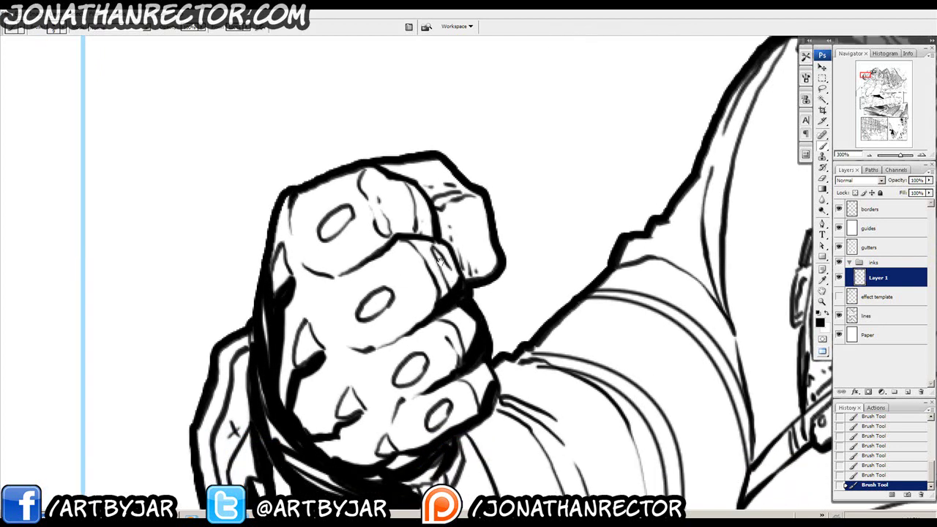
scroll(465, 301, up, 3)
scroll(440, 278, down, 2)
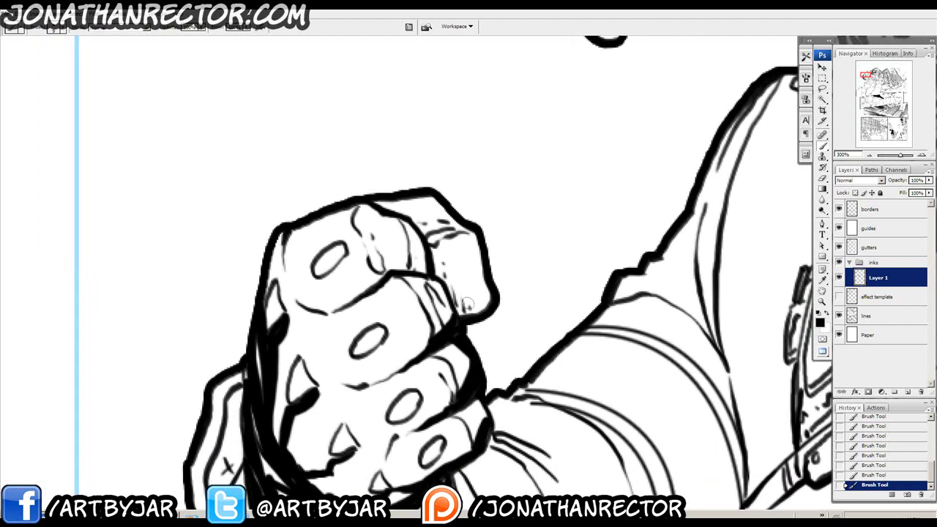
Add short hatching strokes along the lower edges of the glove's first and second knuckles.
drag(296, 370, 398, 249)
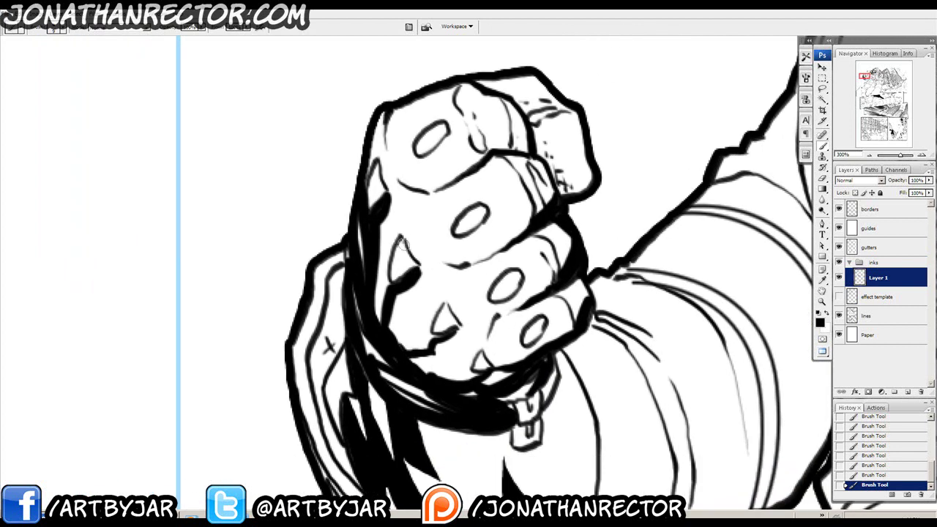
scroll(402, 249, up, 2)
scroll(403, 249, right, 2)
scroll(415, 290, up, 1)
scroll(415, 289, right, 2)
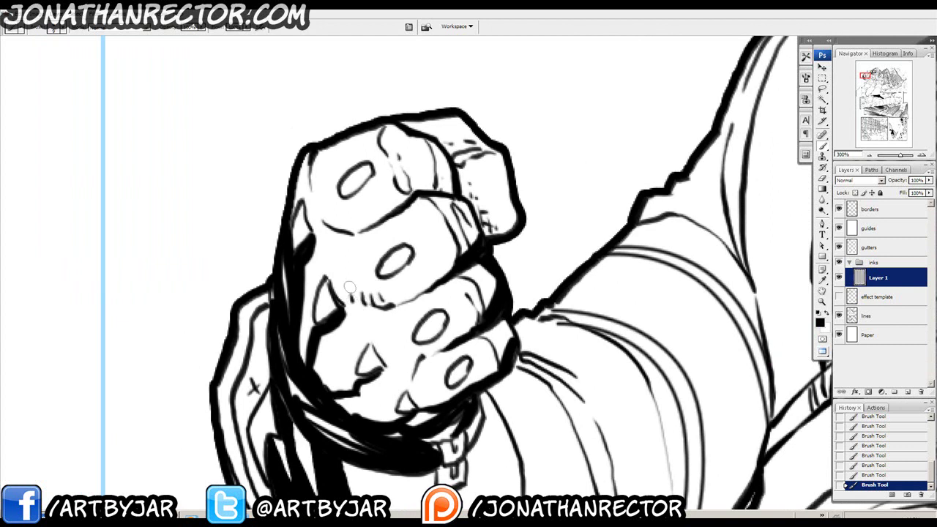
scroll(359, 285, up, 2)
scroll(359, 285, left, 1)
mouse_move(352, 265)
mouse_down()
mouse_move(355, 281)
mouse_move(347, 272)
mouse_up()
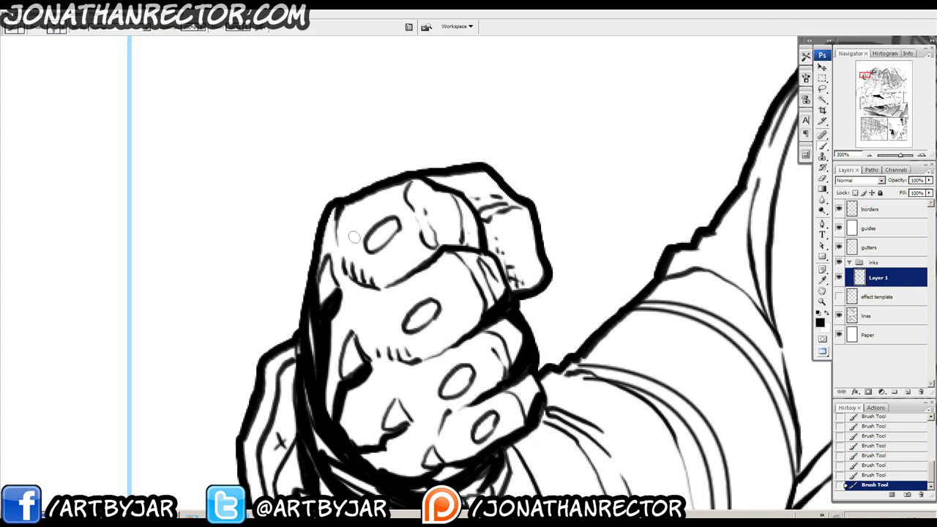
Hatch the lower knuckles and the base of the glove, adding small dots around the triangular holes.
mouse_move(435, 392)
mouse_down()
mouse_move(374, 274)
mouse_move(347, 323)
mouse_move(403, 340)
mouse_move(376, 345)
mouse_up()
drag(373, 308, 369, 344)
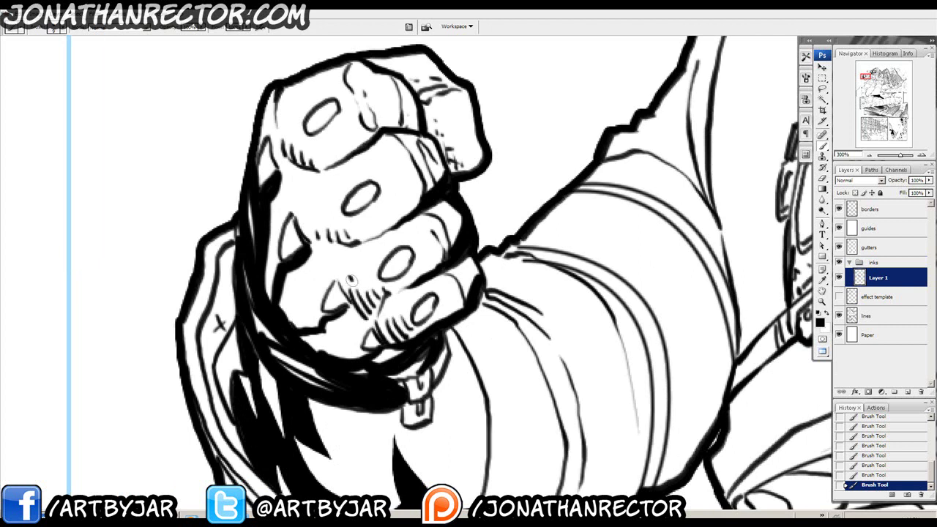
mouse_move(323, 313)
mouse_down()
mouse_move(381, 299)
mouse_move(414, 338)
mouse_up()
mouse_move(388, 312)
mouse_down()
mouse_move(401, 349)
mouse_move(386, 341)
mouse_up()
mouse_move(364, 294)
mouse_down()
mouse_move(380, 330)
mouse_move(375, 348)
mouse_up()
mouse_move(427, 375)
mouse_down()
mouse_move(376, 359)
mouse_move(367, 329)
mouse_up()
drag(351, 260, 386, 318)
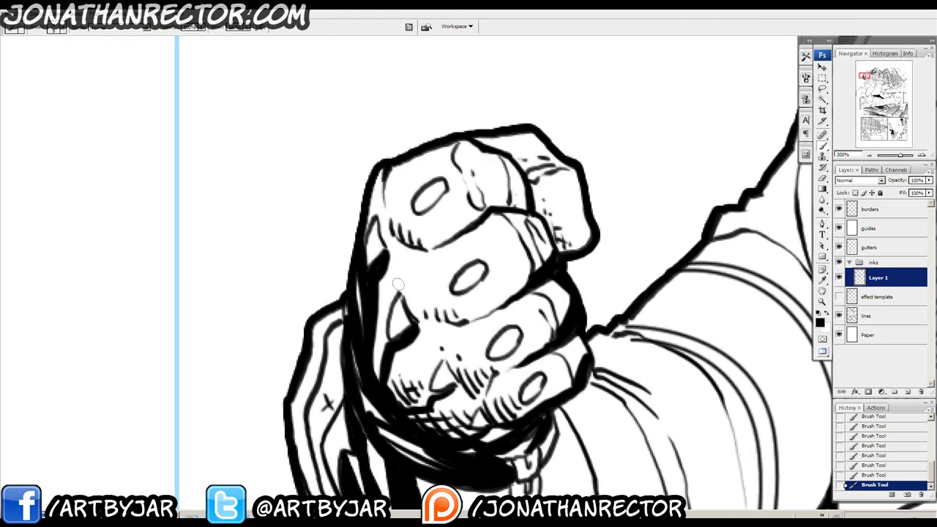
Sketch an oval shoulder muscle with converging inner lines in the blank area above the fist, plus one upper-arm contour.
drag(478, 276, 353, 327)
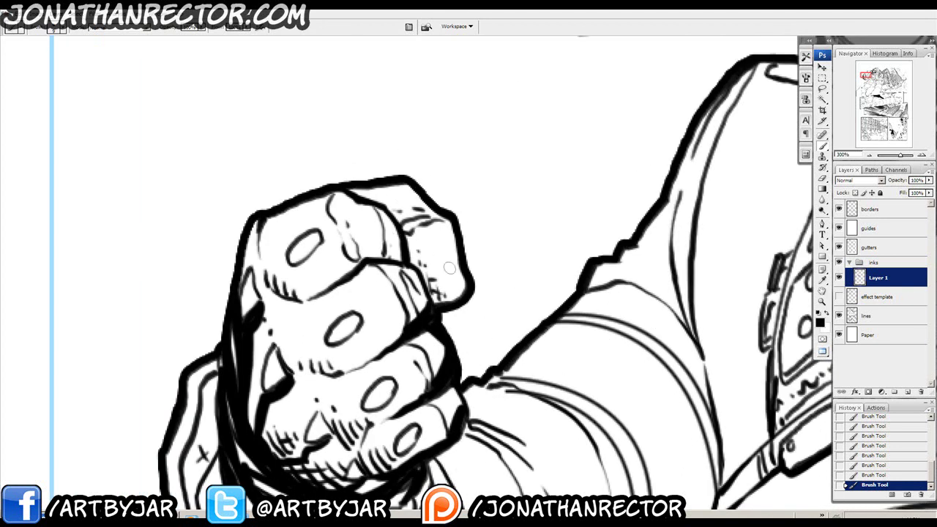
drag(322, 180, 408, 288)
drag(296, 118, 352, 180)
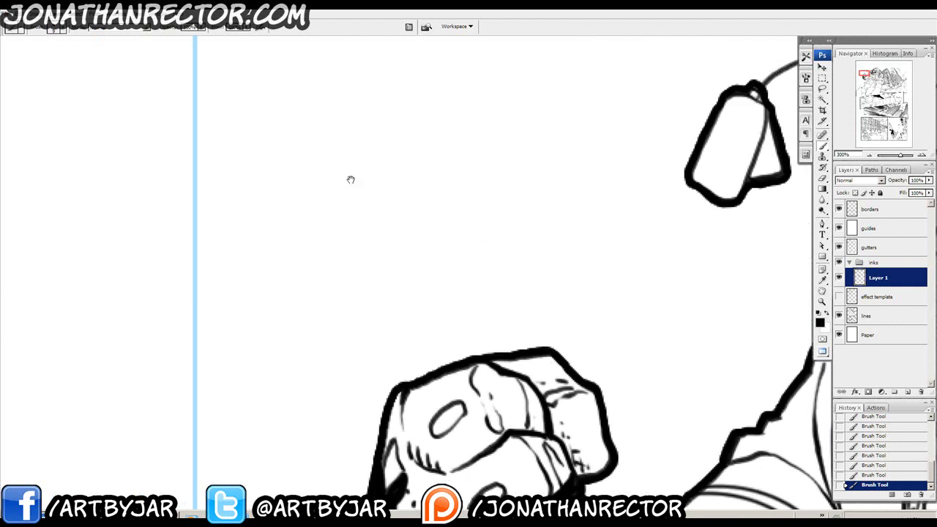
mouse_move(389, 111)
mouse_down()
mouse_move(350, 124)
mouse_move(359, 241)
mouse_up()
drag(409, 132, 360, 233)
mouse_move(361, 139)
mouse_down()
mouse_move(353, 234)
mouse_move(331, 201)
mouse_up()
drag(351, 163, 311, 256)
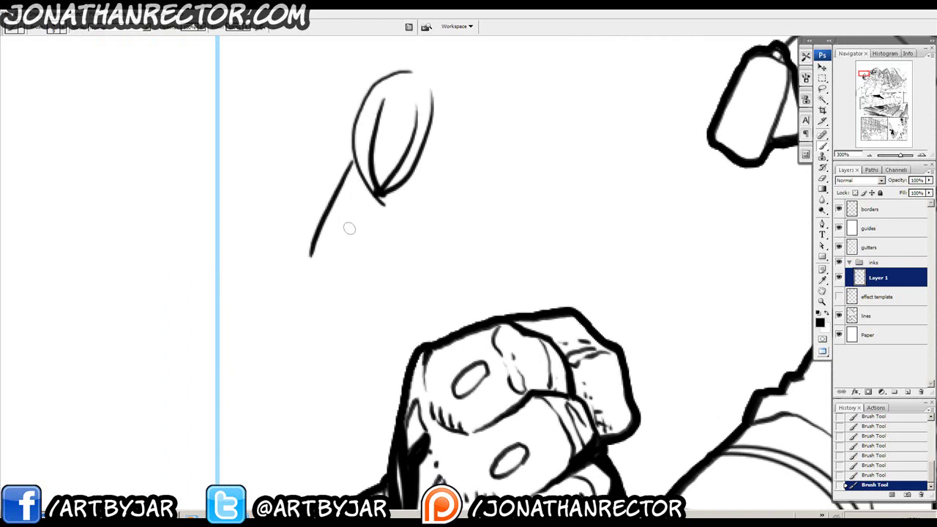
Extend the muscle study with a shaded upper-arm underside and the tapered contours of a forearm.
drag(405, 176, 340, 267)
drag(399, 202, 340, 271)
drag(377, 240, 335, 267)
drag(374, 209, 379, 195)
mouse_move(349, 163)
mouse_down()
mouse_move(306, 278)
mouse_move(322, 355)
mouse_up()
mouse_move(310, 274)
mouse_down()
mouse_move(295, 307)
mouse_move(306, 291)
mouse_move(316, 385)
mouse_up()
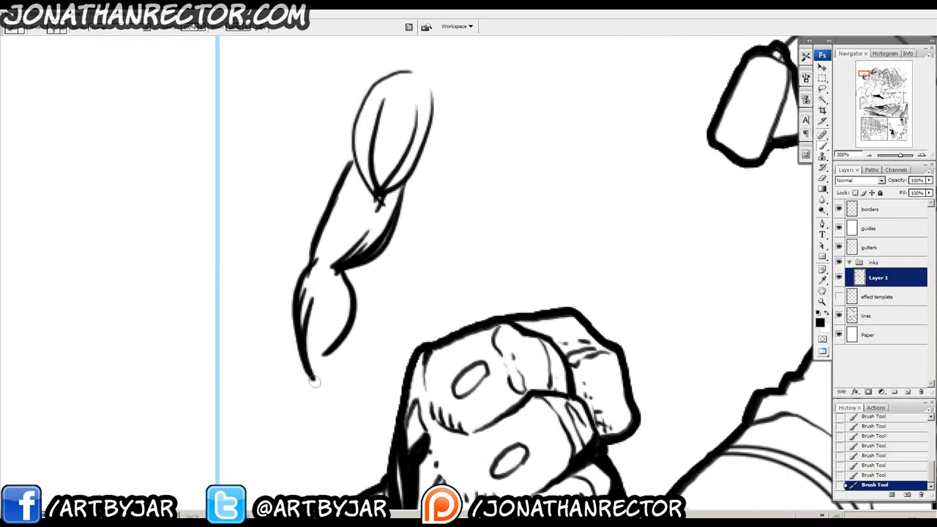
Finish the muscular arm study with the wrist lines and overlapping curved strokes behind the upper arm.
drag(349, 307, 331, 401)
drag(343, 325, 333, 407)
drag(296, 396, 318, 400)
drag(304, 355, 296, 396)
drag(309, 253, 297, 286)
drag(344, 152, 323, 264)
drag(302, 196, 328, 276)
Sketch the outline of a boxy mechanical shoulder plate with a side face beside the muscular arm study.
drag(262, 223, 336, 268)
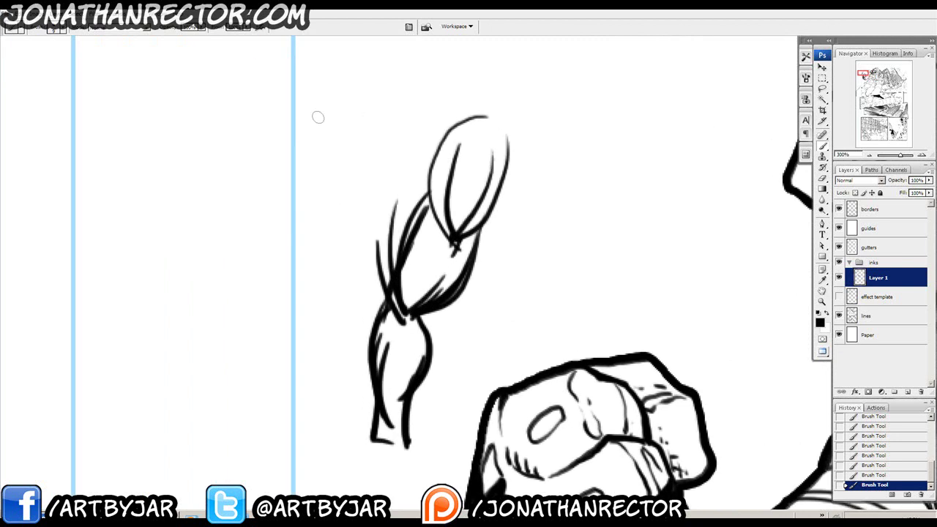
drag(342, 200, 377, 200)
mouse_move(372, 123)
mouse_down()
mouse_move(346, 104)
mouse_move(287, 96)
mouse_up()
drag(349, 107, 305, 184)
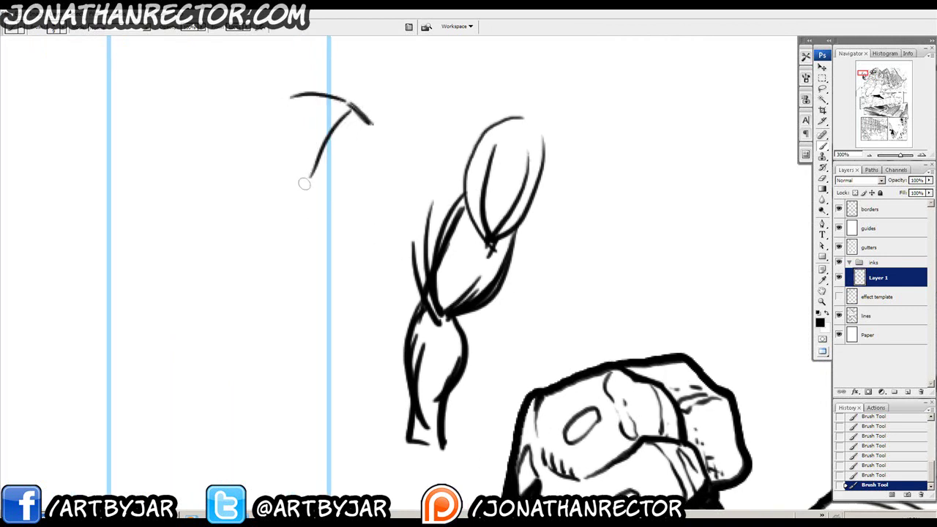
drag(292, 101, 253, 170)
drag(256, 175, 306, 179)
drag(268, 128, 251, 160)
drag(360, 126, 320, 209)
Draw the angled underside of the mechanical shoulder plate and fill it with black strokes.
mouse_move(312, 175)
mouse_down()
mouse_move(281, 208)
mouse_move(312, 209)
mouse_move(287, 229)
mouse_up()
drag(253, 193, 288, 232)
mouse_move(255, 153)
mouse_down()
mouse_move(272, 218)
mouse_move(289, 233)
mouse_up()
mouse_move(318, 207)
mouse_down()
mouse_move(311, 177)
mouse_move(322, 142)
mouse_up()
mouse_move(321, 179)
mouse_down()
mouse_move(296, 220)
mouse_move(265, 212)
mouse_move(282, 162)
mouse_up()
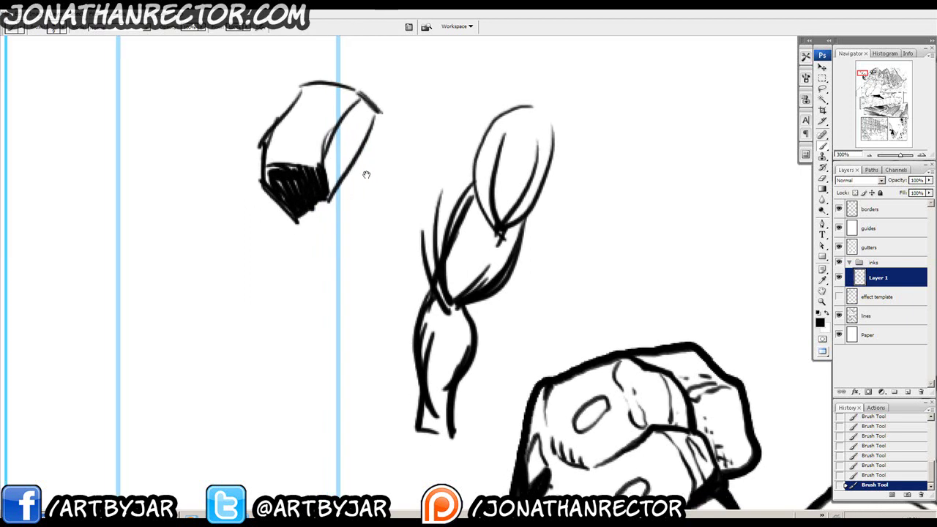
Sketch the mechanical arm's side plate with a black underside, its dark shafts and a small joint below the shoulder.
mouse_move(369, 149)
mouse_down()
mouse_move(356, 268)
mouse_move(313, 338)
mouse_up()
mouse_move(345, 289)
mouse_down()
mouse_move(322, 293)
mouse_move(324, 315)
mouse_move(300, 306)
mouse_move(309, 290)
mouse_up()
drag(324, 204, 310, 284)
drag(304, 214, 292, 310)
drag(306, 212, 294, 306)
drag(273, 242, 306, 183)
mouse_move(293, 146)
mouse_down()
mouse_move(300, 187)
mouse_move(319, 197)
mouse_up()
mouse_move(293, 163)
mouse_down()
mouse_move(304, 192)
mouse_move(298, 254)
mouse_up()
Draw an angular block with thick black inner edges at the mechanical arm's lower end and complete the surrounding contours.
mouse_move(305, 196)
mouse_down()
mouse_move(298, 255)
mouse_move(321, 229)
mouse_move(368, 246)
mouse_up()
mouse_move(338, 223)
mouse_down()
mouse_move(374, 257)
mouse_move(369, 303)
mouse_up()
drag(373, 265, 369, 302)
drag(321, 211, 322, 281)
drag(324, 283, 354, 298)
mouse_move(321, 213)
mouse_down()
mouse_move(316, 267)
mouse_move(321, 259)
mouse_move(328, 290)
mouse_move(368, 303)
mouse_up()
drag(322, 183, 340, 240)
mouse_move(329, 226)
mouse_down()
mouse_move(318, 329)
mouse_move(351, 375)
mouse_up()
drag(282, 162, 359, 244)
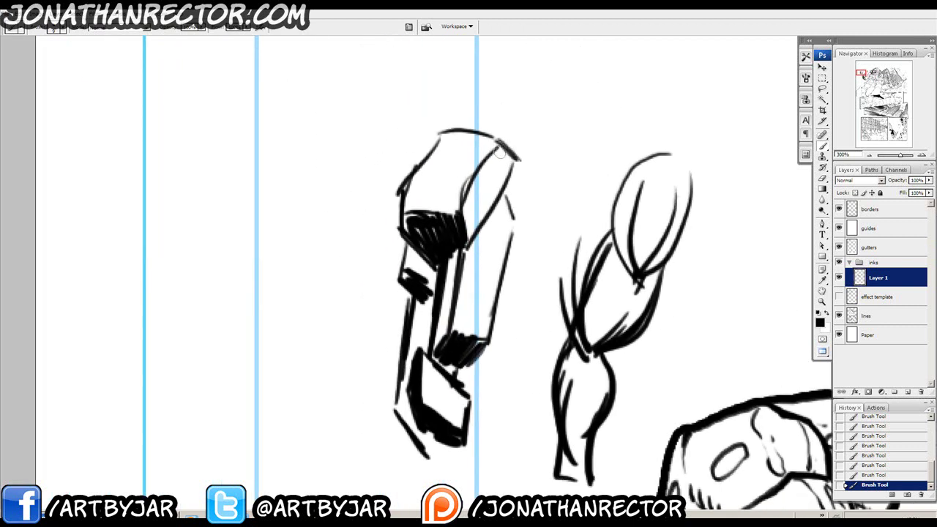
Draw a small arrow and sketch a curved mechanical hull with a black front face and a dark bar beneath it.
drag(467, 99, 410, 99)
drag(430, 88, 423, 116)
drag(329, 130, 366, 137)
mouse_move(428, 151)
mouse_down()
mouse_move(341, 147)
mouse_move(427, 151)
mouse_move(393, 125)
mouse_up()
mouse_move(428, 151)
mouse_down()
mouse_move(389, 123)
mouse_move(314, 132)
mouse_up()
drag(322, 157, 305, 134)
mouse_move(397, 120)
mouse_down()
mouse_move(294, 116)
mouse_move(268, 125)
mouse_move(307, 147)
mouse_move(297, 139)
mouse_up()
mouse_move(421, 188)
mouse_down()
mouse_move(300, 193)
mouse_move(256, 176)
mouse_move(226, 177)
mouse_move(297, 150)
mouse_up()
mouse_move(252, 173)
mouse_down()
mouse_move(277, 185)
mouse_move(404, 185)
mouse_move(345, 187)
mouse_up()
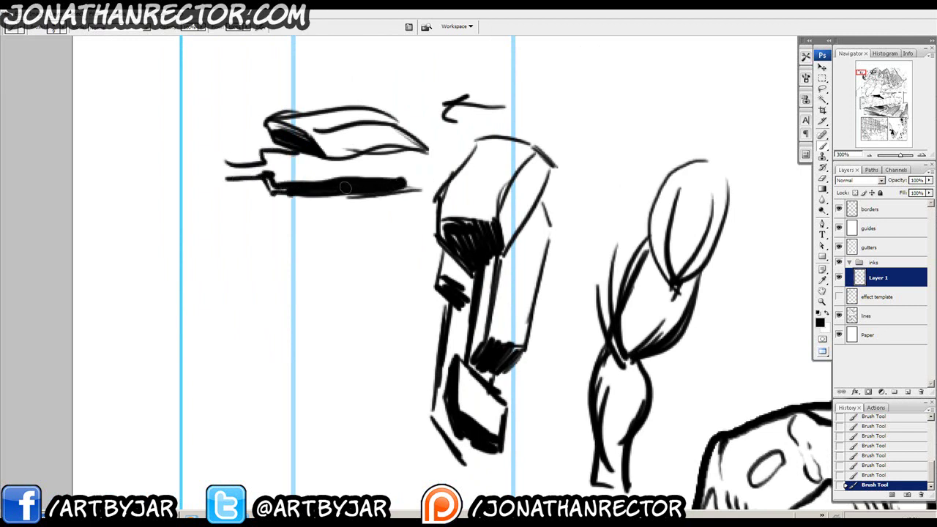
Extend the mechanical hull sketch with a pointed front section, dark prongs and an angular underside with black accents.
drag(249, 175, 321, 192)
mouse_move(231, 161)
mouse_down()
mouse_move(220, 129)
mouse_move(120, 158)
mouse_up()
drag(121, 164, 177, 171)
mouse_move(403, 206)
mouse_down()
mouse_move(379, 229)
mouse_move(344, 233)
mouse_move(304, 205)
mouse_move(339, 223)
mouse_move(315, 202)
mouse_up()
drag(317, 213, 240, 214)
mouse_move(319, 212)
mouse_down()
mouse_move(230, 211)
mouse_move(297, 213)
mouse_up()
mouse_move(373, 222)
mouse_down()
mouse_move(242, 194)
mouse_move(212, 213)
mouse_move(139, 180)
mouse_move(190, 168)
mouse_move(112, 176)
mouse_up()
mouse_move(273, 219)
mouse_down()
mouse_move(259, 261)
mouse_move(240, 232)
mouse_up()
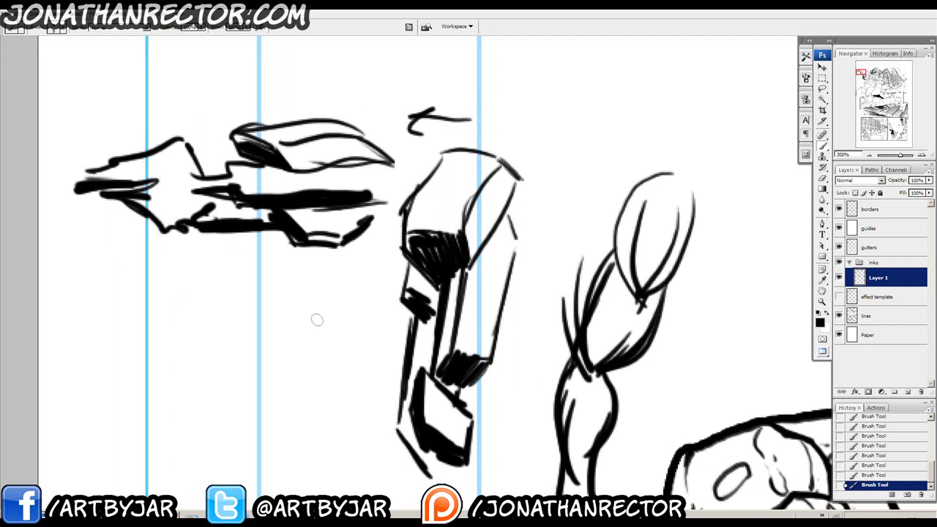
Lasso the arm and mechanical shading sketches in the page margin, delete them and clear the selection.
drag(509, 296, 440, 244)
drag(504, 83, 527, 134)
drag(545, 114, 513, 137)
drag(303, 94, 412, 167)
drag(364, 82, 418, 55)
drag(419, 301, 425, 274)
key(l)
mouse_move(157, 116)
mouse_down()
mouse_move(219, 222)
mouse_move(565, 128)
mouse_move(385, 397)
mouse_move(168, 364)
mouse_up()
mouse_move(311, 336)
mouse_down()
mouse_move(226, 236)
mouse_move(196, 152)
mouse_up()
mouse_move(372, 167)
mouse_down()
mouse_move(581, 317)
mouse_move(543, 167)
mouse_up()
mouse_move(543, 167)
mouse_down()
mouse_move(485, 270)
mouse_move(602, 117)
mouse_move(468, 349)
mouse_move(469, 184)
mouse_up()
mouse_move(640, 111)
mouse_down()
mouse_move(590, 317)
mouse_move(464, 356)
mouse_up()
key(Delete)
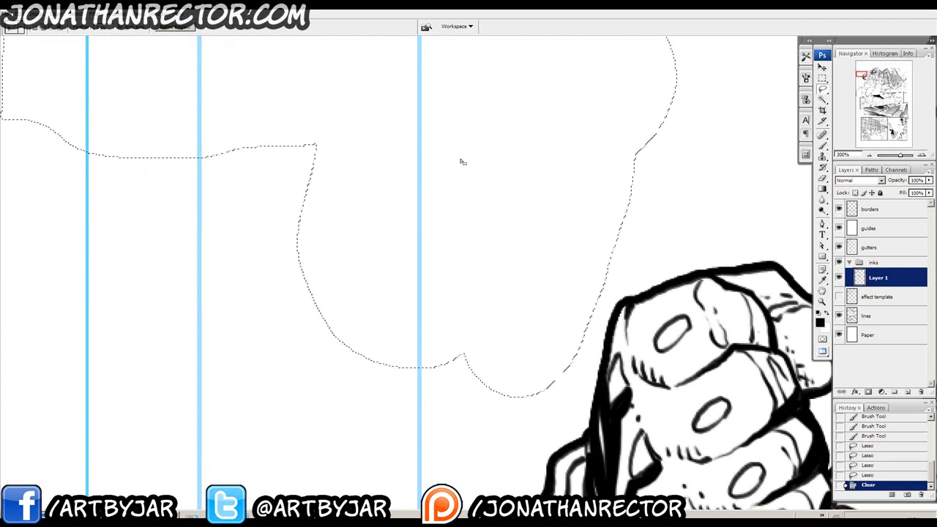
key(ctrl+d)
drag(574, 384, 446, 260)
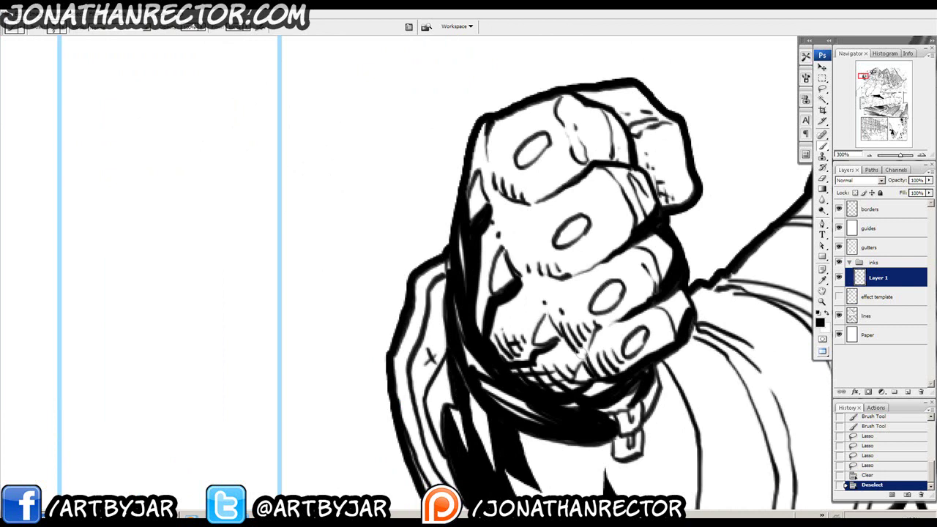
drag(681, 362, 507, 263)
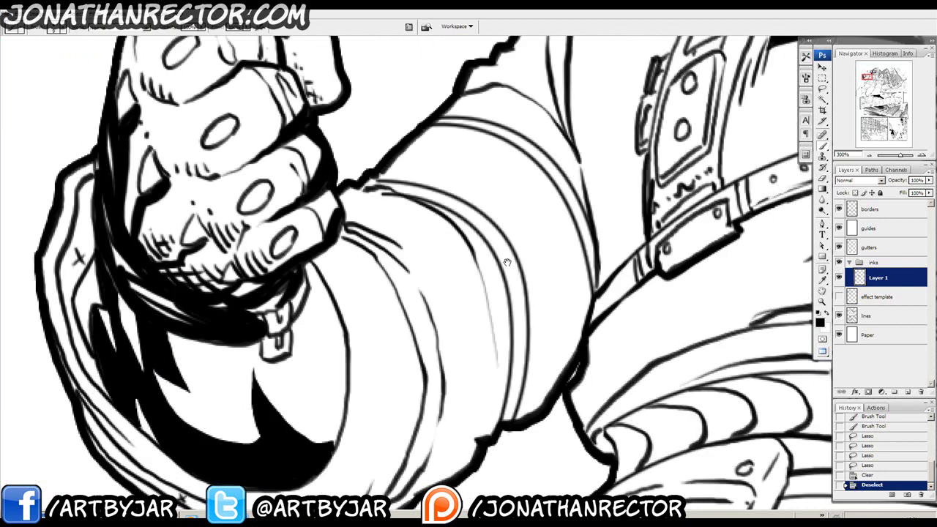
mouse_move(536, 337)
mouse_down()
mouse_move(526, 273)
mouse_move(570, 271)
mouse_move(561, 288)
mouse_up()
mouse_move(521, 182)
mouse_down()
mouse_move(543, 259)
mouse_move(535, 171)
mouse_up()
key(ctrl+z)
drag(560, 210, 502, 374)
drag(568, 266, 471, 228)
drag(466, 139, 512, 179)
drag(399, 373, 419, 225)
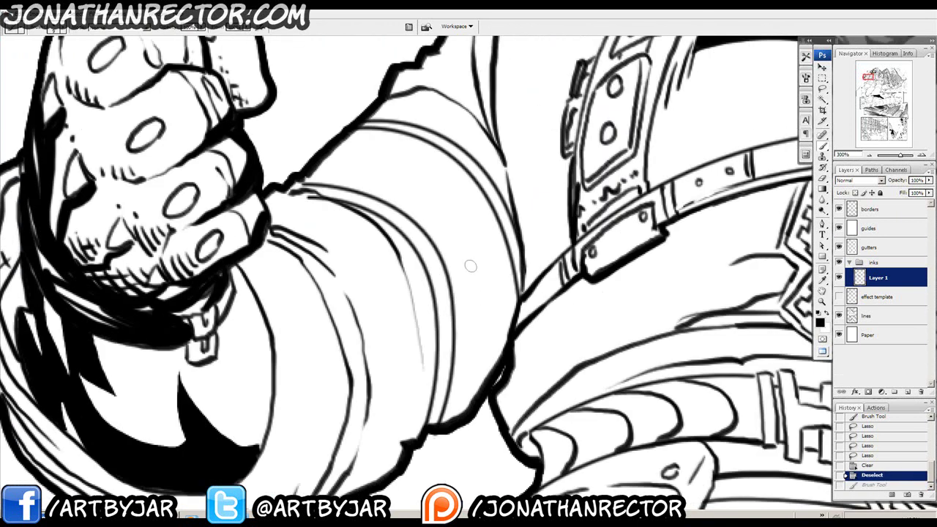
drag(562, 248, 296, 293)
drag(769, 201, 377, 167)
drag(557, 396, 462, 196)
mouse_move(500, 140)
mouse_down()
mouse_move(451, 217)
mouse_move(340, 138)
mouse_move(385, 296)
mouse_up()
key(ctrl+z)
mouse_move(394, 255)
mouse_down()
mouse_move(492, 302)
mouse_move(545, 211)
mouse_up()
mouse_move(352, 203)
mouse_down()
mouse_move(511, 399)
mouse_move(325, 181)
mouse_up()
drag(461, 224, 372, 283)
key(ctrl+z)
drag(63, 93, 456, 358)
drag(350, 261, 610, 219)
mouse_move(127, 292)
mouse_down()
mouse_move(392, 247)
mouse_move(455, 273)
mouse_up()
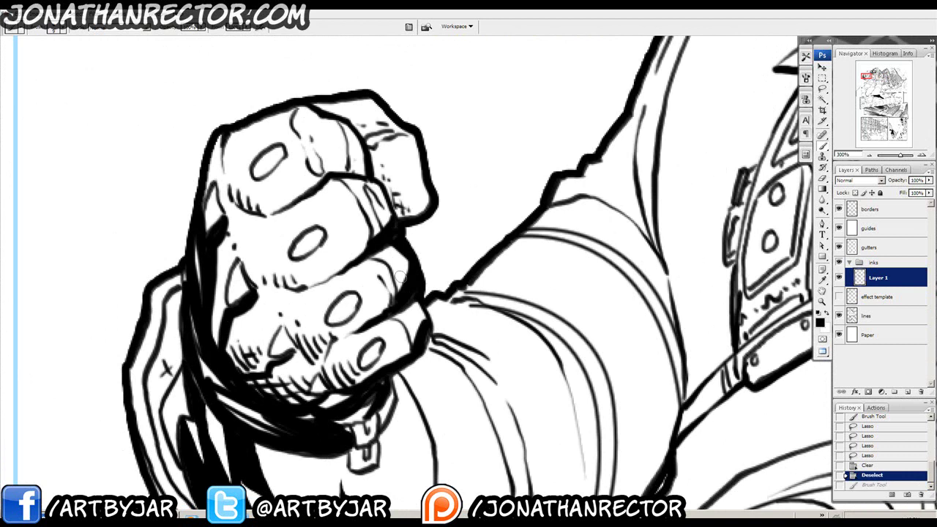
Thicken the contour of the cuff opening's inner edge below the gloved fist.
mouse_move(177, 312)
mouse_down()
mouse_move(191, 301)
mouse_move(200, 131)
mouse_up()
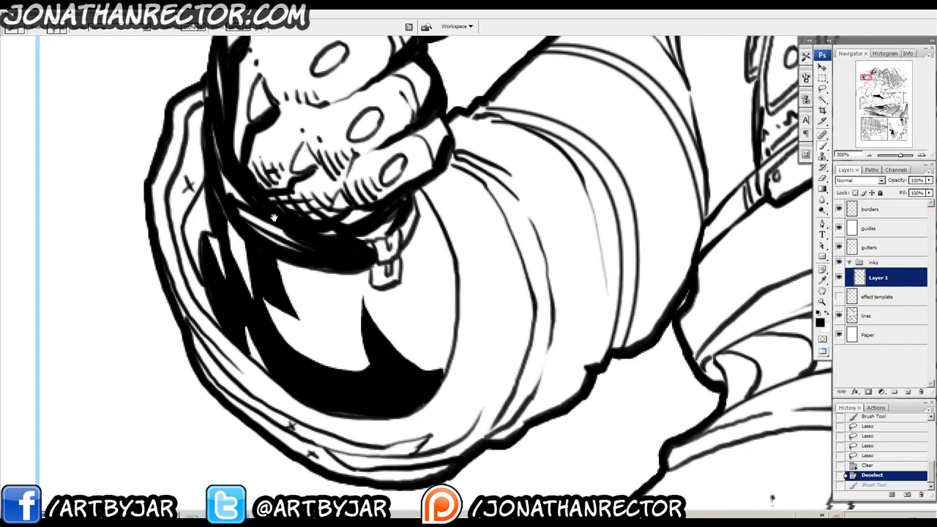
drag(314, 284, 215, 277)
mouse_move(359, 309)
mouse_down()
mouse_move(341, 208)
mouse_move(322, 182)
mouse_up()
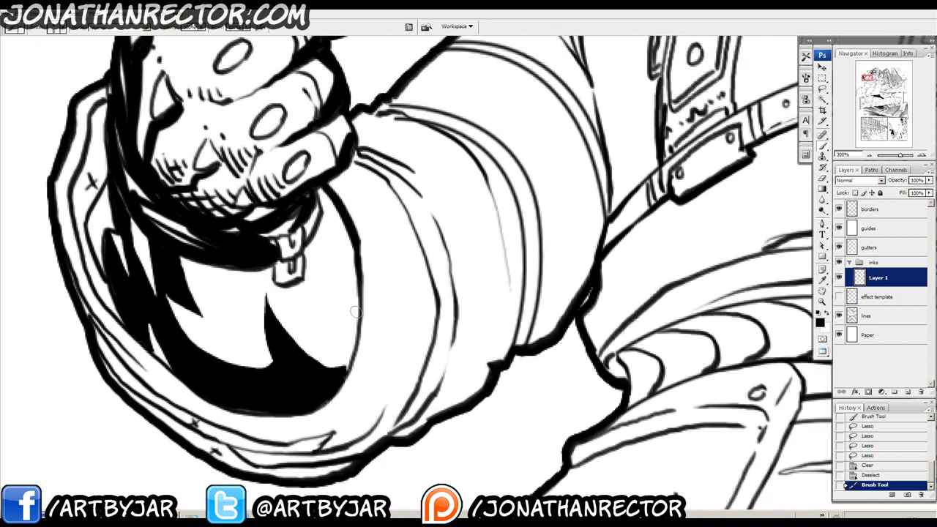
mouse_move(398, 291)
mouse_down()
mouse_move(344, 388)
mouse_move(399, 279)
mouse_up()
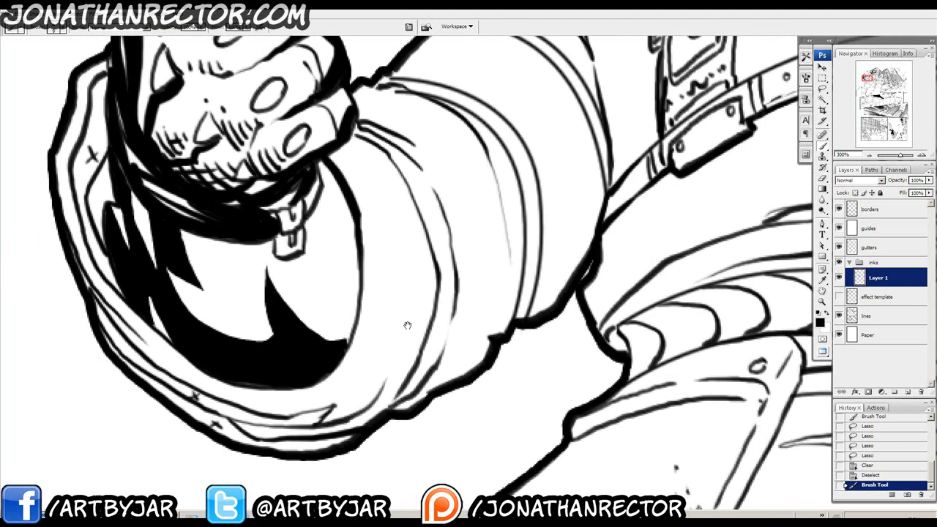
drag(420, 309, 447, 334)
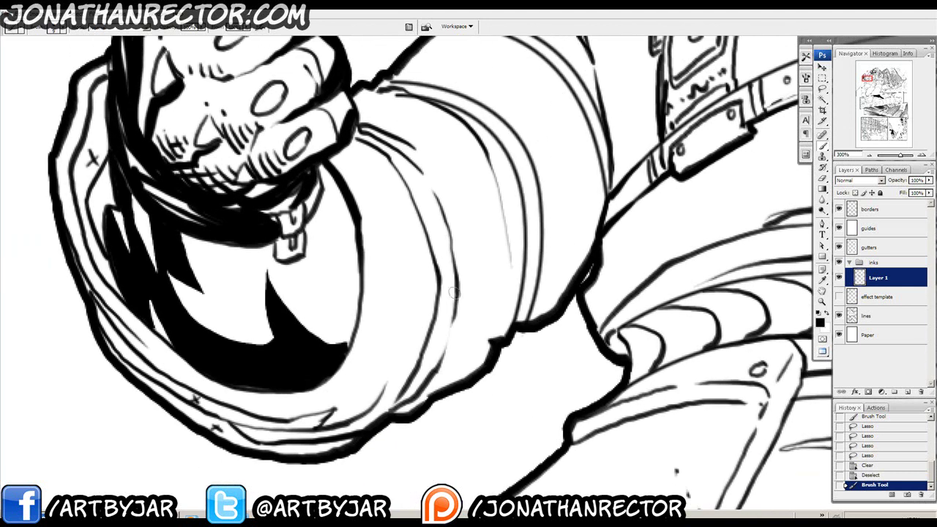
Lasso tapered fold shadows along the sleeve behind the cuff and fill them with black.
mouse_move(455, 293)
mouse_down()
mouse_move(456, 324)
mouse_move(446, 219)
mouse_move(484, 322)
mouse_move(487, 212)
mouse_move(498, 328)
mouse_up()
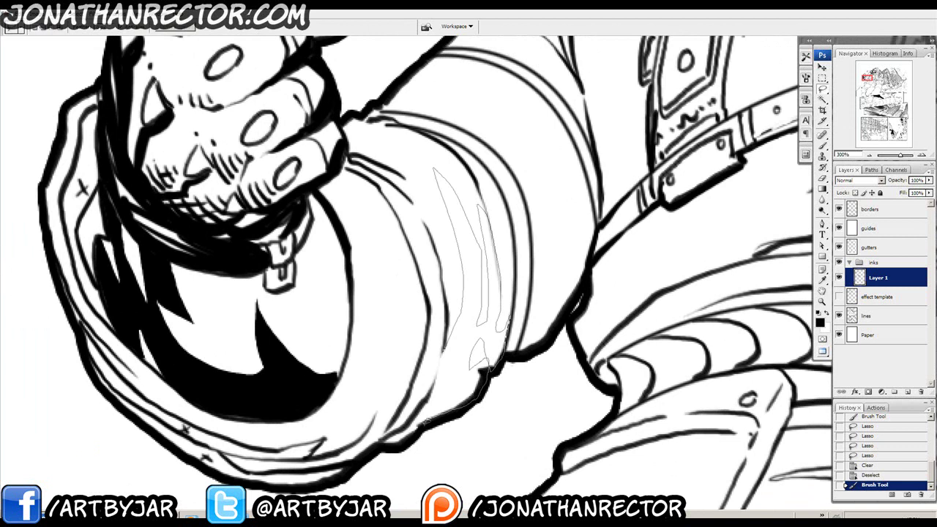
drag(436, 377, 441, 353)
drag(445, 277, 462, 346)
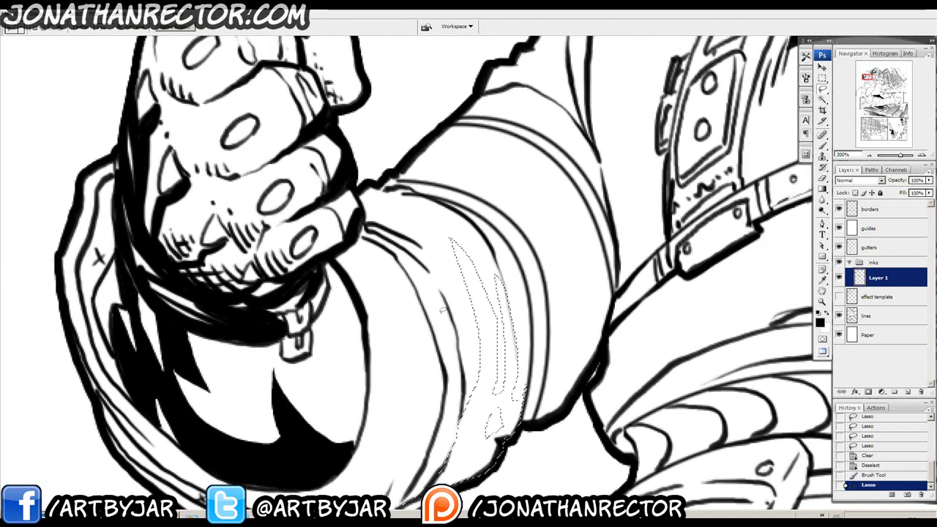
drag(437, 269, 459, 347)
mouse_move(438, 244)
mouse_down()
mouse_move(401, 213)
mouse_move(437, 246)
mouse_up()
mouse_move(390, 469)
mouse_down()
mouse_move(448, 354)
mouse_move(441, 310)
mouse_move(458, 354)
mouse_up()
key(alt+BackSpace)
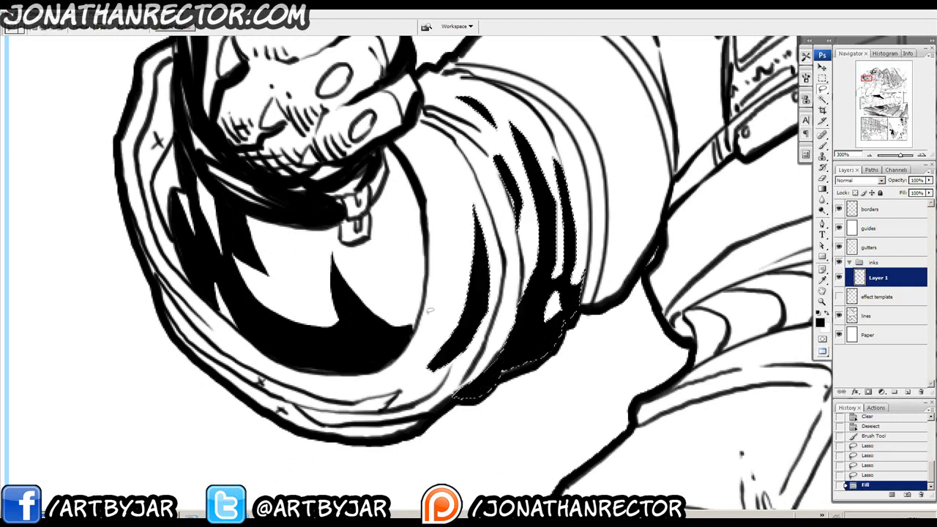
key(ctrl+d)
Touch up the edges of the black fold shadows on the sleeve with small brush strokes.
drag(561, 186, 512, 272)
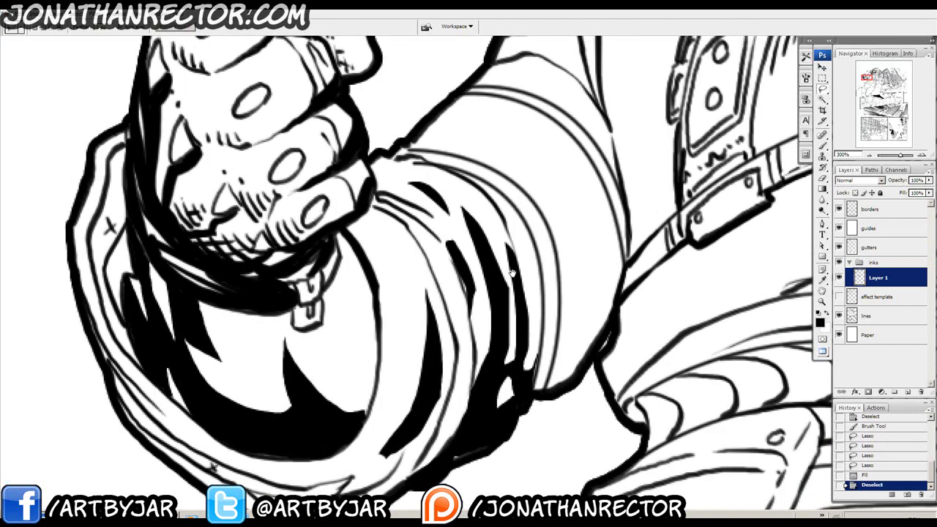
key(b)
mouse_move(454, 435)
mouse_down()
mouse_move(493, 400)
mouse_move(483, 428)
mouse_up()
drag(568, 339, 575, 314)
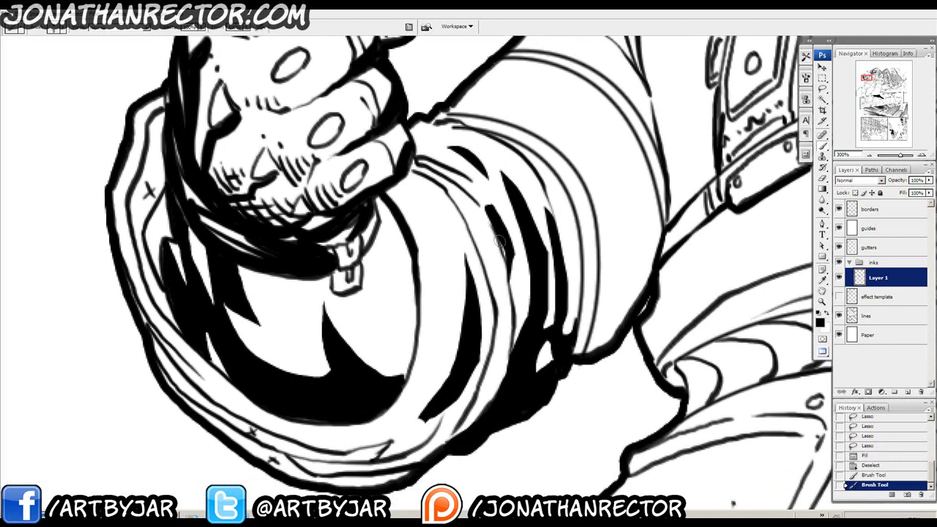
drag(508, 252, 498, 236)
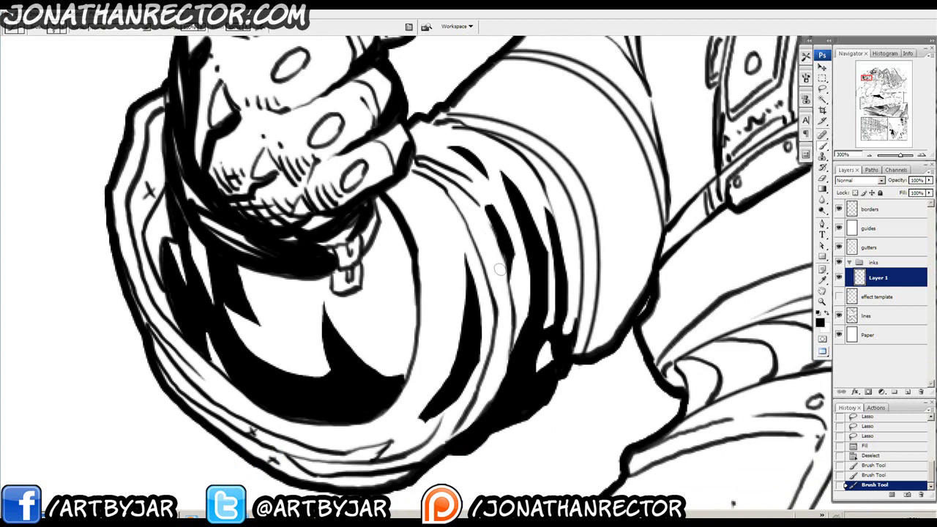
Select the X-marked bands around the cuff's rim with the Magic Wand, expand the selection and fill it with black.
key(w)
drag(152, 192, 262, 233)
click(256, 216)
drag(277, 372, 276, 257)
shift+click(313, 331)
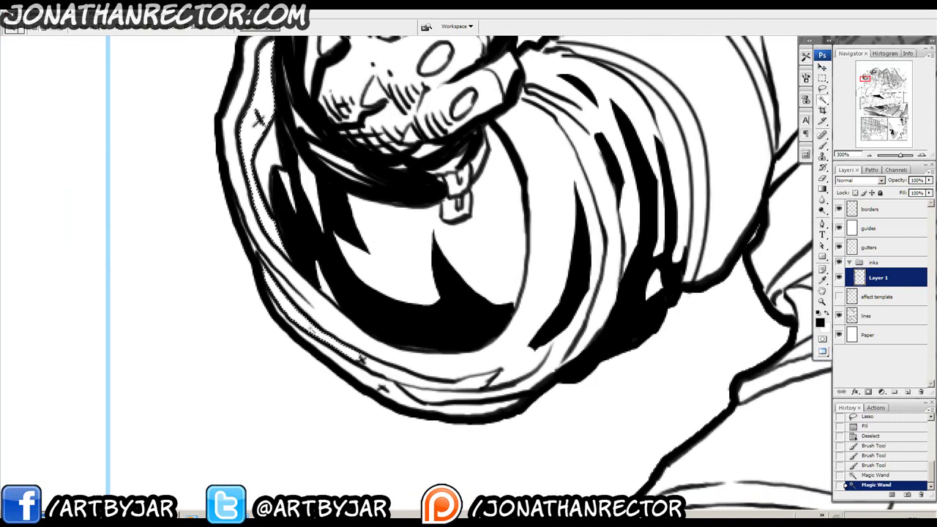
shift+click(358, 370)
shift+click(390, 378)
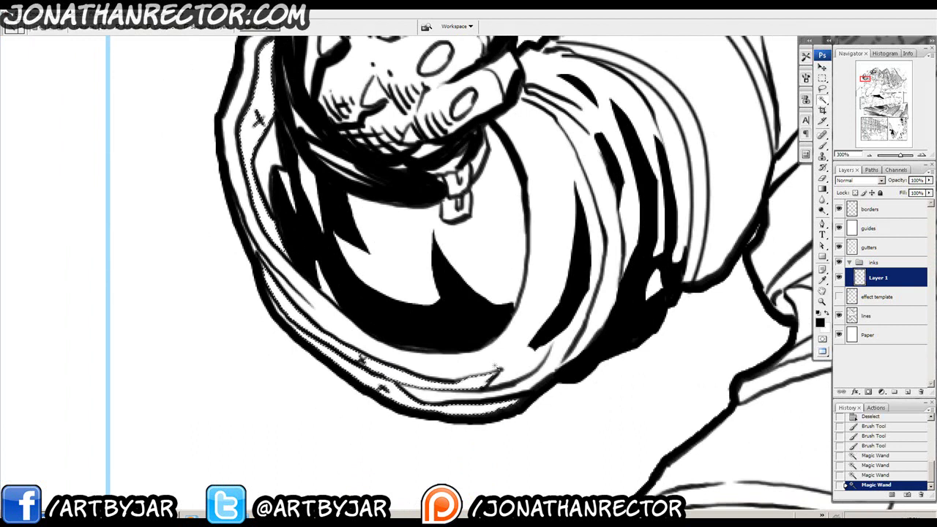
click(83, 20)
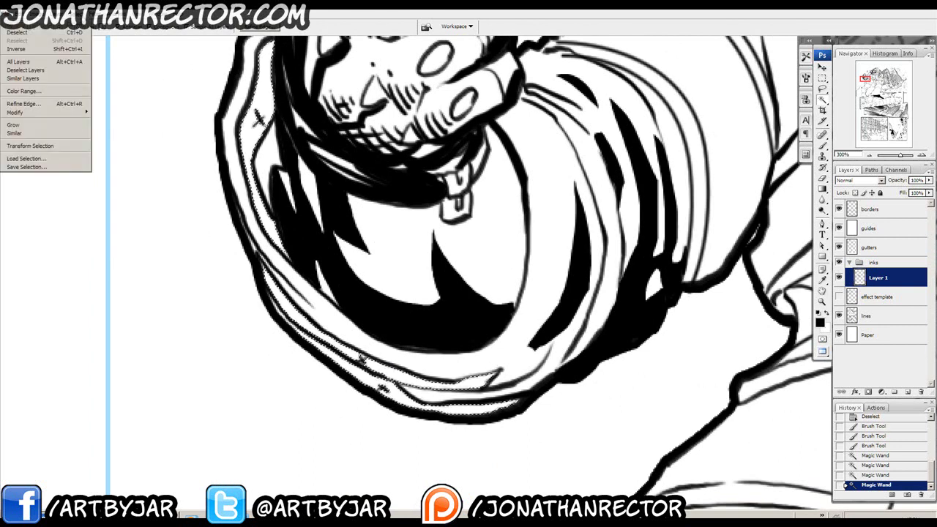
mouse_move(63, 113)
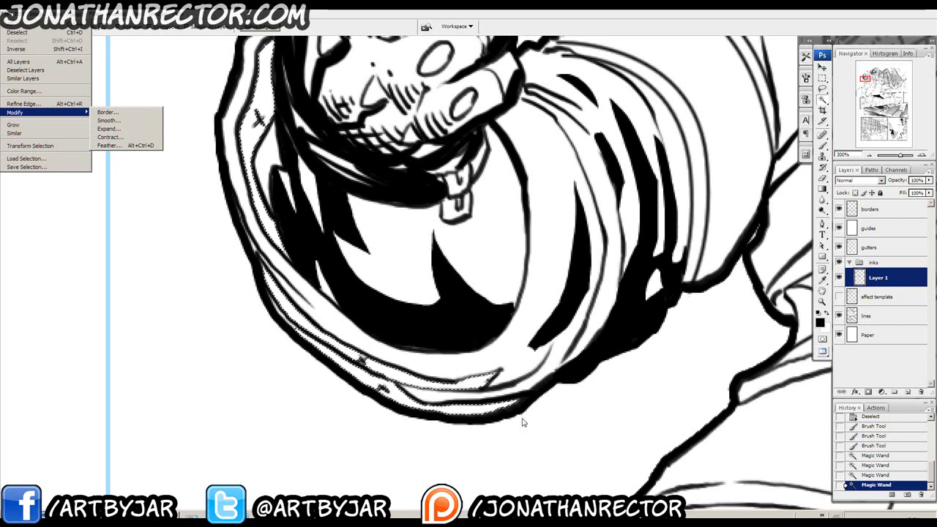
click(110, 130)
key(Return)
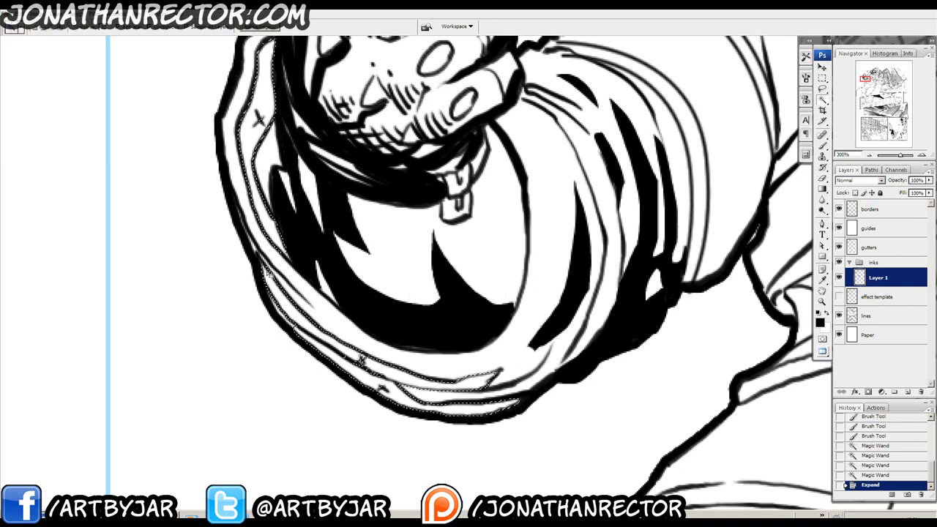
key(alt+BackSpace)
key(ctrl+d)
Brush over the white specks and gaps left in the black bands of the cuff, and check the whole figure.
key(b)
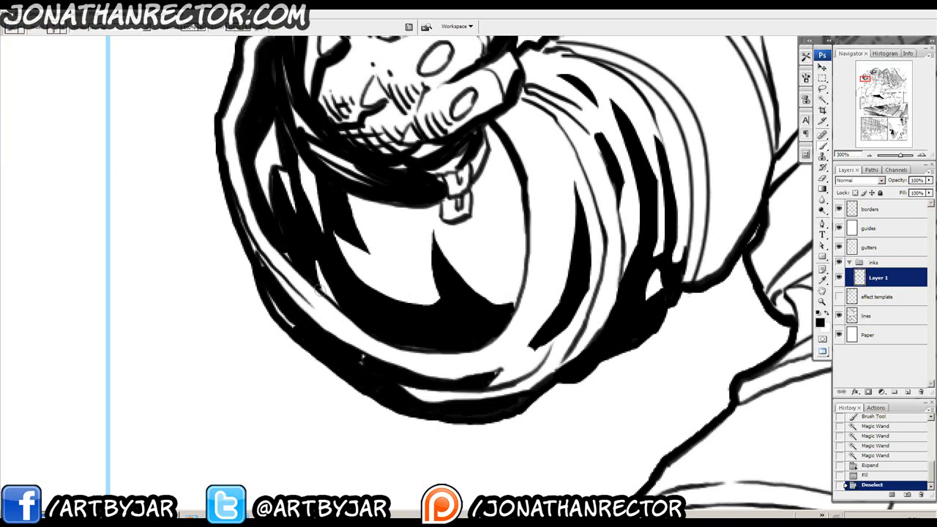
mouse_move(495, 374)
mouse_down()
mouse_move(369, 370)
mouse_move(388, 350)
mouse_move(429, 347)
mouse_up()
drag(261, 259, 241, 216)
drag(241, 216, 233, 187)
drag(284, 253, 306, 175)
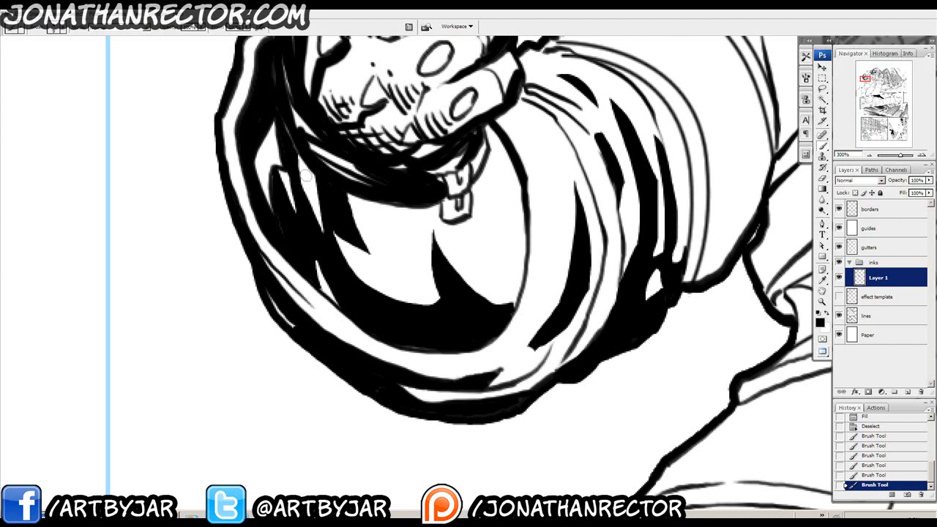
key(ctrl+minus)
key(ctrl+minus)
key(ctrl+minus)
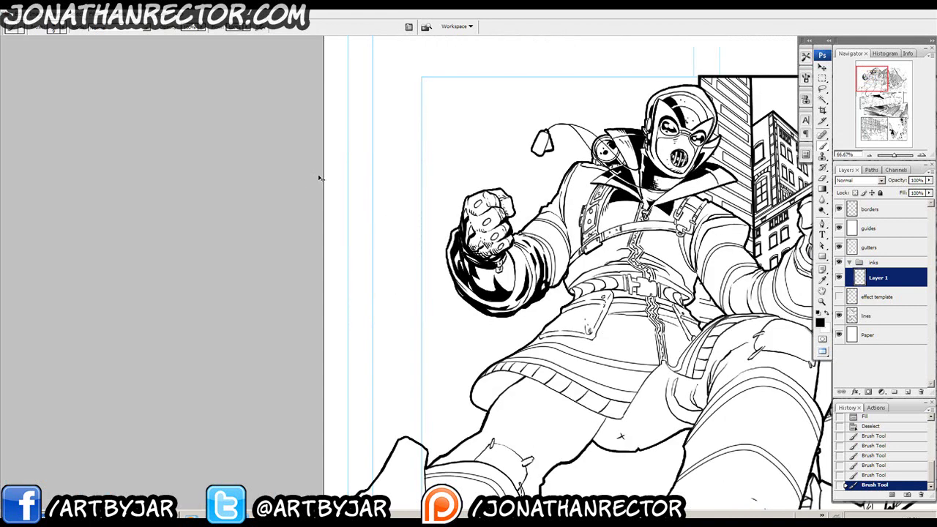
Add a row of short hatching strokes across the forearm sleeve between its two seam bands.
key(ctrl+plus)
key(ctrl+plus)
key(ctrl+plus)
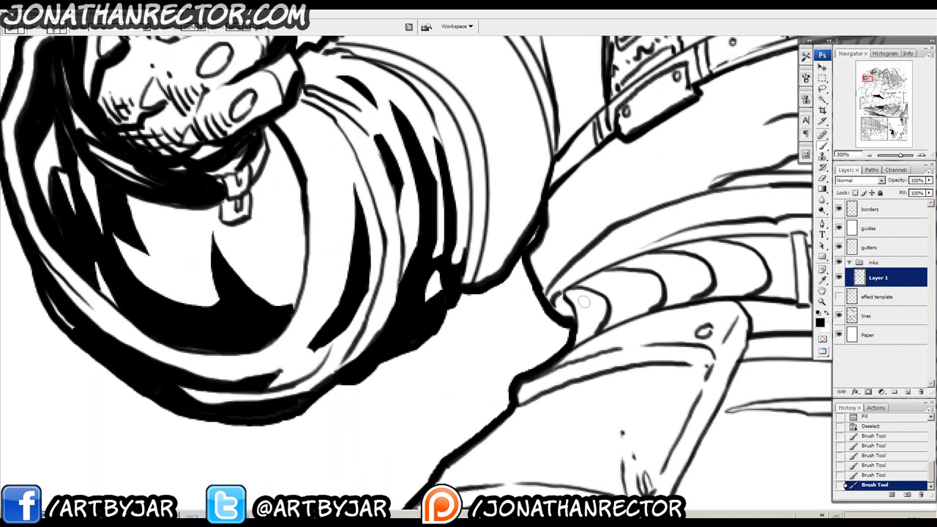
drag(460, 121, 461, 284)
drag(479, 218, 464, 242)
mouse_move(445, 233)
mouse_down()
mouse_move(455, 250)
mouse_move(418, 256)
mouse_up()
drag(586, 349, 398, 306)
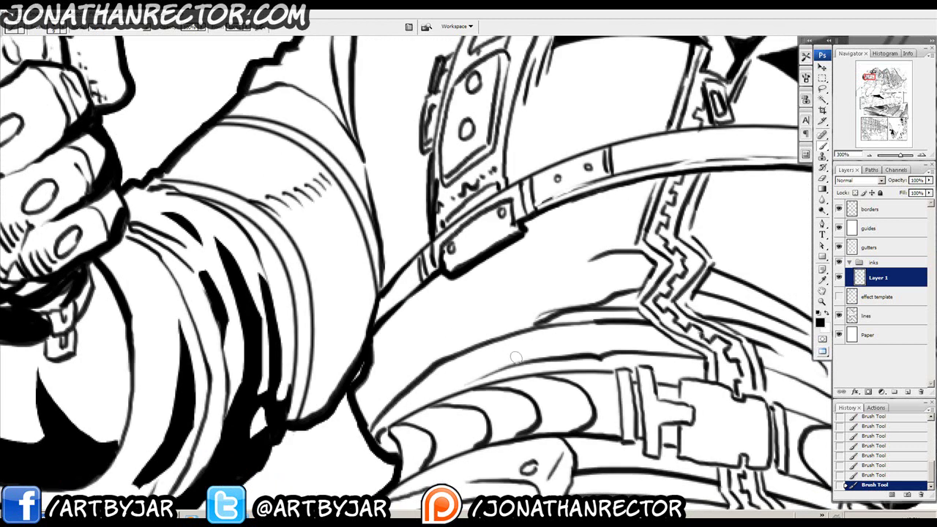
Thicken the lines of the sleeve's lower seam band and black in the band's bottom end.
mouse_move(282, 276)
mouse_down()
mouse_move(370, 254)
mouse_move(425, 208)
mouse_move(436, 328)
mouse_move(432, 314)
mouse_up()
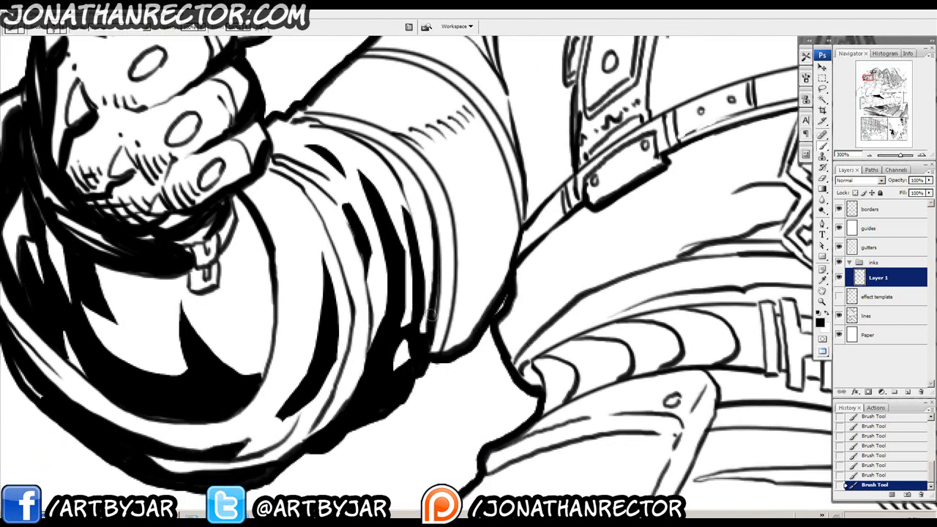
mouse_move(438, 184)
mouse_down()
mouse_move(444, 290)
mouse_move(433, 355)
mouse_move(447, 296)
mouse_move(461, 307)
mouse_move(498, 310)
mouse_up()
drag(450, 280, 440, 358)
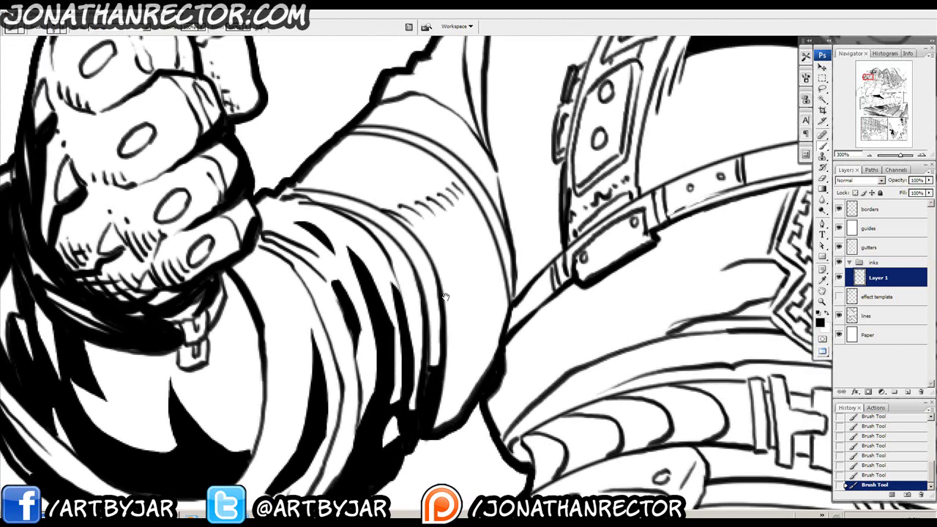
Outline an angular shadow on the forearm's underside, select it with the Magic Wand, expand the selection and fill it with black.
mouse_move(443, 312)
mouse_down()
mouse_move(470, 303)
mouse_move(490, 227)
mouse_move(444, 305)
mouse_up()
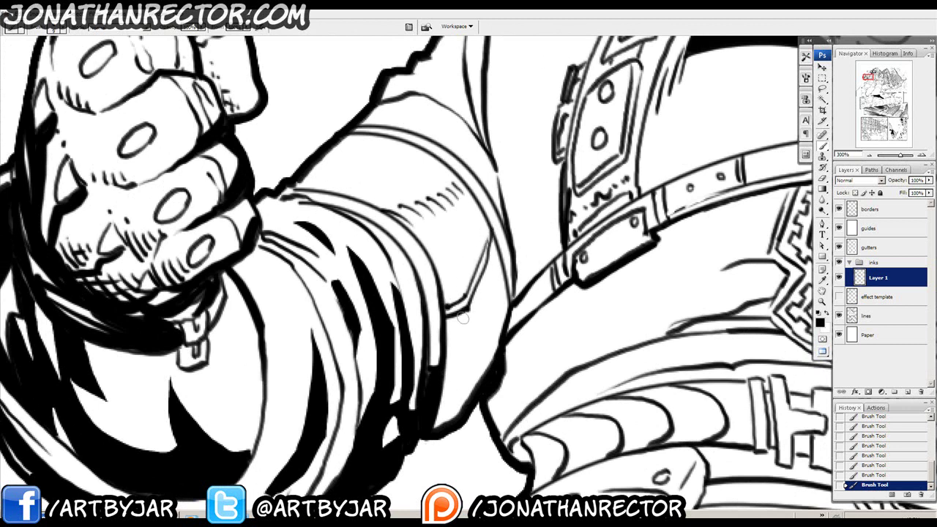
key(w)
click(473, 325)
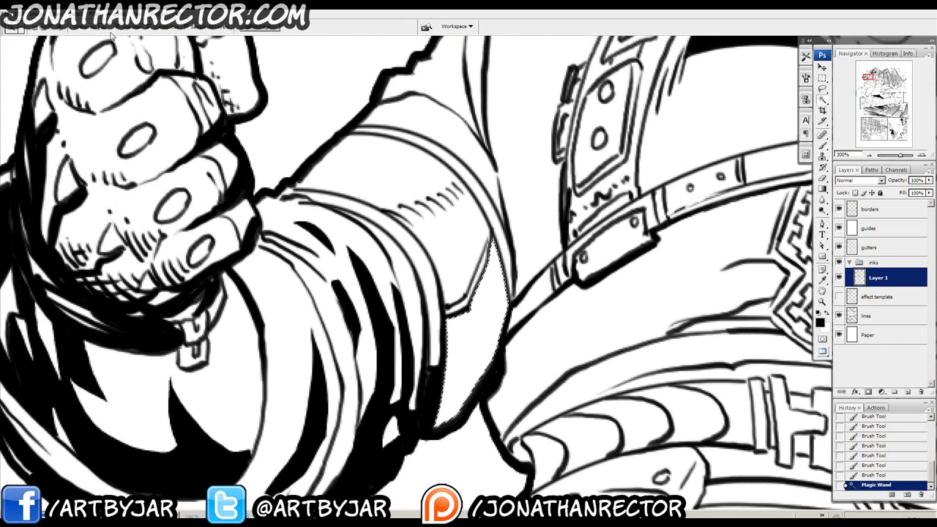
click(15, 7)
mouse_move(44, 112)
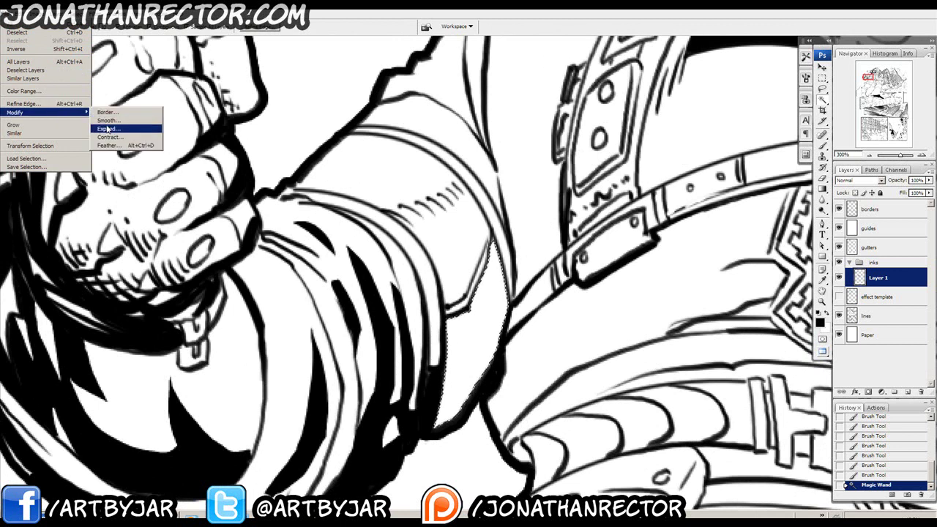
click(107, 131)
key(Return)
key(ctrl+BackSpace)
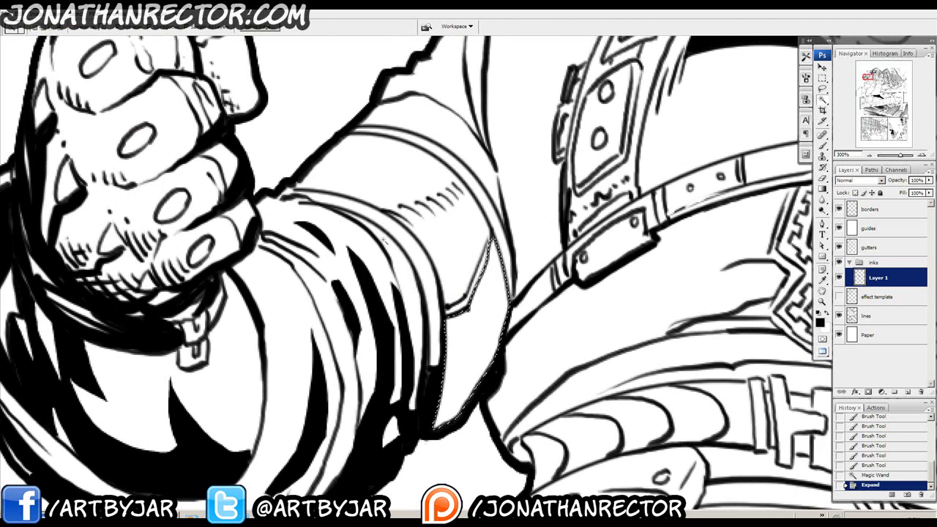
key(ctrl+d)
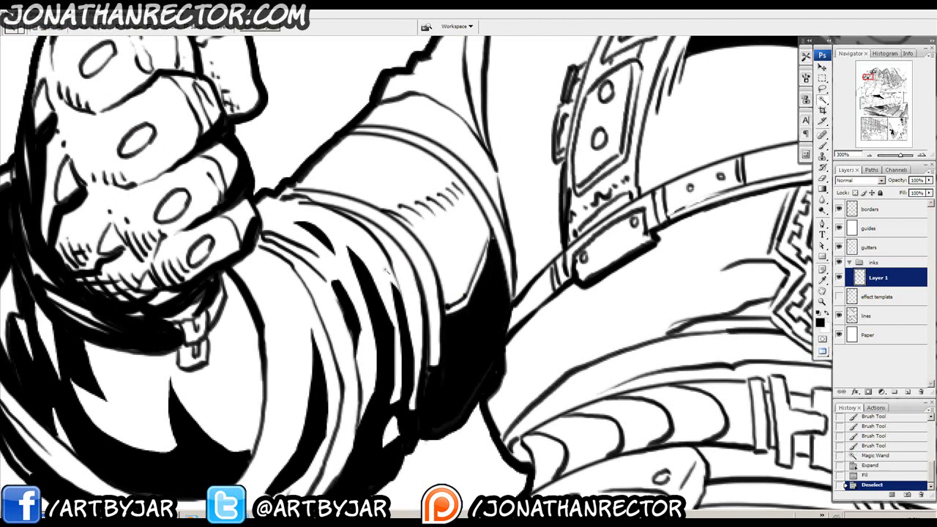
Touch up the forearm shadow and add thin white strokes just inside its upper edge.
key(b)
mouse_move(490, 367)
mouse_down()
mouse_move(438, 408)
mouse_move(470, 336)
mouse_up()
key(x)
drag(490, 261, 447, 323)
click(446, 327)
key(x)
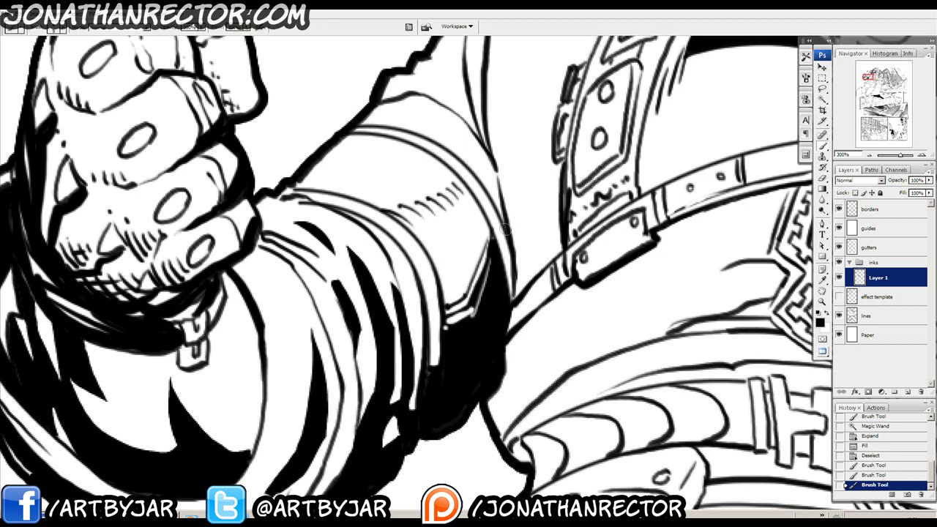
Thicken the sleeve contour above the forearm shadow with tapered black strokes near the upper seam band.
drag(456, 158, 461, 212)
mouse_move(489, 245)
mouse_down()
mouse_move(475, 191)
mouse_move(511, 279)
mouse_move(513, 355)
mouse_up()
mouse_move(460, 106)
mouse_down()
mouse_move(460, 308)
mouse_move(414, 282)
mouse_up()
drag(484, 357, 375, 239)
drag(340, 329, 437, 243)
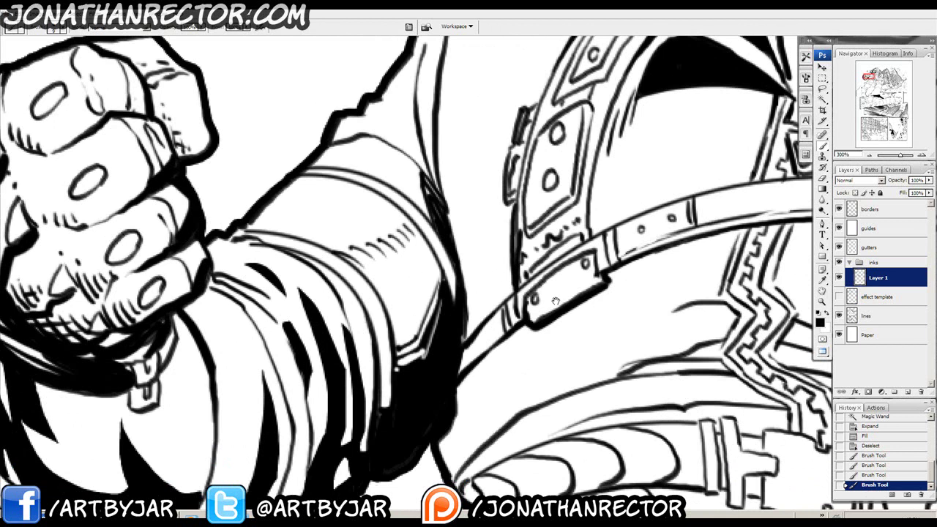
drag(540, 316, 233, 279)
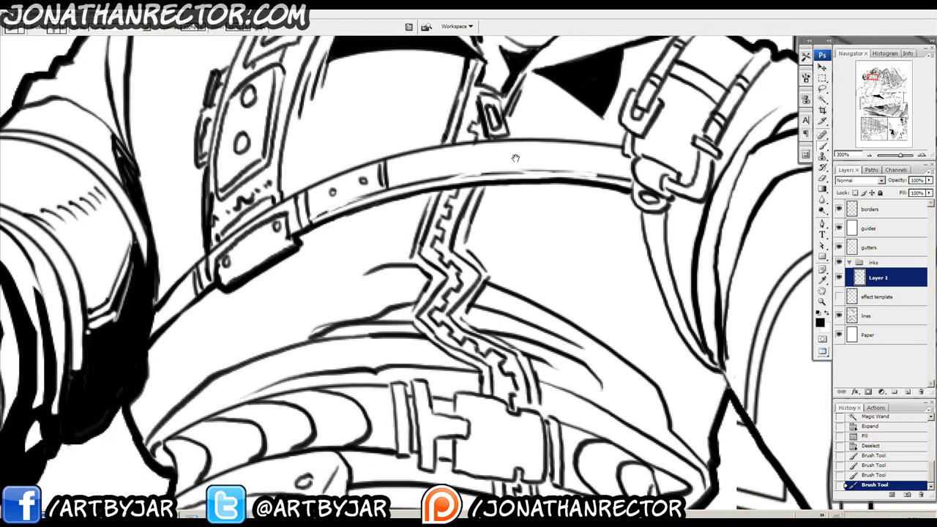
Outline the shadow beneath the chest strap on both sides of the zipper and mark the areas for black with small crosses.
drag(288, 288, 529, 220)
mouse_move(408, 339)
mouse_down()
mouse_move(416, 293)
mouse_move(467, 227)
mouse_move(558, 189)
mouse_move(445, 304)
mouse_up()
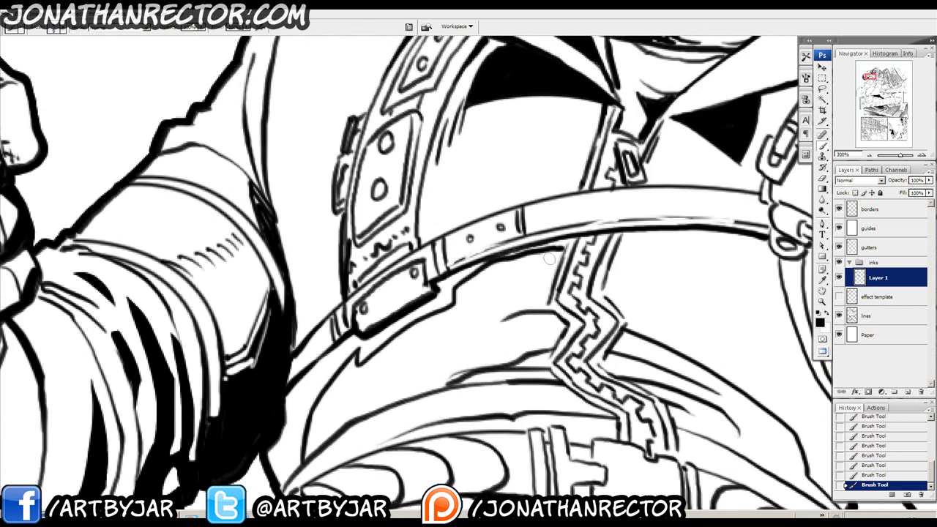
drag(510, 223, 548, 234)
mouse_move(608, 252)
mouse_down()
mouse_move(508, 285)
mouse_move(603, 255)
mouse_move(592, 268)
mouse_move(737, 290)
mouse_up()
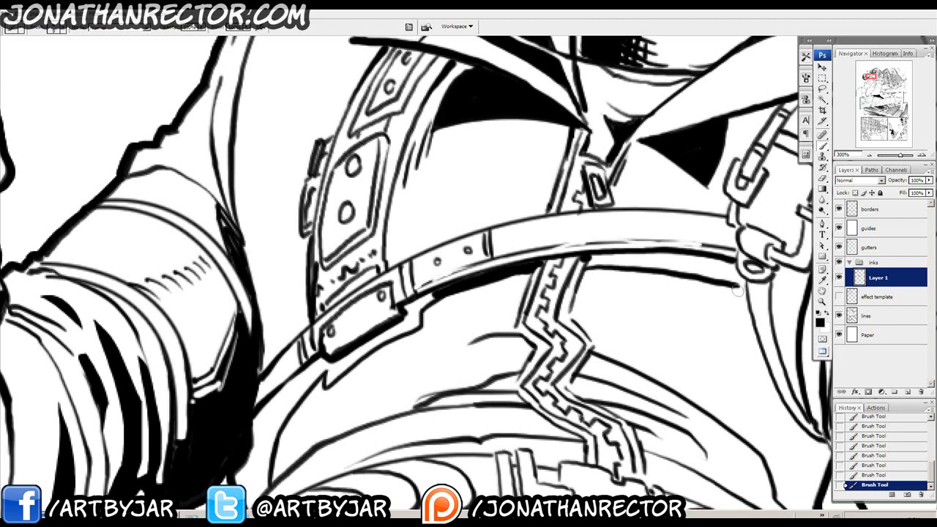
drag(647, 261, 431, 230)
drag(514, 254, 533, 283)
drag(475, 232, 469, 235)
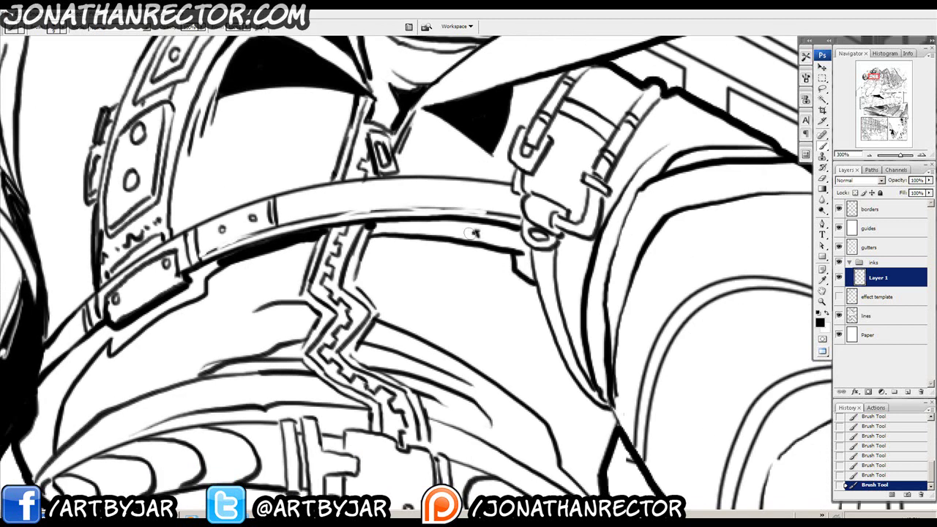
drag(153, 294, 390, 255)
drag(309, 325, 308, 329)
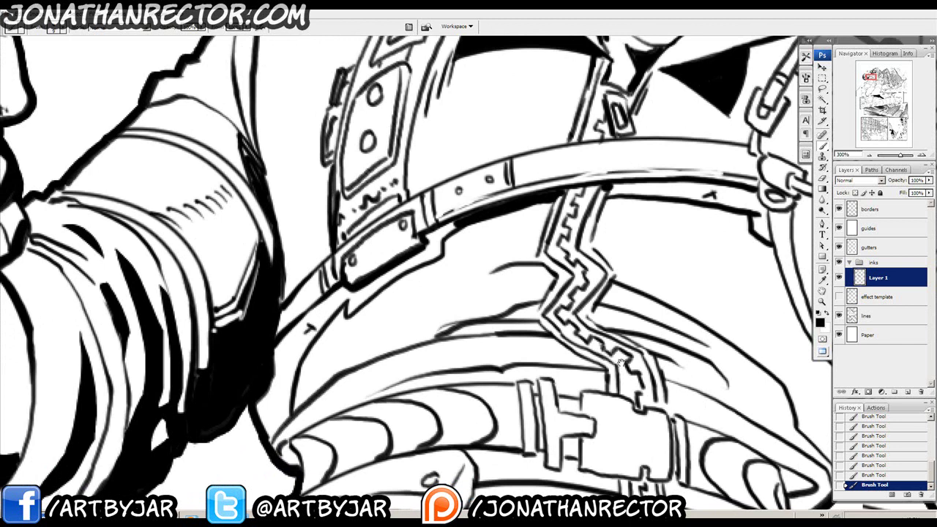
Ink a heavy fold line from the zipper to the figure's right side, mark the side shadow with a cross and black in the belt's end.
drag(621, 363, 396, 313)
drag(625, 229, 520, 266)
mouse_move(456, 309)
mouse_down()
mouse_move(550, 217)
mouse_move(571, 306)
mouse_up()
mouse_move(570, 306)
mouse_down()
mouse_move(508, 259)
mouse_move(384, 201)
mouse_move(485, 246)
mouse_up()
drag(489, 318, 515, 276)
mouse_move(577, 351)
mouse_down()
mouse_move(567, 342)
mouse_move(597, 355)
mouse_move(577, 362)
mouse_move(564, 343)
mouse_up()
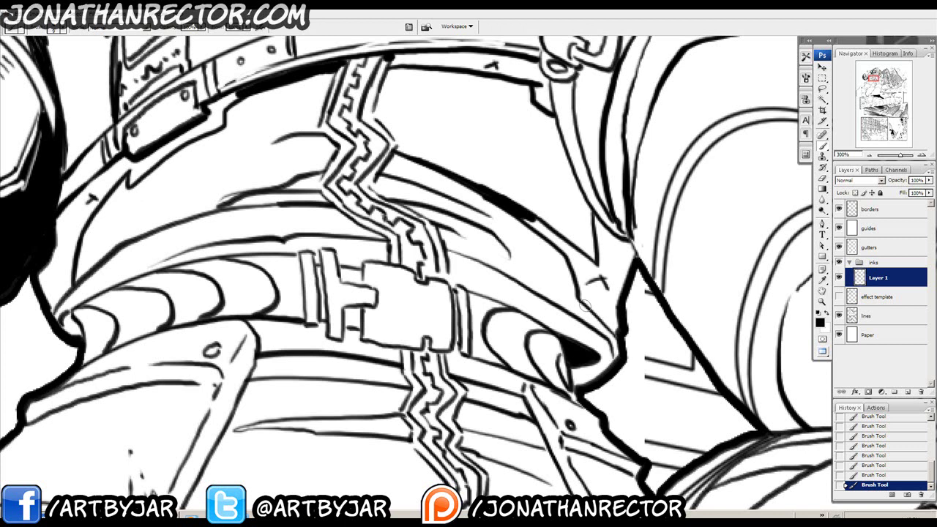
Extend the black inside the belt's right end and fill the jacket folds right of the zipper with tapered black shapes.
mouse_move(591, 359)
mouse_down()
mouse_move(527, 302)
mouse_move(535, 324)
mouse_move(511, 326)
mouse_move(507, 307)
mouse_up()
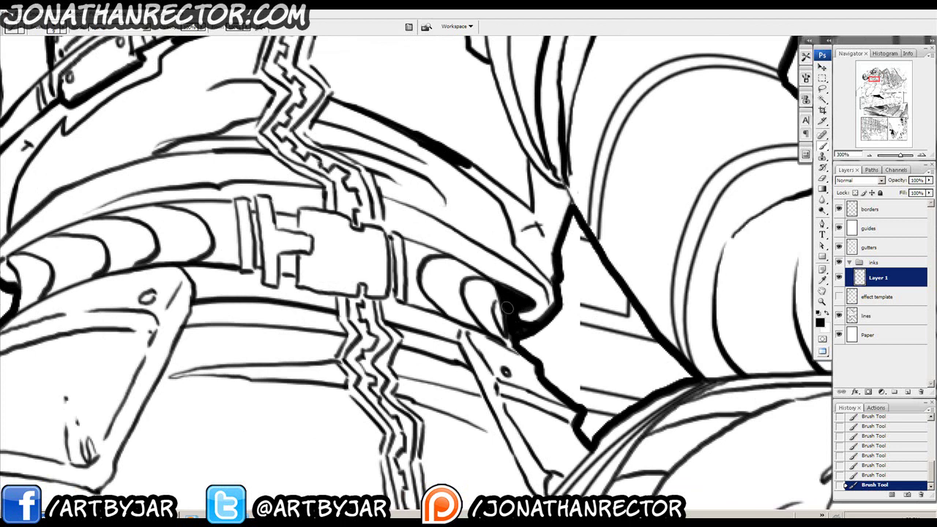
drag(429, 210, 493, 273)
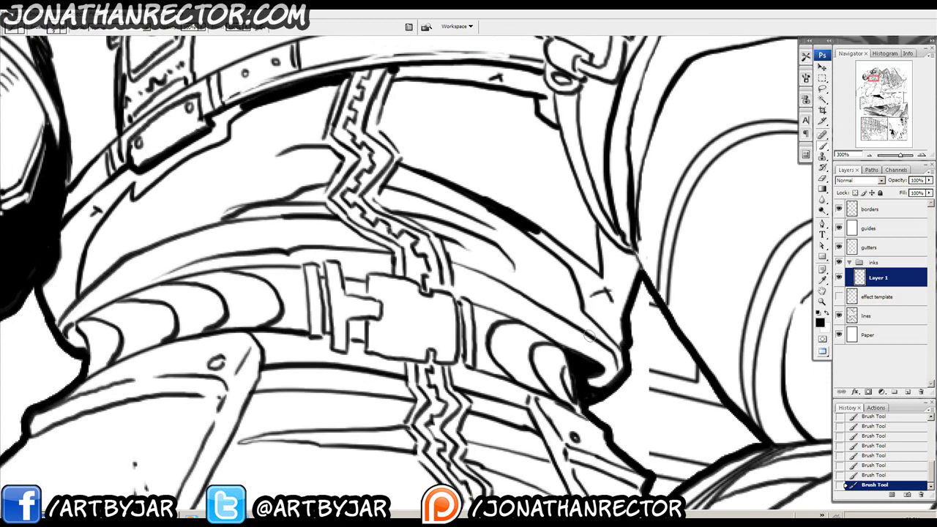
mouse_move(450, 250)
mouse_down()
mouse_move(577, 322)
mouse_move(458, 259)
mouse_move(533, 287)
mouse_move(595, 338)
mouse_up()
mouse_move(460, 260)
mouse_down()
mouse_move(440, 240)
mouse_move(533, 272)
mouse_move(605, 323)
mouse_move(629, 362)
mouse_move(659, 373)
mouse_move(529, 265)
mouse_move(446, 232)
mouse_move(507, 259)
mouse_up()
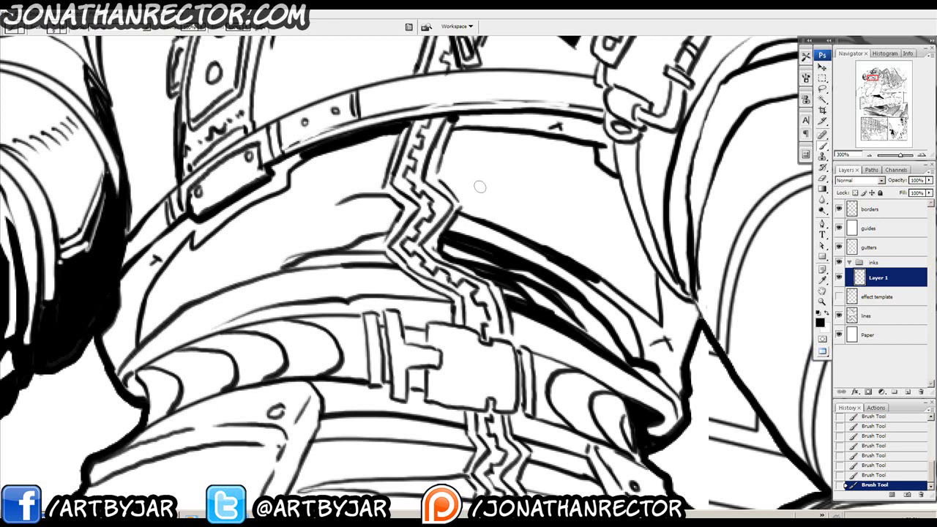
Ink jagged, tapered fold shadows above the belt left of the zipper and add a black wedge against the zipper's edge.
drag(326, 287, 597, 276)
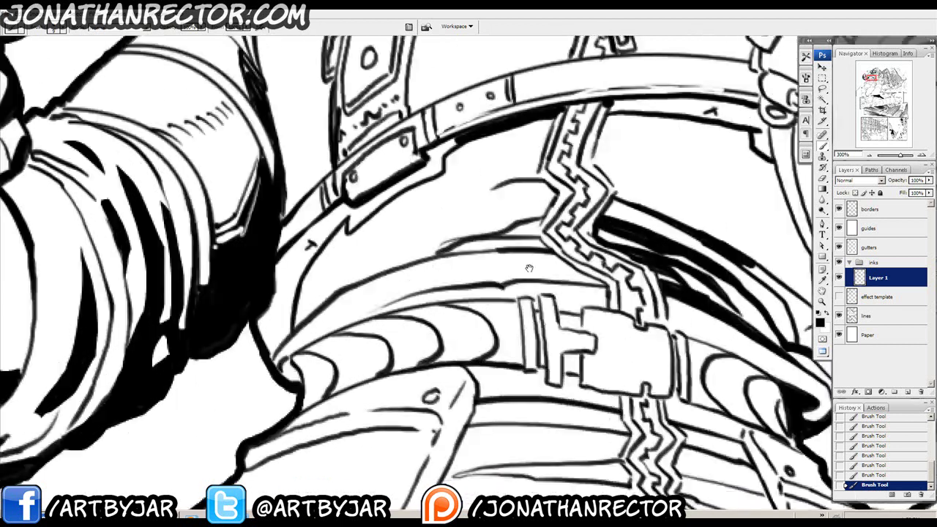
mouse_move(489, 312)
mouse_down()
mouse_move(470, 310)
mouse_move(517, 278)
mouse_move(435, 313)
mouse_move(463, 282)
mouse_up()
drag(463, 282, 446, 299)
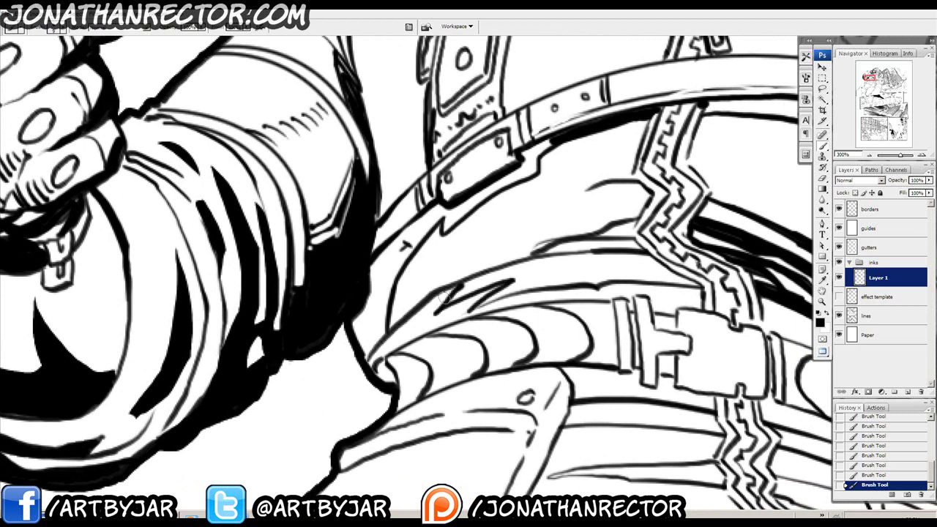
drag(504, 280, 531, 276)
mouse_move(432, 301)
mouse_down()
mouse_move(415, 326)
mouse_move(400, 326)
mouse_up()
mouse_move(584, 254)
mouse_down()
mouse_move(504, 278)
mouse_move(580, 298)
mouse_up()
drag(537, 204, 440, 272)
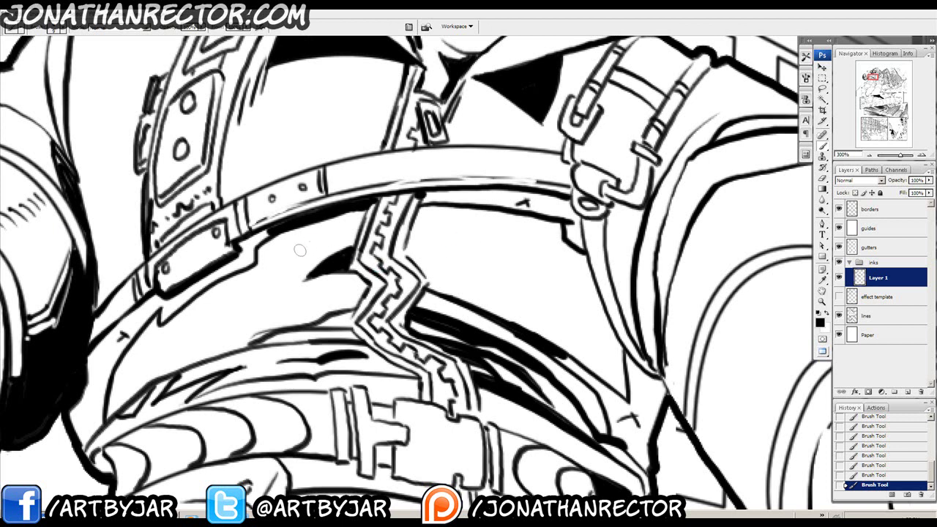
Draw a tall rectangular page thumbnail in the blank area near the page's upper-left corner, beside the dog tags.
drag(203, 215, 558, 413)
drag(325, 239, 574, 476)
drag(370, 281, 508, 373)
drag(446, 110, 446, 376)
mouse_move(444, 105)
mouse_down()
mouse_move(231, 135)
mouse_move(234, 445)
mouse_move(445, 442)
mouse_up()
drag(450, 404, 452, 444)
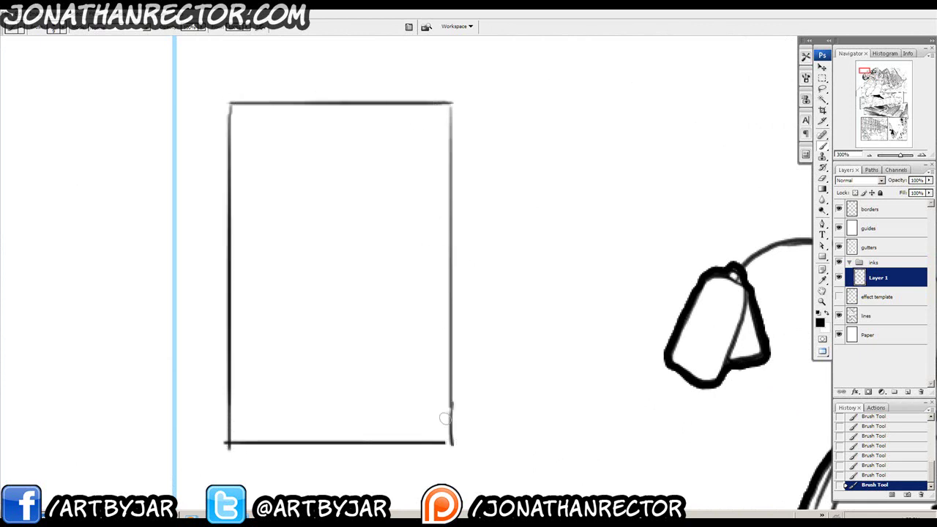
Split the thumbnail into two panels with a thickened horizontal line and add a circled V beside the upper panel.
drag(447, 298, 249, 298)
drag(468, 198, 485, 191)
mouse_move(492, 181)
mouse_down()
mouse_move(461, 181)
mouse_move(495, 176)
mouse_up()
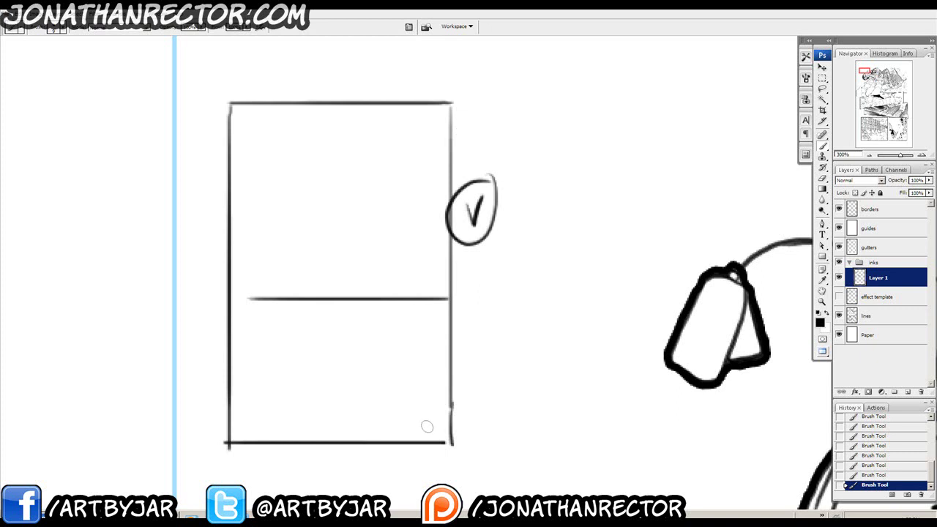
drag(285, 123, 288, 122)
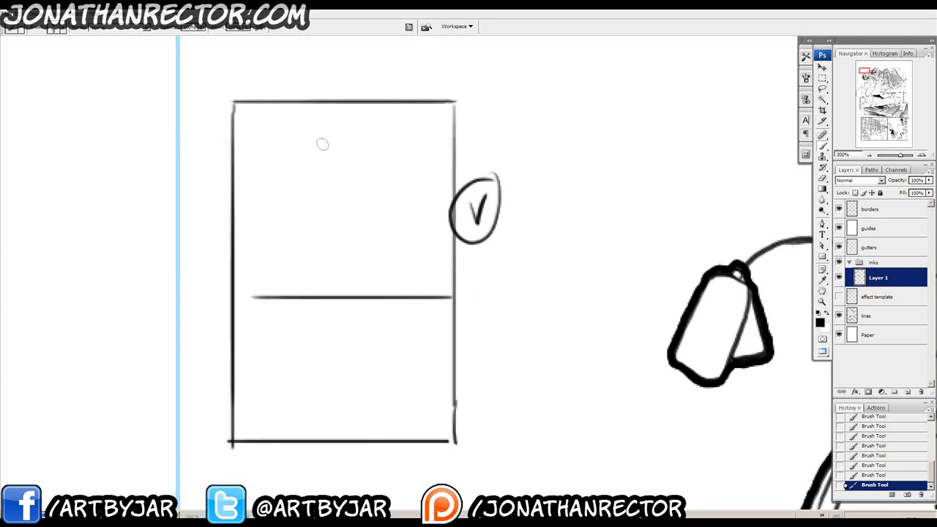
drag(460, 302, 257, 303)
drag(388, 296, 234, 296)
drag(251, 303, 432, 296)
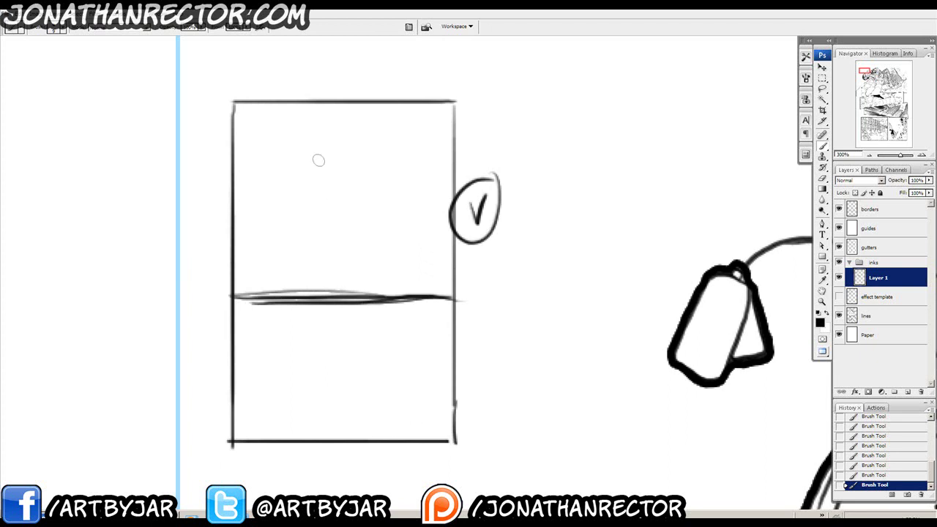
Sketch a full-length figure crossing the thumbnail's divider and a stick figure outside its left edge.
mouse_move(314, 119)
mouse_down()
mouse_move(292, 137)
mouse_move(304, 126)
mouse_move(296, 130)
mouse_move(307, 134)
mouse_move(316, 194)
mouse_up()
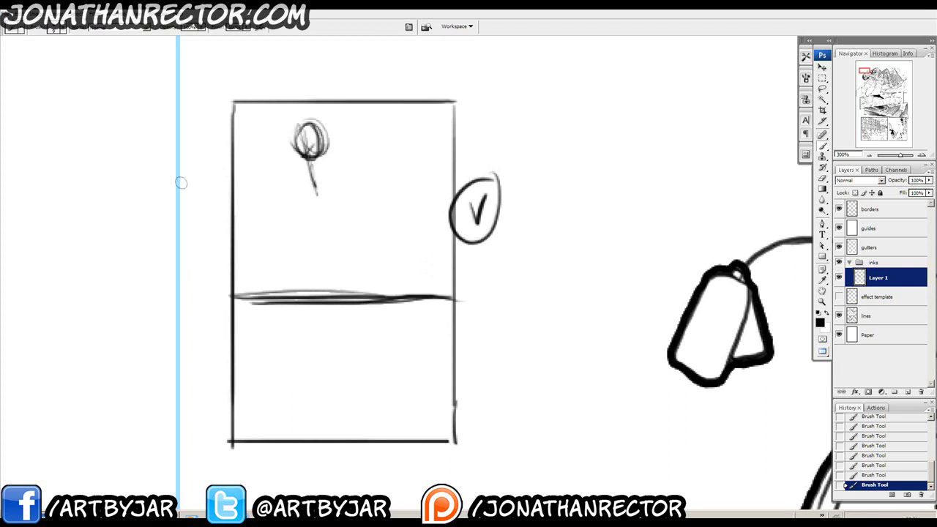
mouse_move(209, 127)
mouse_down()
mouse_move(193, 144)
mouse_move(215, 275)
mouse_move(191, 294)
mouse_up()
drag(218, 172, 186, 177)
mouse_move(304, 172)
mouse_down()
mouse_move(315, 213)
mouse_move(319, 167)
mouse_move(287, 199)
mouse_move(360, 196)
mouse_up()
drag(295, 208, 361, 192)
mouse_move(357, 212)
mouse_down()
mouse_move(371, 230)
mouse_move(361, 263)
mouse_move(383, 425)
mouse_move(339, 337)
mouse_move(316, 258)
mouse_up()
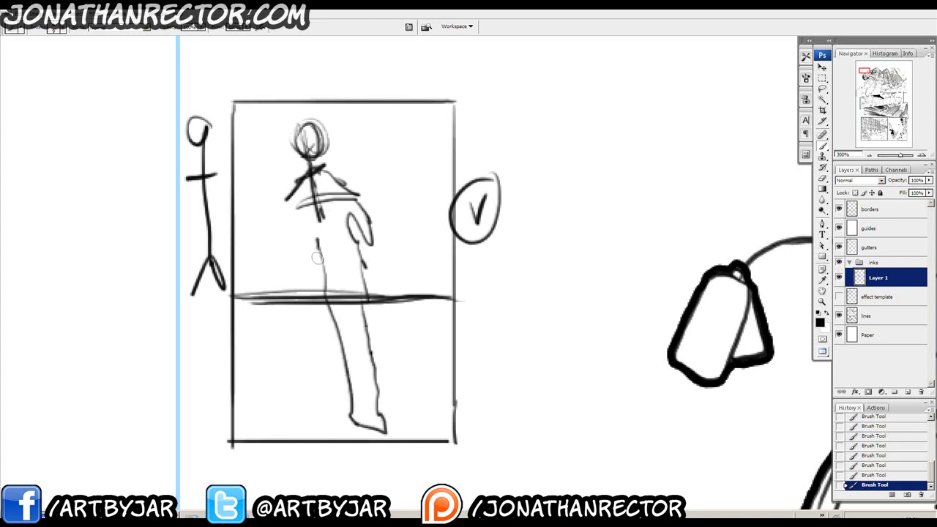
Undo the full-length figure and stick figure, and erase the remaining head sketch from the upper panel.
key(ctrl+alt+z)
key(ctrl+alt+z)
key(ctrl+alt+z)
key(ctrl+alt+z)
key(ctrl+alt+z)
key(ctrl+alt+z)
key(ctrl+alt+z)
key(ctrl+alt+z)
key(ctrl+alt+z)
key(ctrl+alt+z)
drag(314, 140, 329, 153)
key(e)
key([)
key([)
key([)
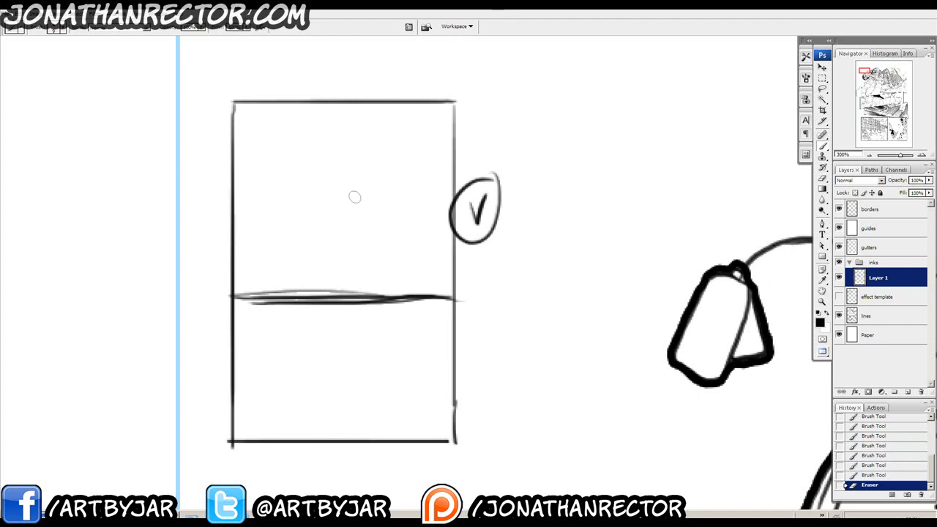
Label the thumbnail's upper panel with a circled 1 and its lower panel with a circled 2.
key(b)
mouse_move(196, 208)
mouse_down()
mouse_move(188, 180)
mouse_move(198, 158)
mouse_up()
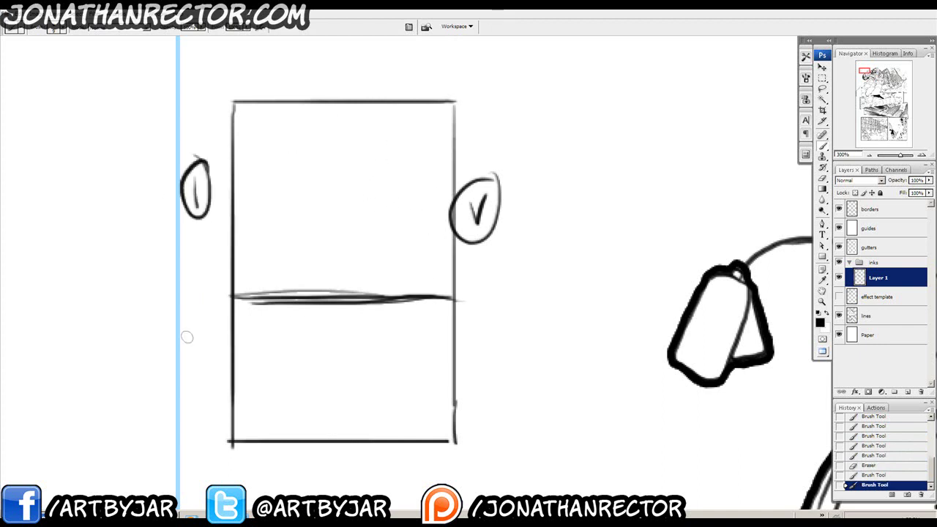
drag(184, 334, 197, 366)
drag(199, 316, 195, 315)
mouse_move(328, 290)
mouse_down()
mouse_move(314, 151)
mouse_move(316, 296)
mouse_up()
key(ctrl+z)
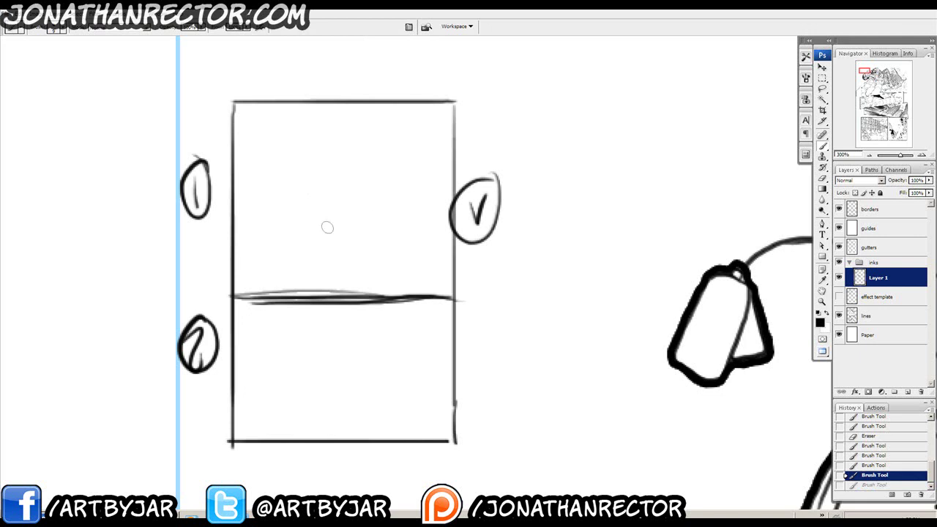
Sketch a ground line in the upper panel with a tall pointed shape and an inverted wedge standing on it.
drag(423, 278, 253, 279)
mouse_move(330, 269)
mouse_down()
mouse_move(300, 132)
mouse_move(285, 264)
mouse_up()
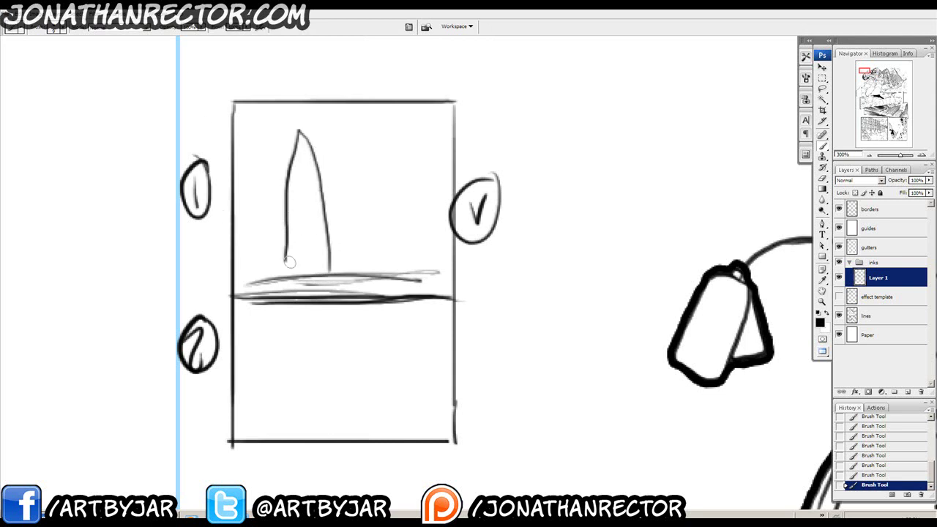
drag(281, 142, 285, 138)
mouse_move(389, 132)
mouse_down()
mouse_move(331, 142)
mouse_move(376, 269)
mouse_move(380, 209)
mouse_move(338, 138)
mouse_move(364, 273)
mouse_up()
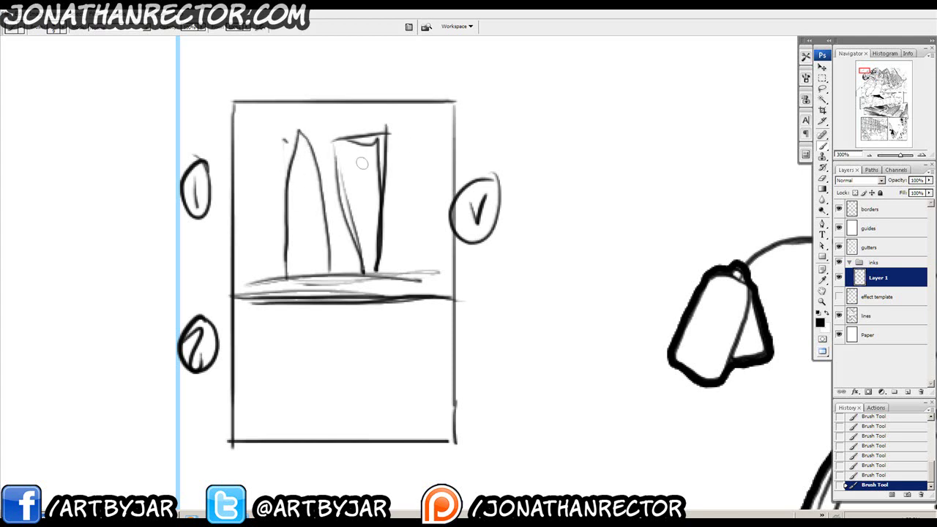
Rework the pointed shape with a rounded tip, two dark feet, small interior marks and heavier side contours.
mouse_move(297, 133)
mouse_down()
mouse_move(291, 145)
mouse_move(309, 144)
mouse_move(306, 151)
mouse_move(299, 140)
mouse_move(307, 152)
mouse_move(295, 171)
mouse_move(317, 168)
mouse_move(293, 192)
mouse_move(311, 197)
mouse_move(296, 182)
mouse_move(312, 192)
mouse_move(294, 208)
mouse_move(322, 231)
mouse_move(295, 237)
mouse_move(306, 187)
mouse_move(293, 137)
mouse_move(299, 156)
mouse_move(305, 132)
mouse_move(314, 162)
mouse_move(313, 137)
mouse_move(317, 205)
mouse_up()
key(e)
key(b)
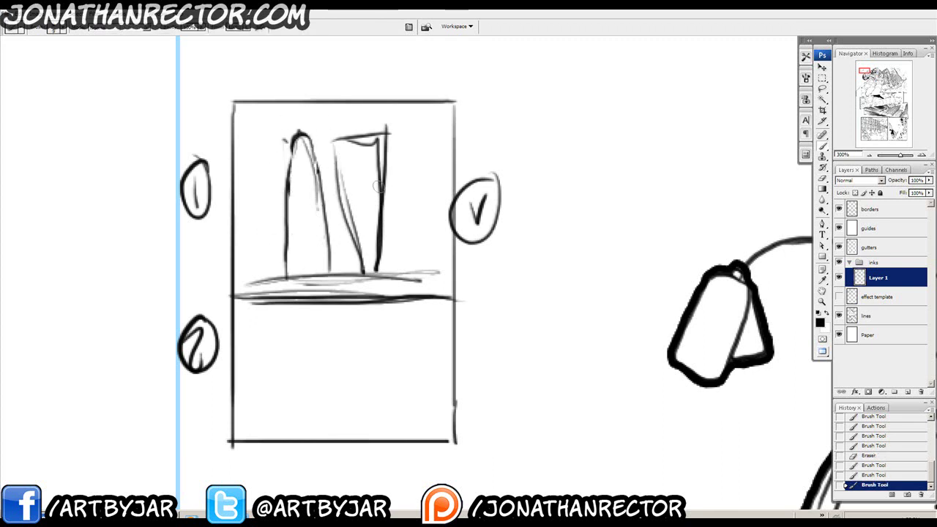
click(323, 277)
click(292, 277)
drag(302, 173, 298, 182)
drag(309, 228, 308, 253)
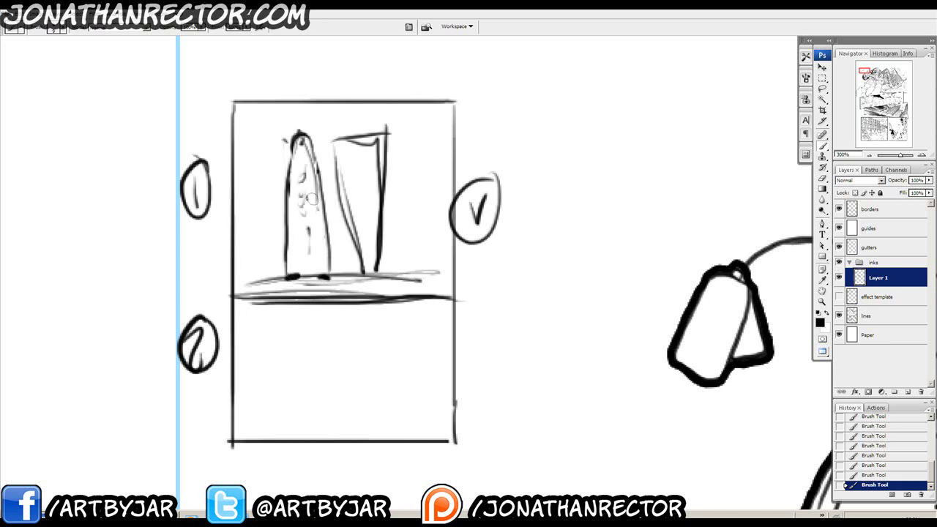
drag(307, 216, 310, 249)
mouse_move(300, 185)
mouse_down()
mouse_move(295, 224)
mouse_move(302, 264)
mouse_move(319, 245)
mouse_move(316, 267)
mouse_move(306, 139)
mouse_move(310, 249)
mouse_move(293, 168)
mouse_up()
key(e)
key(b)
mouse_move(300, 137)
mouse_down()
mouse_move(305, 171)
mouse_move(300, 156)
mouse_move(281, 190)
mouse_move(304, 188)
mouse_move(292, 227)
mouse_up()
drag(314, 185, 330, 265)
Erase the two upright shapes and most of the ground line from the upper panel.
key(e)
mouse_move(265, 151)
mouse_down()
mouse_move(351, 242)
mouse_move(358, 165)
mouse_move(300, 230)
mouse_move(387, 251)
mouse_move(271, 262)
mouse_move(286, 225)
mouse_up()
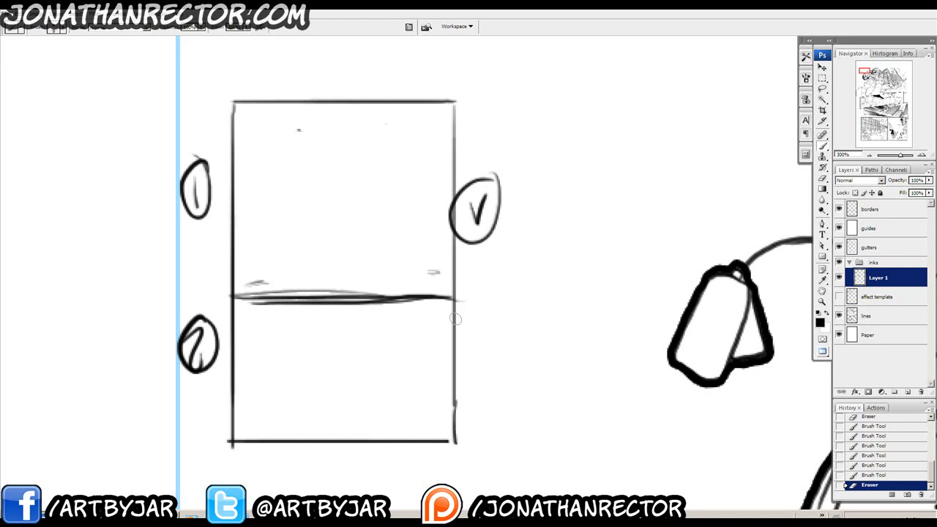
Sketch a foreshortened figure running diagonally from the upper panel's top-left corner toward its right edge.
drag(363, 89, 398, 99)
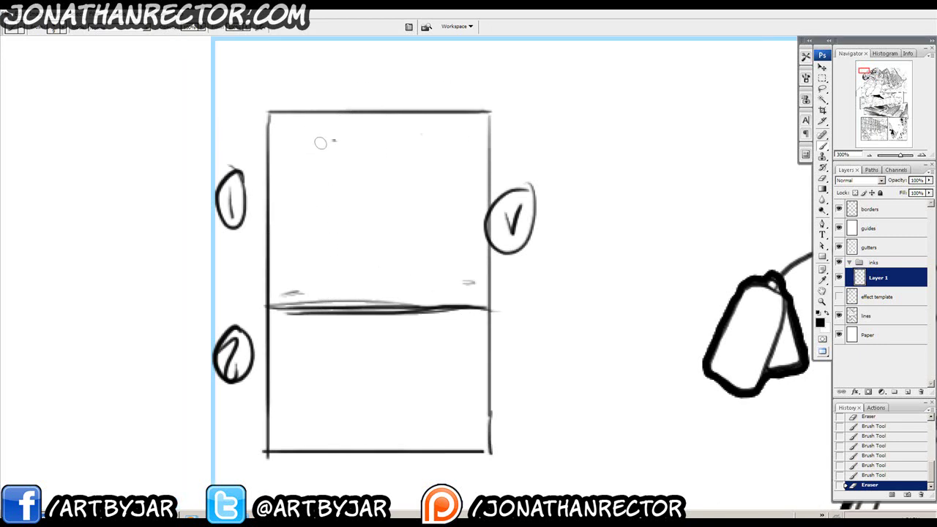
mouse_move(344, 129)
mouse_down()
mouse_move(294, 153)
mouse_move(309, 143)
mouse_move(292, 120)
mouse_move(292, 134)
mouse_move(320, 153)
mouse_move(314, 184)
mouse_up()
drag(299, 145, 327, 129)
mouse_move(448, 267)
mouse_down()
mouse_move(423, 270)
mouse_move(435, 285)
mouse_up()
key(ctrl+z)
mouse_move(299, 153)
mouse_down()
mouse_move(313, 190)
mouse_move(346, 148)
mouse_move(319, 199)
mouse_up()
drag(290, 176, 328, 194)
drag(307, 138, 328, 127)
drag(294, 147, 303, 182)
mouse_move(348, 157)
mouse_down()
mouse_move(332, 219)
mouse_move(370, 175)
mouse_move(381, 177)
mouse_move(368, 214)
mouse_move(471, 252)
mouse_up()
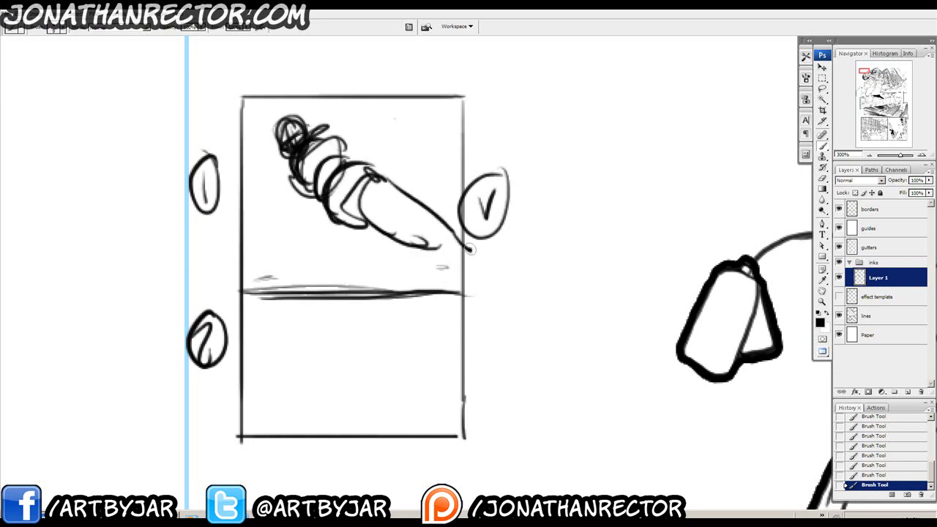
Erase the foreshortened diagonal figure from the upper panel and return to the brush.
key(e)
mouse_move(429, 220)
mouse_down()
mouse_move(340, 163)
mouse_move(299, 164)
mouse_move(341, 172)
mouse_move(428, 228)
mouse_move(300, 139)
mouse_up()
key(b)
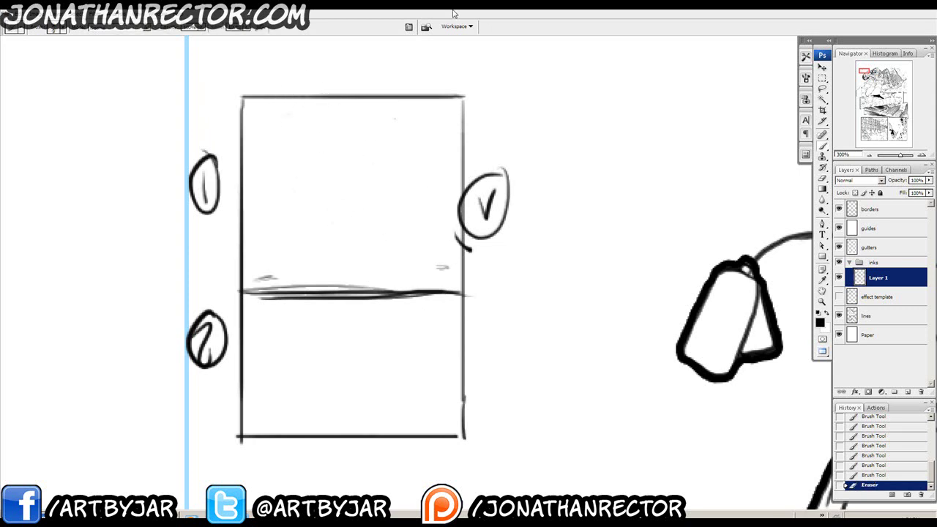
Rough in a large diagonal shape sweeping from the upper panel's top-left corner down to its lower right.
drag(284, 115, 281, 116)
mouse_move(281, 118)
mouse_down()
mouse_move(291, 124)
mouse_move(288, 140)
mouse_move(418, 185)
mouse_up()
mouse_move(407, 176)
mouse_down()
mouse_move(429, 191)
mouse_move(451, 261)
mouse_up()
mouse_move(395, 257)
mouse_down()
mouse_move(422, 269)
mouse_move(280, 153)
mouse_up()
drag(342, 219, 278, 137)
drag(441, 223, 448, 252)
mouse_move(415, 193)
mouse_down()
mouse_move(449, 249)
mouse_move(438, 216)
mouse_up()
mouse_move(404, 263)
mouse_down()
mouse_move(375, 232)
mouse_move(353, 250)
mouse_up()
drag(354, 245, 404, 263)
Sketch arched and peaked crowd shapes along both sides of the diagonal in the upper panel.
mouse_move(403, 261)
mouse_down()
mouse_move(354, 247)
mouse_move(385, 271)
mouse_up()
drag(366, 227, 334, 278)
drag(284, 193, 323, 257)
drag(284, 199, 277, 247)
drag(293, 201, 320, 221)
drag(256, 240, 265, 179)
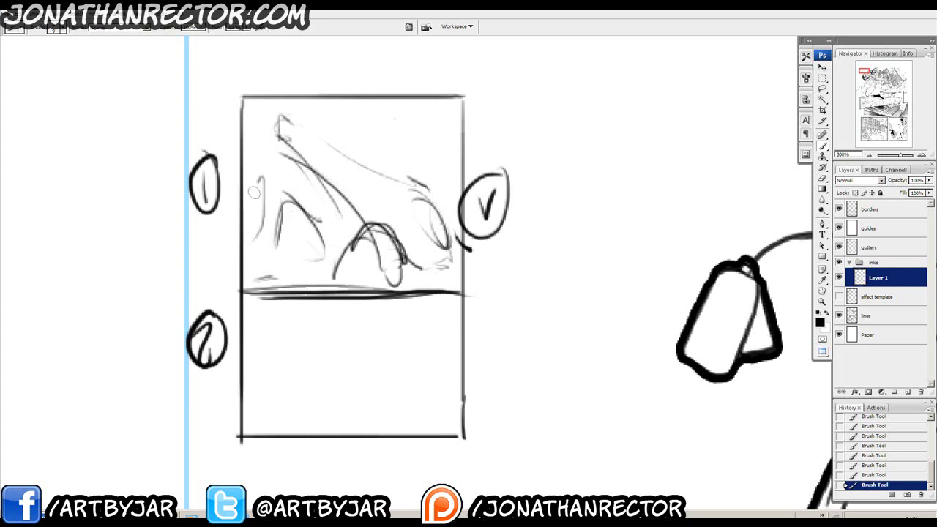
drag(243, 214, 269, 178)
drag(332, 236, 338, 204)
drag(338, 204, 354, 229)
mouse_move(455, 170)
mouse_down()
mouse_move(436, 156)
mouse_move(454, 169)
mouse_up()
drag(366, 173, 392, 169)
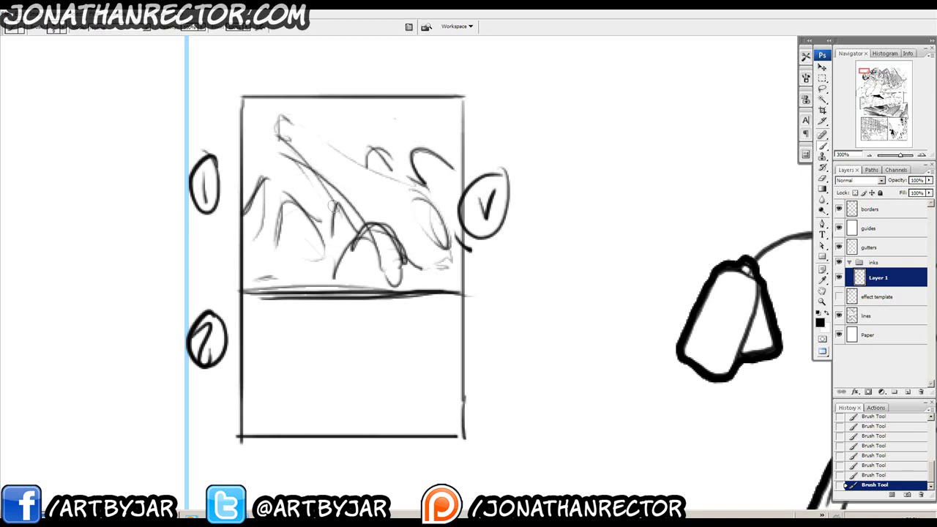
Mark the diagonal's upper end with a short tick and try an arrow running down to the panel's lower-right corner.
drag(265, 104, 281, 85)
drag(279, 123, 460, 278)
drag(437, 227, 460, 278)
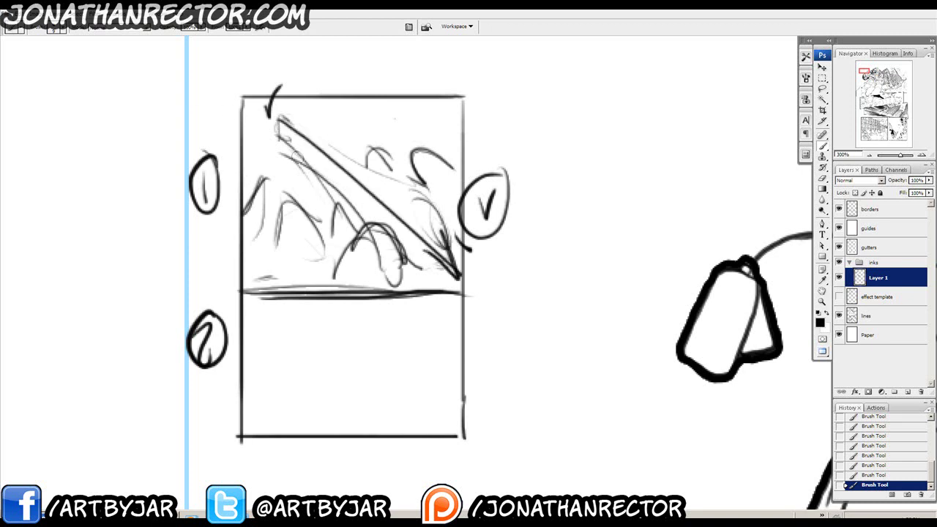
key(ctrl+z)
Darken the peaked shapes beside the diagonal and add further arches in the panel's upper right and lower left.
mouse_move(261, 238)
mouse_down()
mouse_move(248, 217)
mouse_move(278, 253)
mouse_up()
mouse_move(280, 198)
mouse_down()
mouse_move(315, 219)
mouse_move(356, 220)
mouse_move(351, 233)
mouse_up()
mouse_move(365, 142)
mouse_down()
mouse_move(393, 170)
mouse_move(425, 181)
mouse_up()
mouse_move(403, 139)
mouse_down()
mouse_move(463, 170)
mouse_move(444, 141)
mouse_move(456, 139)
mouse_up()
drag(327, 168, 353, 155)
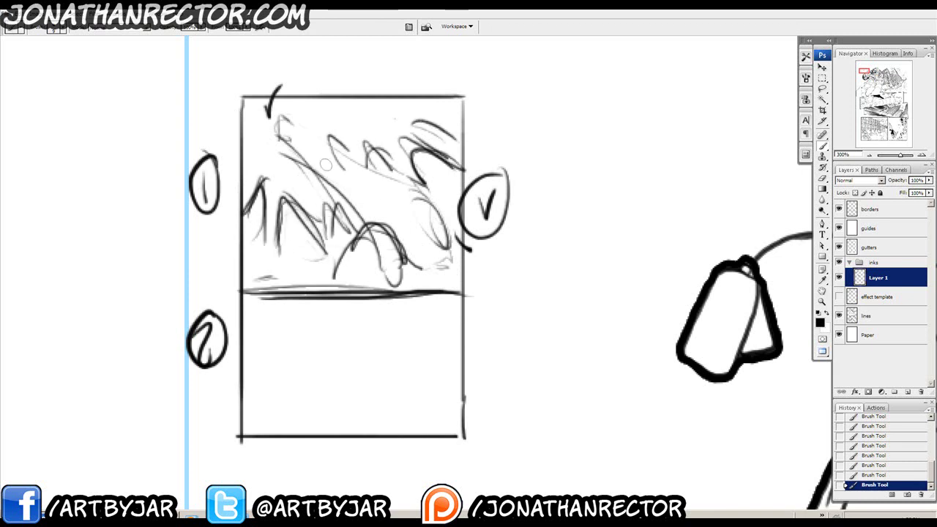
mouse_move(258, 285)
mouse_down()
mouse_move(308, 289)
mouse_move(295, 257)
mouse_up()
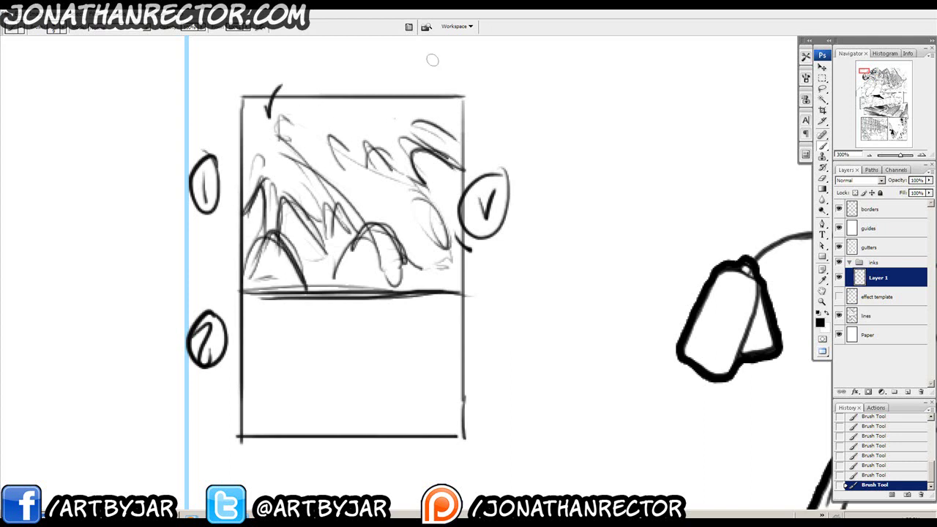
Erase part of the rough shapes and sketch a figure leaning diagonally across the upper panel with a large foot at the divider.
key(e)
drag(438, 153, 427, 222)
mouse_move(407, 245)
mouse_down()
mouse_move(315, 267)
mouse_move(295, 229)
mouse_move(415, 136)
mouse_move(350, 190)
mouse_move(315, 259)
mouse_up()
mouse_move(315, 259)
mouse_down()
mouse_move(388, 222)
mouse_move(393, 195)
mouse_up()
key(b)
mouse_move(429, 235)
mouse_down()
mouse_move(421, 262)
mouse_move(414, 245)
mouse_move(433, 260)
mouse_move(430, 229)
mouse_move(422, 227)
mouse_move(358, 268)
mouse_move(388, 297)
mouse_move(433, 239)
mouse_move(365, 256)
mouse_move(354, 290)
mouse_move(382, 307)
mouse_move(358, 301)
mouse_move(371, 276)
mouse_move(377, 291)
mouse_move(387, 288)
mouse_move(366, 279)
mouse_move(420, 230)
mouse_move(399, 226)
mouse_move(357, 247)
mouse_up()
key(b)
key(e)
key(b)
mouse_move(394, 208)
mouse_down()
mouse_move(362, 222)
mouse_move(351, 199)
mouse_move(312, 193)
mouse_move(353, 224)
mouse_move(309, 184)
mouse_move(370, 210)
mouse_move(344, 206)
mouse_move(354, 190)
mouse_move(327, 193)
mouse_move(320, 183)
mouse_move(337, 170)
mouse_move(307, 189)
mouse_move(322, 162)
mouse_move(287, 155)
mouse_move(277, 139)
mouse_move(313, 191)
mouse_move(282, 180)
mouse_move(275, 198)
mouse_move(300, 213)
mouse_move(331, 197)
mouse_move(340, 217)
mouse_move(300, 181)
mouse_move(292, 138)
mouse_move(317, 144)
mouse_move(258, 159)
mouse_move(384, 133)
mouse_move(337, 183)
mouse_up()
drag(293, 159, 249, 187)
Draw bold overlapping foreground arches in the upper panel's lower-left corner.
drag(341, 322, 300, 293)
drag(271, 326, 316, 285)
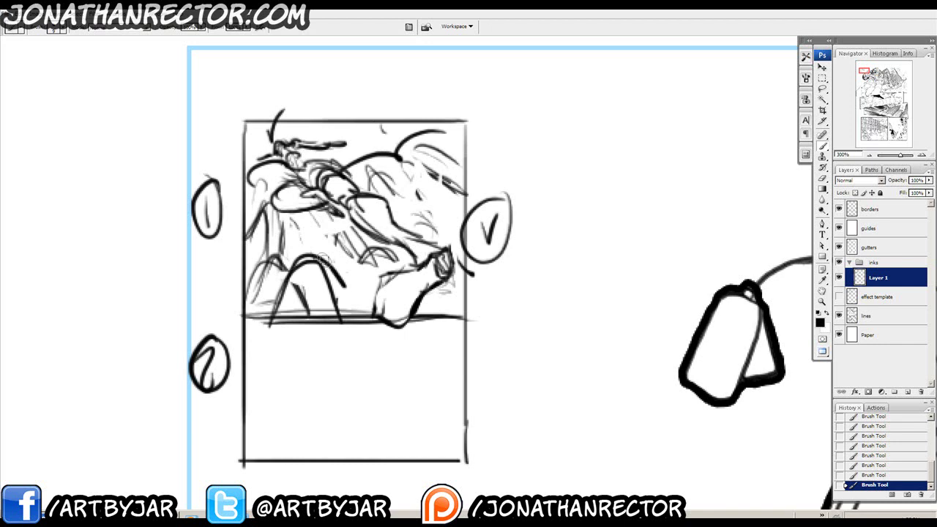
drag(253, 278, 331, 272)
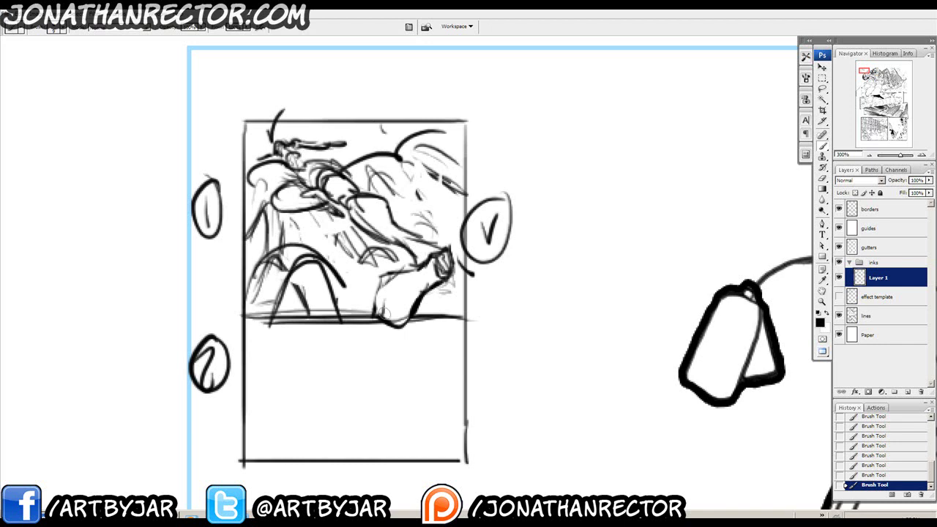
Select the whole margin thumbnail together with its circled numbers and check mark, delete it and clear the selection.
drag(559, 235, 557, 213)
key(l)
mouse_move(544, 109)
mouse_down()
mouse_move(490, 478)
mouse_move(152, 465)
mouse_move(207, 85)
mouse_move(421, 67)
mouse_up()
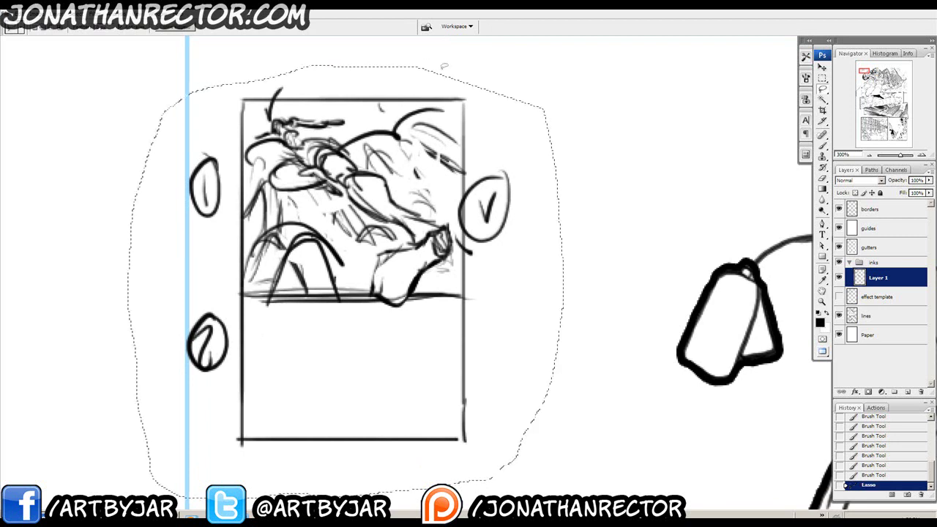
key(Delete)
key(ctrl+d)
Select the X-marked shadow areas on both sides of the jacket's waist and the strip above the belt, expand the selection and fill it black.
drag(701, 281, 323, 144)
drag(668, 340, 493, 285)
key(b)
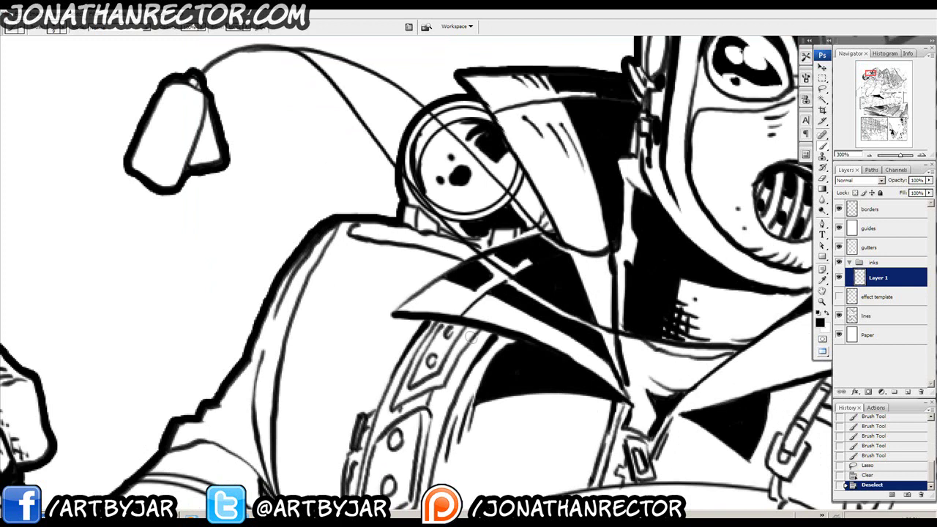
drag(307, 449, 380, 228)
mouse_move(337, 269)
mouse_down()
mouse_move(368, 351)
mouse_move(255, 229)
mouse_up()
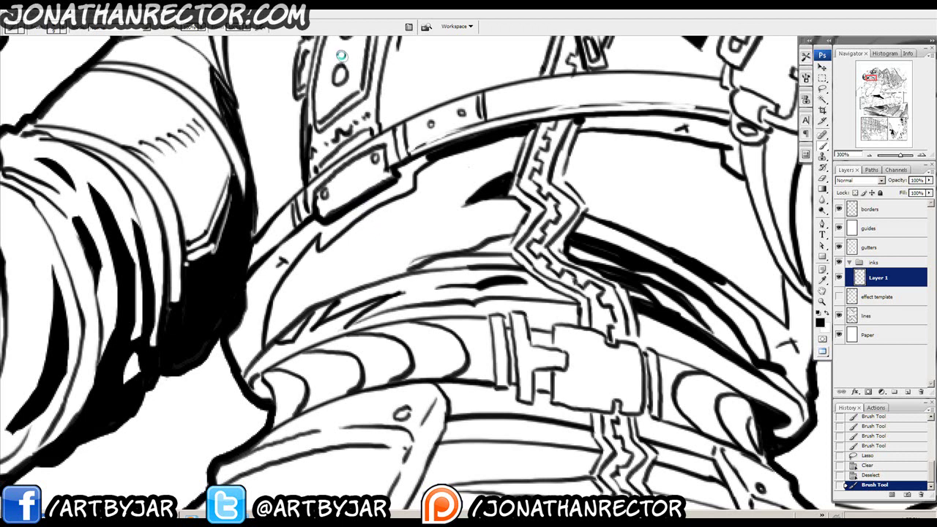
mouse_move(360, 264)
mouse_down()
mouse_move(319, 222)
mouse_move(262, 217)
mouse_up()
key(w)
click(220, 249)
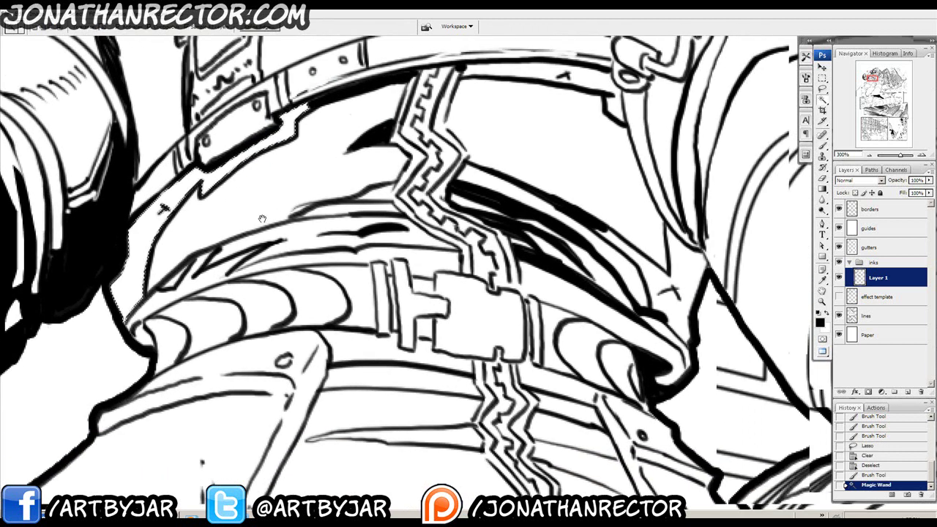
drag(454, 239, 423, 271)
shift+click(574, 240)
drag(345, 261, 406, 260)
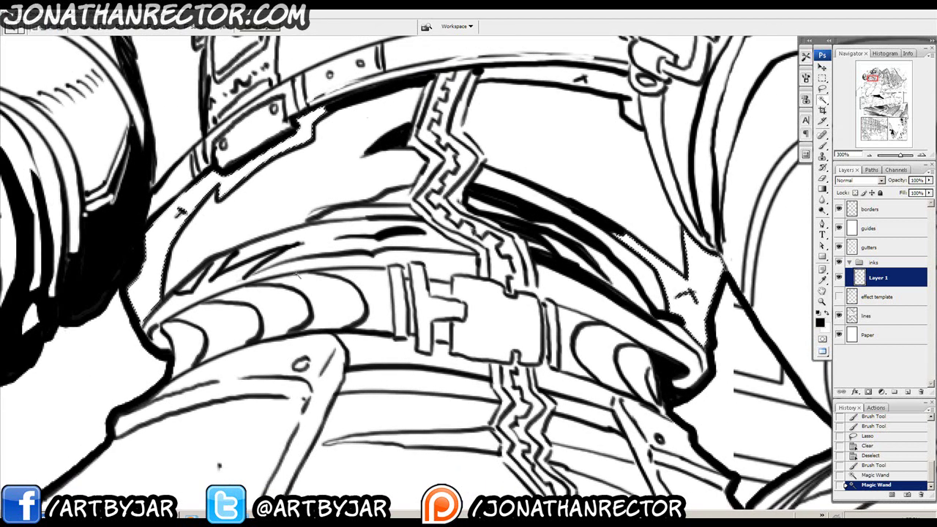
click(405, 261)
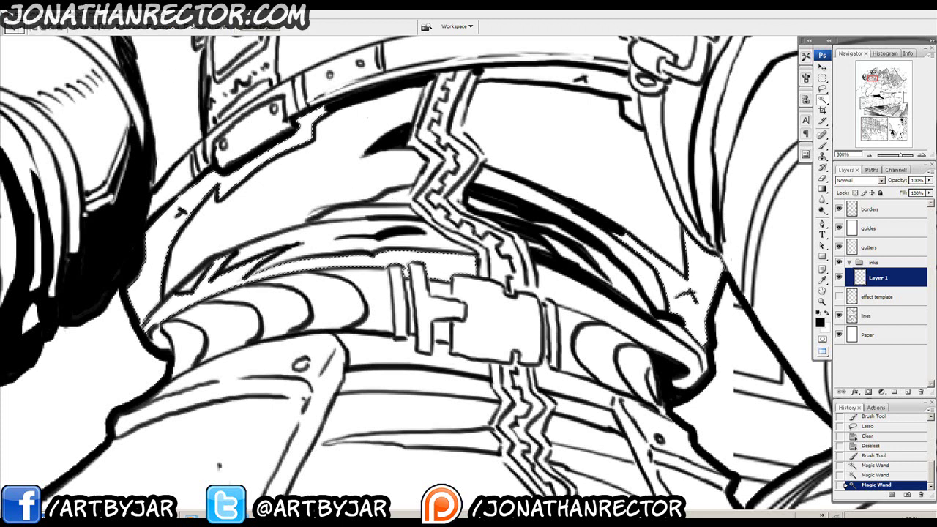
click(11, 14)
mouse_move(72, 113)
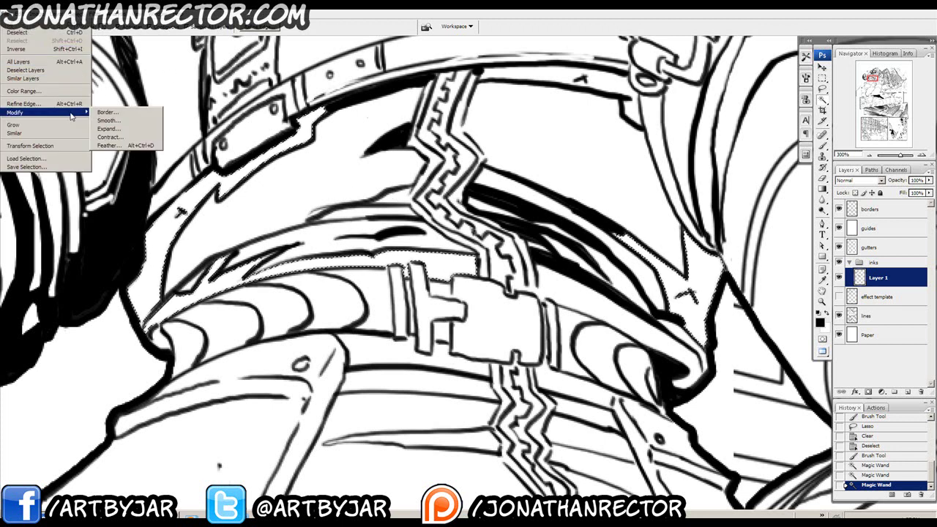
click(109, 128)
key(Return)
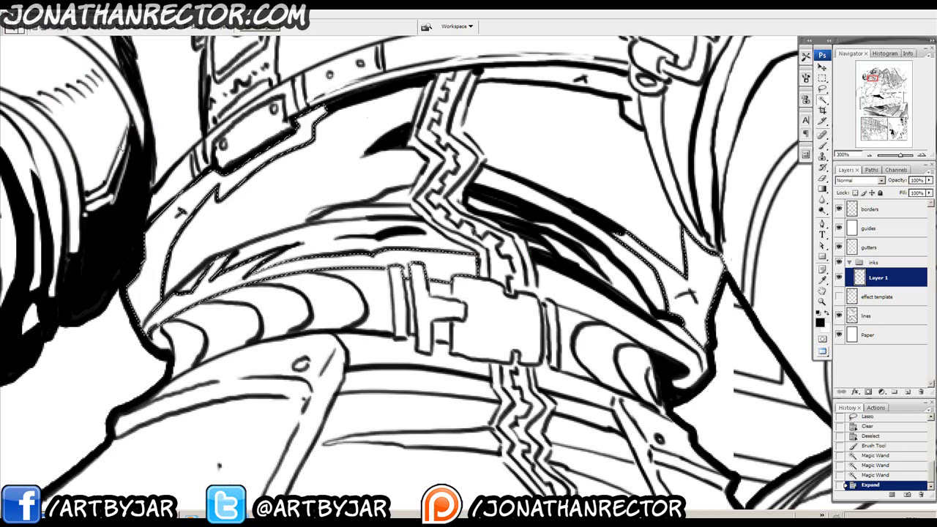
key(alt+BackSpace)
key(ctrl+d)
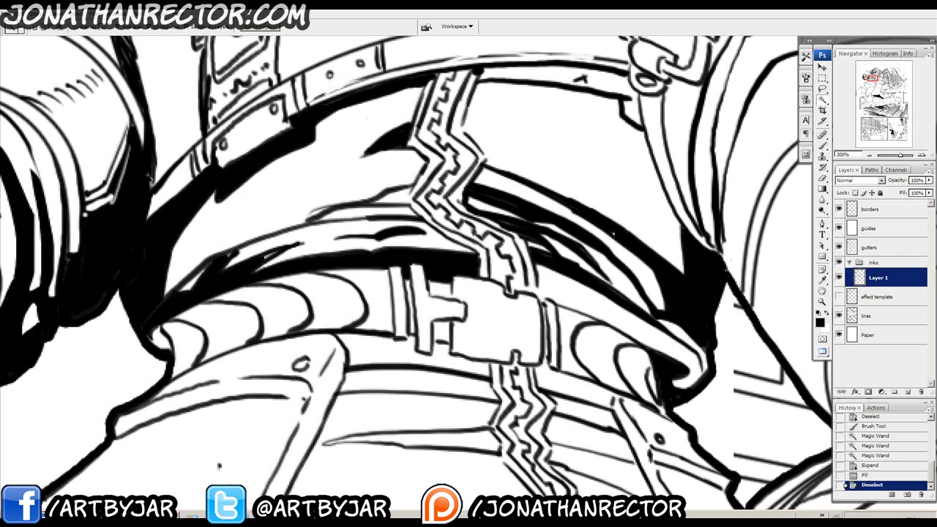
Brush black into the remaining gaps of the jacket folds between the zipper and the waist's side shadow.
key(b)
mouse_move(258, 262)
mouse_down()
mouse_move(277, 251)
mouse_move(241, 244)
mouse_up()
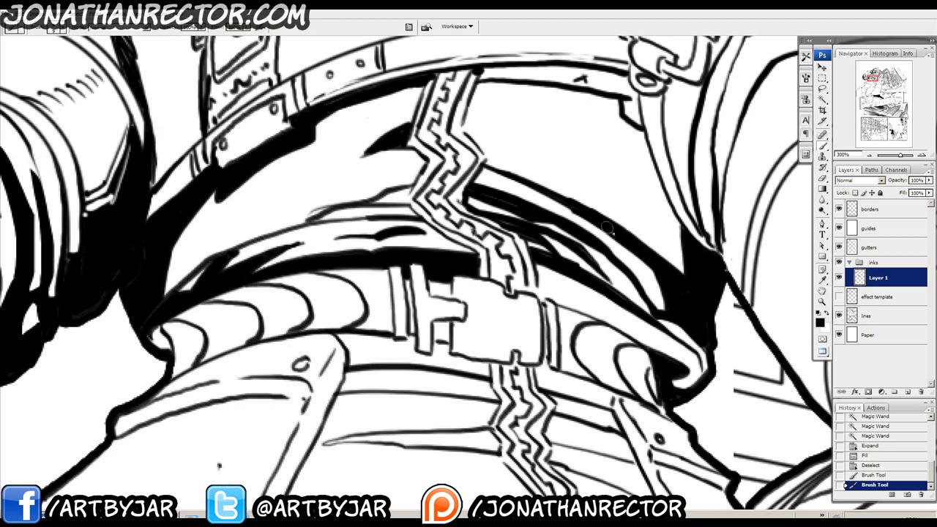
mouse_move(614, 232)
mouse_down()
mouse_move(594, 261)
mouse_move(637, 285)
mouse_move(626, 297)
mouse_move(649, 313)
mouse_move(529, 221)
mouse_up()
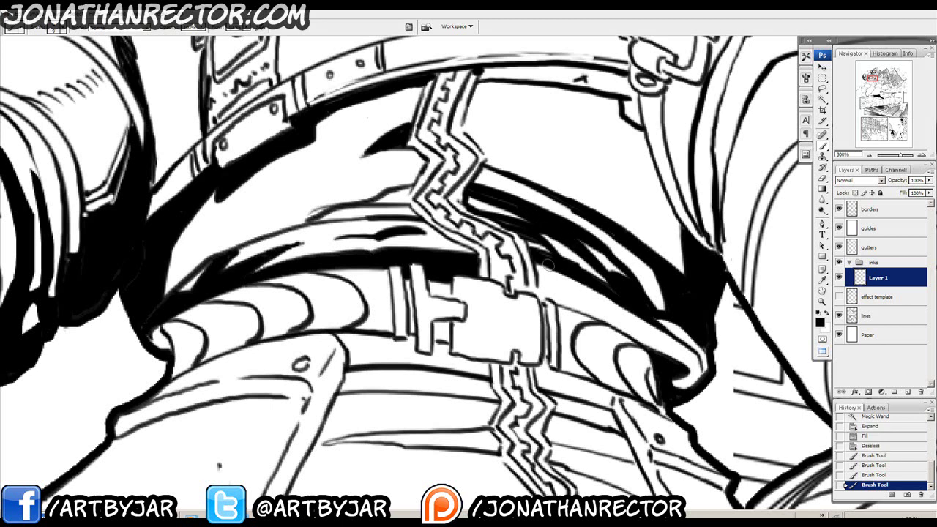
key(ctrl+minus)
key(ctrl+minus)
key(ctrl+minus)
key(ctrl+plus)
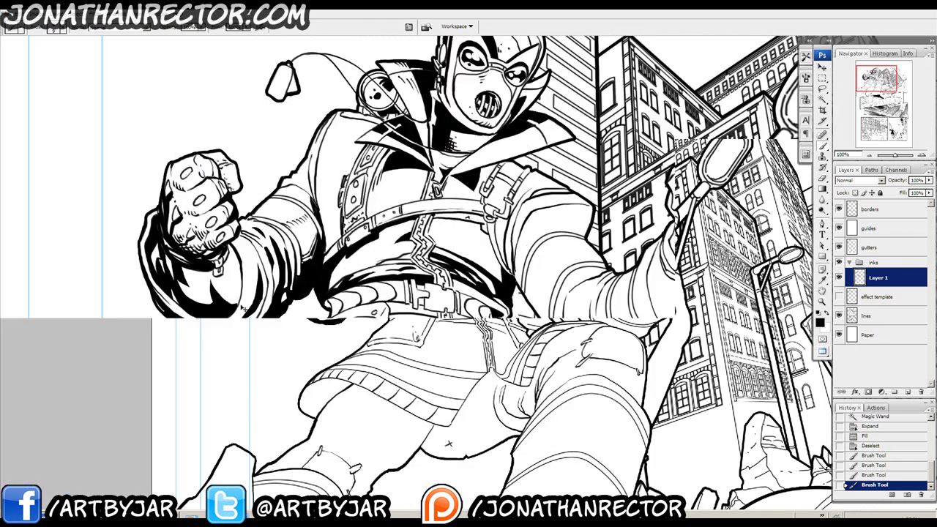
Select the marked shadow strip under the chest strap beside the zipper, expand the selection and fill it black.
key(ctrl+plus)
key(ctrl+plus)
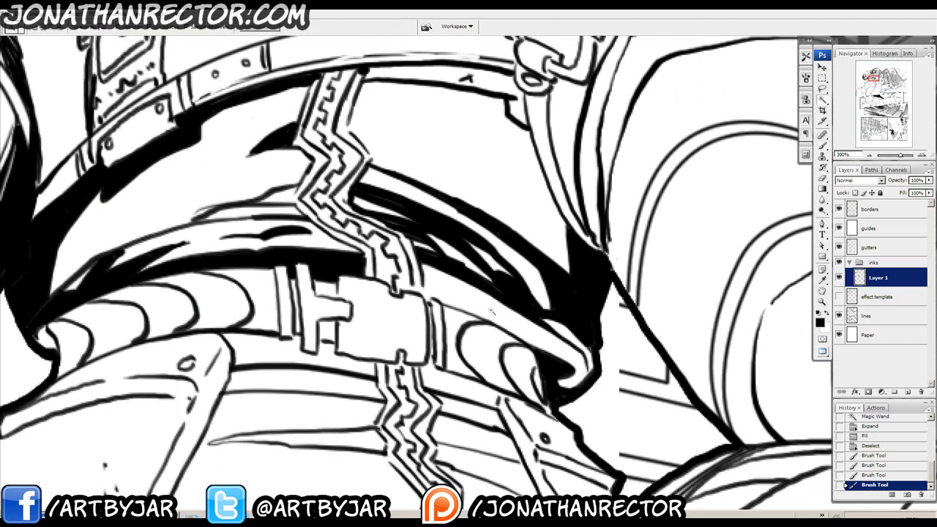
drag(476, 309, 403, 366)
click(444, 202)
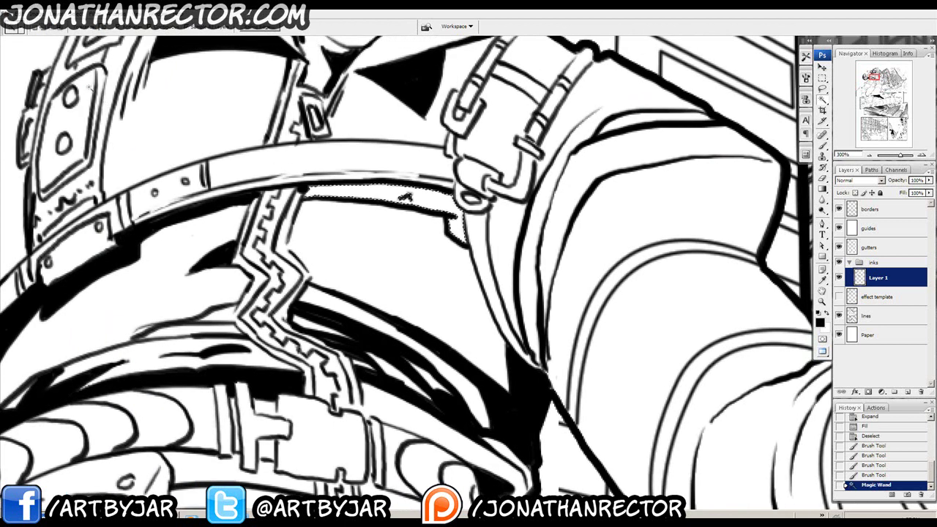
click(30, 14)
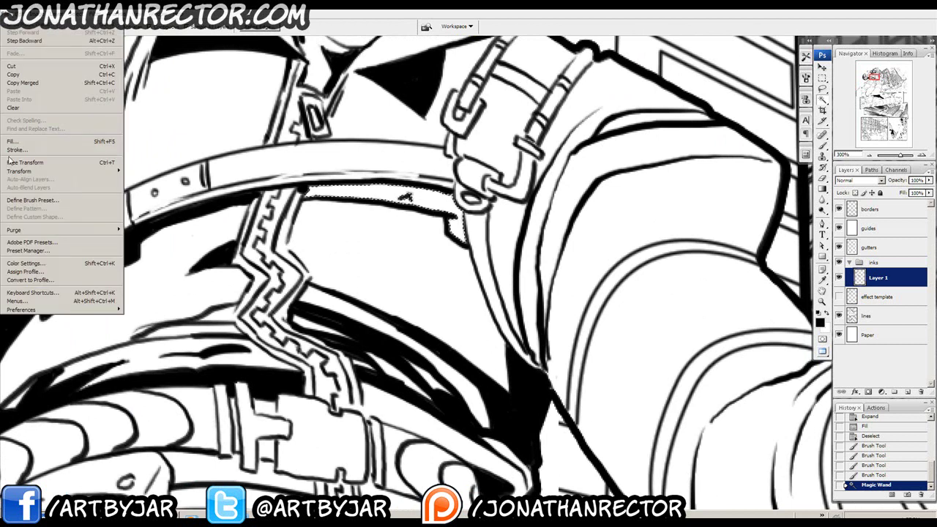
mouse_move(82, 14)
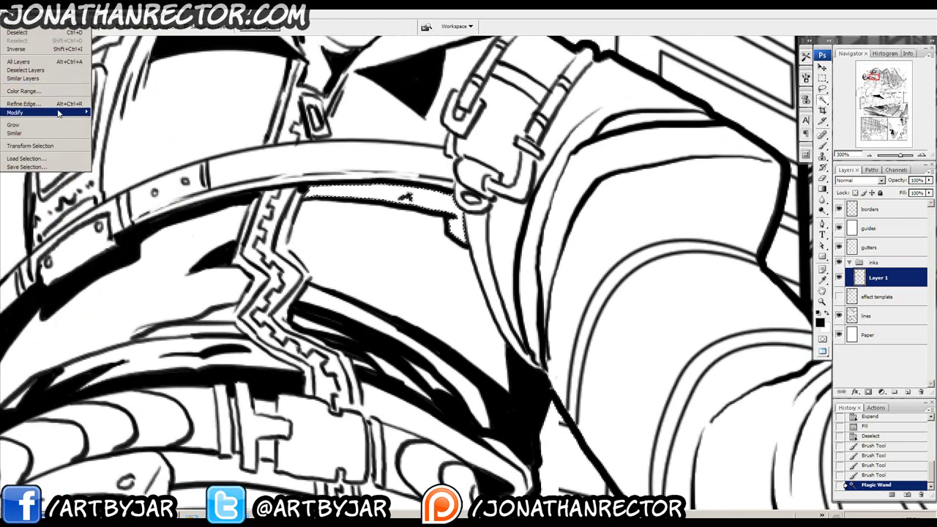
mouse_move(44, 112)
click(108, 130)
key(Return)
key(alt+BackSpace)
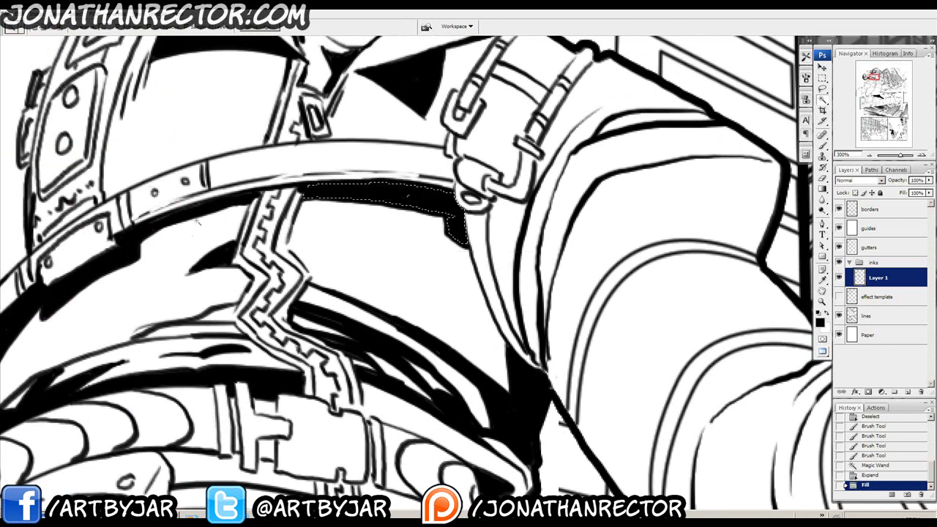
key(ctrl+d)
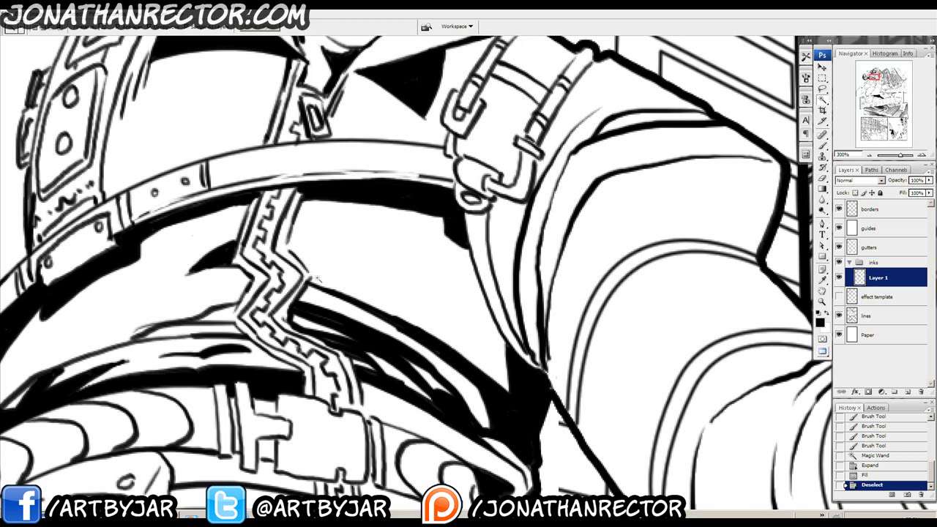
Thicken the edge of the strap running from the chest buckle to the armpit and darken the pouch's lower corner.
key(b)
drag(434, 238, 391, 239)
mouse_move(422, 246)
mouse_down()
mouse_move(429, 265)
mouse_move(388, 221)
mouse_move(467, 331)
mouse_up()
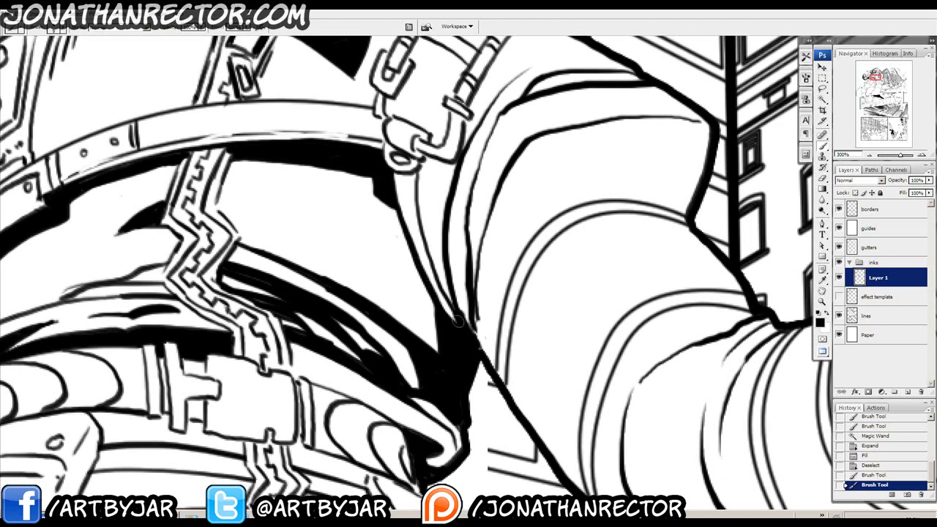
mouse_move(418, 203)
mouse_down()
mouse_move(441, 276)
mouse_move(446, 230)
mouse_move(473, 238)
mouse_up()
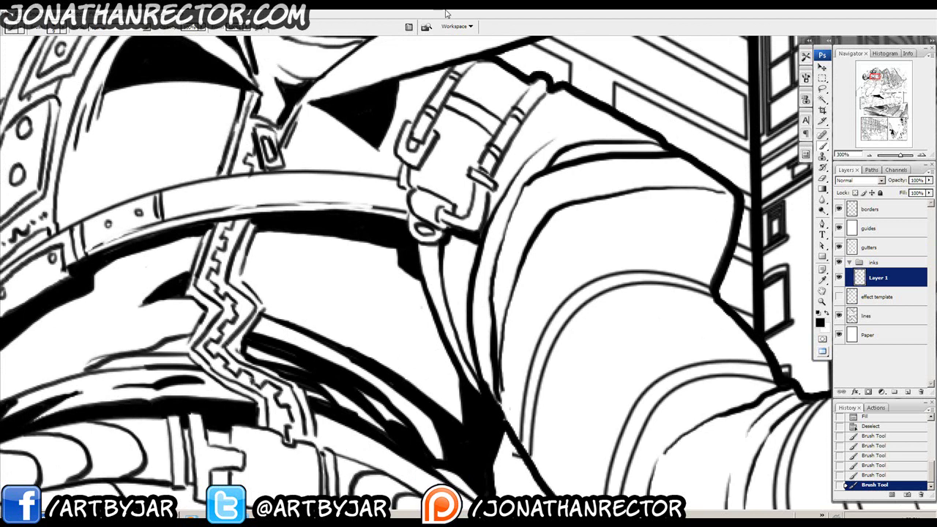
drag(438, 142, 415, 245)
drag(433, 189, 459, 161)
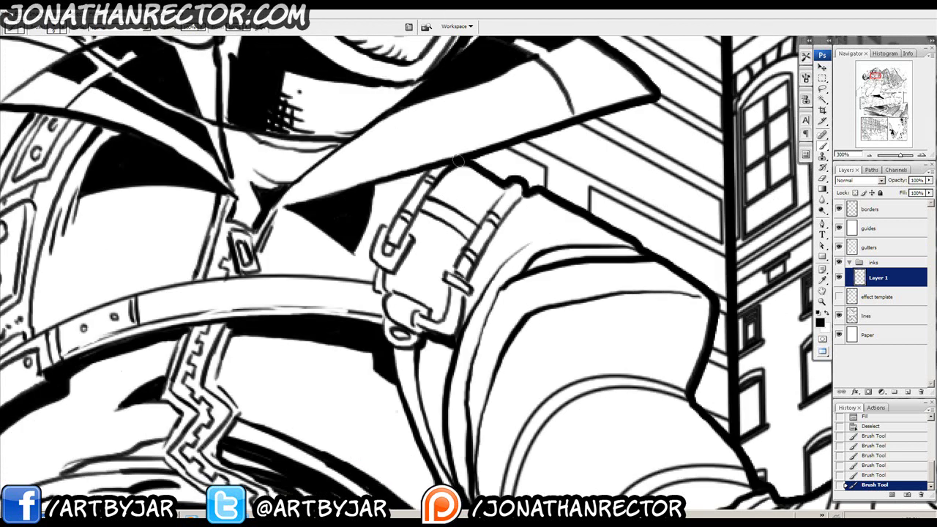
Add line weight to the shoulder pouch's bands, straps and buckles, and brush a black shadow along its inner side.
mouse_move(467, 237)
mouse_down()
mouse_move(418, 213)
mouse_move(410, 231)
mouse_move(419, 239)
mouse_move(389, 277)
mouse_up()
drag(388, 243, 394, 242)
mouse_move(447, 278)
mouse_down()
mouse_move(479, 261)
mouse_move(522, 193)
mouse_up()
mouse_move(454, 309)
mouse_down()
mouse_move(497, 258)
mouse_move(498, 278)
mouse_up()
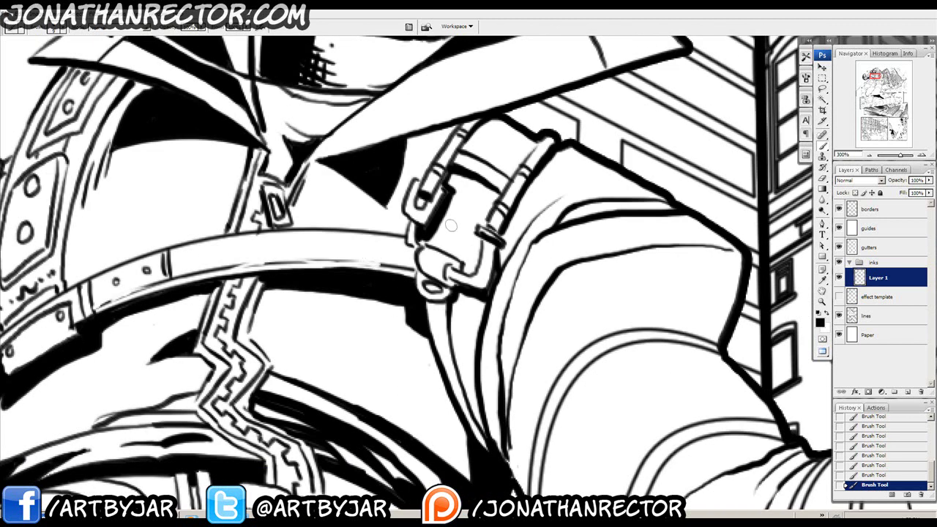
mouse_move(397, 245)
mouse_down()
mouse_move(427, 234)
mouse_move(444, 254)
mouse_move(429, 260)
mouse_move(441, 256)
mouse_up()
drag(274, 234, 523, 316)
drag(442, 278, 326, 274)
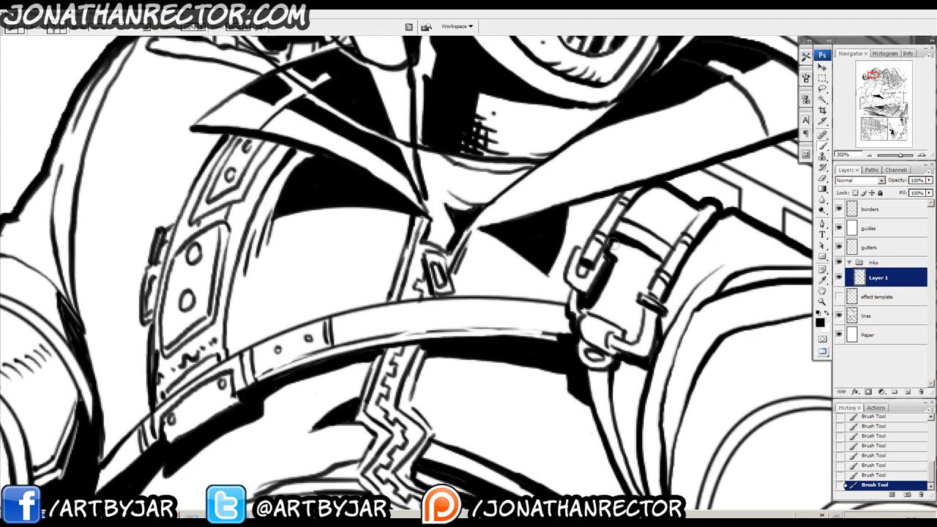
Add line weight around the neckline between the collar points.
scroll(592, 275, up, 3)
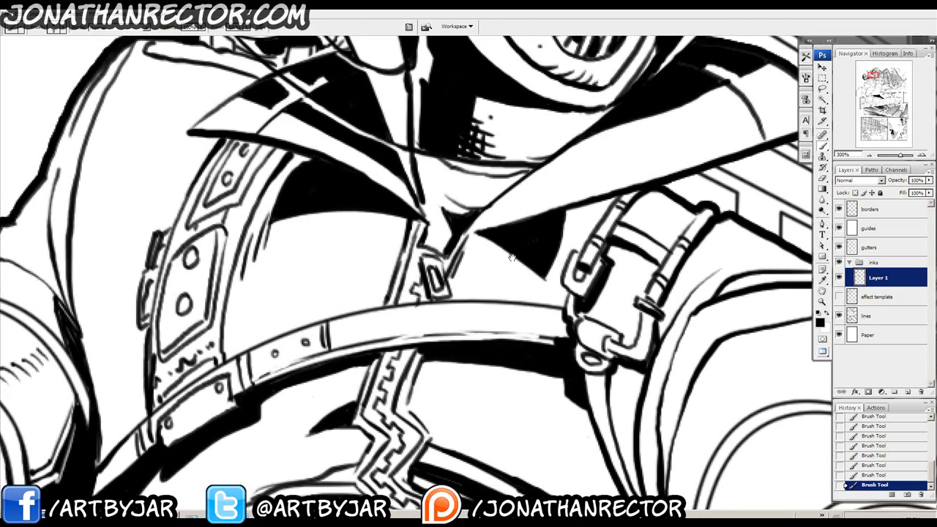
mouse_move(440, 249)
mouse_down()
mouse_move(435, 242)
mouse_move(447, 261)
mouse_move(438, 252)
mouse_up()
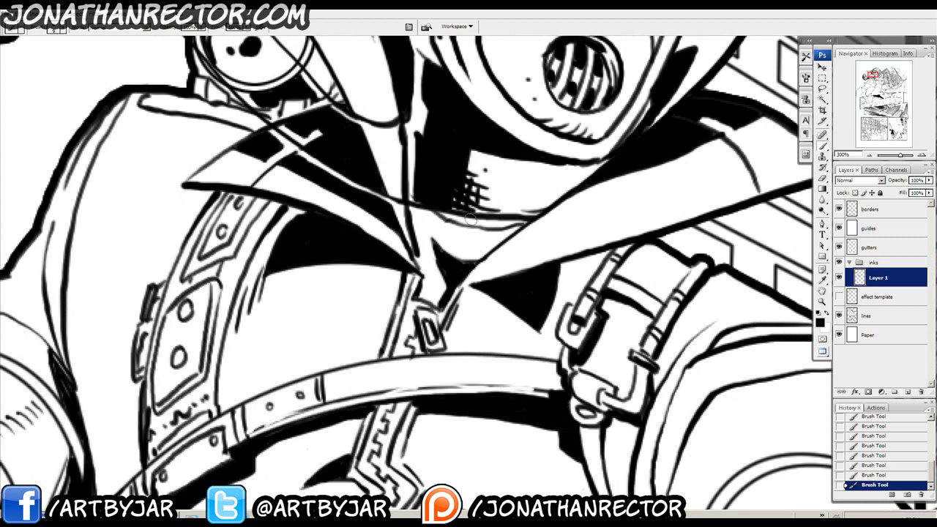
drag(174, 209, 357, 271)
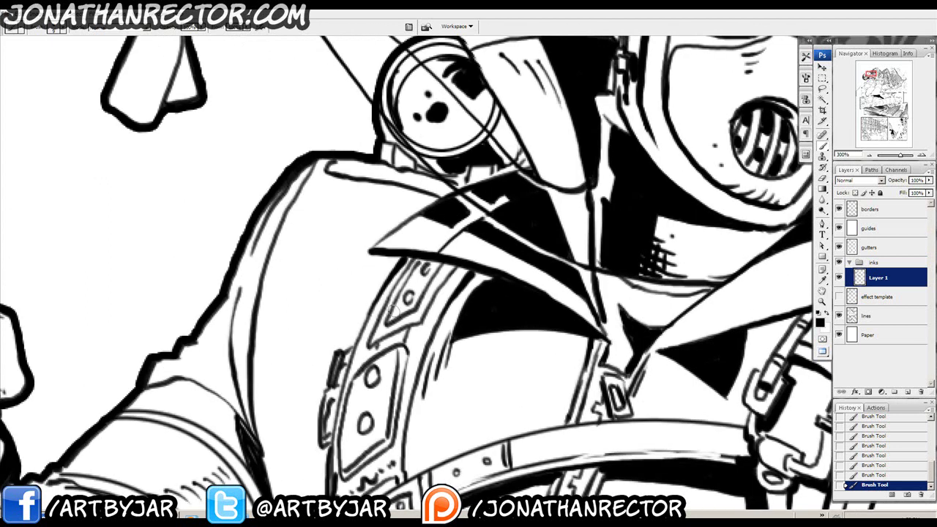
drag(394, 311, 489, 306)
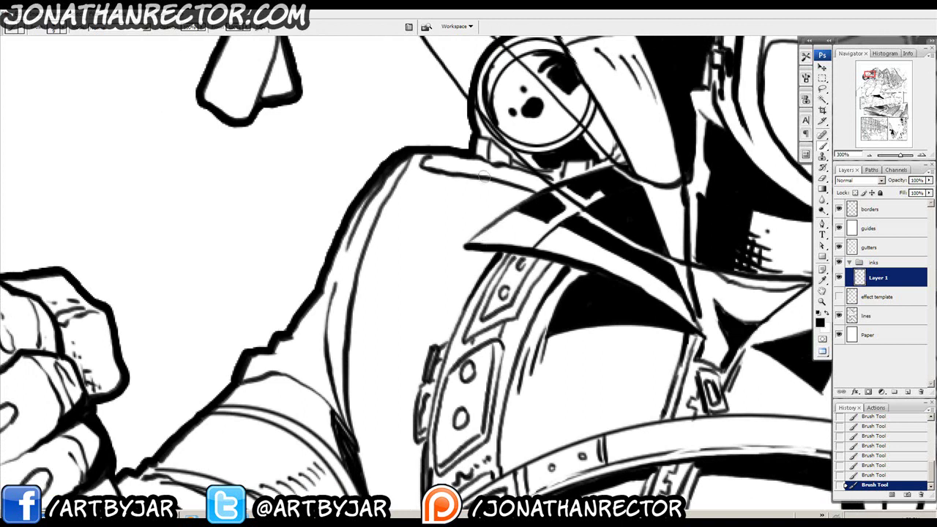
Lasso angular shadow shapes on the shoulder beneath the collar and a small wedge by the sleeve seam, and fill them black.
key(l)
mouse_move(465, 290)
mouse_down()
mouse_move(419, 211)
mouse_move(496, 227)
mouse_move(485, 208)
mouse_move(394, 194)
mouse_move(410, 161)
mouse_move(431, 159)
mouse_move(427, 169)
mouse_move(462, 192)
mouse_move(484, 184)
mouse_up()
drag(442, 189, 483, 189)
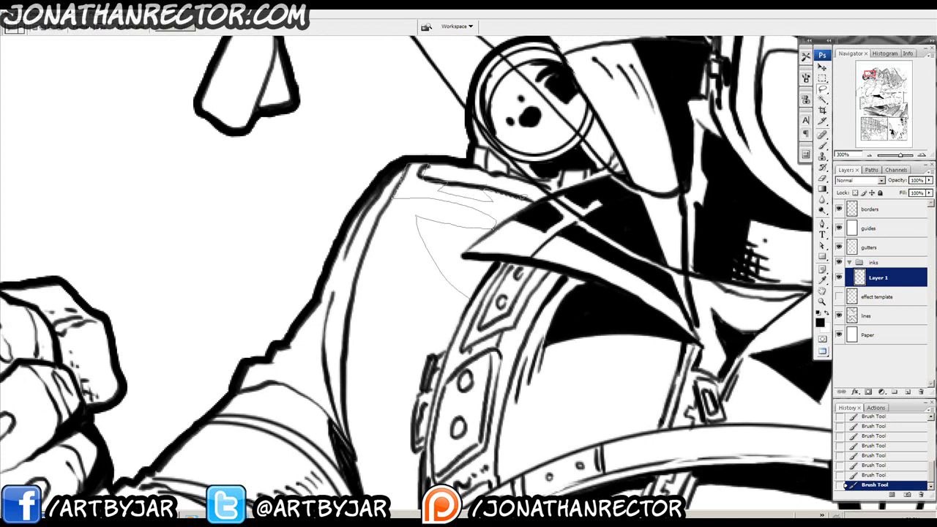
mouse_move(523, 216)
mouse_down()
mouse_move(506, 222)
mouse_move(517, 199)
mouse_move(530, 199)
mouse_up()
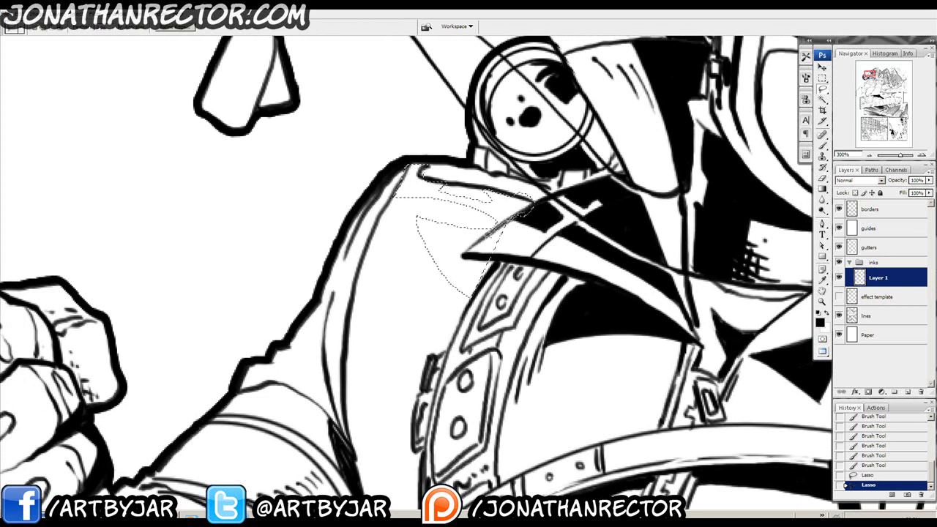
mouse_move(497, 256)
mouse_down()
mouse_move(532, 251)
mouse_move(533, 218)
mouse_up()
mouse_move(469, 255)
mouse_down()
mouse_move(500, 256)
mouse_move(473, 289)
mouse_up()
mouse_move(377, 224)
mouse_down()
mouse_move(398, 231)
mouse_move(372, 248)
mouse_up()
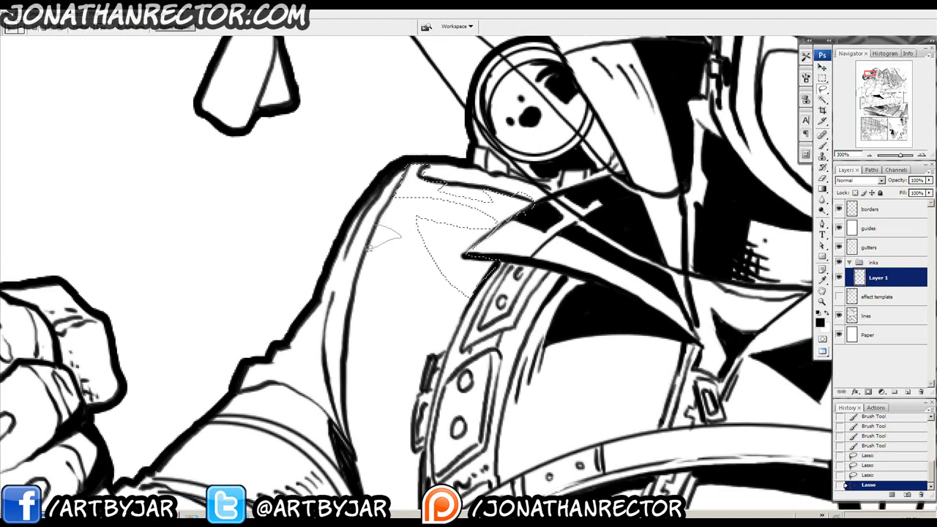
key(alt+BackSpace)
key(ctrl+d)
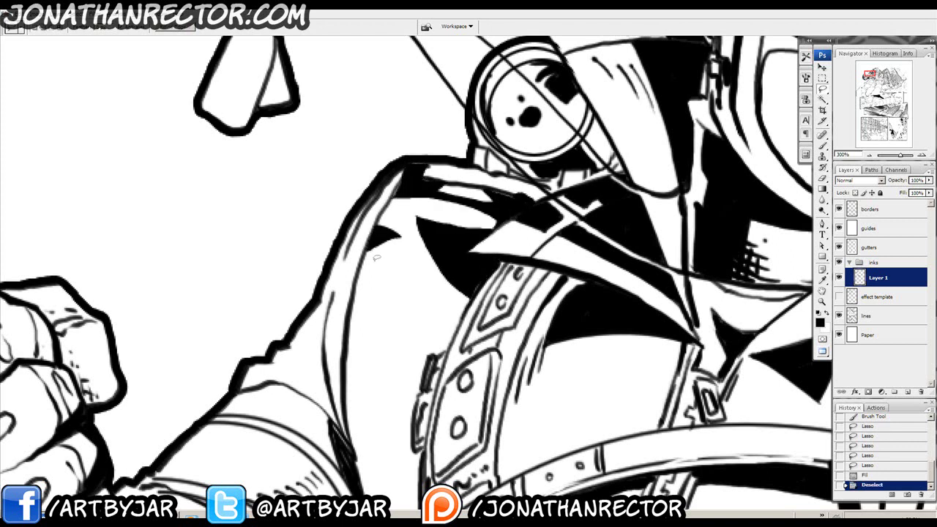
Touch up the shoulder shadow's edge with the brush and extend the black beside the harness strap under the collar.
key(b)
drag(402, 190, 399, 191)
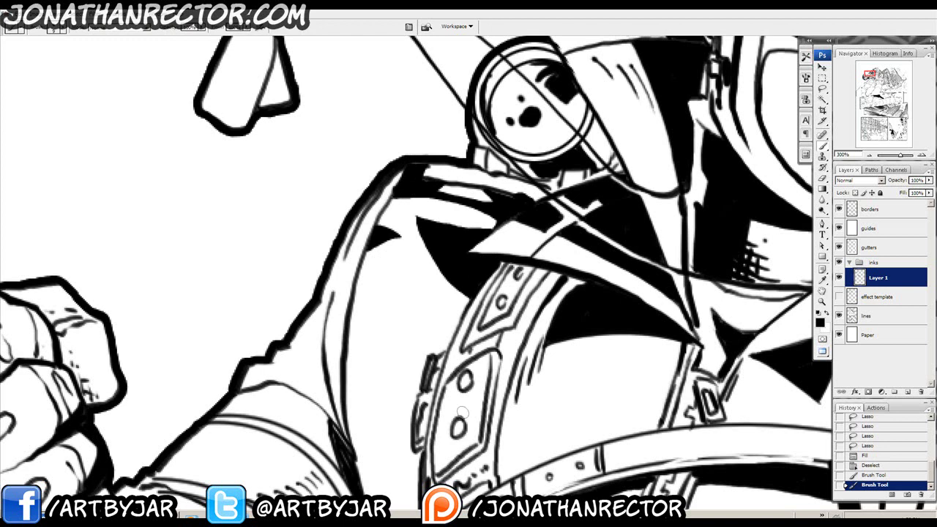
mouse_move(560, 283)
mouse_down()
mouse_move(374, 197)
mouse_move(370, 218)
mouse_move(379, 199)
mouse_move(372, 208)
mouse_move(357, 195)
mouse_move(369, 189)
mouse_move(400, 218)
mouse_up()
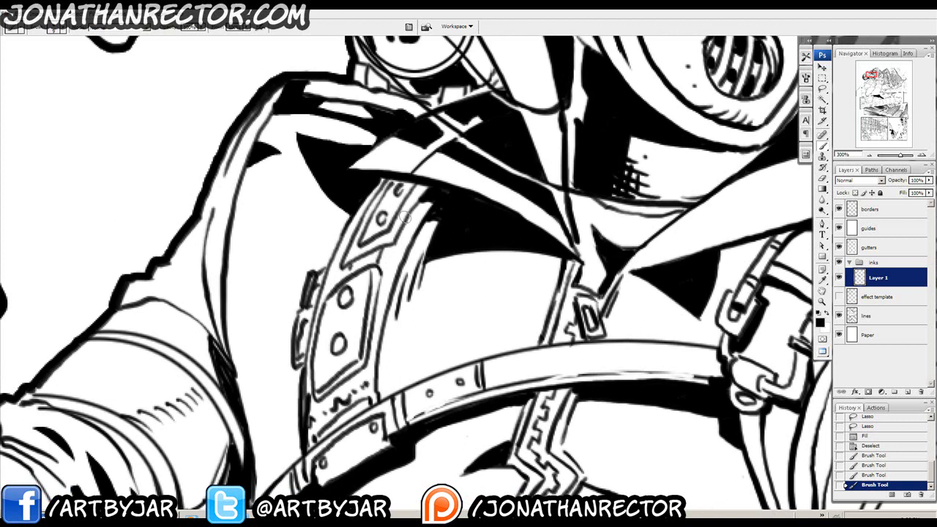
mouse_move(431, 277)
mouse_down()
mouse_move(461, 213)
mouse_move(429, 259)
mouse_up()
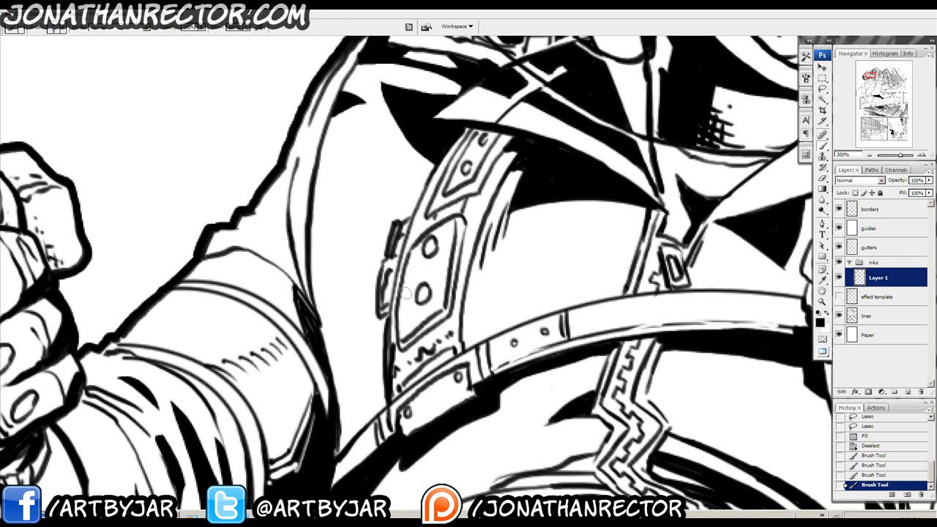
drag(515, 382, 331, 160)
drag(698, 326, 304, 265)
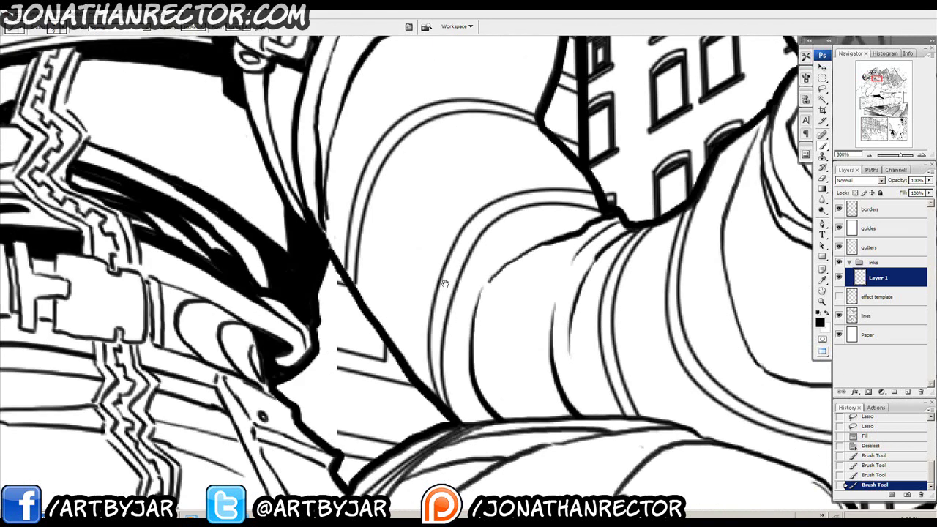
Outline a shadow shape with the brush along the inside of the glove cuff beneath the fist.
drag(542, 282, 301, 268)
drag(496, 210, 292, 413)
drag(372, 235, 411, 273)
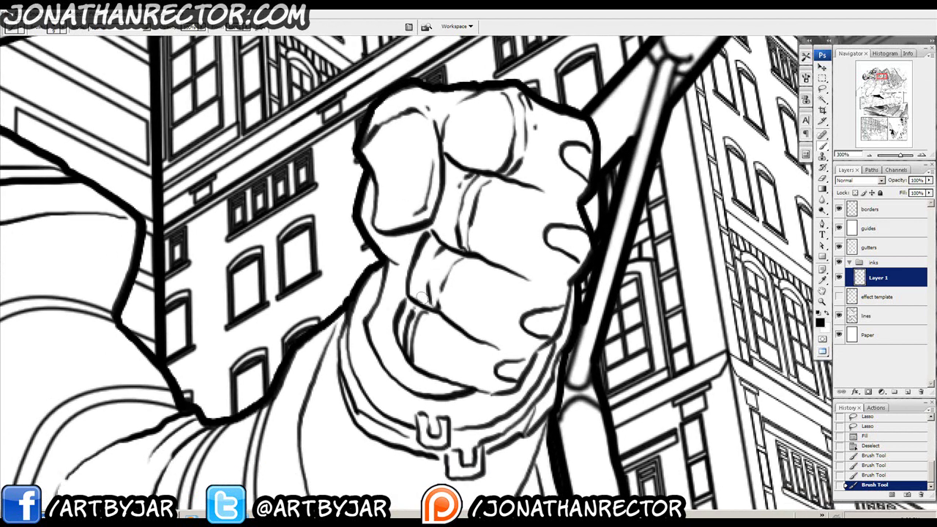
drag(365, 353, 402, 298)
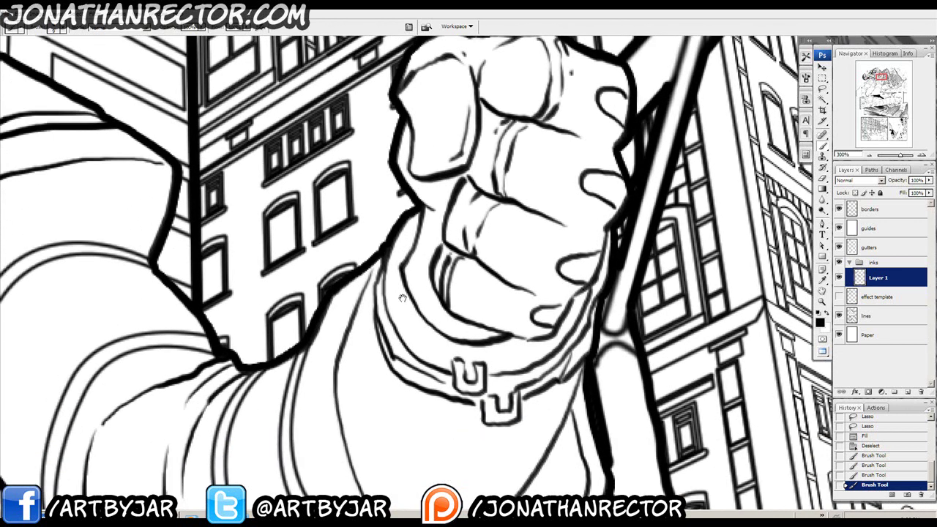
drag(407, 226, 407, 253)
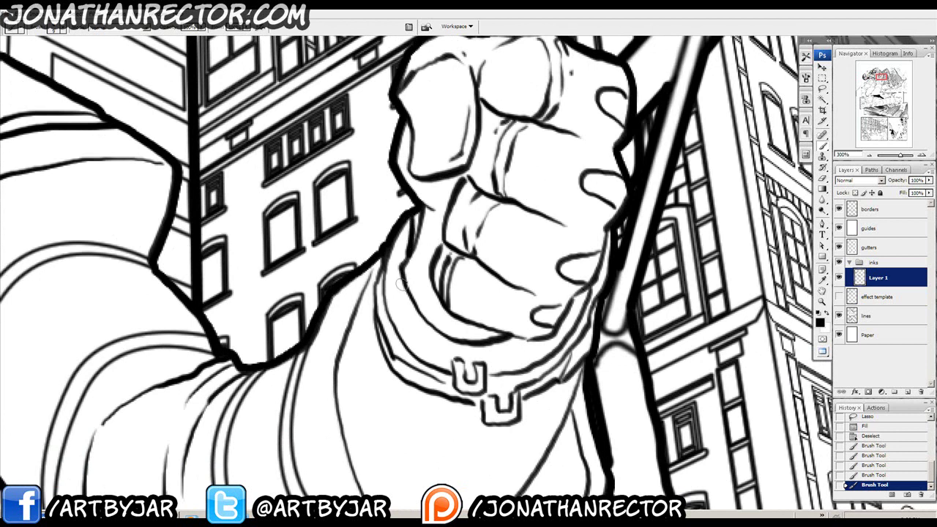
mouse_move(403, 284)
mouse_down()
mouse_move(411, 338)
mouse_move(391, 291)
mouse_move(429, 348)
mouse_move(431, 330)
mouse_move(398, 291)
mouse_move(432, 350)
mouse_move(440, 339)
mouse_move(491, 350)
mouse_move(522, 344)
mouse_move(486, 375)
mouse_up()
key(ctrl+z)
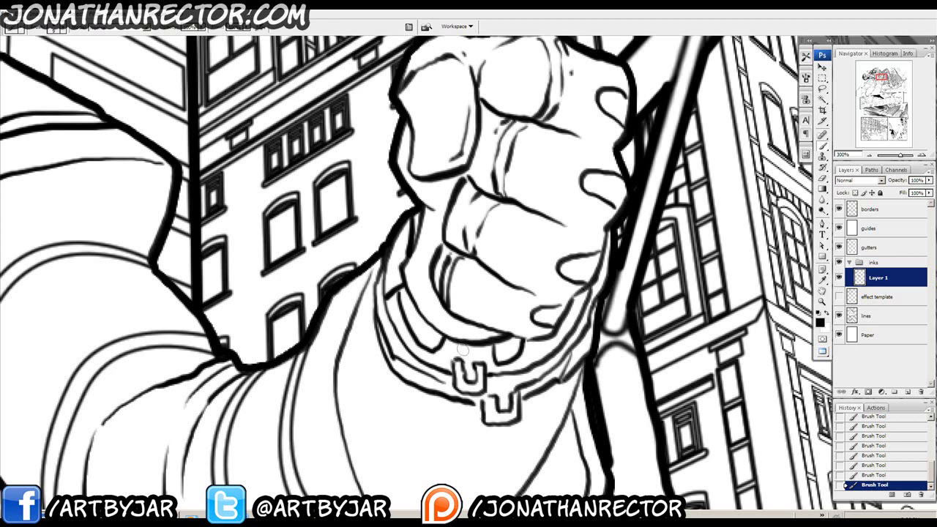
Select the outlined inner cuff area with the Magic Wand, expand the selection, fill it black and deselect.
key(w)
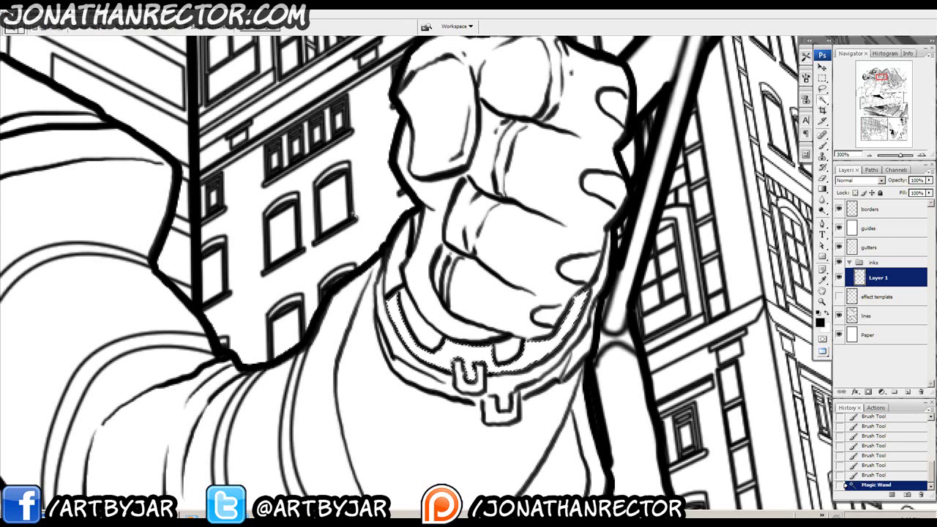
click(77, 22)
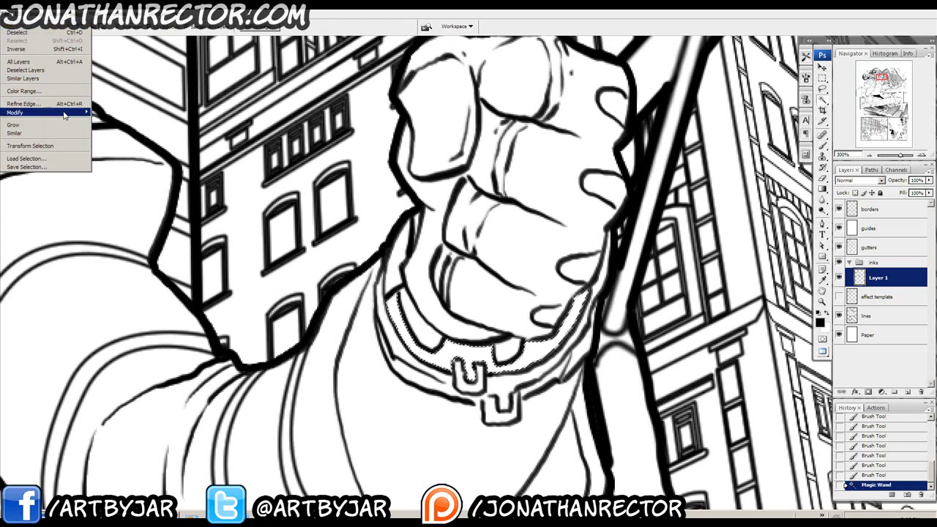
mouse_move(68, 117)
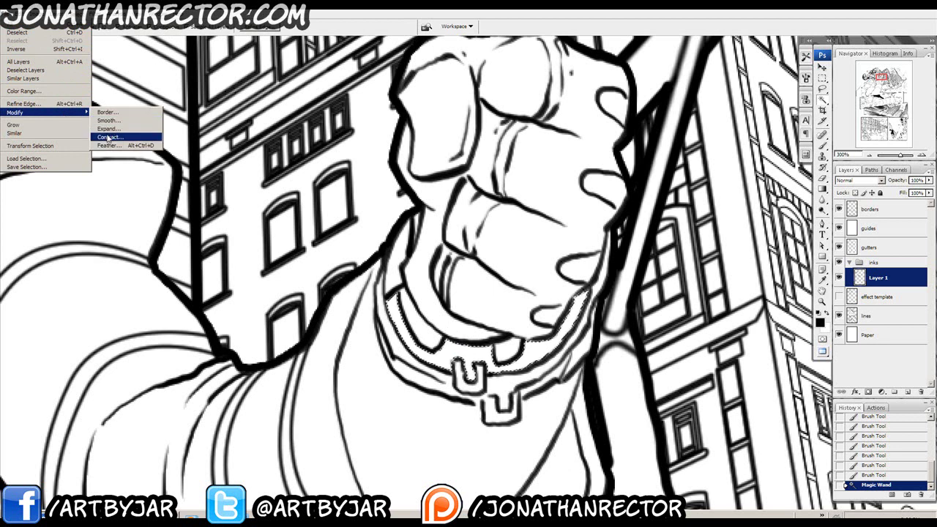
click(107, 129)
key(Return)
key(alt+BackSpace)
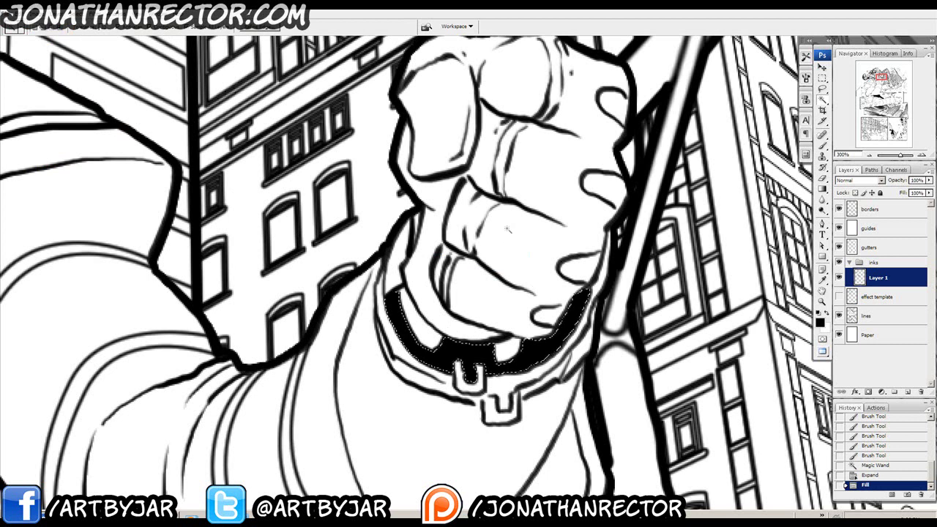
drag(438, 279, 445, 263)
key(ctrl+d)
Thicken the ink line beneath the fist's lowest finger where it meets the black cuff shadow, using the 9 px brush.
key(s)
key(b)
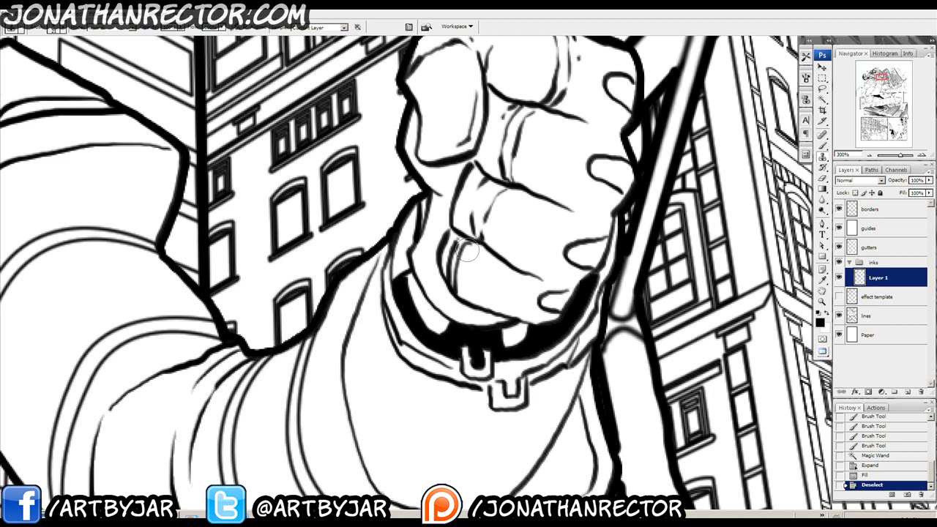
mouse_move(440, 249)
mouse_down()
mouse_move(461, 278)
mouse_move(434, 282)
mouse_up()
right_click(472, 247)
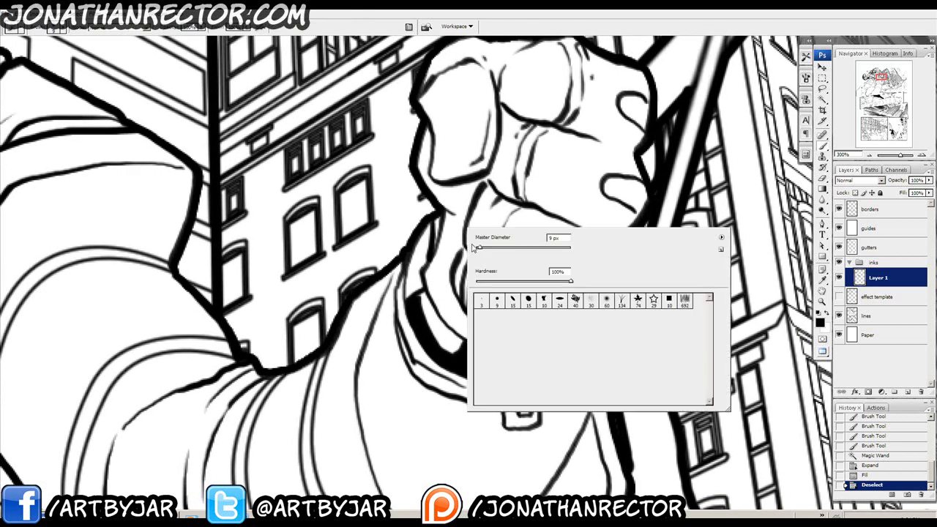
drag(426, 249, 411, 239)
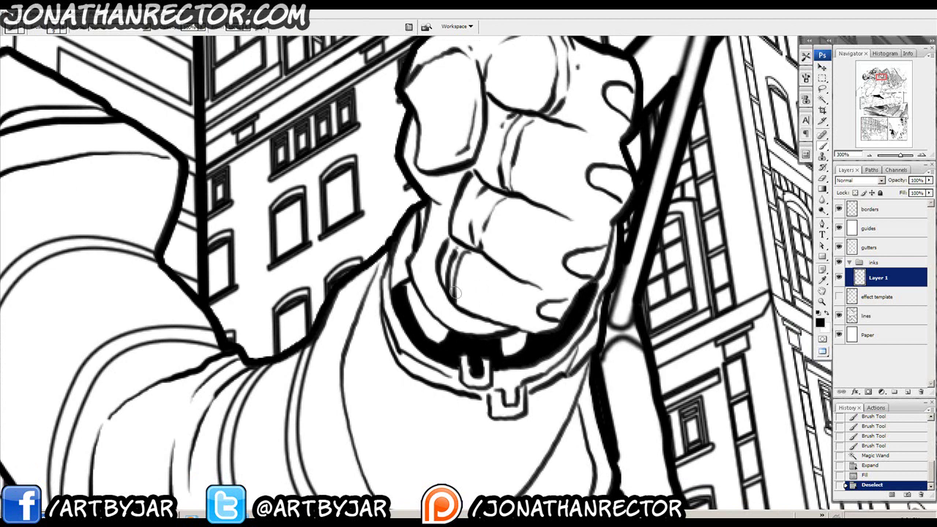
mouse_move(439, 279)
mouse_down()
mouse_move(484, 322)
mouse_move(509, 331)
mouse_move(432, 308)
mouse_move(414, 271)
mouse_move(486, 333)
mouse_move(436, 319)
mouse_move(409, 274)
mouse_move(446, 314)
mouse_up()
key(space)
drag(433, 282, 444, 372)
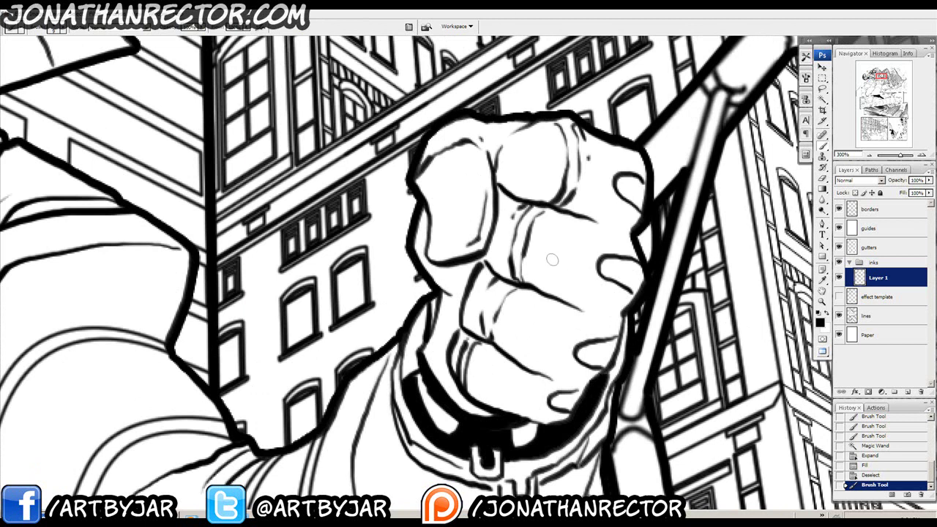
Brush heavy black line weight into the creases between the thumb and the two lower folded fingers.
key(space)
drag(502, 261, 473, 248)
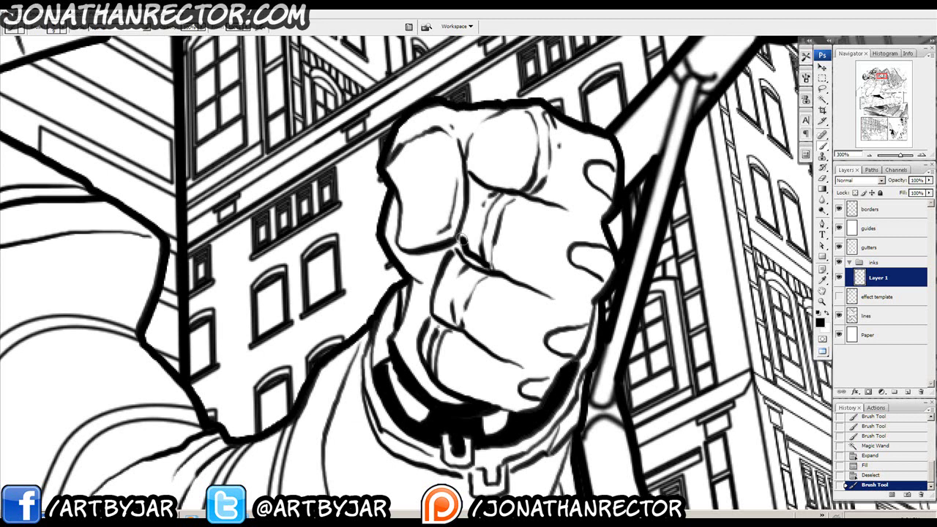
mouse_move(459, 236)
mouse_down()
mouse_move(483, 273)
mouse_move(495, 271)
mouse_up()
key(space)
drag(456, 321, 471, 283)
mouse_move(499, 314)
mouse_down()
mouse_move(458, 278)
mouse_move(453, 257)
mouse_move(473, 216)
mouse_move(448, 245)
mouse_move(452, 276)
mouse_move(477, 293)
mouse_move(448, 281)
mouse_move(434, 306)
mouse_move(443, 333)
mouse_move(486, 374)
mouse_up()
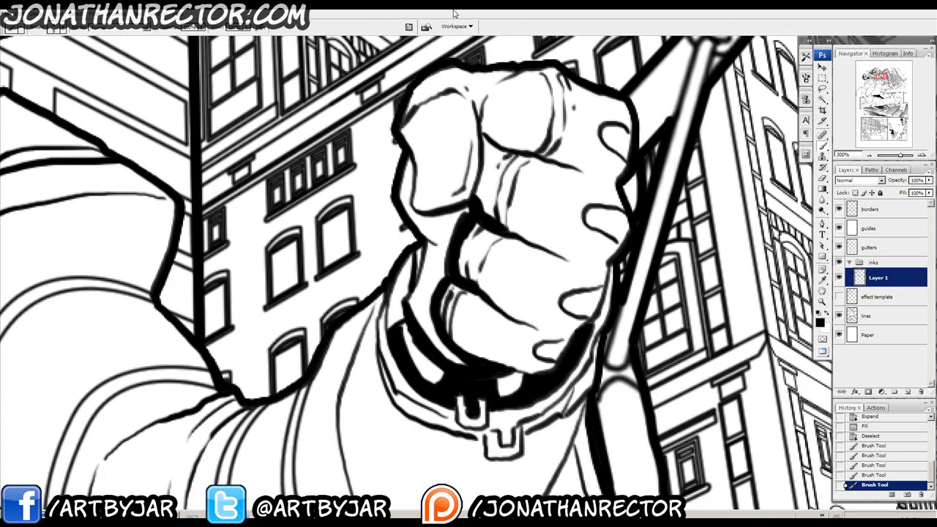
Add line weight between the thumb and the top finger and along the contour line of the finger below it.
drag(480, 115, 477, 174)
drag(510, 137, 493, 148)
drag(493, 148, 474, 163)
key(ctrl+z)
mouse_move(540, 224)
mouse_down()
mouse_move(532, 200)
mouse_move(565, 210)
mouse_up()
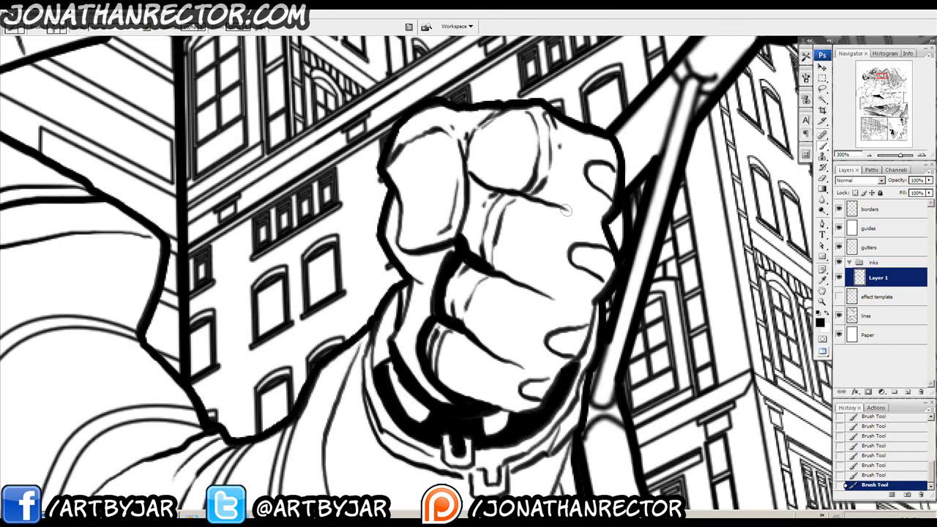
Brush small black shadows beside the U-shaped marks at the outer ends of the fingers.
drag(538, 274, 550, 241)
mouse_move(581, 330)
mouse_down()
mouse_move(555, 331)
mouse_move(552, 316)
mouse_move(520, 302)
mouse_up()
mouse_move(543, 376)
mouse_down()
mouse_move(565, 351)
mouse_move(515, 317)
mouse_up()
mouse_move(594, 246)
mouse_down()
mouse_move(538, 309)
mouse_move(561, 290)
mouse_move(548, 287)
mouse_up()
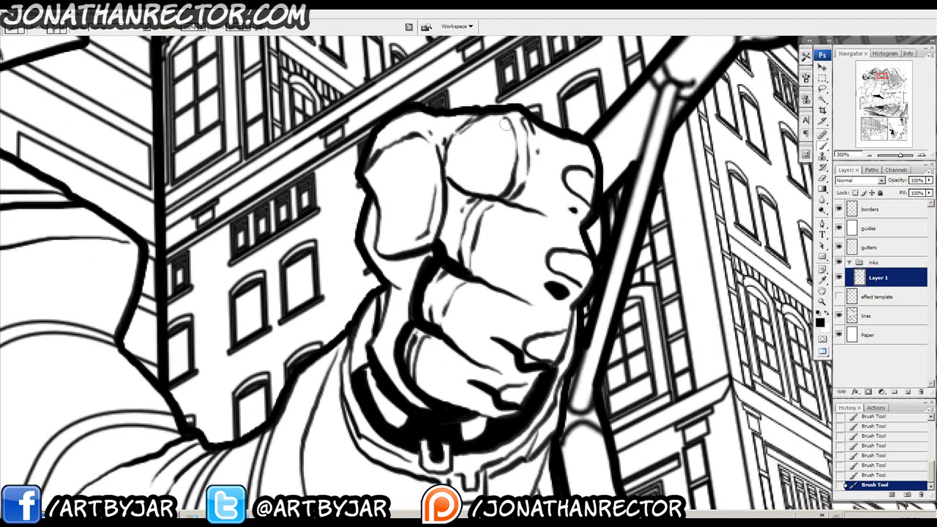
Add short hatch ticks along the two lower fingers and small dots beside the shadow on the finger above.
drag(506, 125, 544, 123)
drag(544, 331, 502, 319)
mouse_move(515, 379)
mouse_down()
mouse_move(523, 386)
mouse_move(489, 371)
mouse_up()
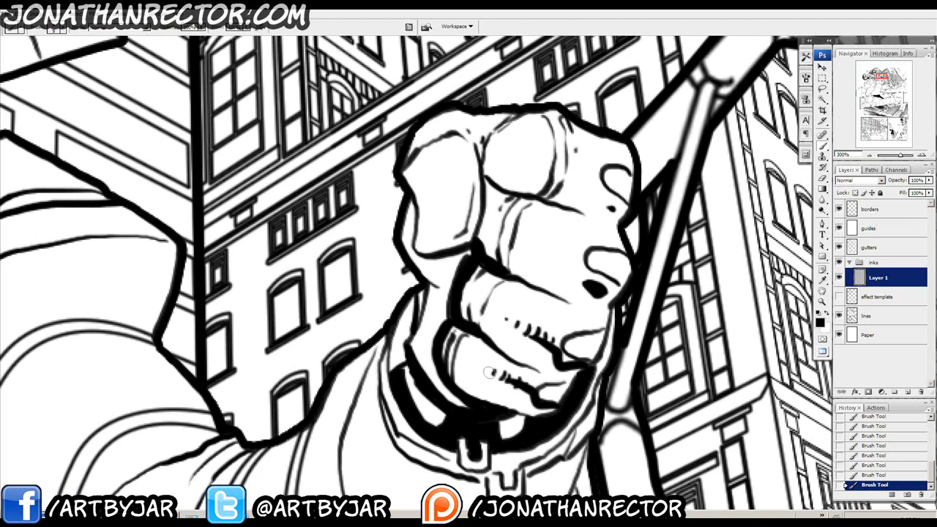
drag(504, 270, 469, 329)
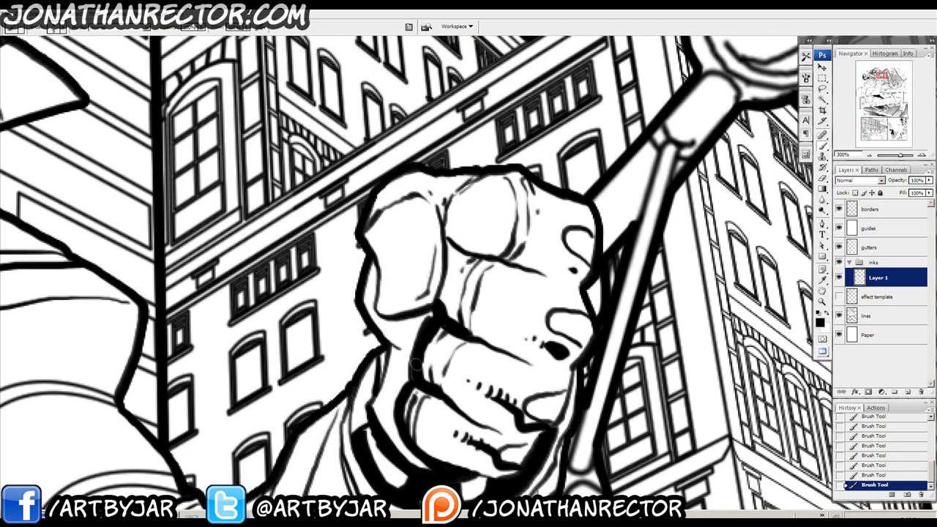
mouse_move(411, 243)
mouse_down()
mouse_move(432, 207)
mouse_move(392, 283)
mouse_move(437, 287)
mouse_up()
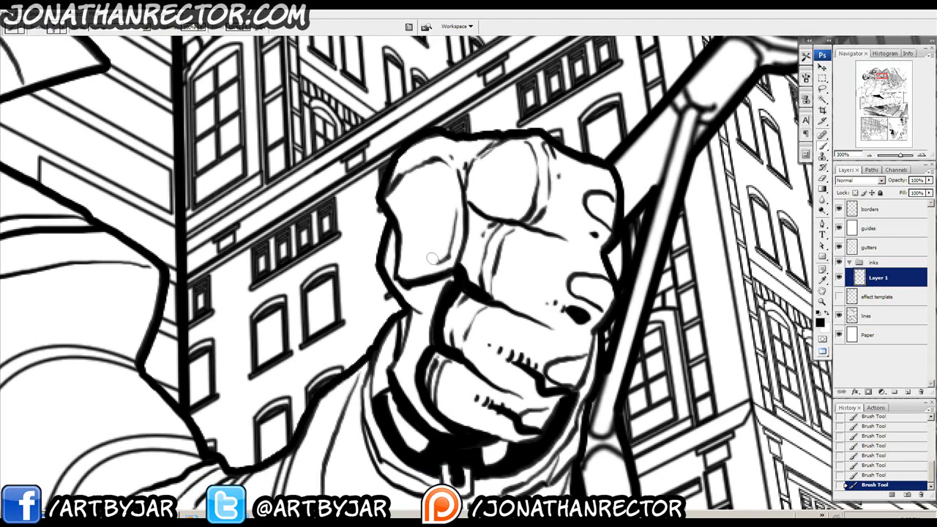
Add a row of short hatch ticks and two dots on the thumb, and thicken its lower outline.
drag(438, 253, 429, 263)
drag(422, 256, 412, 264)
click(422, 229)
click(432, 200)
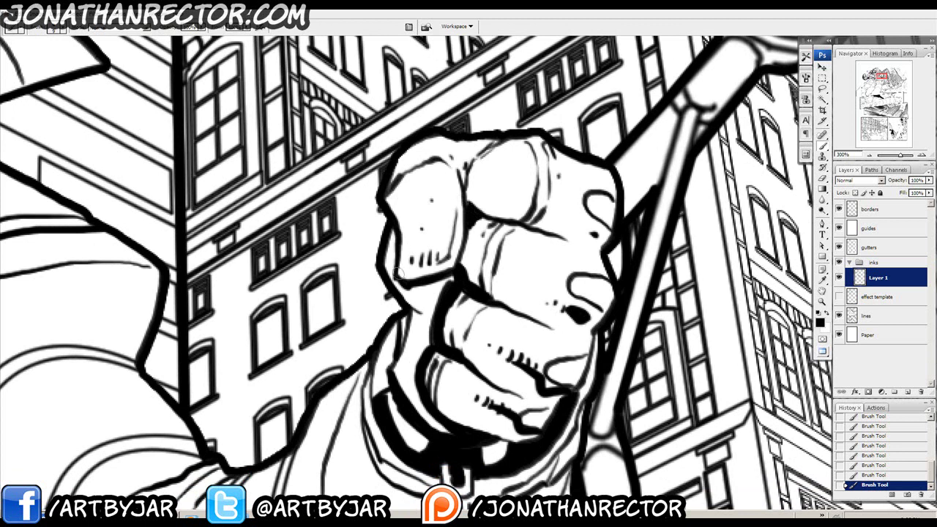
drag(402, 315, 401, 337)
drag(479, 211, 444, 277)
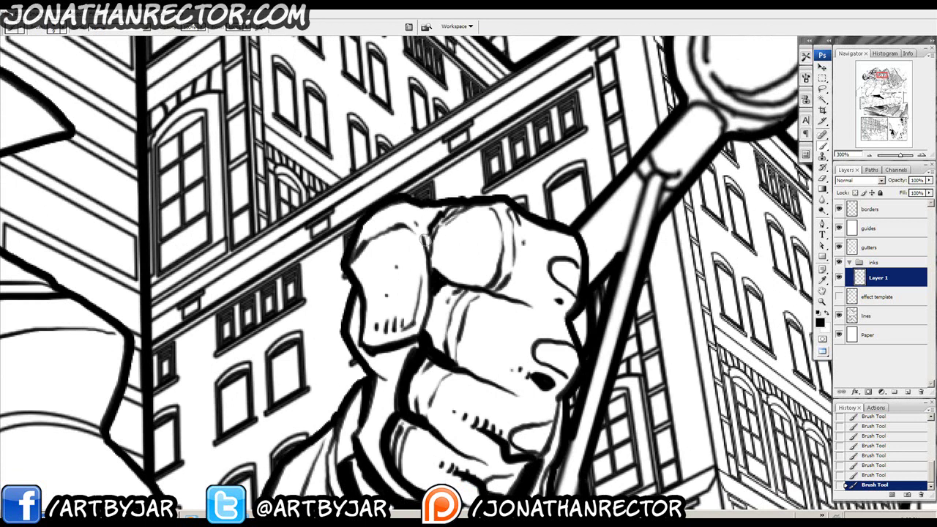
Ink small crease marks on the finger joints of the clenched fist beside the street lamp.
drag(439, 321, 471, 223)
drag(552, 304, 547, 300)
drag(569, 215, 560, 204)
drag(432, 291, 569, 213)
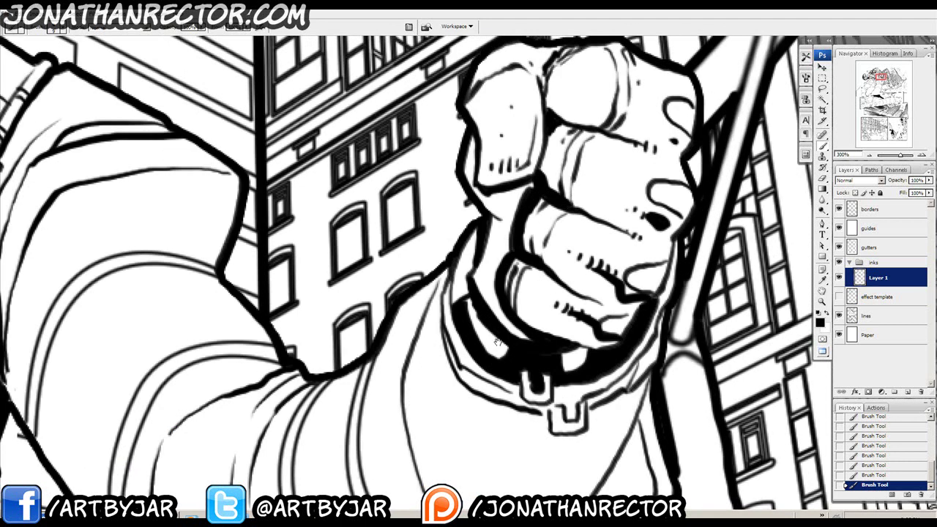
drag(498, 342, 487, 263)
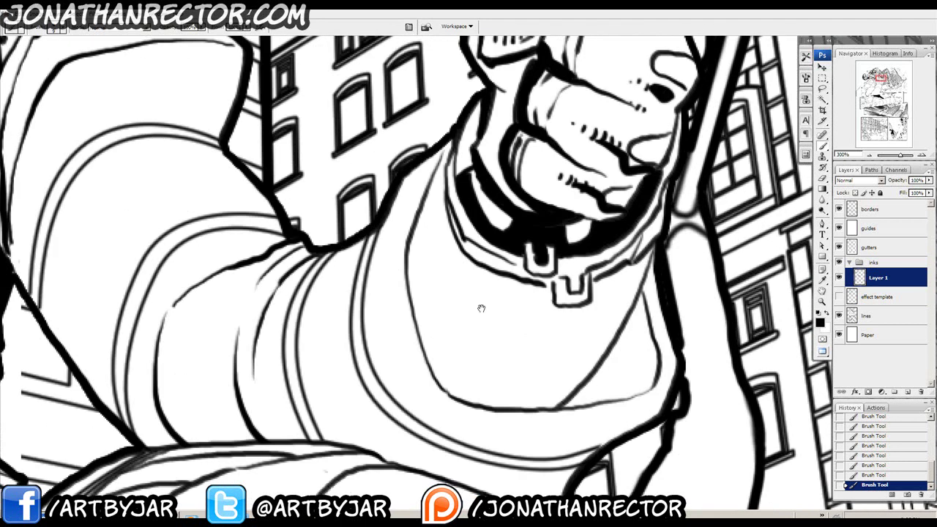
Select the small triangular area on the sleeve below the cuff with the Magic Wand, expand the selection, fill it black and deselect.
key(w)
click(632, 354)
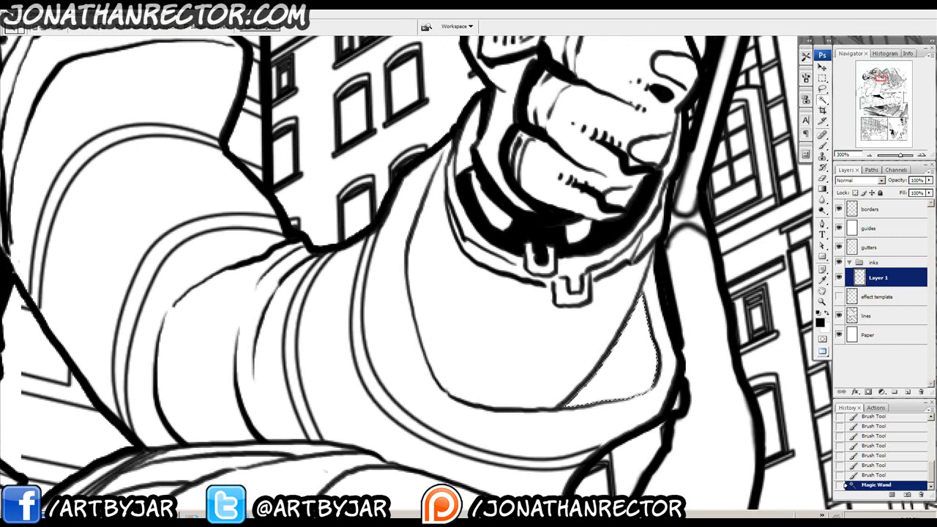
key(alt+s)
mouse_move(73, 112)
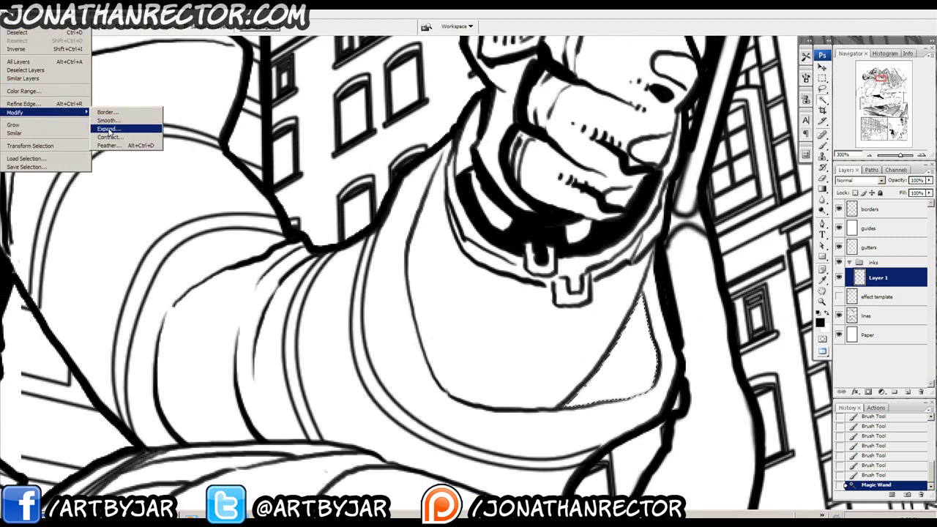
click(108, 129)
key(Return)
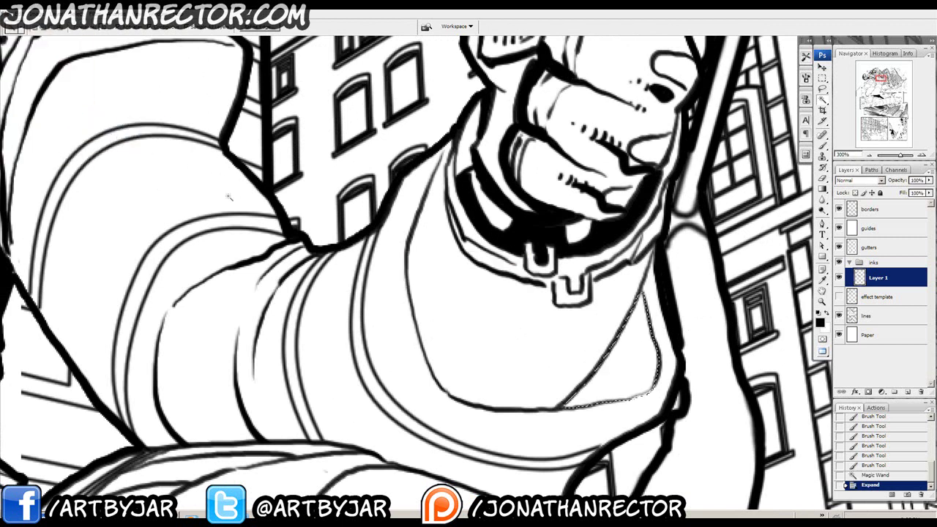
key(alt+BackSpace)
key(ctrl+d)
Touch up the edges of the black triangular sleeve patch with the Brush.
key(b)
mouse_move(641, 294)
mouse_down()
mouse_move(692, 265)
mouse_move(704, 227)
mouse_move(695, 257)
mouse_up()
drag(610, 374, 673, 353)
mouse_move(557, 226)
mouse_down()
mouse_move(523, 239)
mouse_move(439, 216)
mouse_move(443, 296)
mouse_move(522, 253)
mouse_up()
Lasso jagged shadow shapes across the sleeve below the cuff, leaving pointed highlights, then fill them black and deselect.
key(l)
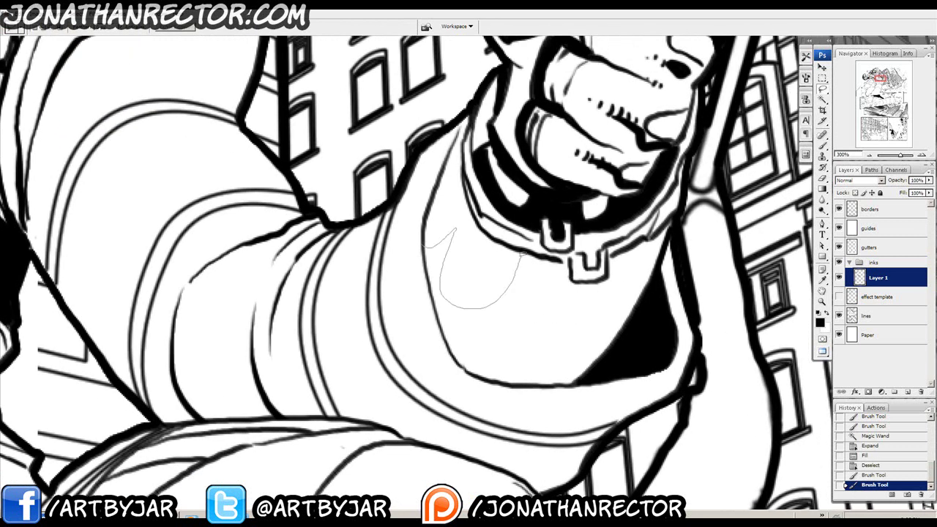
mouse_move(590, 281)
mouse_down()
mouse_move(561, 330)
mouse_move(622, 264)
mouse_up()
drag(663, 223, 602, 327)
drag(505, 382, 526, 327)
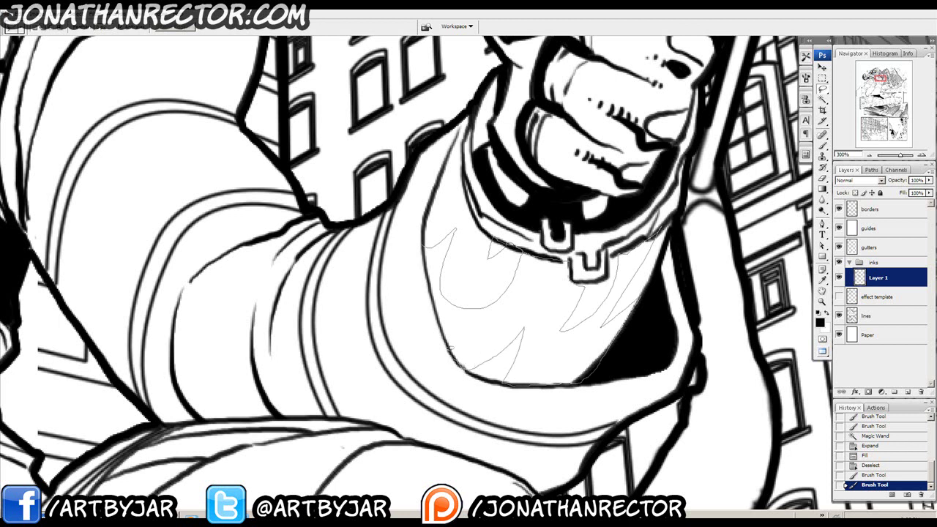
drag(432, 293, 425, 249)
key(alt+BackSpace)
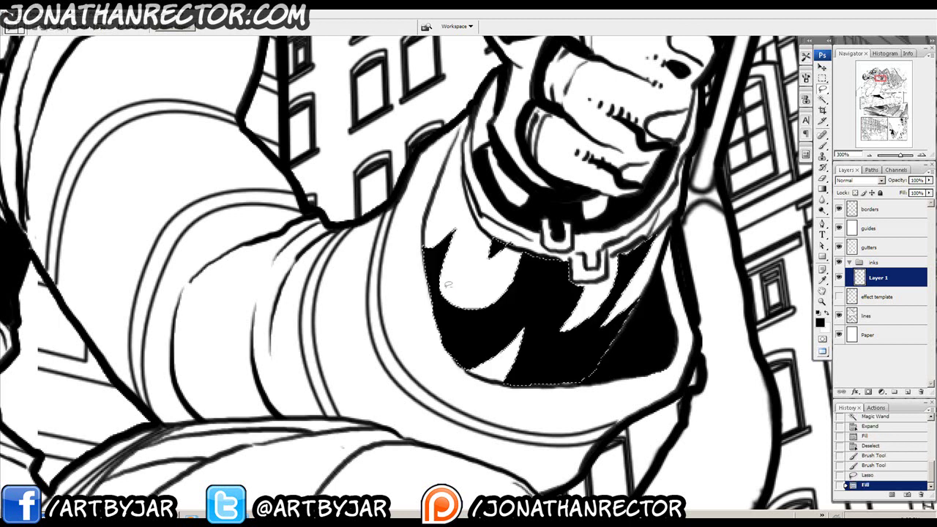
key(ctrl+d)
Refine the sleeve shadow with the Brush and ink a dark drop shadow beneath the cuff's buckle tab.
key(b)
drag(608, 350, 649, 287)
mouse_move(629, 251)
mouse_down()
mouse_move(673, 216)
mouse_move(618, 323)
mouse_move(591, 339)
mouse_up()
drag(529, 281, 497, 415)
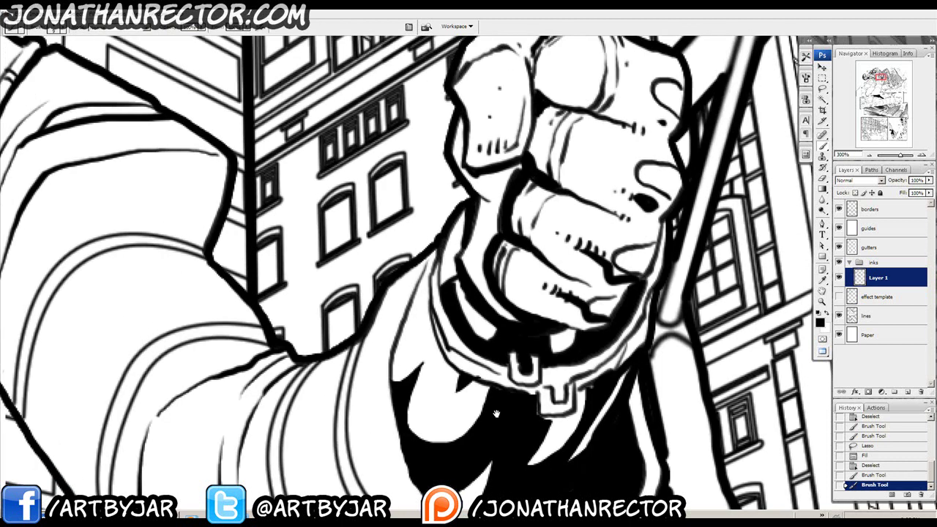
drag(530, 326, 594, 257)
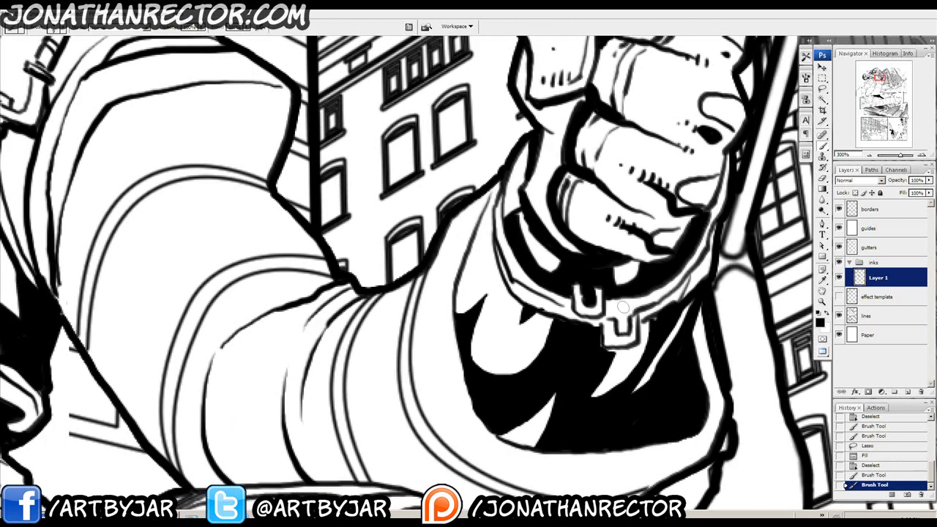
mouse_move(613, 352)
mouse_down()
mouse_move(631, 352)
mouse_move(604, 353)
mouse_move(593, 336)
mouse_up()
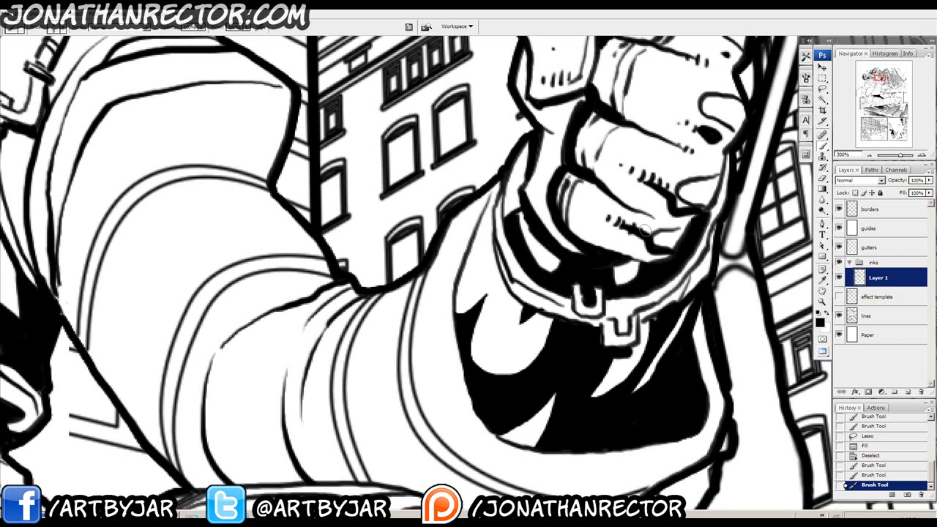
drag(552, 427, 537, 317)
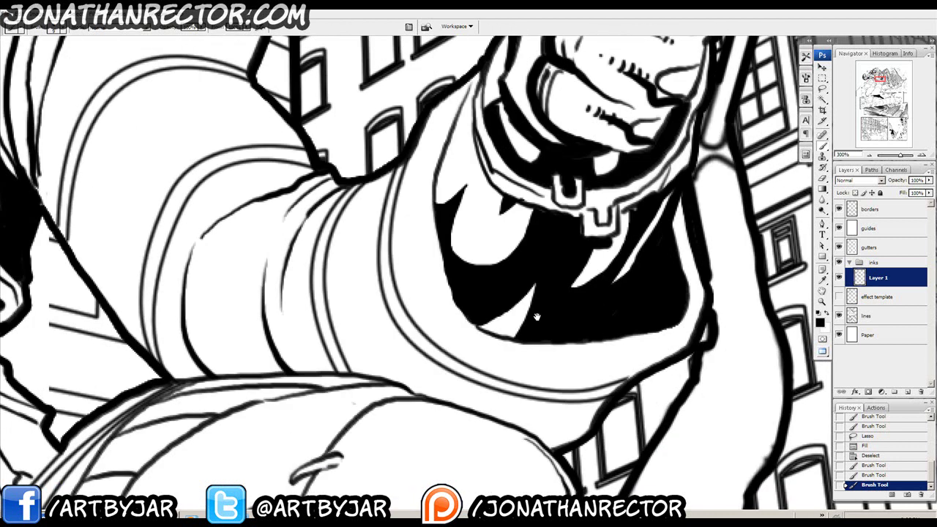
Outline a tapering shadow shape along the band below the cuff, adding feathered ticks and dots above its tip.
mouse_move(697, 332)
mouse_down()
mouse_move(663, 346)
mouse_move(551, 358)
mouse_move(474, 347)
mouse_move(408, 265)
mouse_move(407, 307)
mouse_move(440, 343)
mouse_up()
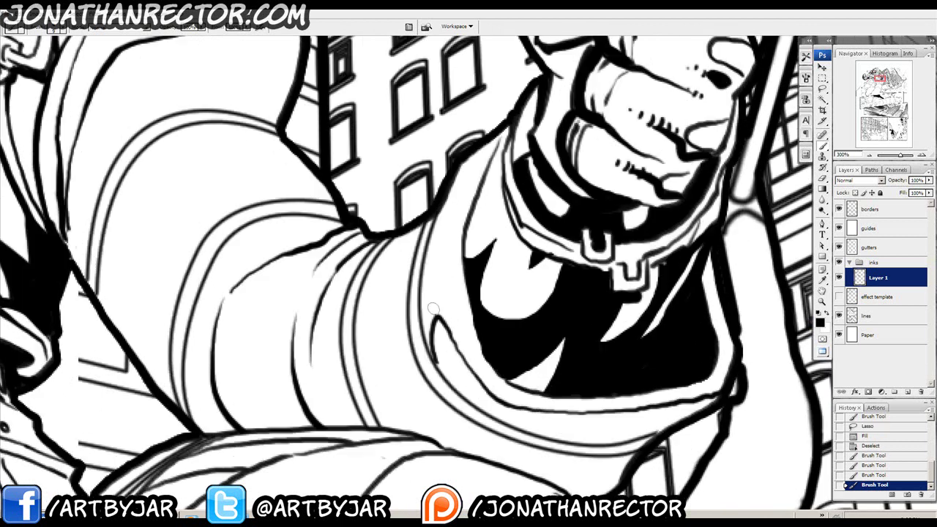
mouse_move(455, 306)
mouse_down()
mouse_move(453, 320)
mouse_move(440, 303)
mouse_move(434, 327)
mouse_up()
click(440, 276)
click(446, 248)
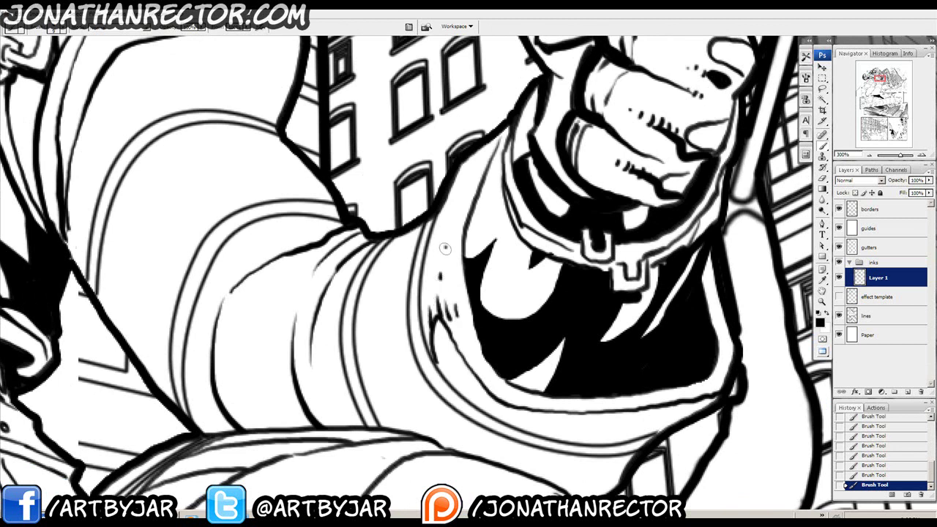
Outline curved fold shadows between the forearm seams and mark the areas meant for black with small X marks.
mouse_move(446, 358)
mouse_down()
mouse_move(442, 366)
mouse_move(470, 339)
mouse_move(445, 347)
mouse_move(415, 257)
mouse_up()
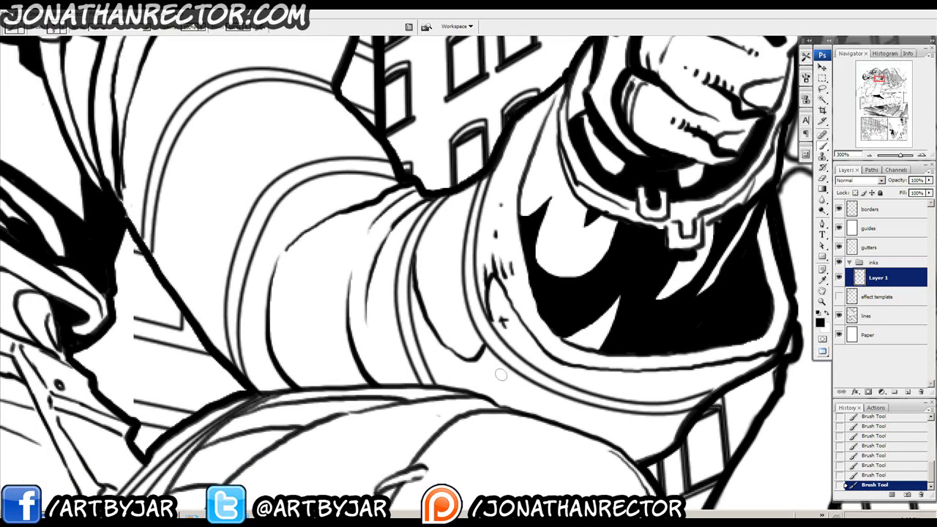
mouse_move(410, 349)
mouse_down()
mouse_move(479, 393)
mouse_move(459, 395)
mouse_move(433, 378)
mouse_move(415, 322)
mouse_move(421, 344)
mouse_up()
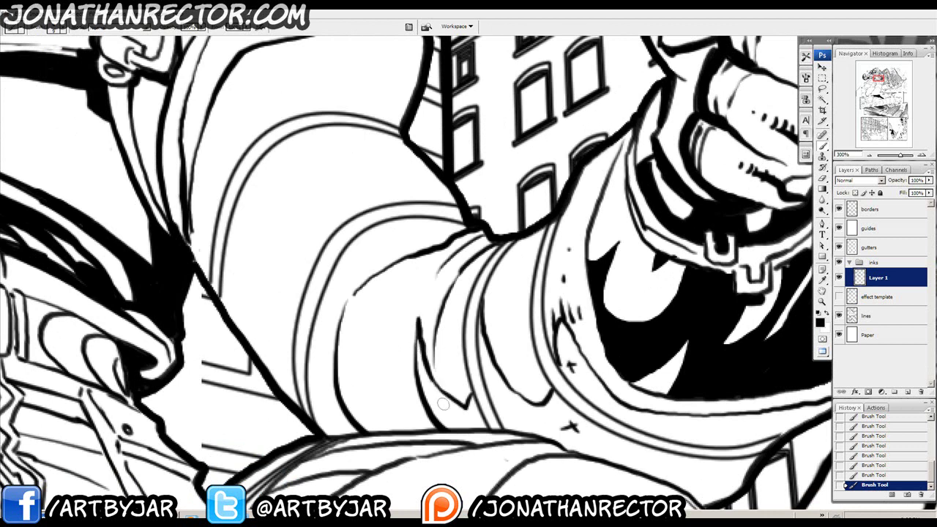
mouse_move(394, 410)
mouse_down()
mouse_move(441, 380)
mouse_move(468, 396)
mouse_move(439, 377)
mouse_move(438, 261)
mouse_move(410, 359)
mouse_move(397, 284)
mouse_move(384, 344)
mouse_up()
mouse_move(407, 391)
mouse_down()
mouse_move(421, 395)
mouse_move(423, 386)
mouse_up()
Lasso the long curved fold shadows on the forearm near the elbow, fill them black and deselect.
drag(339, 337, 364, 352)
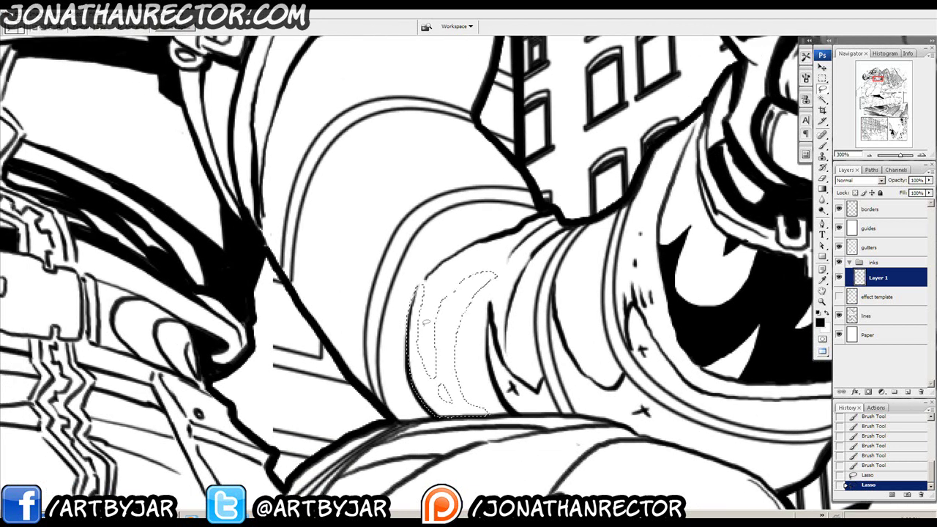
mouse_move(413, 370)
mouse_down()
mouse_move(410, 277)
mouse_move(433, 229)
mouse_move(397, 273)
mouse_move(378, 357)
mouse_move(383, 411)
mouse_move(438, 413)
mouse_up()
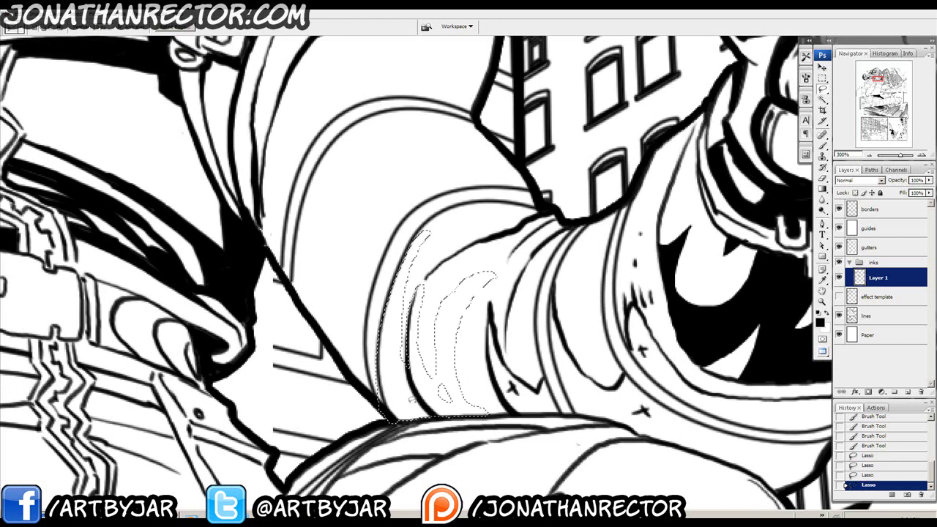
key(alt+BackSpace)
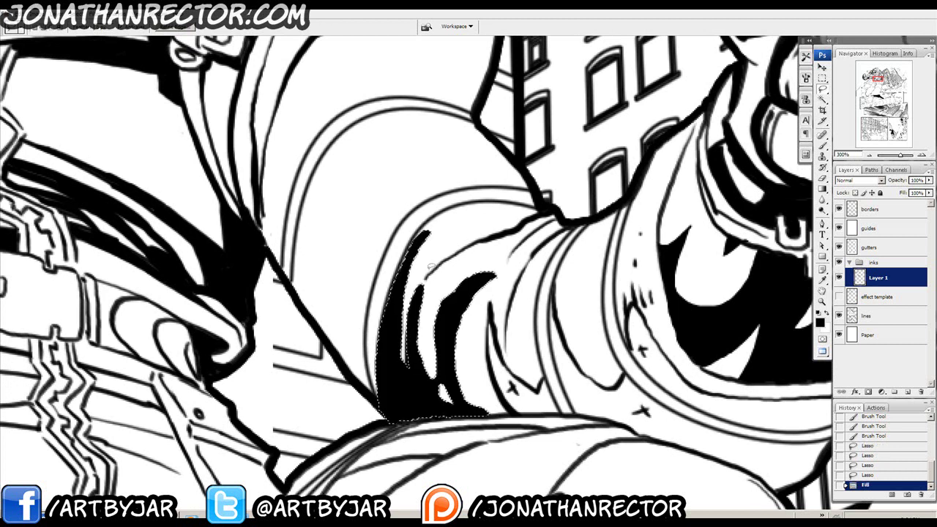
key(ctrl+d)
Smooth and thicken the edges of the black fold shadows beside the elbow seam with the Brush.
key(b)
drag(444, 295, 483, 333)
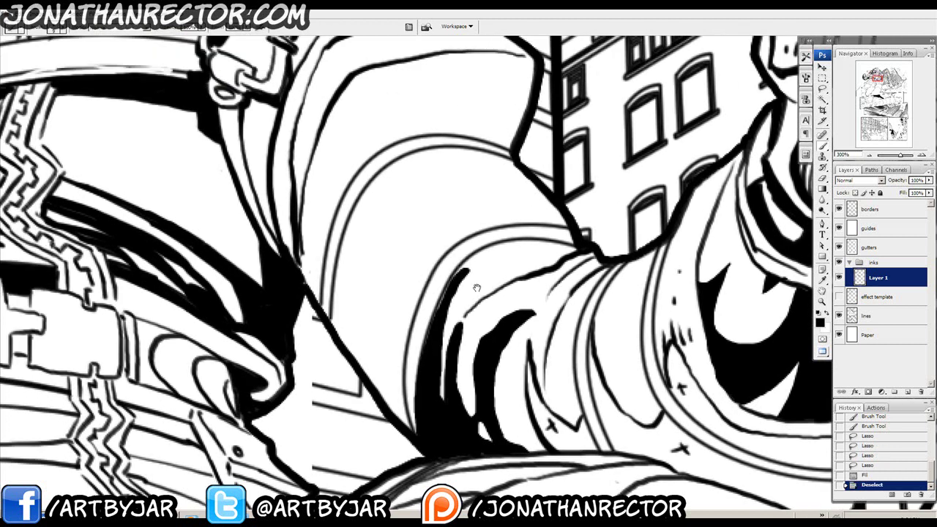
drag(454, 278, 438, 317)
drag(436, 316, 421, 382)
drag(422, 373, 418, 403)
drag(436, 319, 432, 338)
drag(449, 283, 418, 341)
mouse_move(342, 341)
mouse_down()
mouse_move(352, 374)
mouse_move(313, 330)
mouse_up()
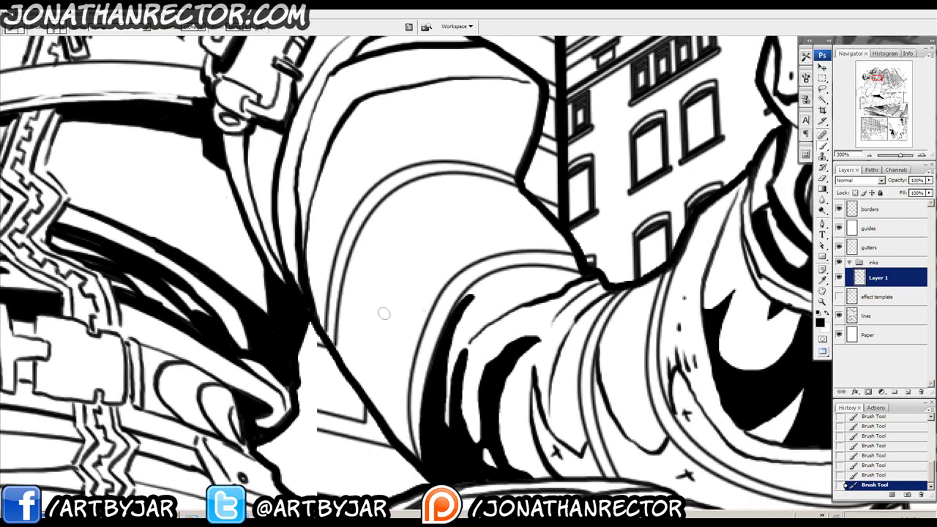
Ink a curved shadow outline with a thin inner crescent along the underside of the sleeve section above the elbow.
drag(393, 261, 406, 295)
mouse_move(466, 287)
mouse_down()
mouse_move(548, 247)
mouse_move(681, 263)
mouse_up()
mouse_move(241, 249)
mouse_down()
mouse_move(424, 281)
mouse_move(470, 212)
mouse_move(206, 206)
mouse_up()
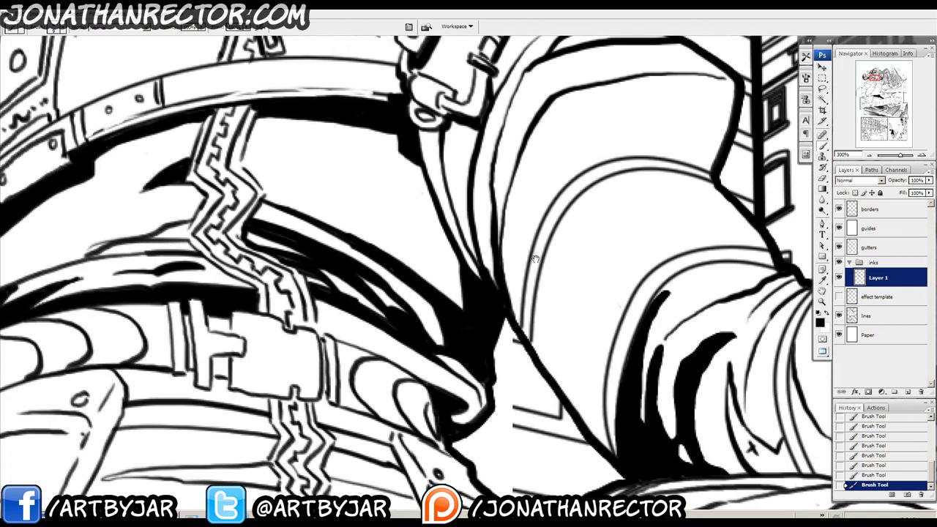
mouse_move(609, 359)
mouse_down()
mouse_move(589, 353)
mouse_move(545, 257)
mouse_move(570, 337)
mouse_up()
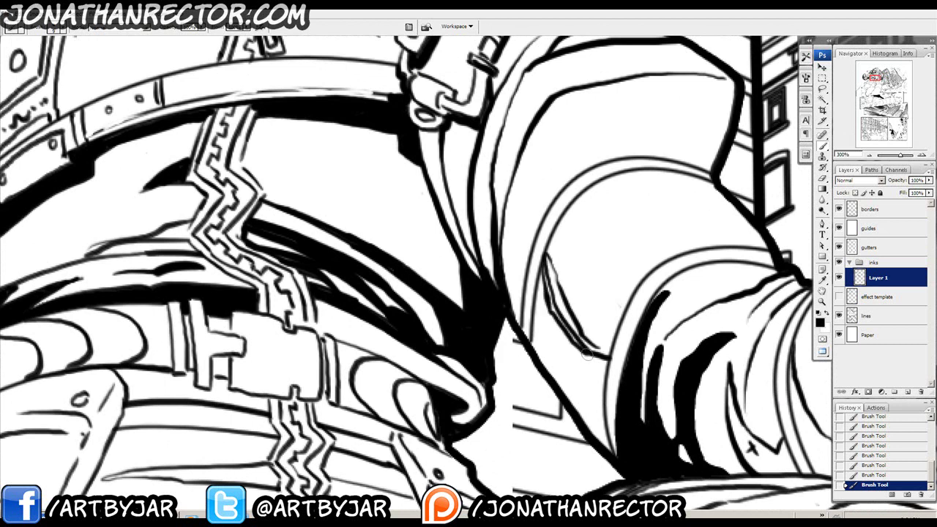
drag(539, 207, 569, 325)
Undo a stray stroke, outline the shadow edge at the outer side of the upper sleeve, and mark the enclosed area with an X.
mouse_move(579, 236)
mouse_down()
mouse_move(585, 223)
mouse_move(470, 265)
mouse_up()
key(ctrl+z)
drag(619, 224, 621, 286)
drag(433, 338, 456, 304)
drag(471, 252, 480, 263)
drag(480, 252, 460, 275)
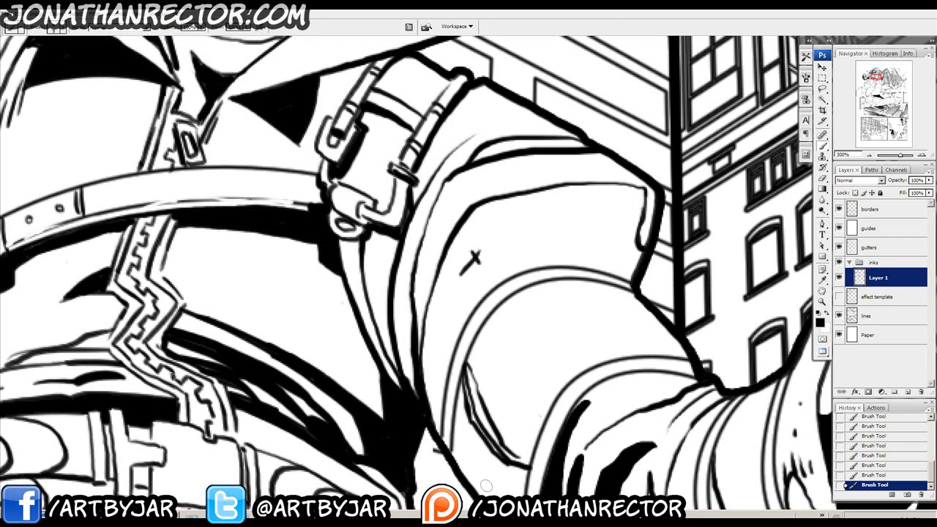
Select all the X-marked shadow areas from the cuff band up to the upper sleeve with the Magic Wand.
drag(632, 385, 448, 232)
drag(662, 414, 533, 304)
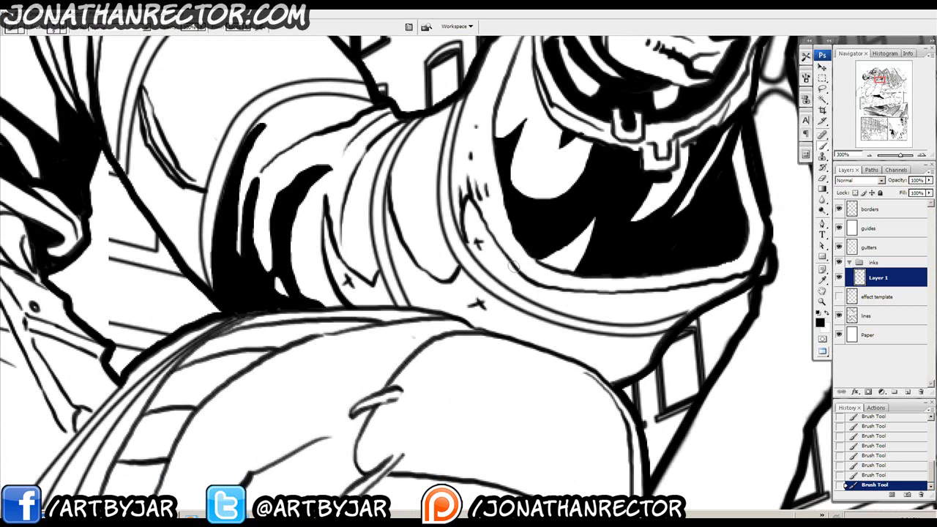
key(w)
click(495, 261)
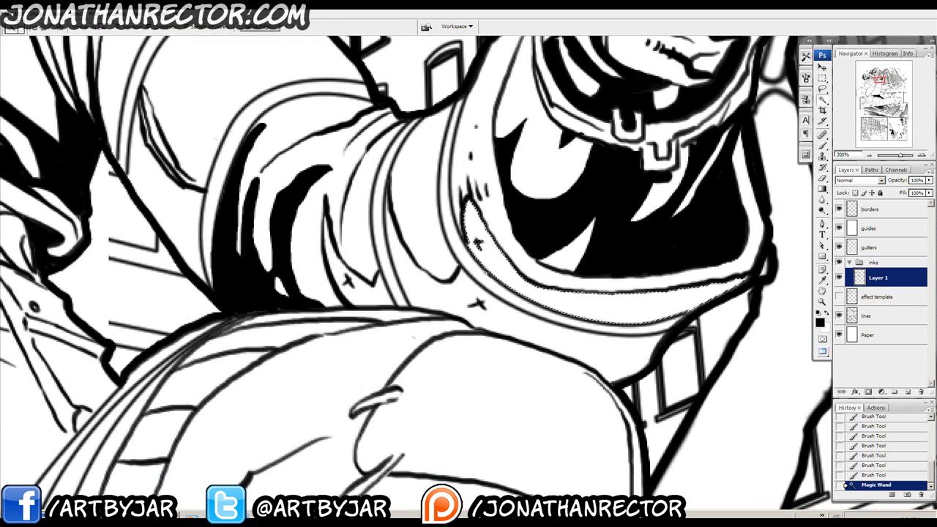
drag(422, 282, 467, 292)
shift+click(467, 295)
shift+click(410, 302)
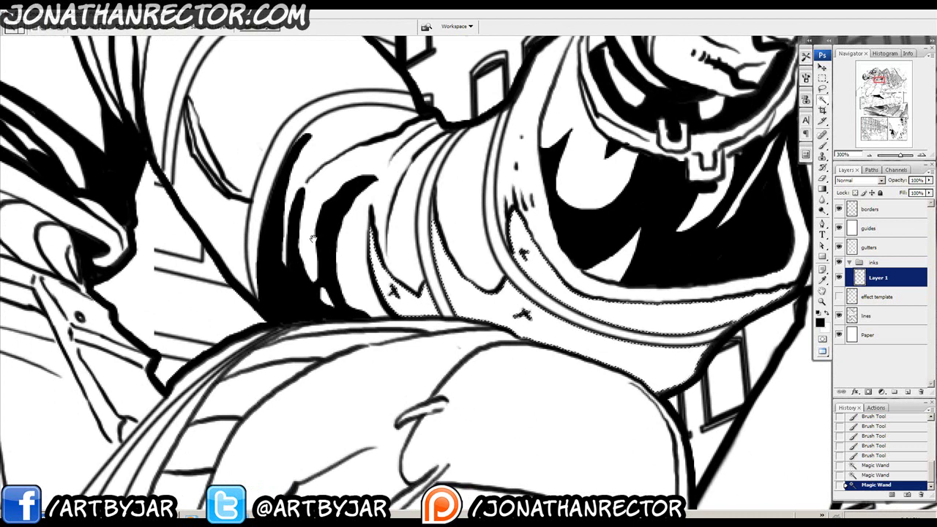
drag(192, 170, 343, 298)
shift+click(343, 298)
drag(407, 90, 414, 202)
shift+click(414, 201)
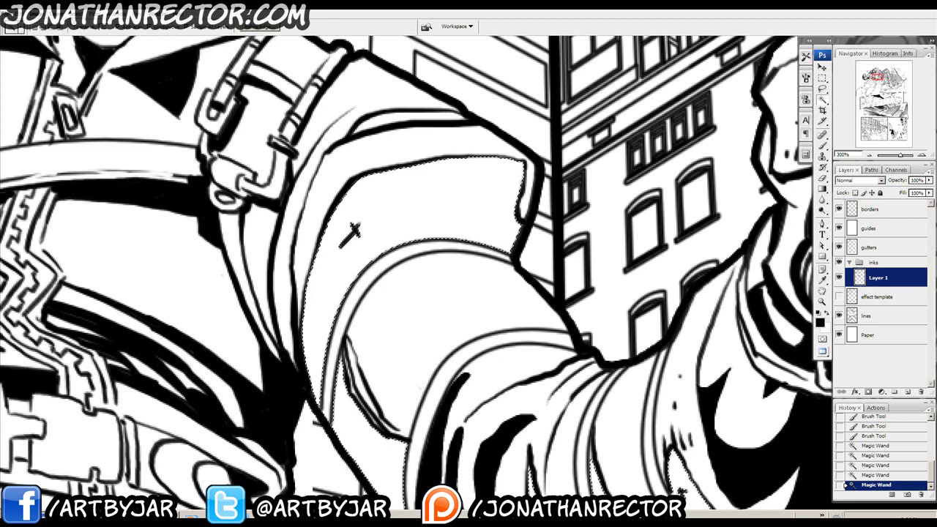
Expand the combined selection, fill the sleeve shadows with black and deselect.
click(12, 14)
mouse_move(54, 114)
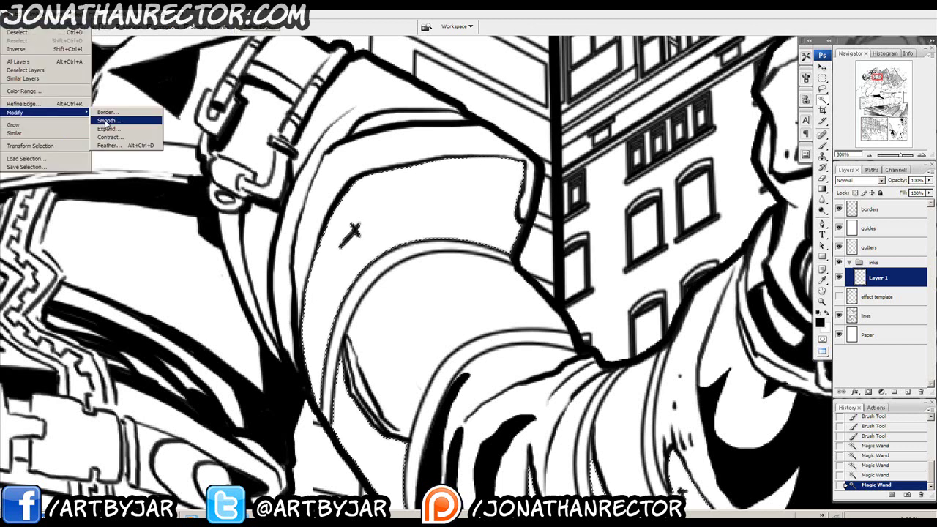
click(109, 129)
key(Return)
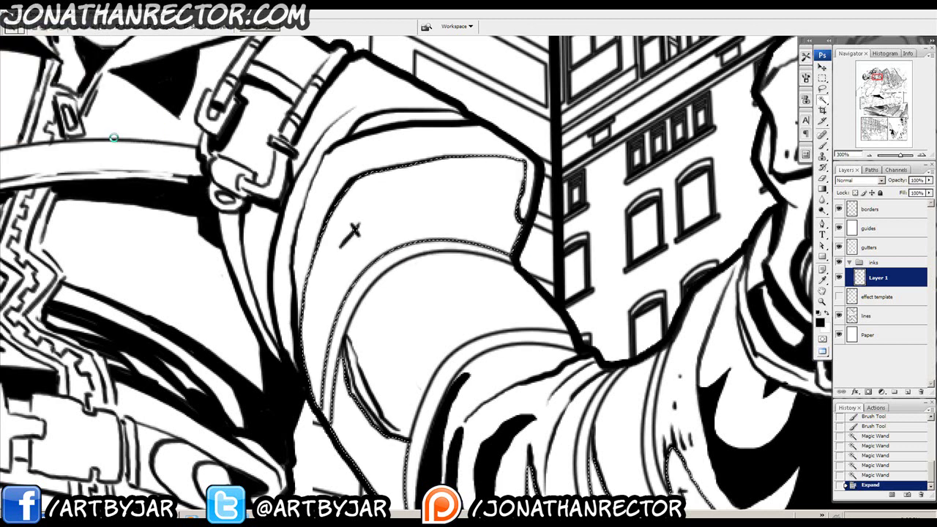
key(alt+BackSpace)
key(ctrl+d)
Paint over the leftover gaps inside the newly filled sleeve shadows with the Brush.
key(b)
click(347, 245)
scroll(333, 333, down, 2)
drag(333, 333, 274, 233)
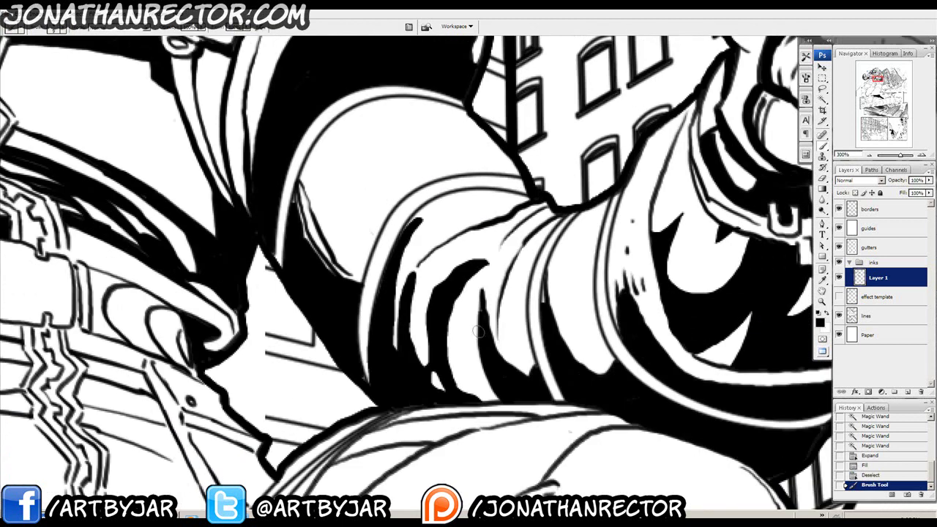
click(543, 302)
mouse_move(400, 169)
mouse_down()
mouse_move(287, 267)
mouse_move(286, 290)
mouse_move(343, 310)
mouse_up()
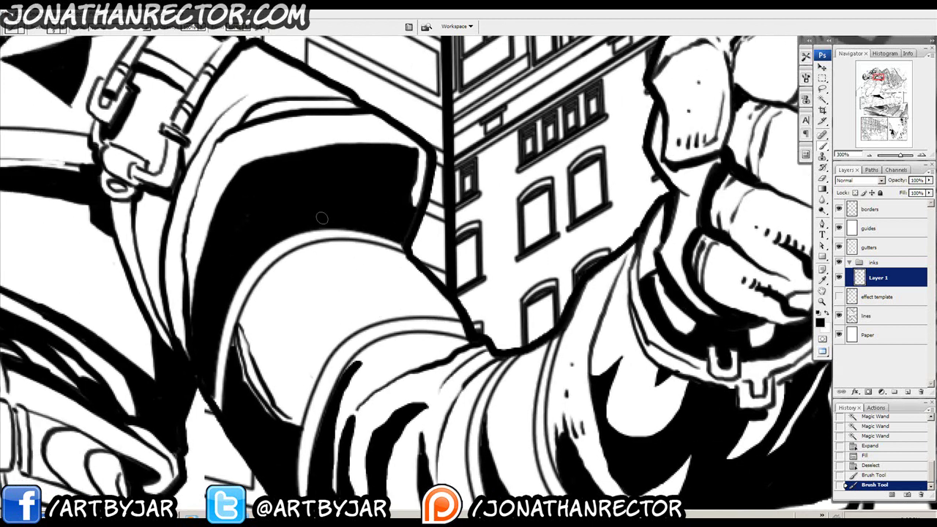
Examine the balance of black areas across the torso, both arms and the whole inked figure.
drag(73, 129, 401, 224)
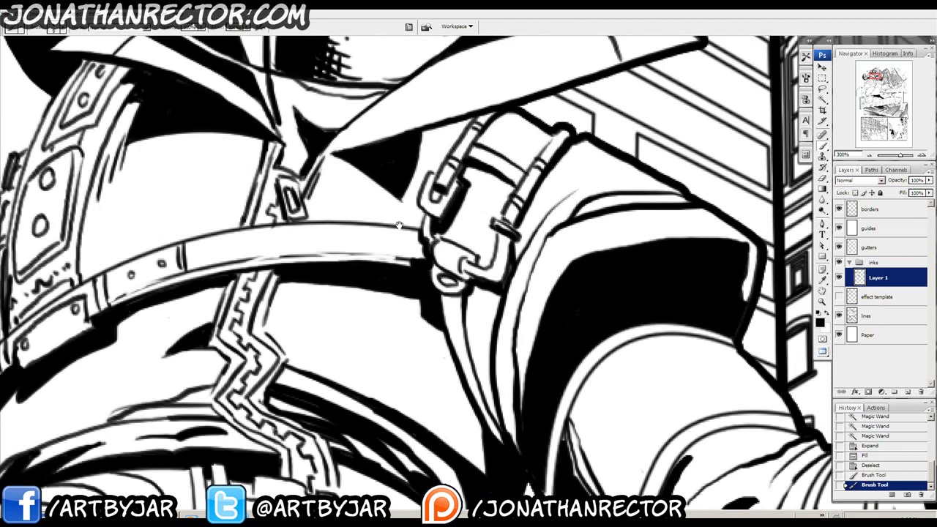
key(ctrl+minus)
key(ctrl+minus)
key(ctrl+minus)
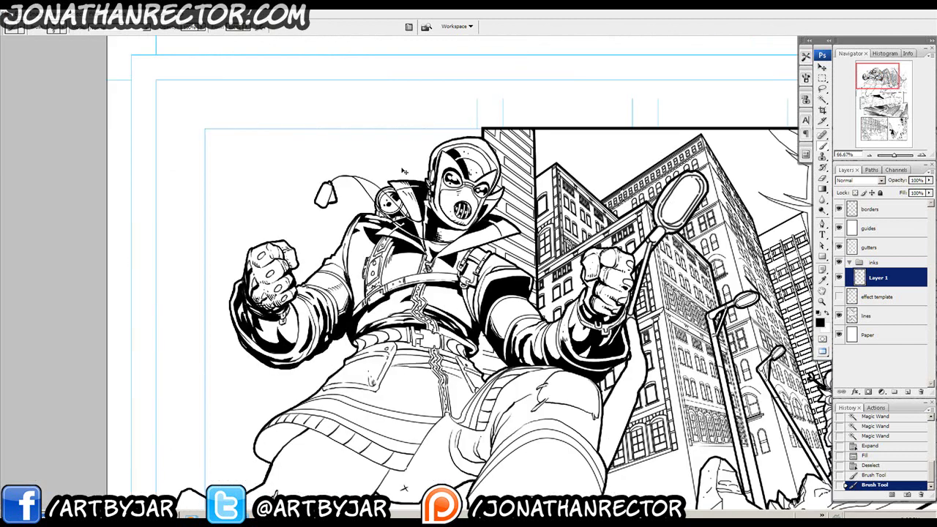
key(ctrl+minus)
key(ctrl+minus)
key(ctrl+plus)
key(ctrl+plus)
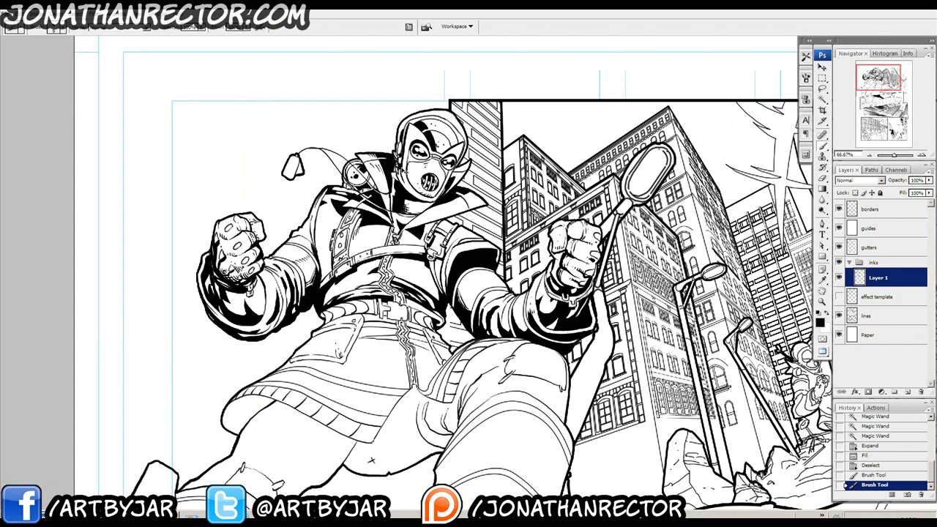
Brush short tapered feathering strokes along the edge of the black fold shadow on the forearm sleeve beside the cuff band.
key(ctrl+plus)
key(ctrl+plus)
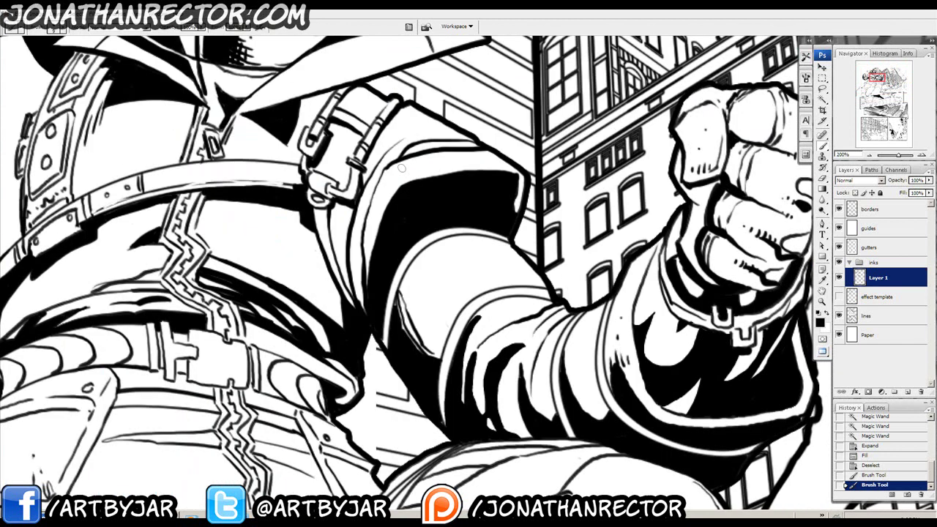
key(ctrl+plus)
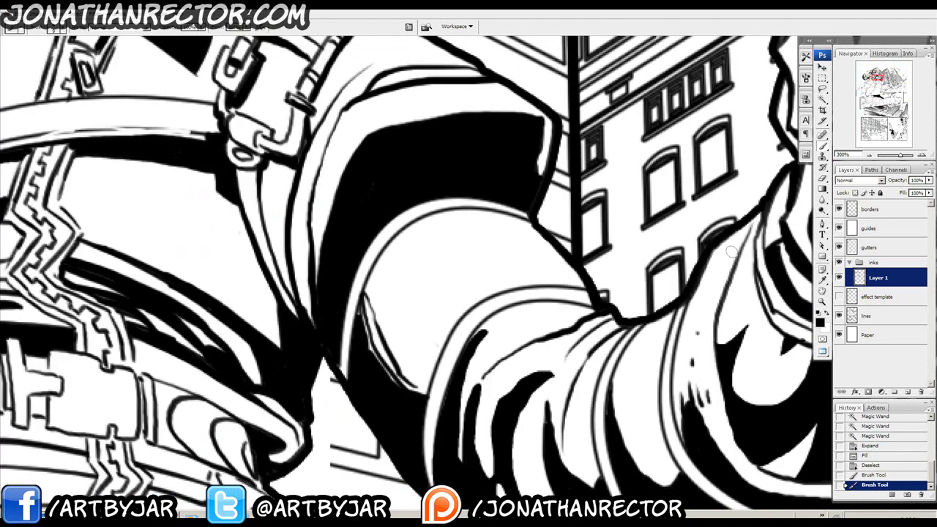
drag(605, 338, 431, 209)
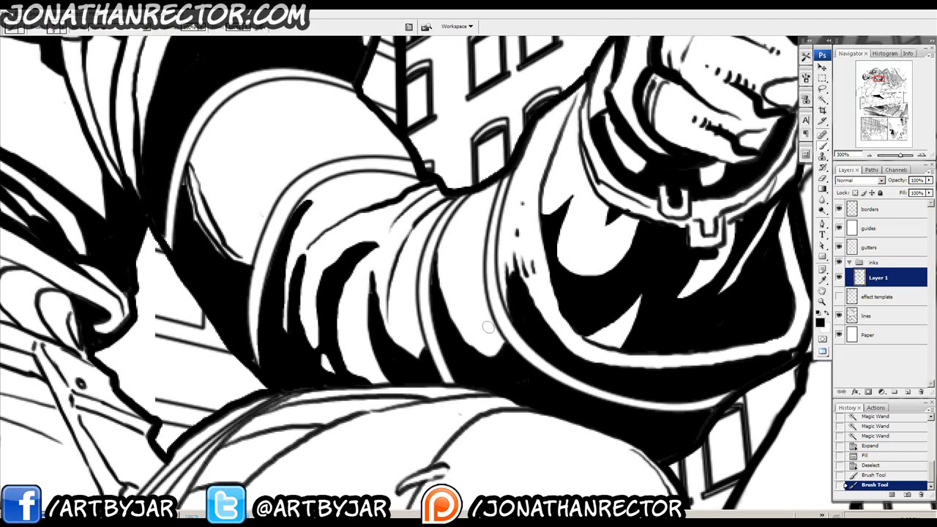
mouse_move(489, 331)
mouse_down()
mouse_move(500, 348)
mouse_move(492, 354)
mouse_up()
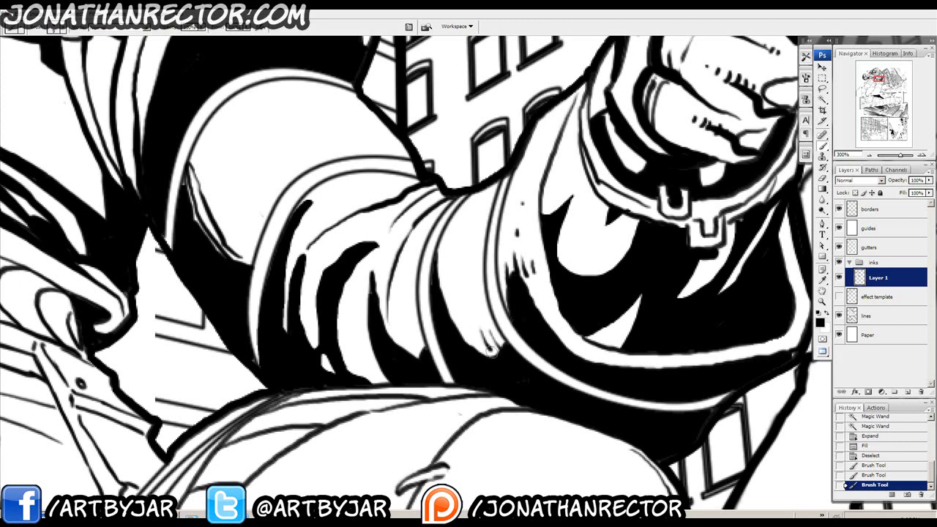
drag(471, 324, 481, 355)
Extend the feathering to the neighbouring forearm fold, cross-hatch the shadow edge with small specks and undo the stray stroke.
mouse_move(462, 317)
mouse_down()
mouse_move(467, 341)
mouse_move(459, 326)
mouse_move(452, 333)
mouse_move(467, 358)
mouse_move(436, 347)
mouse_up()
click(456, 292)
drag(435, 266, 454, 318)
key(ctrl+z)
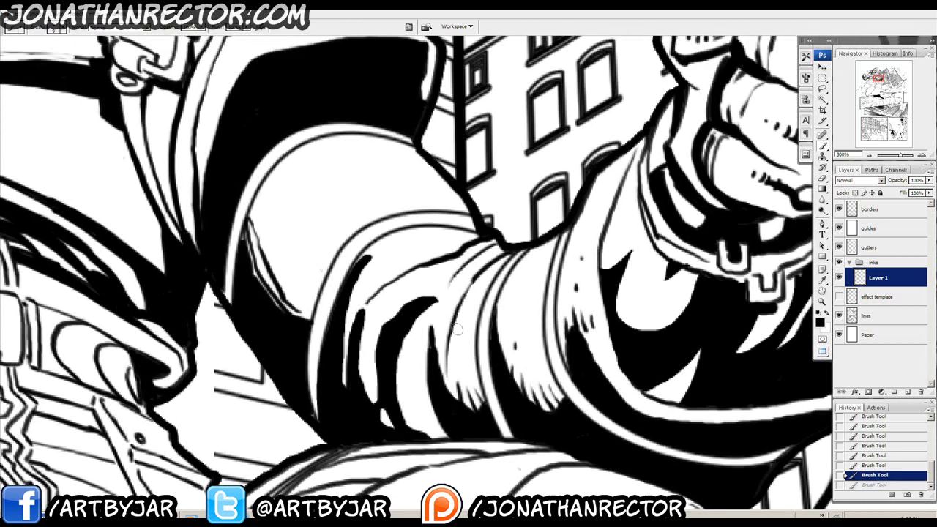
drag(422, 380, 472, 399)
drag(593, 417, 571, 407)
mouse_move(585, 401)
mouse_down()
mouse_move(562, 395)
mouse_move(567, 381)
mouse_up()
drag(544, 316, 496, 344)
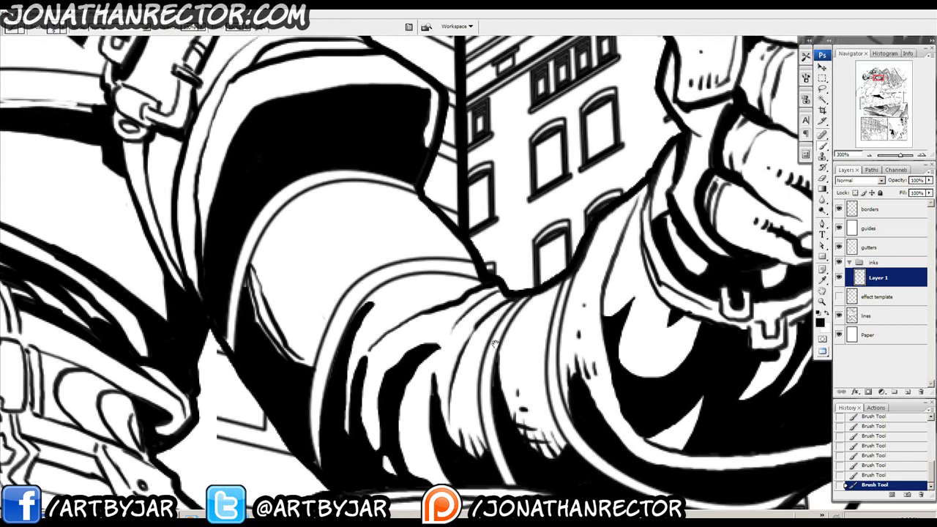
Feather the edges of the rounded white highlights inside the black cuff shadow with short hatch strokes.
mouse_move(628, 290)
mouse_down()
mouse_move(536, 279)
mouse_move(552, 281)
mouse_move(509, 303)
mouse_move(517, 316)
mouse_up()
drag(574, 297, 573, 318)
mouse_move(564, 316)
mouse_down()
mouse_move(607, 318)
mouse_move(582, 325)
mouse_move(604, 336)
mouse_move(563, 336)
mouse_move(558, 356)
mouse_move(539, 342)
mouse_move(562, 367)
mouse_move(530, 316)
mouse_up()
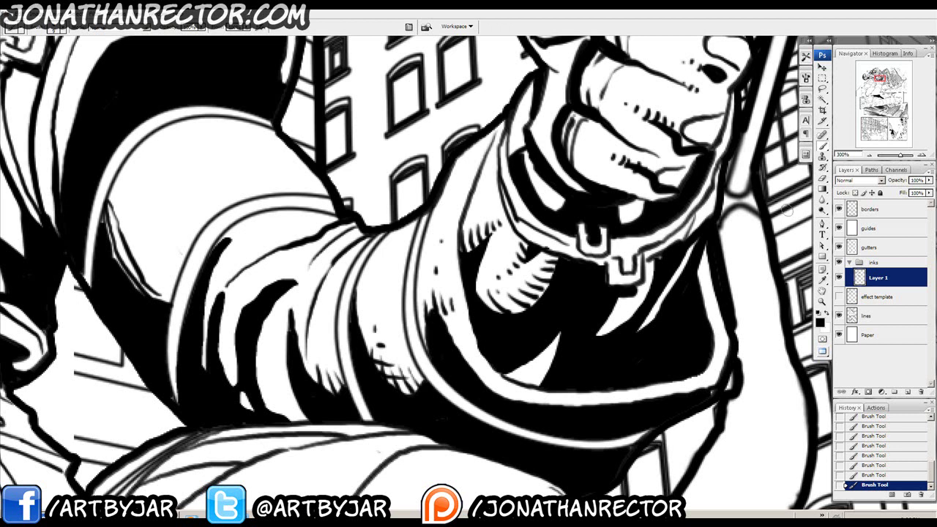
Cross-hatch the cuff highlights, including the small pointed one near the lower seam, and add specks between the hatch lines.
drag(599, 272, 658, 269)
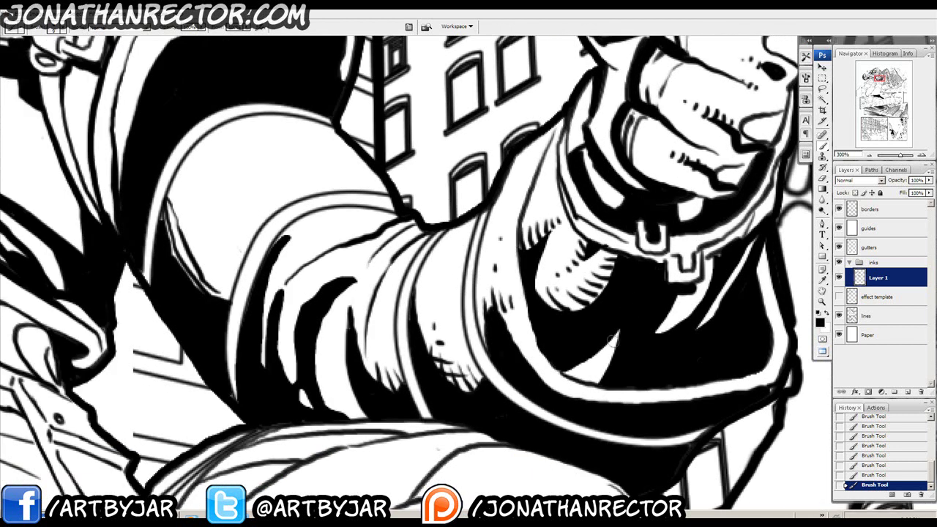
mouse_move(609, 345)
mouse_down()
mouse_move(613, 363)
mouse_move(591, 367)
mouse_move(607, 370)
mouse_move(602, 380)
mouse_move(605, 361)
mouse_move(581, 386)
mouse_up()
mouse_move(608, 273)
mouse_down()
mouse_move(594, 301)
mouse_move(546, 312)
mouse_move(543, 298)
mouse_up()
drag(560, 221, 539, 230)
click(553, 210)
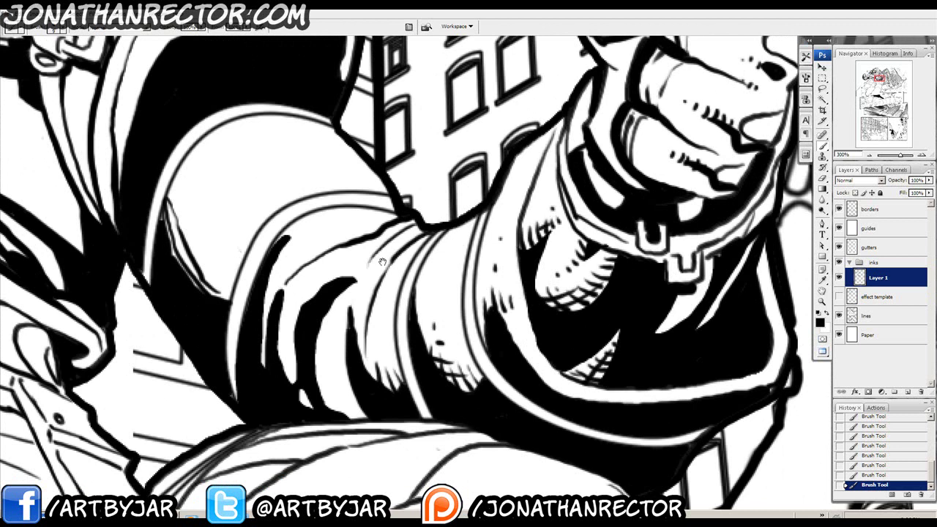
Ink dark undersides on the belt buckle and its loops, and thicken the belt's lower edge beside the buckle.
drag(381, 262, 528, 357)
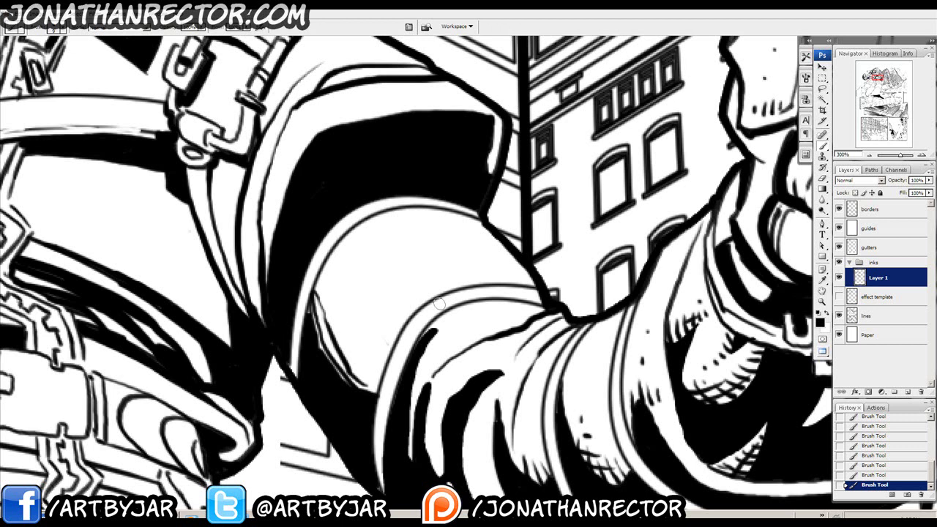
drag(338, 194, 442, 237)
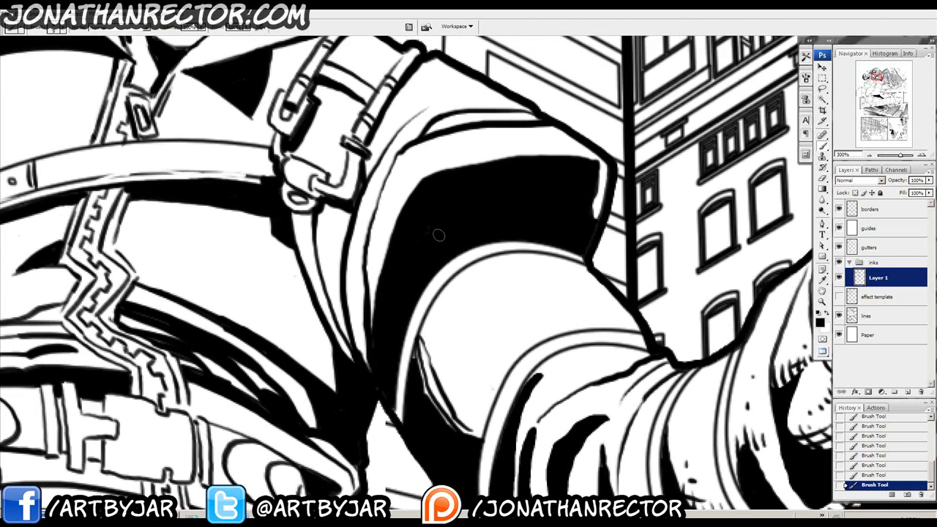
drag(140, 239, 344, 302)
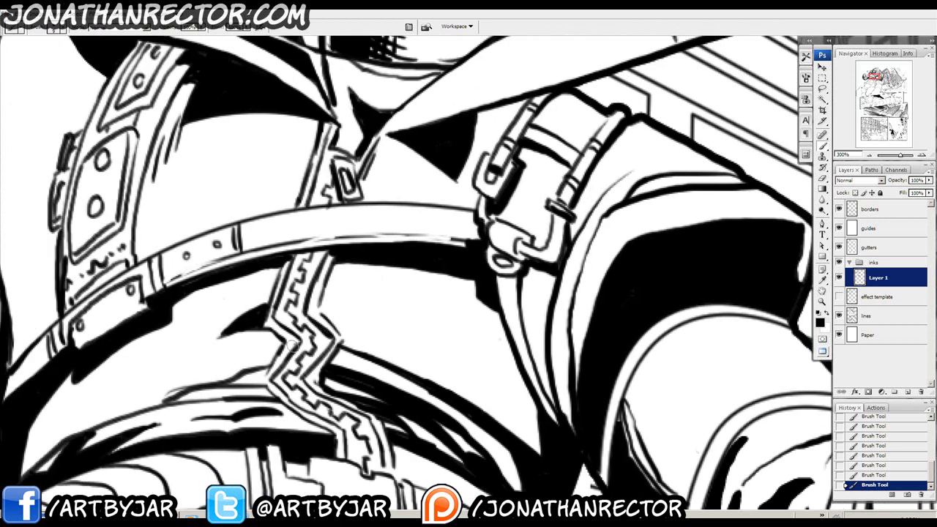
drag(277, 377, 246, 309)
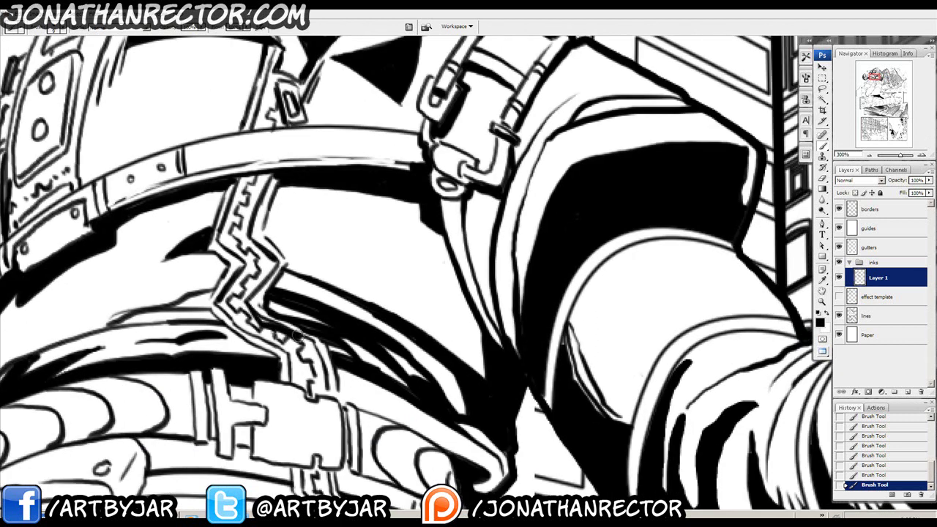
drag(322, 381, 353, 315)
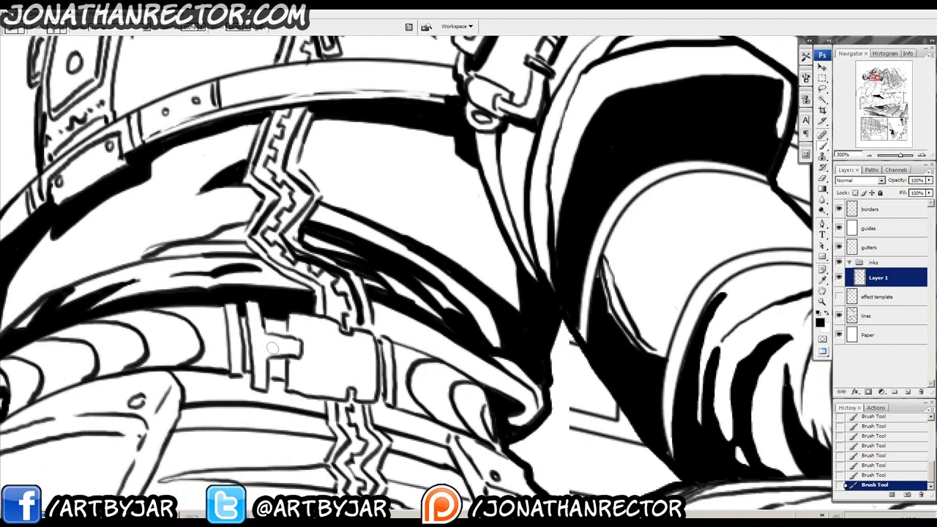
mouse_move(300, 356)
mouse_down()
mouse_move(271, 357)
mouse_move(266, 392)
mouse_move(315, 374)
mouse_up()
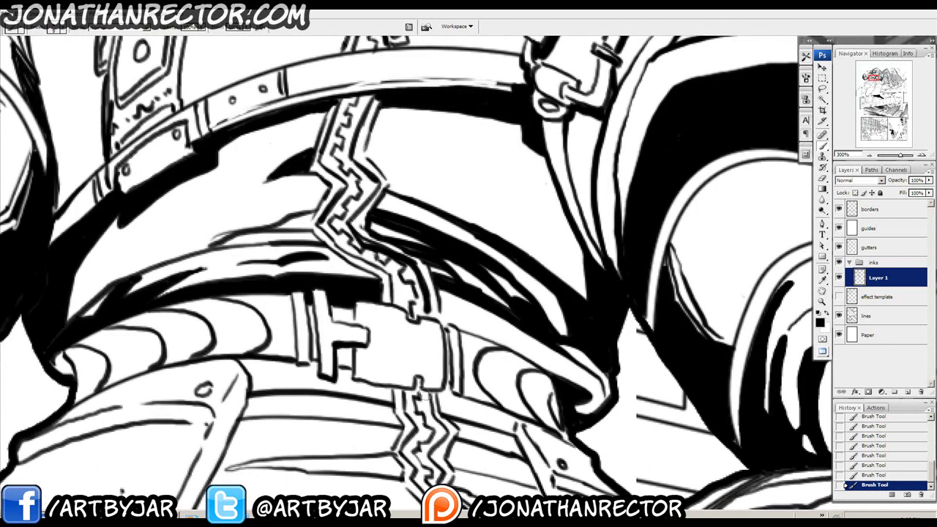
drag(367, 347, 356, 347)
mouse_move(274, 351)
mouse_down()
mouse_move(317, 350)
mouse_move(339, 361)
mouse_move(290, 331)
mouse_move(301, 329)
mouse_move(311, 350)
mouse_move(335, 351)
mouse_move(348, 330)
mouse_move(354, 345)
mouse_move(407, 353)
mouse_move(410, 340)
mouse_move(447, 346)
mouse_move(338, 307)
mouse_move(350, 325)
mouse_move(399, 339)
mouse_up()
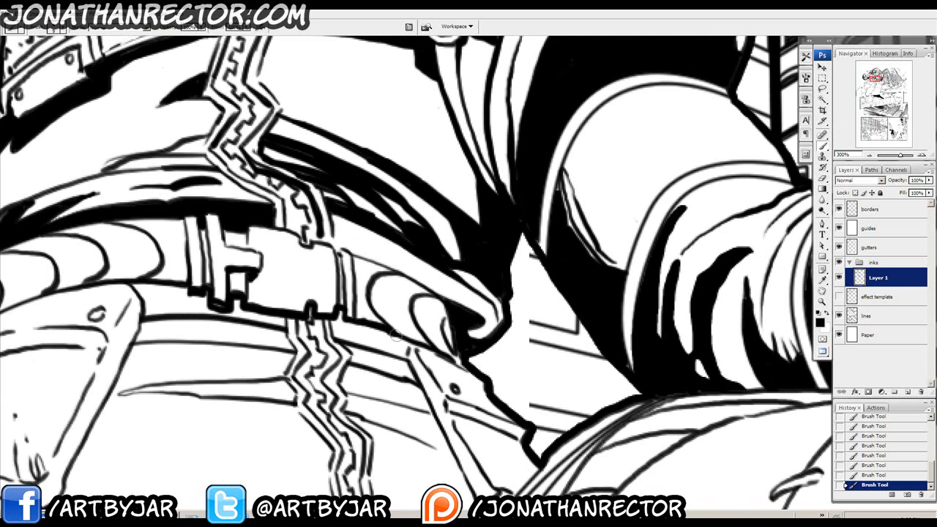
Thicken the shadows along the belt's upper edge on both sides of the buckle and darken its far end near the elbow.
mouse_move(378, 262)
mouse_down()
mouse_move(446, 296)
mouse_move(466, 326)
mouse_up()
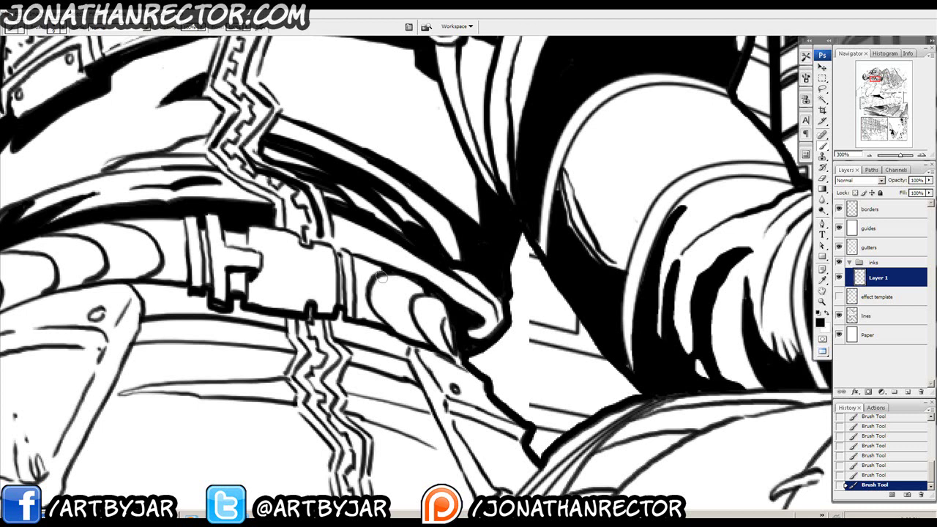
drag(231, 274, 485, 301)
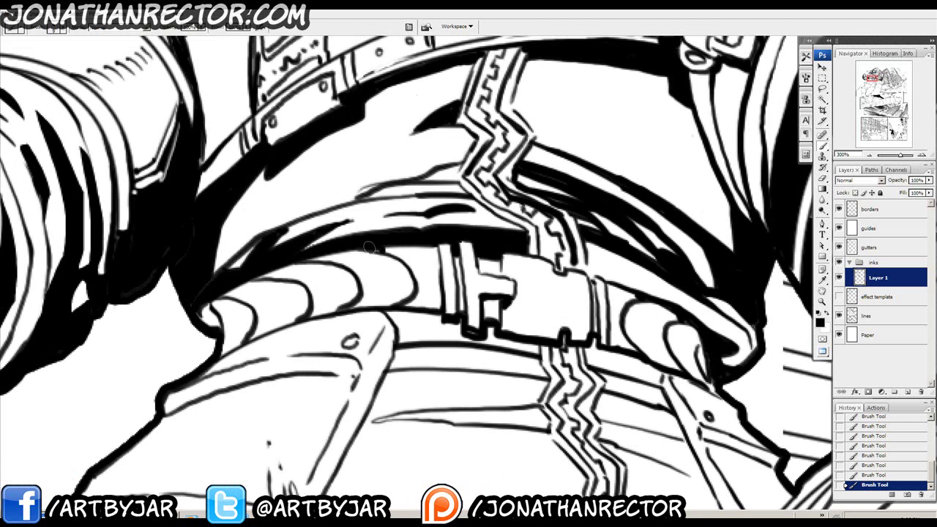
drag(370, 249, 411, 247)
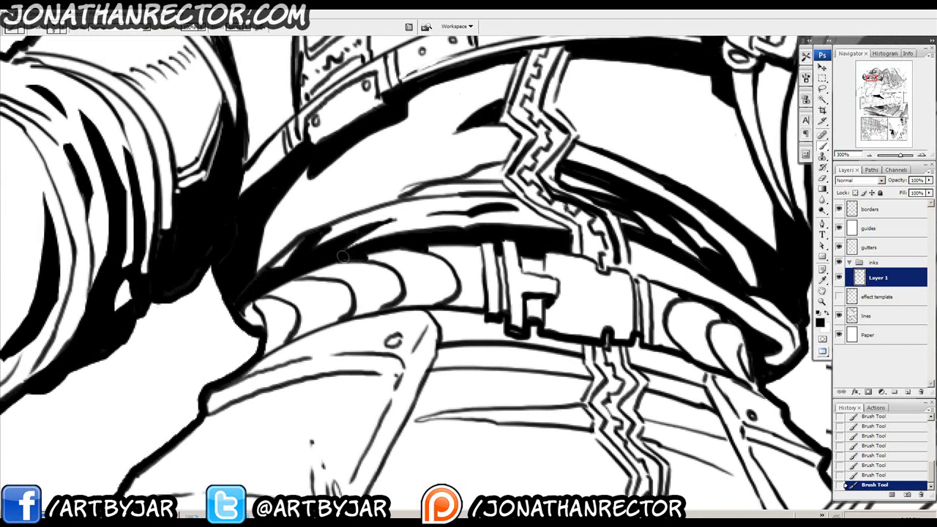
mouse_move(307, 266)
mouse_down()
mouse_move(343, 255)
mouse_move(349, 264)
mouse_move(323, 263)
mouse_move(338, 271)
mouse_up()
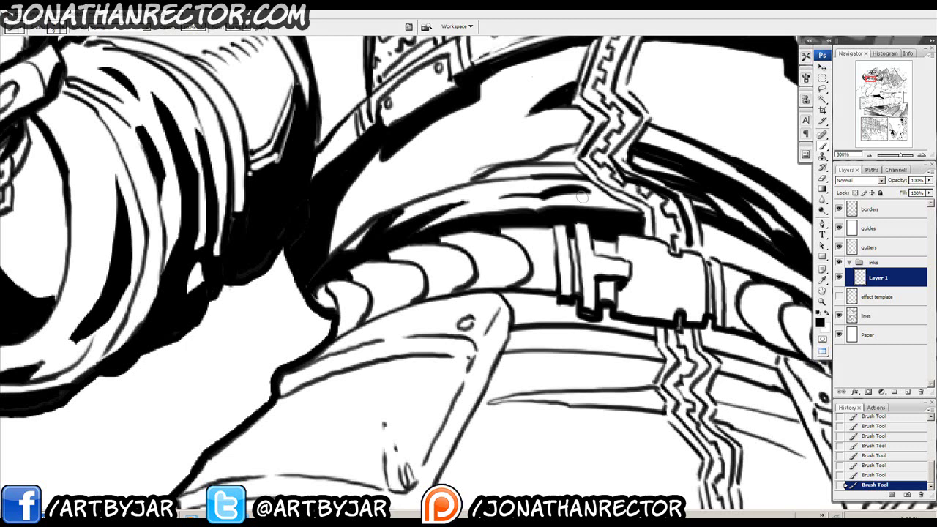
drag(620, 326, 513, 323)
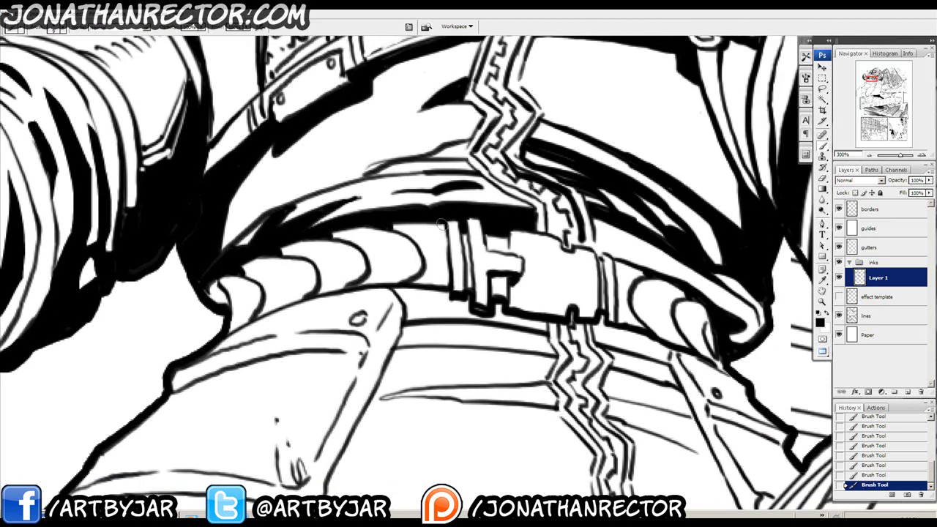
mouse_move(553, 295)
mouse_down()
mouse_move(527, 286)
mouse_move(591, 295)
mouse_up()
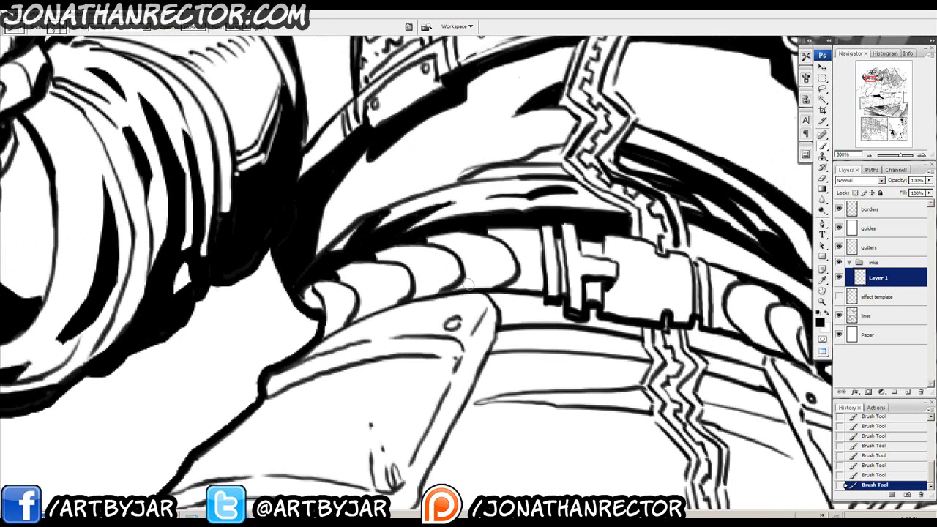
mouse_move(559, 239)
mouse_down()
mouse_move(478, 236)
mouse_move(648, 246)
mouse_up()
mouse_move(381, 303)
mouse_down()
mouse_move(369, 287)
mouse_move(383, 317)
mouse_move(368, 295)
mouse_move(376, 303)
mouse_up()
drag(397, 266, 344, 336)
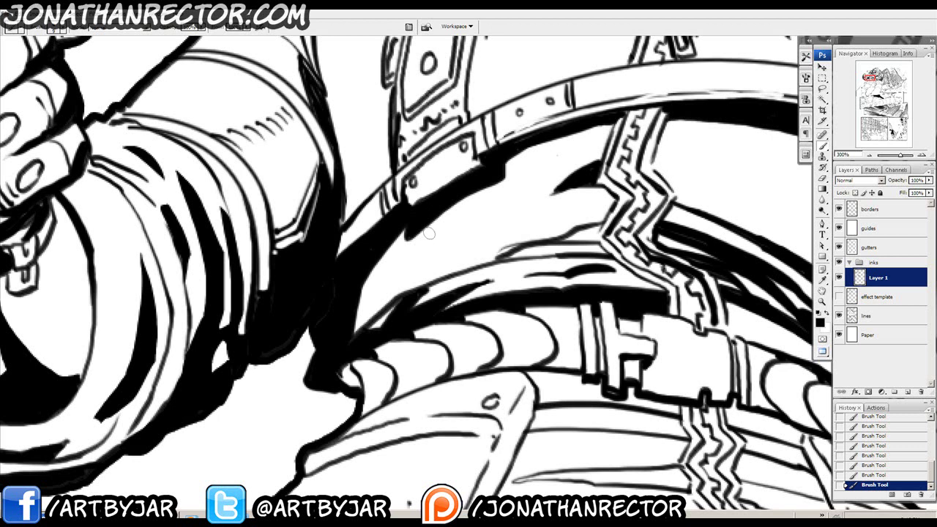
Outline narrow fold shadows with the Lasso on the torso between the arm and the riveted strap, fill them black and deselect.
drag(601, 302, 667, 457)
drag(473, 114, 523, 195)
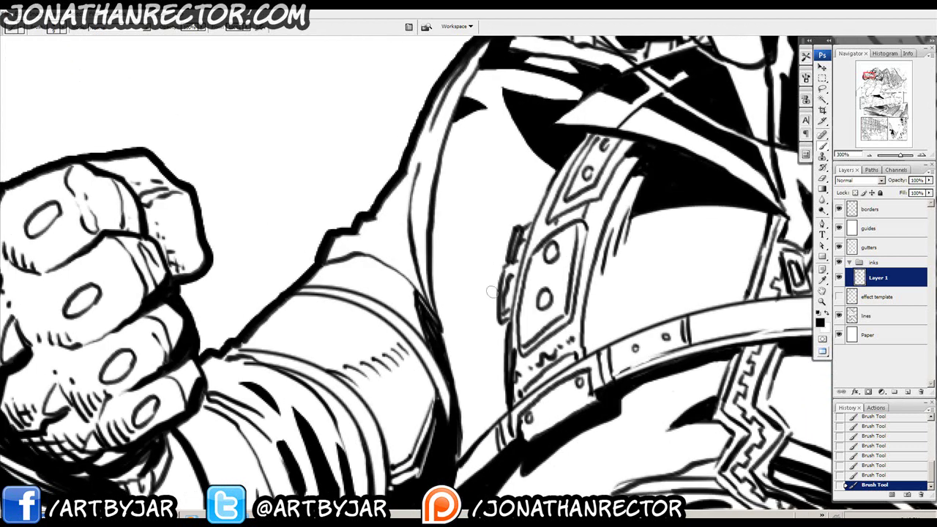
key(l)
mouse_move(481, 421)
mouse_down()
mouse_move(494, 401)
mouse_move(477, 366)
mouse_move(498, 205)
mouse_move(474, 265)
mouse_move(464, 332)
mouse_move(477, 399)
mouse_move(461, 421)
mouse_up()
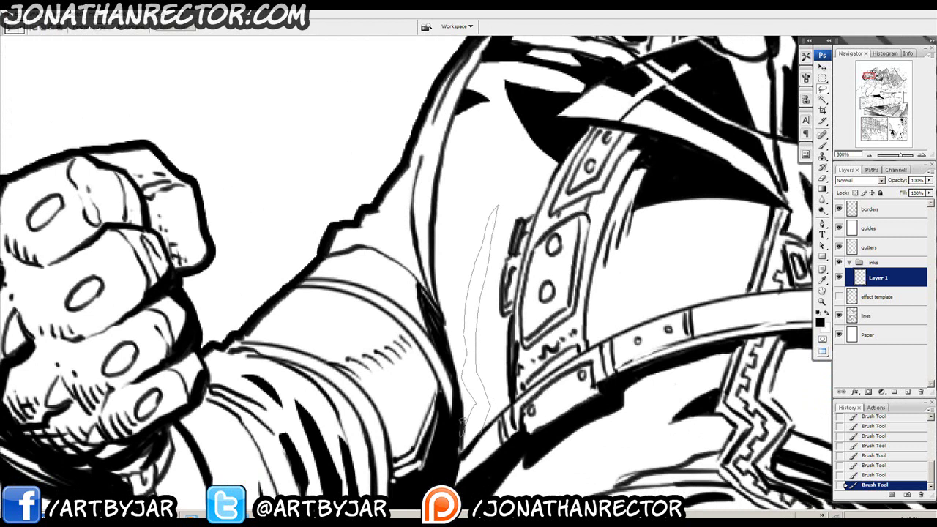
mouse_move(463, 249)
mouse_down()
mouse_move(447, 329)
mouse_move(461, 451)
mouse_up()
key(l)
key(alt+BackSpace)
key(ctrl+d)
Touch up the shirt folds above the belt with the Brush, swapping between the foreground and background colours.
drag(480, 297, 444, 386)
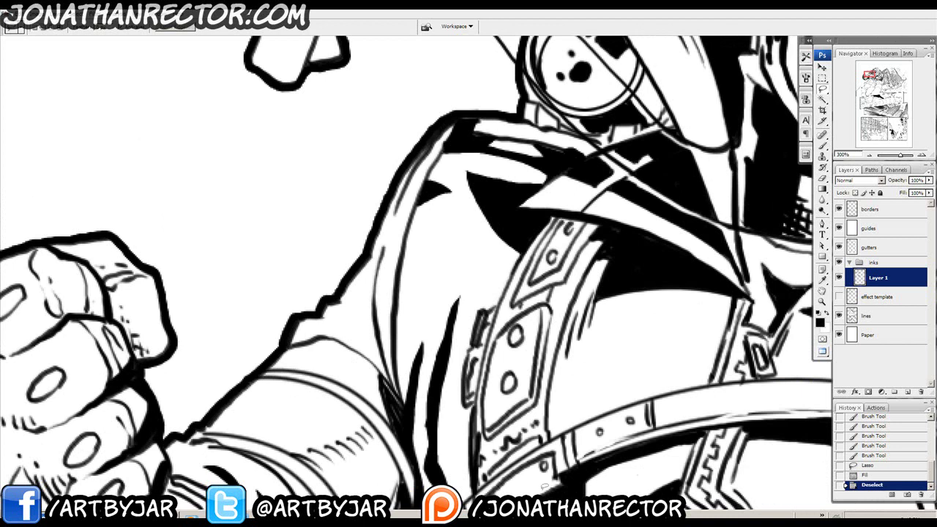
drag(460, 495, 432, 319)
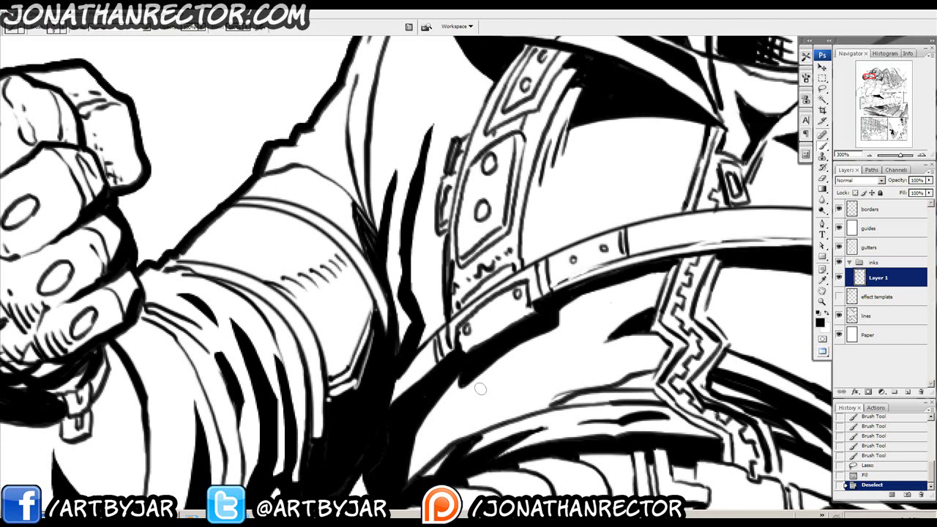
drag(508, 360, 384, 256)
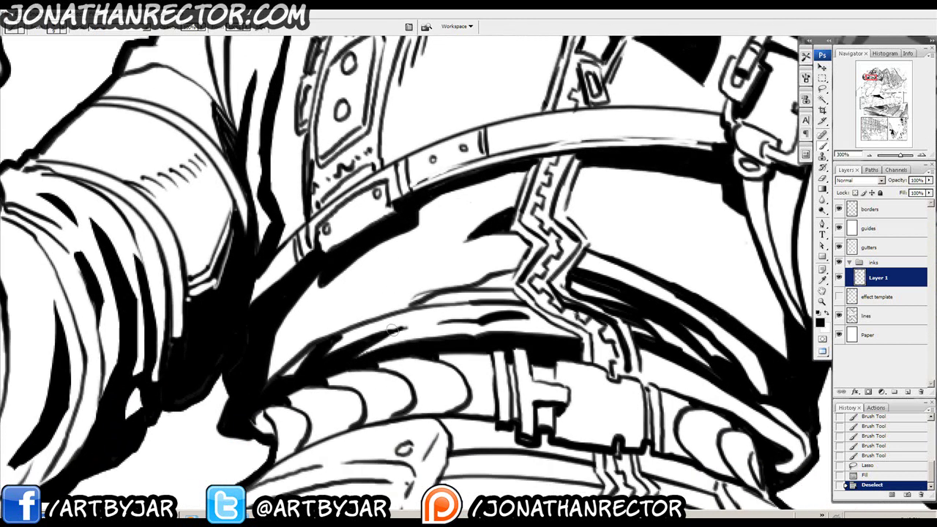
key(x)
mouse_move(416, 293)
mouse_down()
mouse_move(497, 277)
mouse_move(452, 278)
mouse_move(486, 273)
mouse_move(471, 272)
mouse_up()
key(x)
click(463, 271)
Thicken the outer lines of the zigzag zipper running down the skirt below the belt buckle.
scroll(460, 177, down, 6)
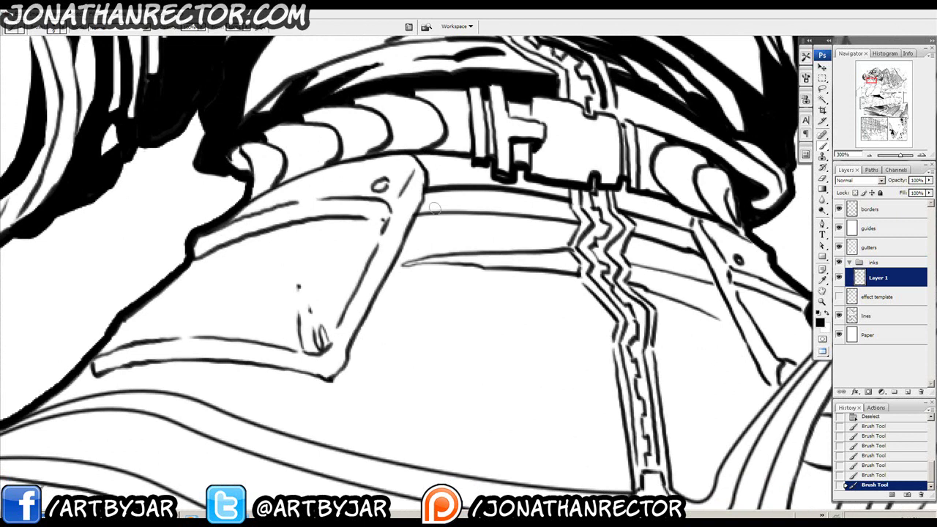
scroll(475, 207, right, 3)
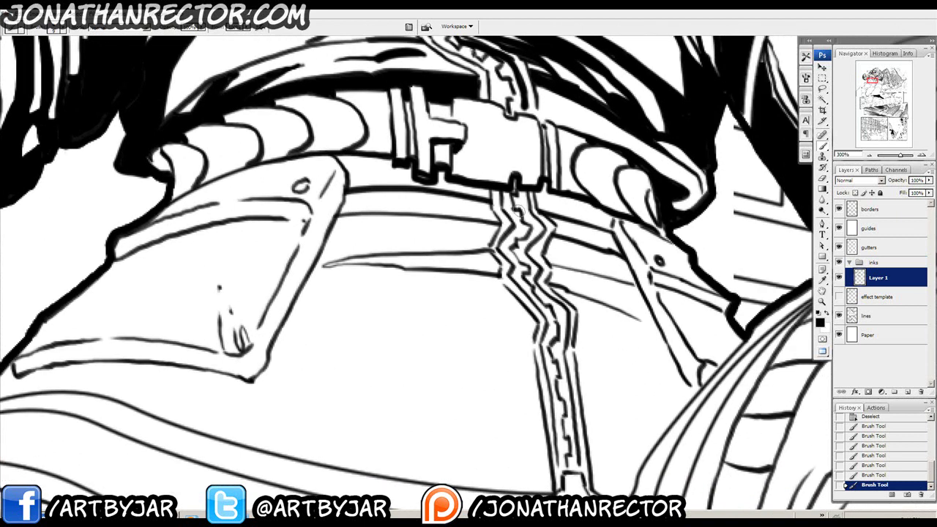
mouse_move(531, 212)
mouse_down()
mouse_move(540, 224)
mouse_move(492, 252)
mouse_move(527, 311)
mouse_move(539, 324)
mouse_move(528, 300)
mouse_move(561, 324)
mouse_up()
scroll(495, 291, down, 3)
drag(527, 203, 551, 344)
drag(536, 274, 550, 345)
drag(541, 297, 536, 248)
Add worn specks and dark blots along the slanted edge of the hip pocket flap, and darken its rivet.
drag(350, 69, 582, 231)
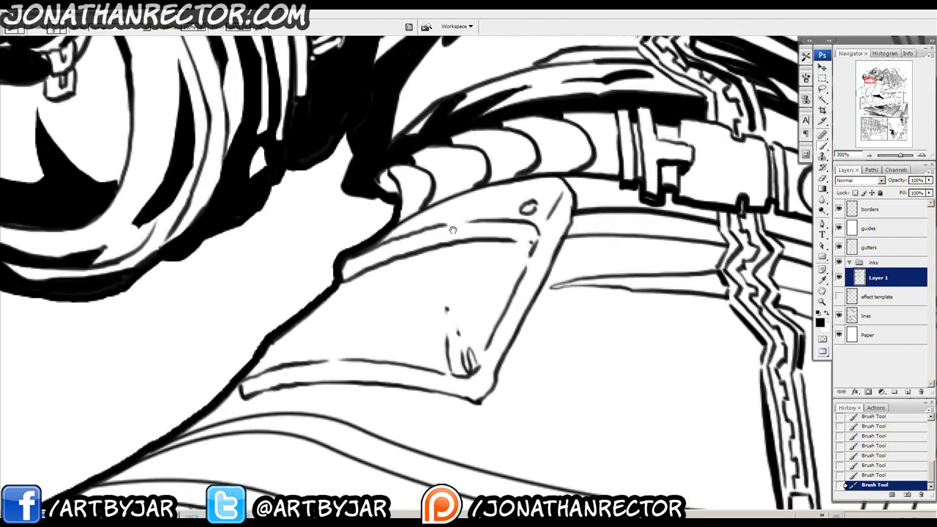
mouse_move(480, 370)
mouse_down()
mouse_move(491, 377)
mouse_move(496, 360)
mouse_up()
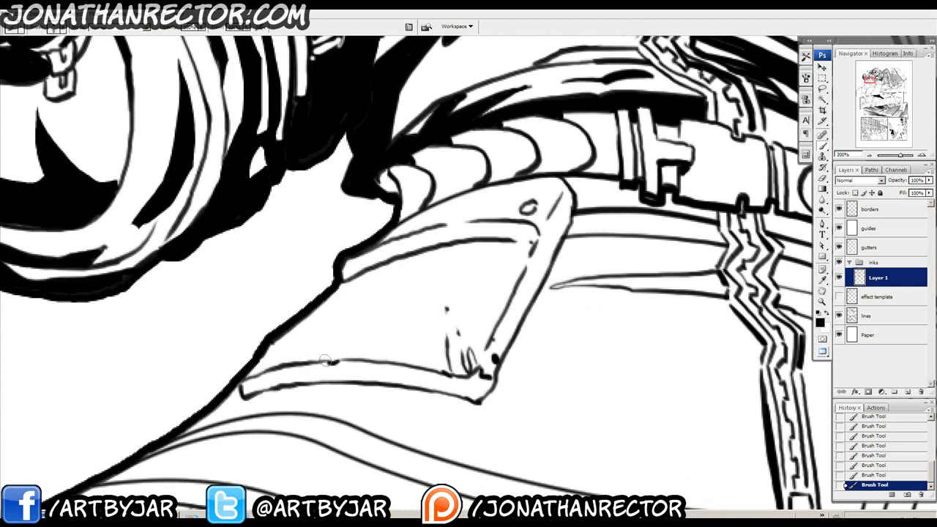
mouse_move(353, 300)
mouse_down()
mouse_move(330, 340)
mouse_move(303, 359)
mouse_up()
mouse_move(396, 283)
mouse_down()
mouse_move(430, 278)
mouse_move(484, 298)
mouse_move(445, 287)
mouse_move(489, 270)
mouse_up()
mouse_move(460, 399)
mouse_down()
mouse_move(460, 362)
mouse_move(467, 380)
mouse_move(491, 315)
mouse_up()
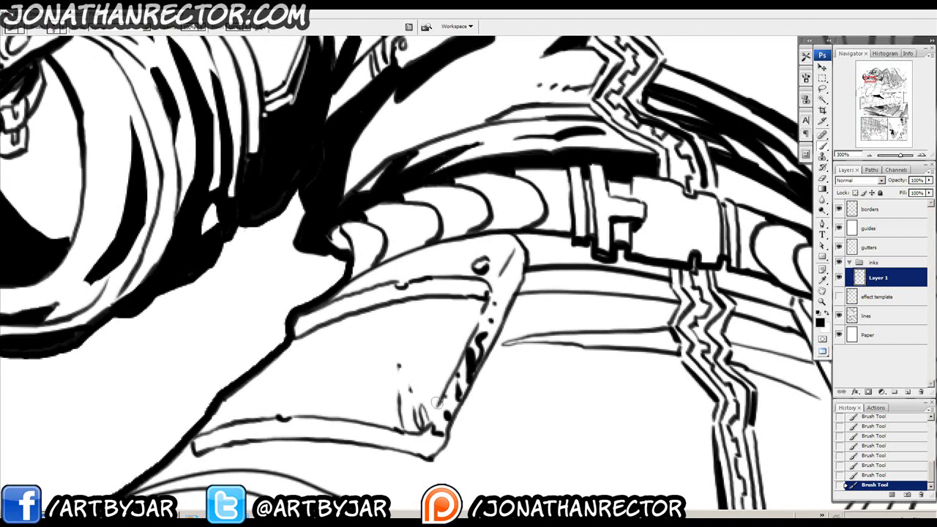
Add small crack marks to the pocket flap's two border bands and short shadow strokes beside the flap below the belt.
drag(305, 423, 314, 427)
drag(369, 301, 379, 300)
drag(535, 281, 551, 234)
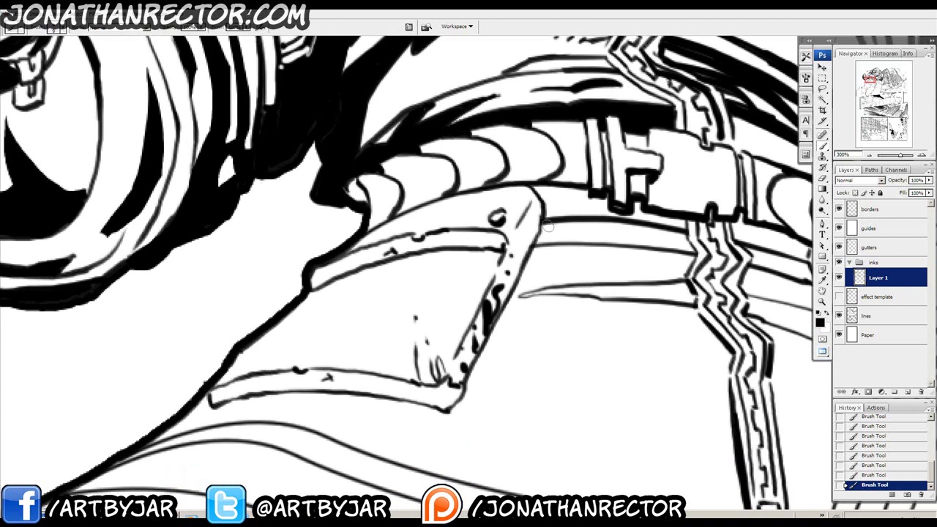
drag(531, 272, 554, 256)
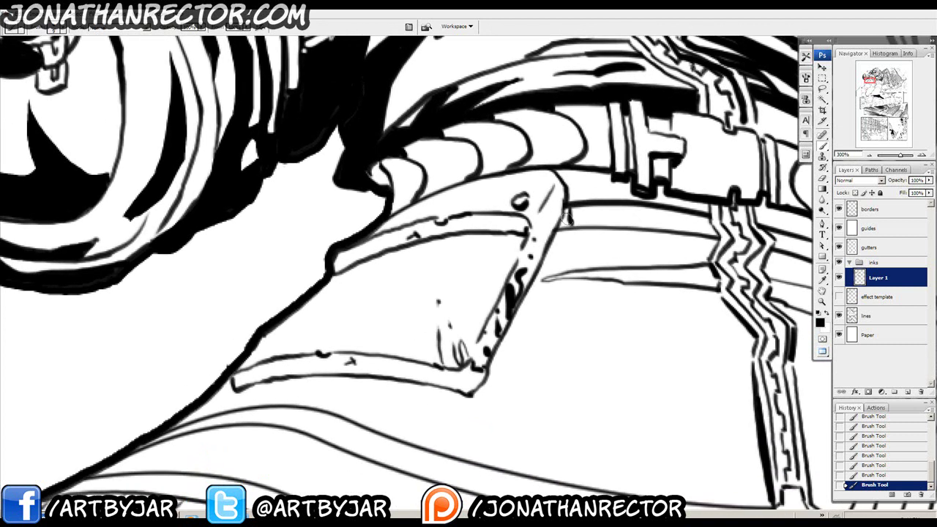
Draw the outer thickness line along the pocket flap's slanted edge and beneath its lower border band.
drag(570, 218, 524, 326)
drag(546, 290, 513, 370)
drag(530, 322, 510, 404)
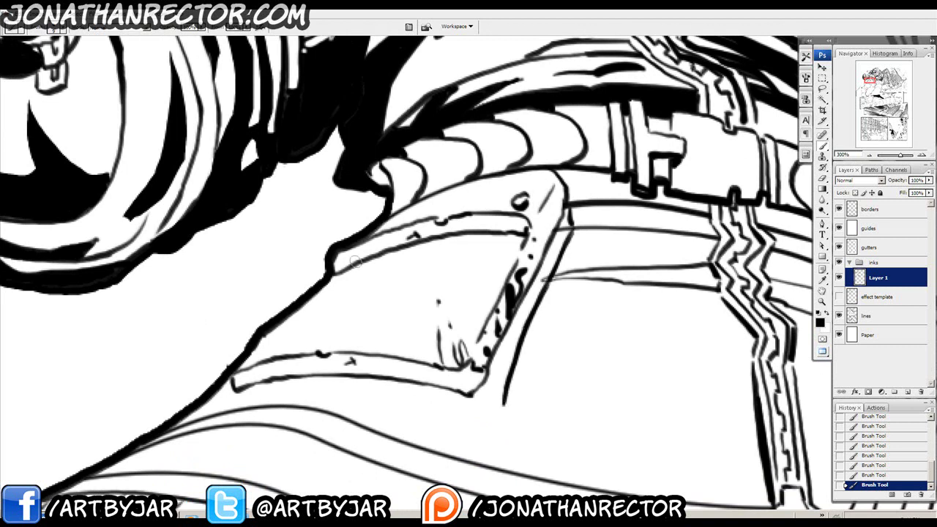
drag(355, 262, 310, 74)
mouse_move(455, 224)
mouse_down()
mouse_move(429, 245)
mouse_move(366, 217)
mouse_move(285, 205)
mouse_move(169, 214)
mouse_move(195, 184)
mouse_move(196, 206)
mouse_up()
Hatch the flap's lower border band with short ticks, add a crack mark near its tip, and blacken its outer corner.
drag(198, 184, 210, 198)
drag(212, 182, 221, 192)
mouse_move(234, 174)
mouse_down()
mouse_move(230, 190)
mouse_move(243, 188)
mouse_up()
mouse_move(261, 171)
mouse_down()
mouse_move(258, 188)
mouse_move(268, 187)
mouse_up()
mouse_move(286, 170)
mouse_down()
mouse_move(282, 186)
mouse_move(293, 184)
mouse_up()
drag(307, 169, 308, 184)
drag(311, 170, 323, 186)
drag(327, 171, 334, 188)
drag(405, 221, 412, 231)
drag(403, 224, 414, 219)
drag(185, 205, 176, 195)
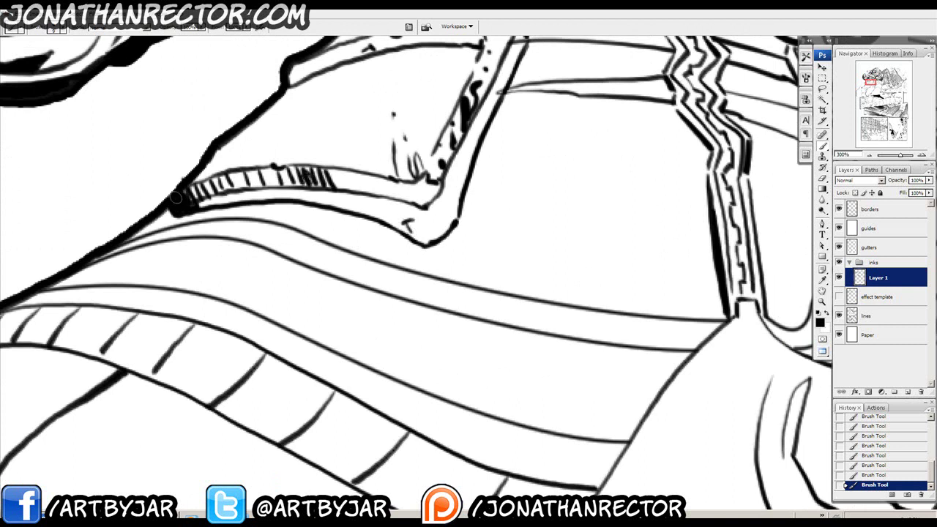
Add an X and crease marks to the strips below the belt, and close the pointed strip beside the zipper.
drag(345, 212, 246, 299)
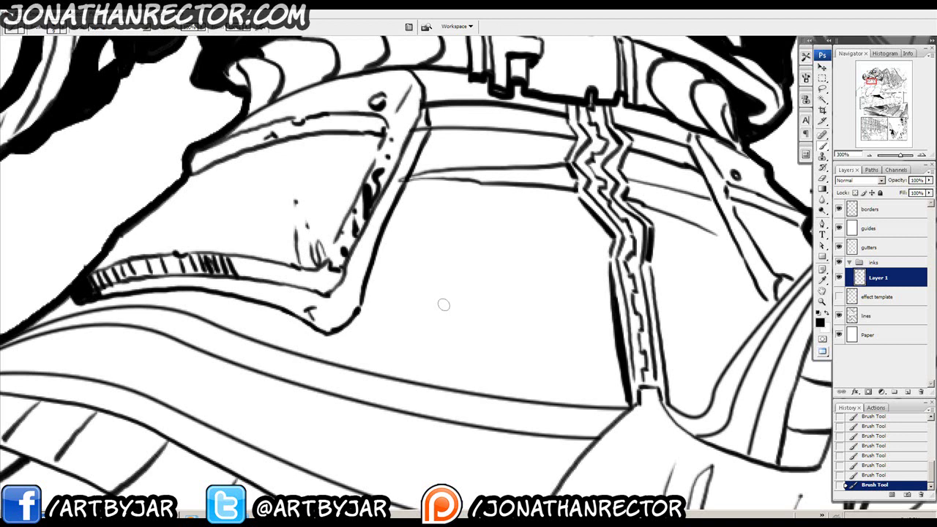
drag(313, 250, 422, 353)
mouse_move(478, 209)
mouse_down()
mouse_move(438, 265)
mouse_move(319, 212)
mouse_up()
mouse_move(430, 264)
mouse_down()
mouse_move(506, 356)
mouse_move(501, 278)
mouse_up()
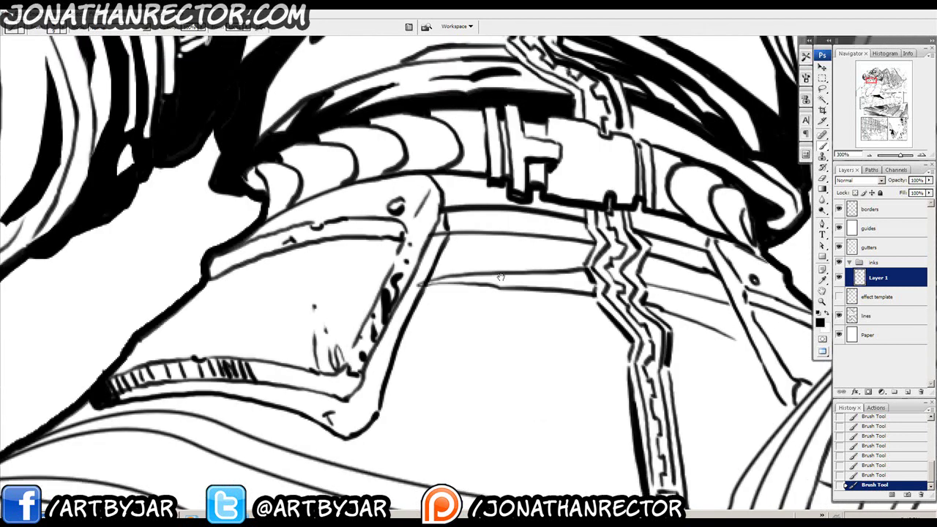
drag(493, 360, 426, 364)
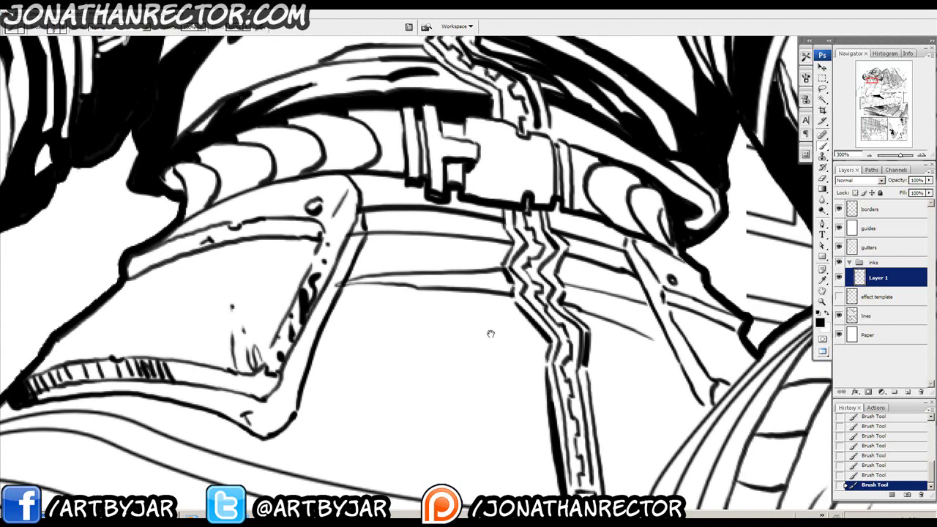
drag(490, 334, 439, 335)
mouse_move(531, 275)
mouse_down()
mouse_move(441, 254)
mouse_move(352, 249)
mouse_move(353, 265)
mouse_up()
drag(353, 256, 343, 266)
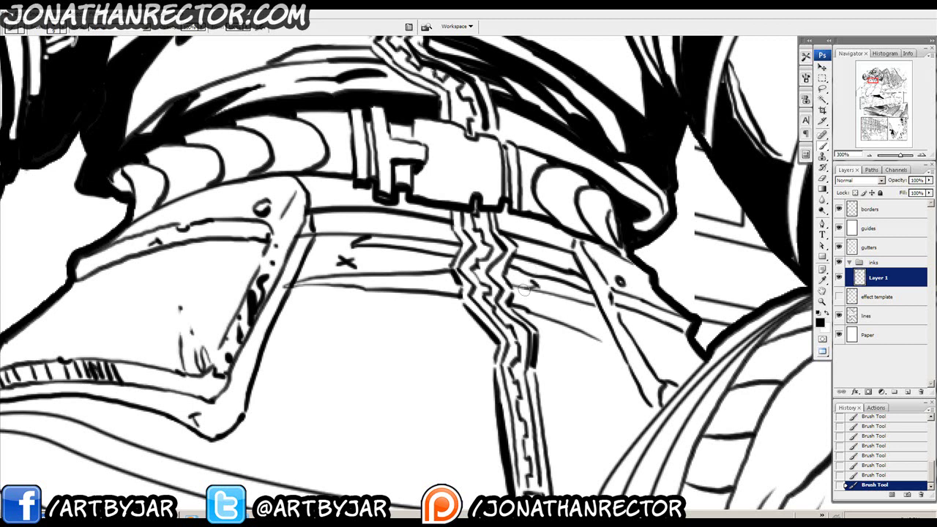
drag(599, 341, 537, 333)
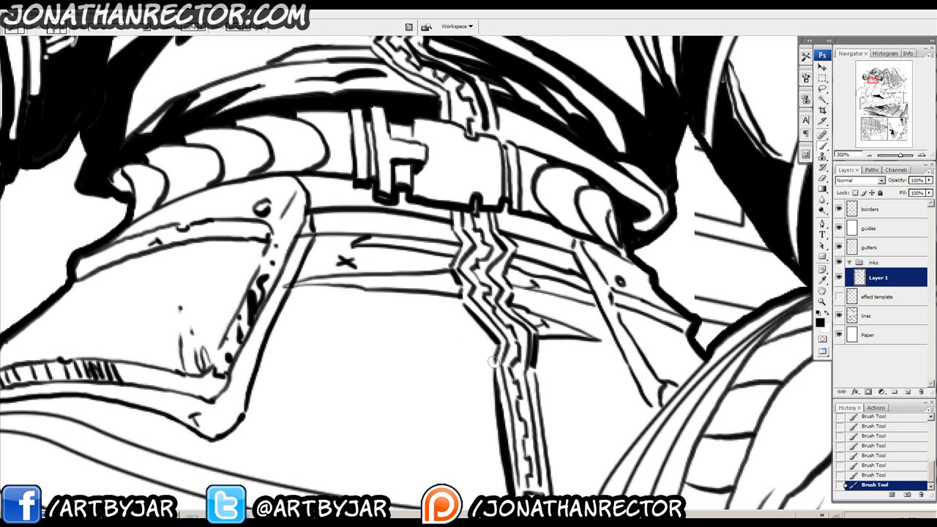
Draw a black-tipped fold line from the pocket flap to the zipper, and mark the strips under the belt with small X marks.
mouse_move(287, 286)
mouse_down()
mouse_move(359, 291)
mouse_move(326, 291)
mouse_move(358, 300)
mouse_up()
drag(415, 304, 430, 320)
drag(429, 311, 407, 317)
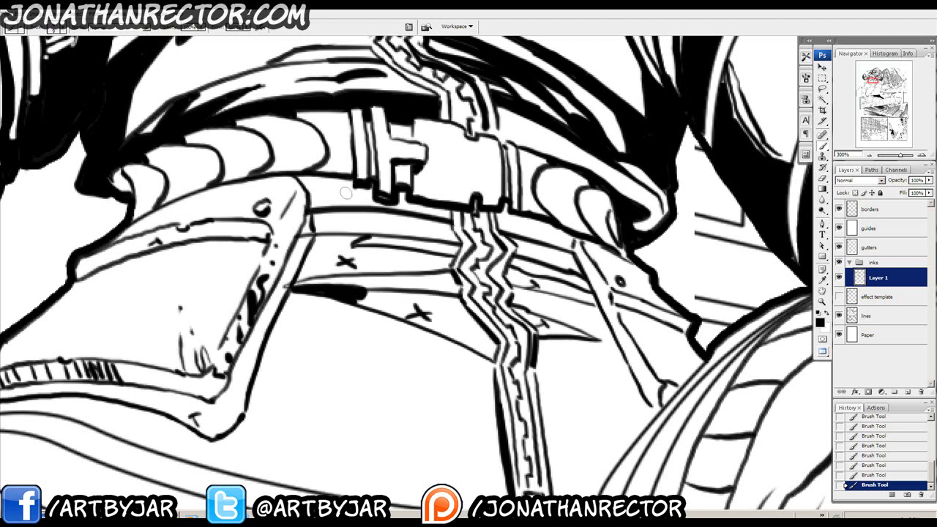
mouse_move(365, 213)
mouse_down()
mouse_move(377, 223)
mouse_move(364, 224)
mouse_up()
drag(540, 252, 540, 259)
drag(462, 366, 515, 318)
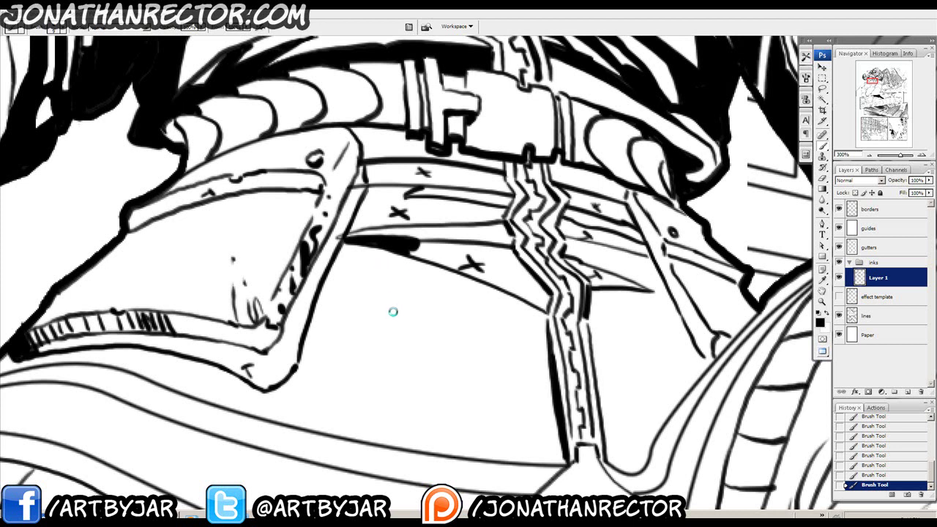
Place small X marks on the open area below the zipper's lower end and on the area further down between the legs.
drag(302, 365, 429, 265)
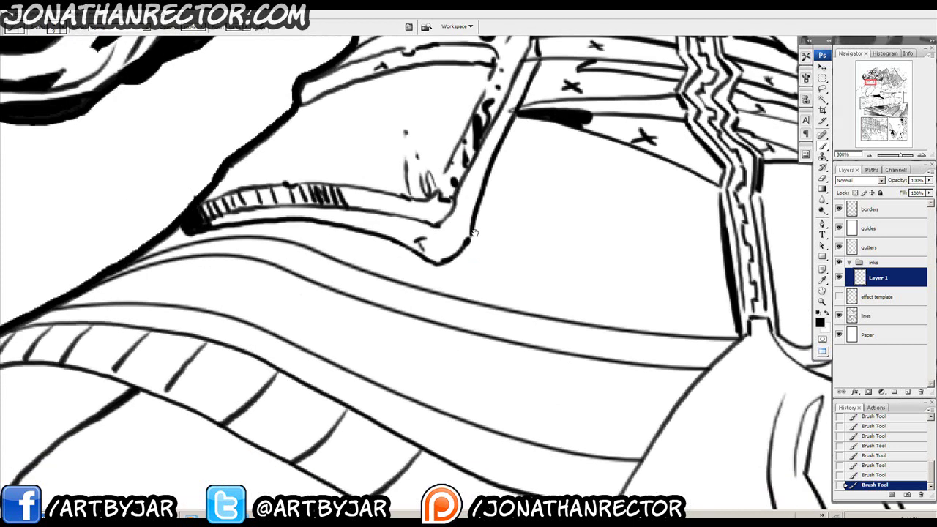
drag(286, 344, 226, 256)
drag(309, 338, 230, 370)
drag(511, 292, 613, 182)
mouse_move(559, 257)
mouse_down()
mouse_move(529, 155)
mouse_move(481, 96)
mouse_up()
drag(461, 244, 451, 258)
drag(522, 252, 526, 281)
drag(535, 259, 512, 278)
mouse_move(640, 148)
mouse_down()
mouse_move(537, 224)
mouse_move(481, 320)
mouse_up()
mouse_move(504, 247)
mouse_down()
mouse_move(535, 222)
mouse_move(498, 260)
mouse_up()
drag(466, 234, 471, 244)
mouse_move(474, 235)
mouse_down()
mouse_move(454, 246)
mouse_move(421, 353)
mouse_up()
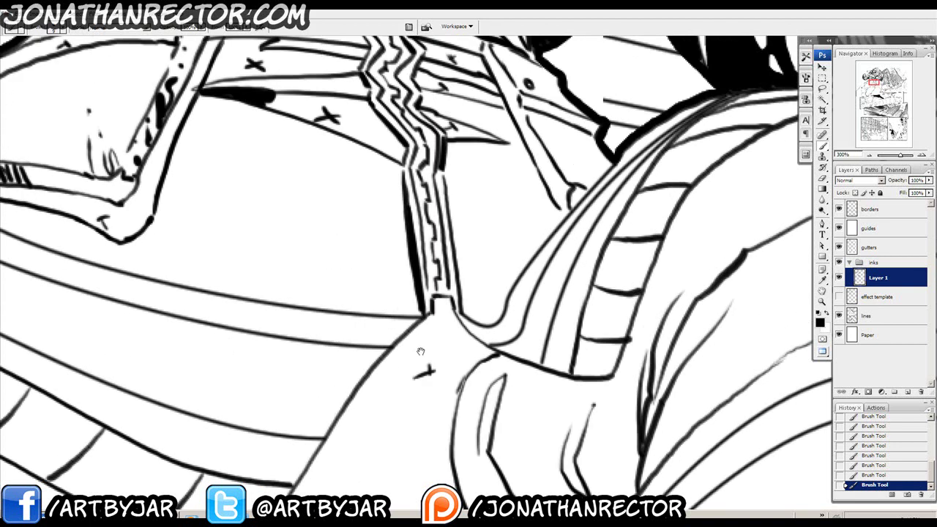
Lasso a shadow shape between the zipper's lower end and the striped leg hem, and fill it with black.
drag(529, 278, 548, 328)
key(l)
drag(531, 235, 501, 232)
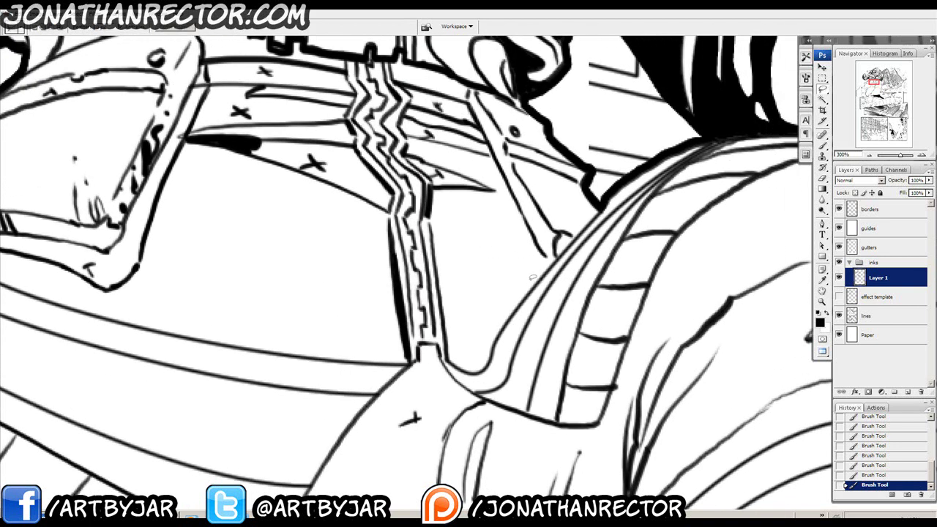
drag(540, 278, 438, 290)
drag(445, 327, 473, 317)
mouse_move(475, 371)
mouse_down()
mouse_move(497, 335)
mouse_move(559, 270)
mouse_move(503, 337)
mouse_move(560, 258)
mouse_up()
key(alt+BackSpace)
Lasso the long fold shadows between the pocket flap and the zipper, fill them with black, deselect, and touch up with the Brush.
mouse_move(362, 294)
mouse_down()
mouse_move(549, 296)
mouse_move(310, 233)
mouse_move(314, 254)
mouse_move(498, 324)
mouse_move(374, 316)
mouse_move(253, 271)
mouse_move(126, 260)
mouse_move(253, 287)
mouse_move(362, 331)
mouse_move(549, 359)
mouse_move(590, 337)
mouse_up()
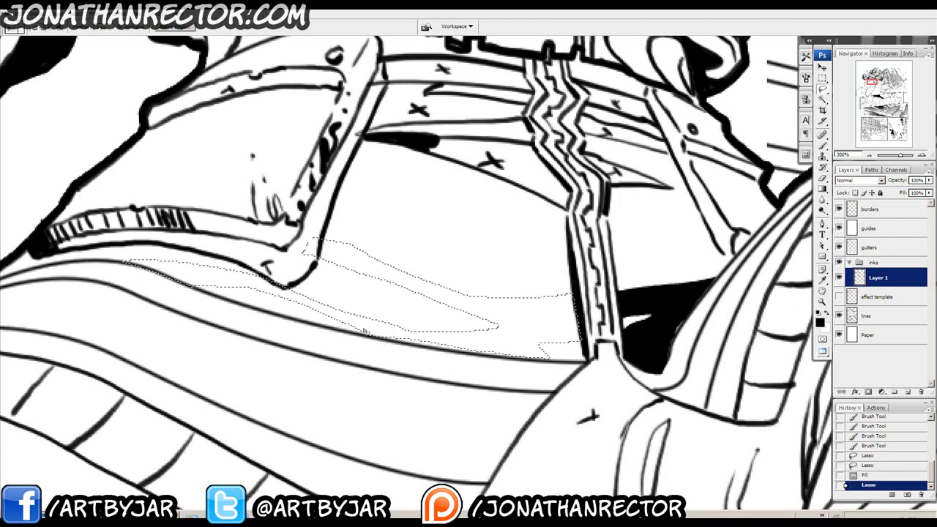
mouse_move(411, 340)
mouse_down()
mouse_move(539, 356)
mouse_move(530, 344)
mouse_move(370, 322)
mouse_up()
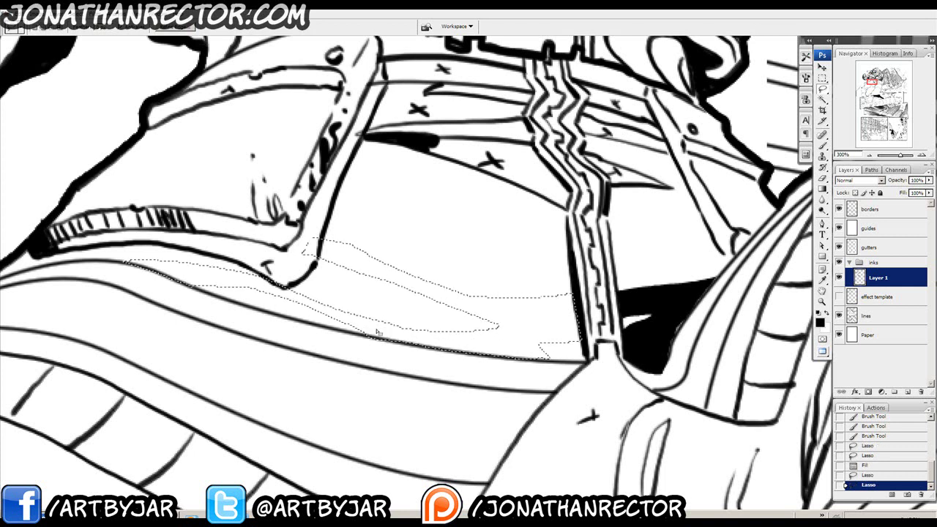
mouse_move(509, 329)
mouse_down()
mouse_move(421, 329)
mouse_move(349, 298)
mouse_up()
mouse_move(399, 249)
mouse_down()
mouse_move(512, 273)
mouse_move(402, 250)
mouse_up()
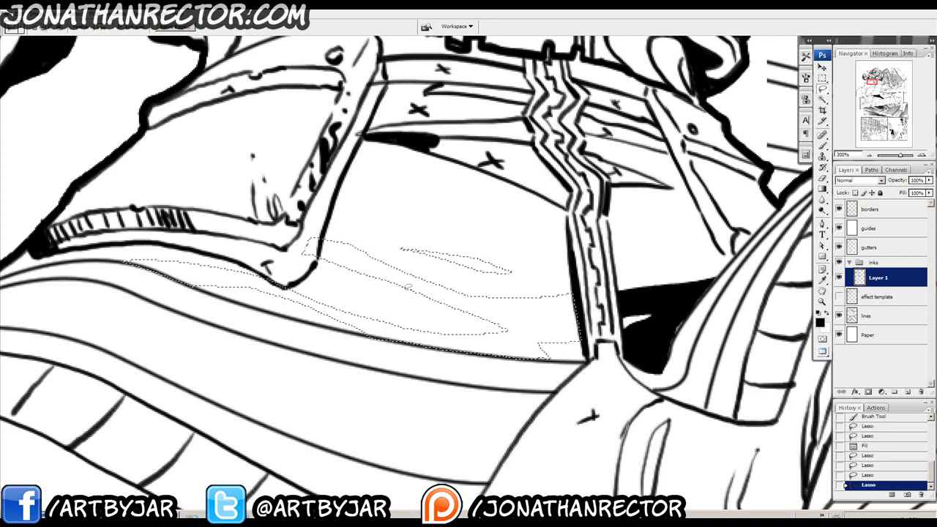
key(alt+BackSpace)
key(ctrl+d)
key(b)
drag(530, 353, 542, 357)
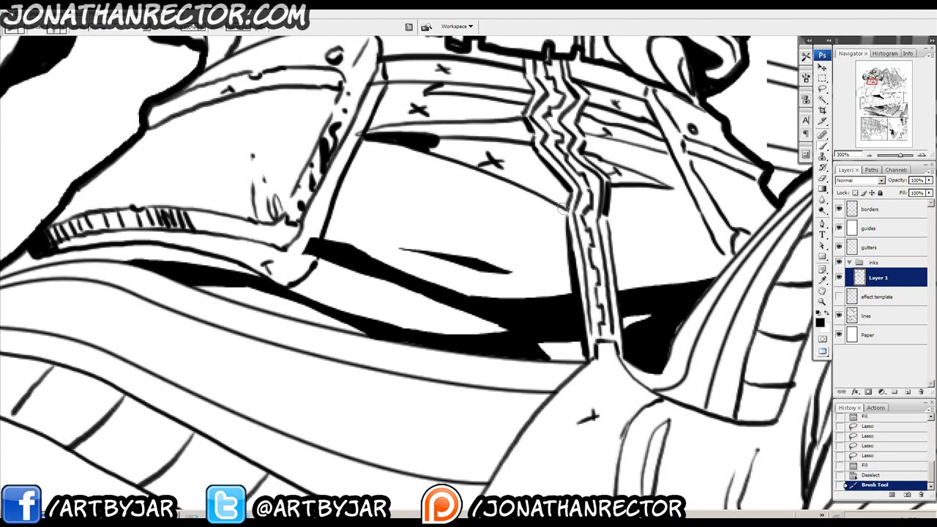
Brush the band under the far pocket flap's rivet solid black, and undo the extra stroke around the rivet.
drag(549, 278, 451, 265)
mouse_move(603, 272)
mouse_down()
mouse_move(612, 268)
mouse_move(559, 351)
mouse_move(567, 350)
mouse_up()
mouse_move(568, 345)
mouse_down()
mouse_move(580, 305)
mouse_move(564, 352)
mouse_move(543, 341)
mouse_up()
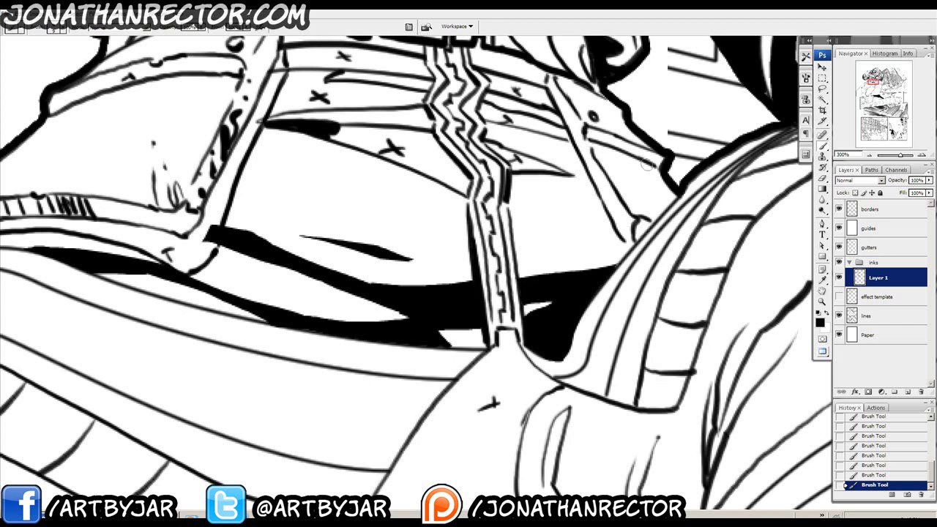
mouse_move(645, 154)
mouse_down()
mouse_move(658, 162)
mouse_move(583, 126)
mouse_move(652, 160)
mouse_move(590, 134)
mouse_move(593, 117)
mouse_up()
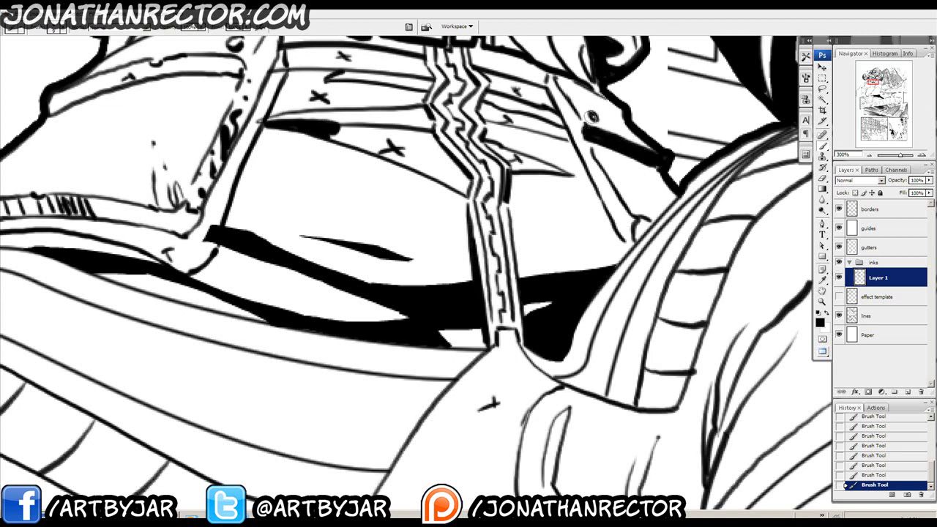
key(ctrl+z)
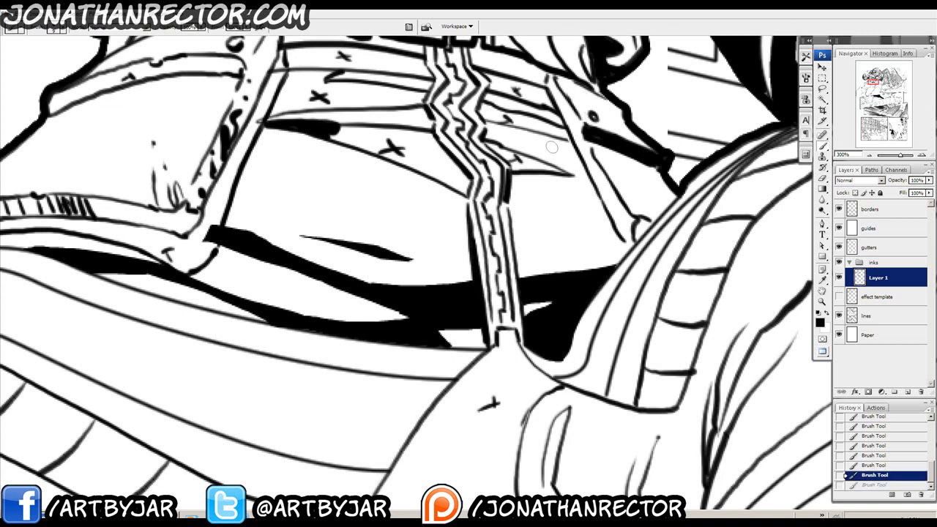
drag(523, 213, 584, 249)
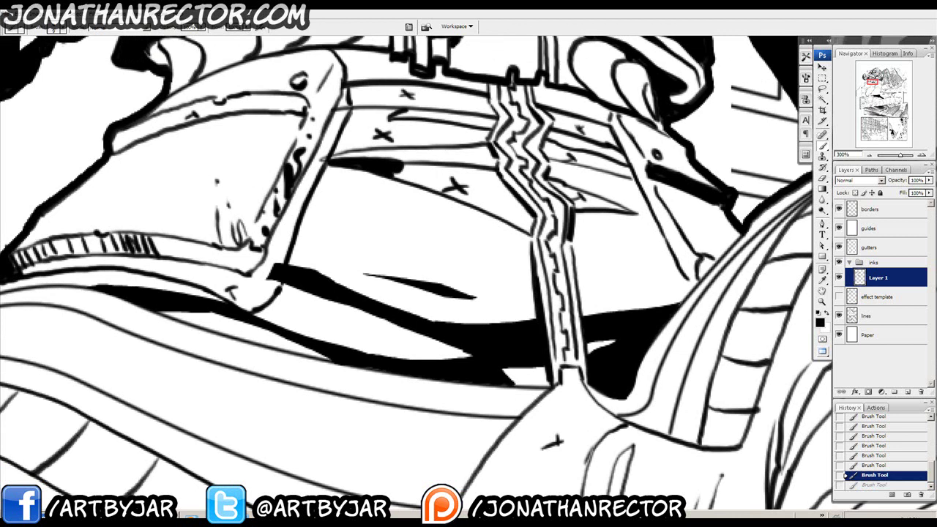
Add short feathering strokes to the wide bands above the near leg's hem, and mark the area under the hem with an X.
drag(378, 338, 489, 213)
drag(352, 271, 210, 309)
drag(254, 218, 310, 243)
drag(331, 196, 262, 173)
mouse_move(320, 204)
mouse_down()
mouse_move(285, 192)
mouse_move(264, 213)
mouse_move(220, 204)
mouse_up()
mouse_move(262, 231)
mouse_down()
mouse_move(454, 286)
mouse_move(524, 296)
mouse_up()
drag(330, 370, 389, 263)
drag(340, 279, 361, 298)
drag(361, 280, 339, 298)
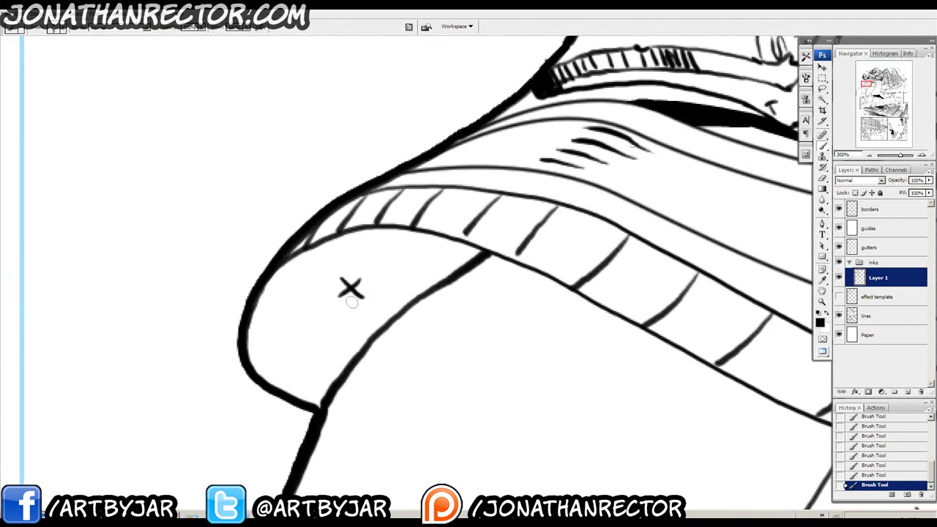
Try long curved hatching strokes across the thigh below the segmented hem.
drag(546, 387, 342, 310)
mouse_move(372, 396)
mouse_down()
mouse_move(471, 258)
mouse_move(239, 260)
mouse_up()
drag(653, 240, 314, 233)
mouse_move(386, 144)
mouse_down()
mouse_move(314, 278)
mouse_move(387, 355)
mouse_up()
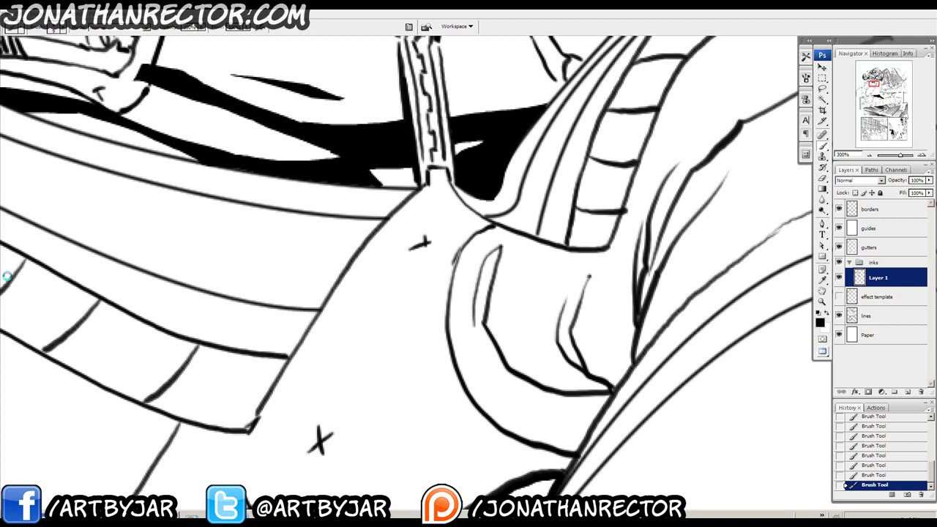
mouse_move(243, 232)
mouse_down()
mouse_move(506, 195)
mouse_move(594, 132)
mouse_up()
drag(378, 366, 444, 312)
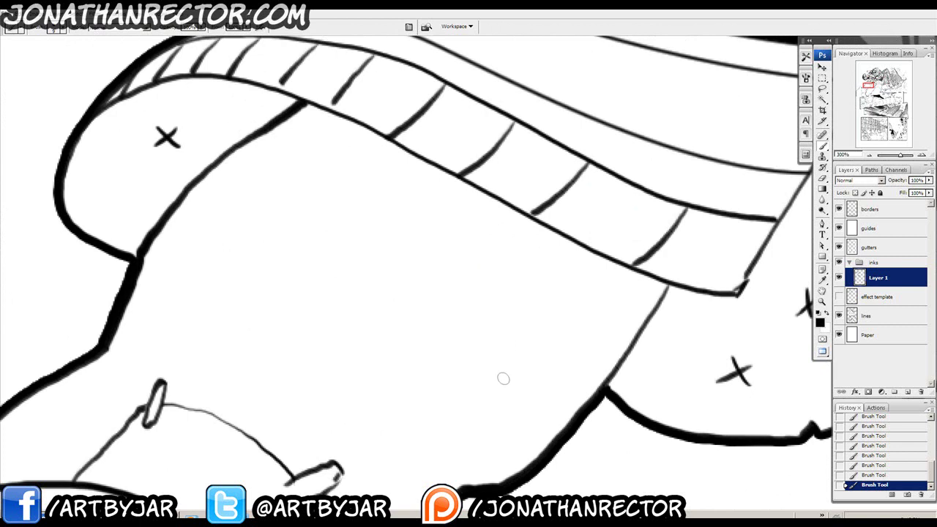
mouse_move(506, 390)
mouse_down()
mouse_move(500, 324)
mouse_move(433, 241)
mouse_up()
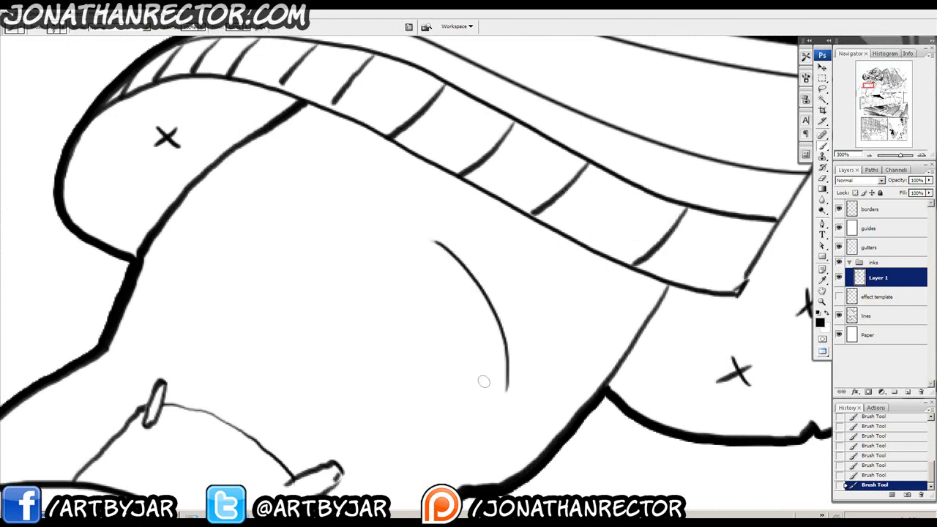
drag(487, 376, 400, 242)
drag(461, 366, 372, 243)
mouse_move(437, 357)
mouse_down()
mouse_move(358, 253)
mouse_move(344, 257)
mouse_up()
drag(386, 313, 325, 258)
key(ctrl+alt+z)
key(ctrl+alt+z)
key(ctrl+alt+z)
key(ctrl+alt+z)
key(ctrl+alt+z)
key(ctrl+alt+z)
Try a denser row of shorter curved hatching strokes on the thigh.
mouse_move(500, 338)
mouse_down()
mouse_move(468, 262)
mouse_move(432, 239)
mouse_up()
mouse_move(465, 323)
mouse_down()
mouse_move(415, 243)
mouse_move(381, 233)
mouse_up()
mouse_move(421, 315)
mouse_down()
mouse_move(353, 223)
mouse_move(336, 218)
mouse_up()
drag(383, 316, 330, 238)
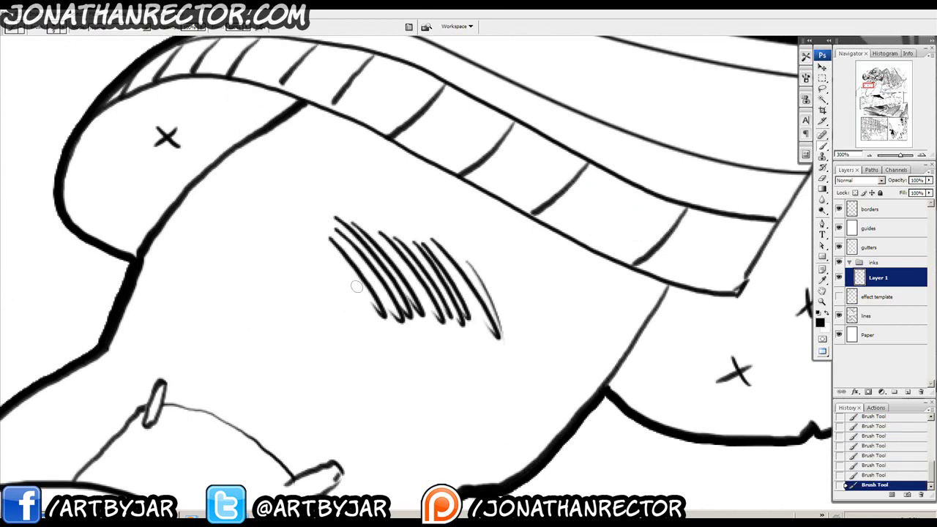
drag(356, 286, 318, 234)
drag(385, 336, 298, 228)
key(ctrl+alt+z)
key(ctrl+alt+z)
key(ctrl+alt+z)
key(ctrl+alt+z)
key(ctrl+alt+z)
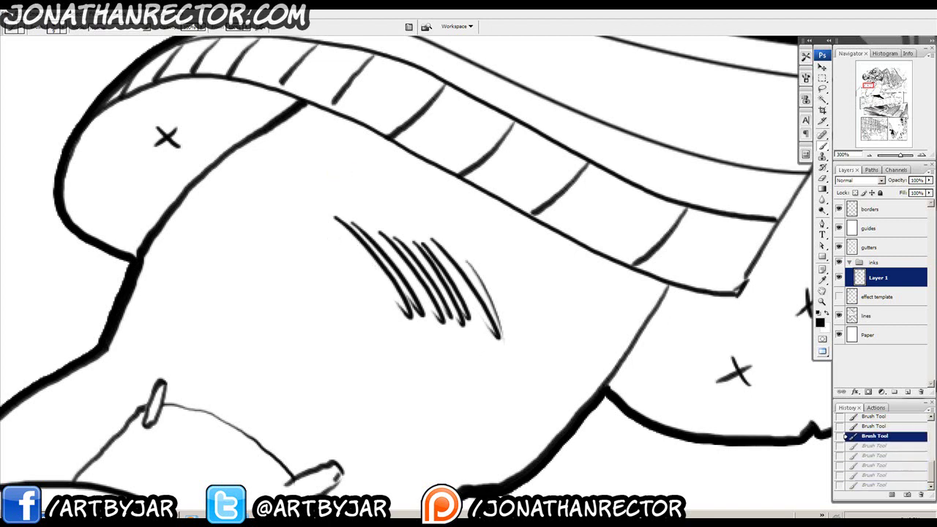
key(ctrl+alt+z)
key(ctrl+alt+z)
key(ctrl+alt+z)
key(ctrl+alt+z)
key(ctrl+alt+z)
key(ctrl+alt+z)
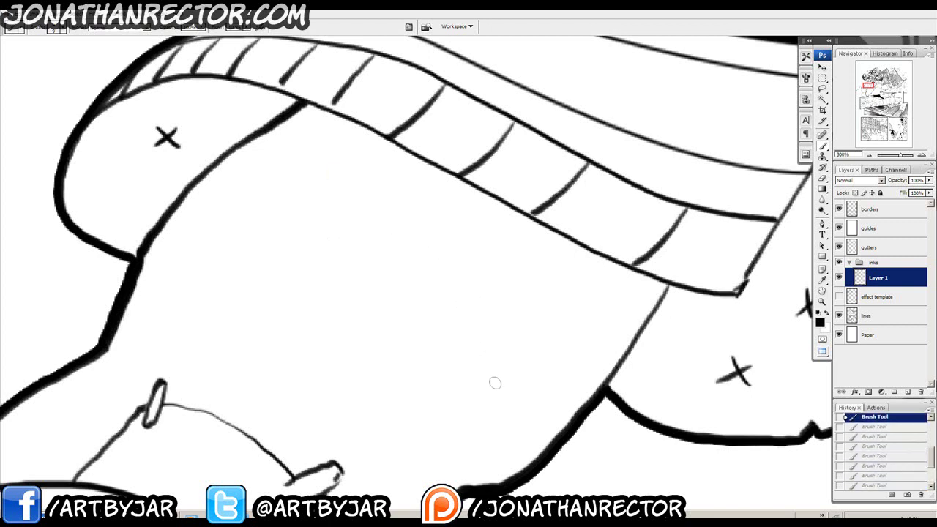
Try diagonal thigh strokes that alternate between thin tapered and heavy line weights.
drag(490, 350, 439, 263)
drag(454, 350, 378, 249)
mouse_move(439, 265)
mouse_down()
mouse_move(453, 343)
mouse_move(421, 271)
mouse_up()
key(ctrl+alt+z)
key(ctrl+alt+z)
key(ctrl+alt+z)
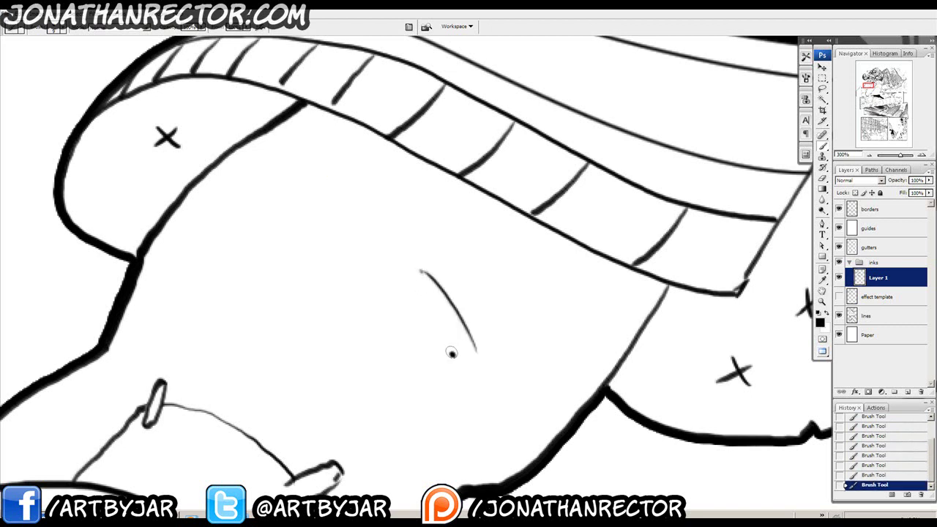
drag(452, 353, 394, 273)
drag(421, 352, 377, 278)
mouse_move(399, 339)
mouse_down()
mouse_move(365, 279)
mouse_move(380, 342)
mouse_up()
drag(382, 342, 316, 249)
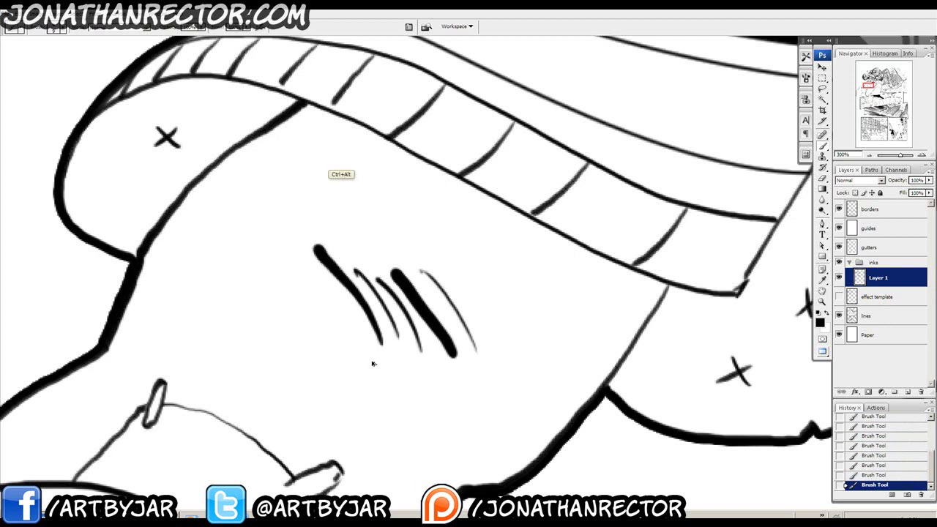
key(ctrl+alt+z)
key(ctrl+alt+z)
key(ctrl+alt+z)
key(ctrl+alt+z)
key(ctrl+alt+z)
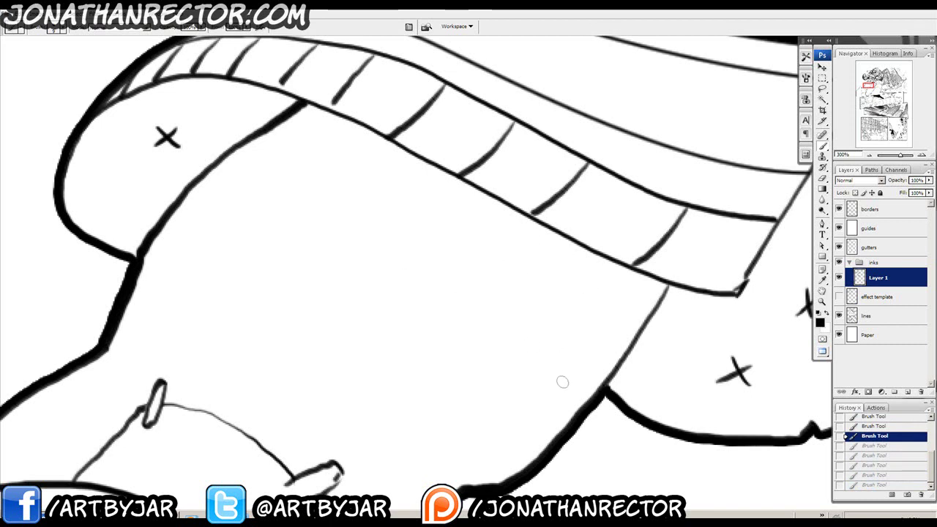
Try large concentric arcs wrapping around the form of the thigh.
mouse_move(535, 328)
mouse_down()
mouse_move(504, 304)
mouse_move(505, 347)
mouse_move(478, 331)
mouse_move(371, 200)
mouse_up()
key(ctrl+z)
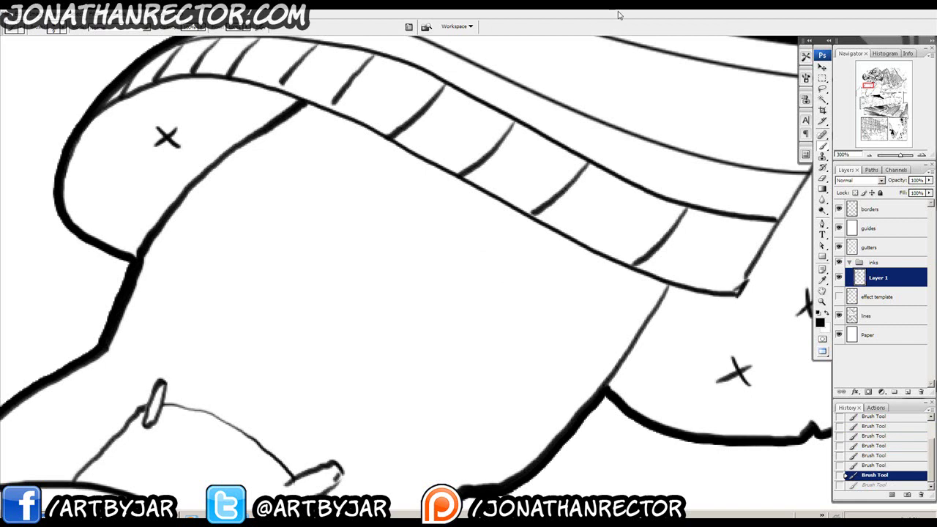
mouse_move(313, 196)
mouse_down()
mouse_move(353, 199)
mouse_move(391, 221)
mouse_move(407, 249)
mouse_move(422, 305)
mouse_move(388, 374)
mouse_up()
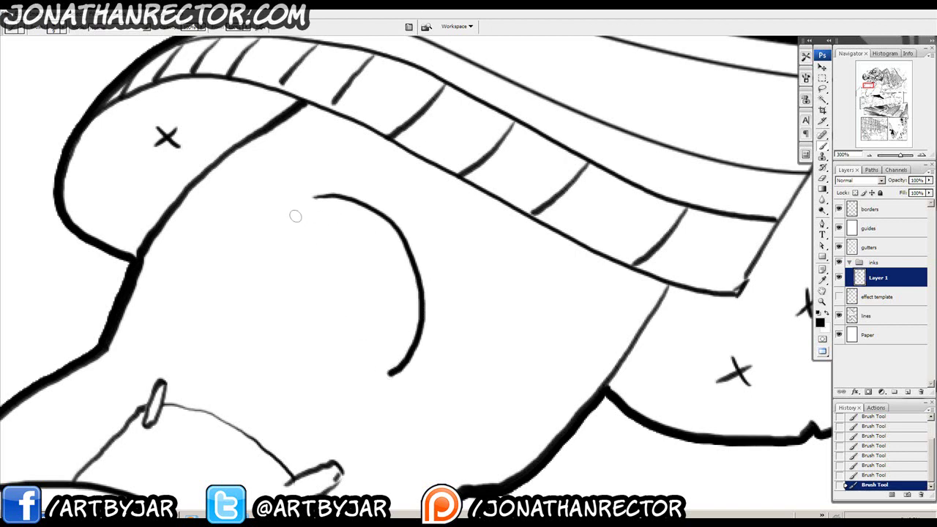
mouse_move(298, 211)
mouse_down()
mouse_move(339, 229)
mouse_move(377, 287)
mouse_move(368, 357)
mouse_move(352, 375)
mouse_up()
mouse_move(351, 179)
mouse_down()
mouse_move(425, 220)
mouse_move(459, 286)
mouse_move(464, 330)
mouse_move(445, 366)
mouse_move(388, 393)
mouse_up()
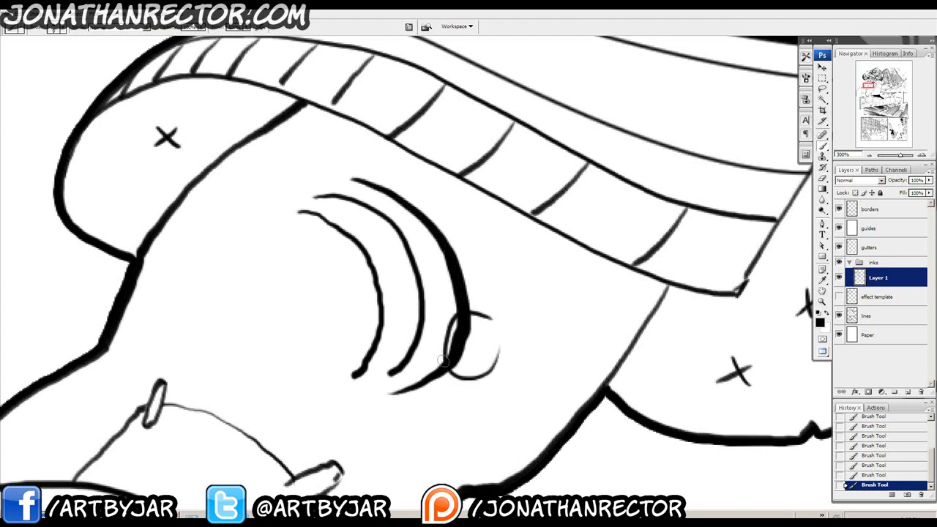
key(ctrl+z)
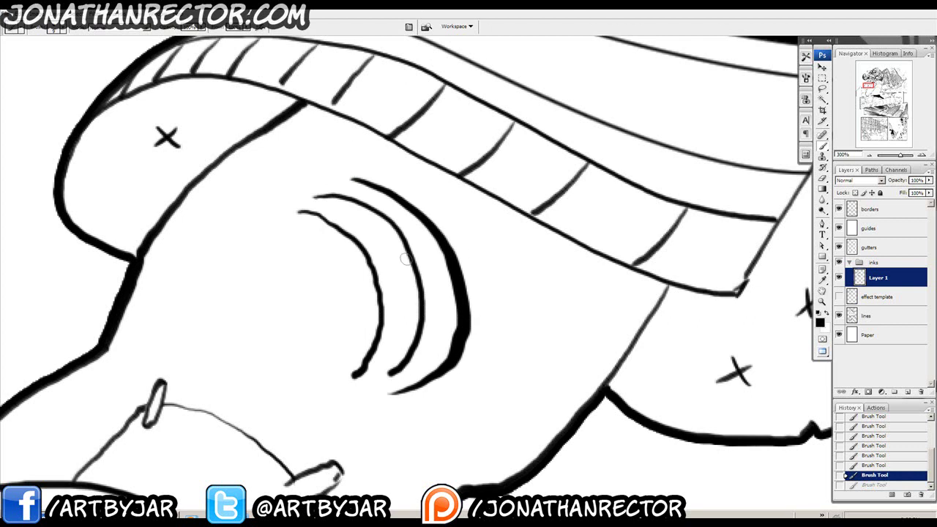
drag(350, 279, 404, 275)
key(ctrl+alt+z)
key(ctrl+alt+z)
key(ctrl+alt+z)
key(ctrl+alt+z)
key(ctrl+alt+z)
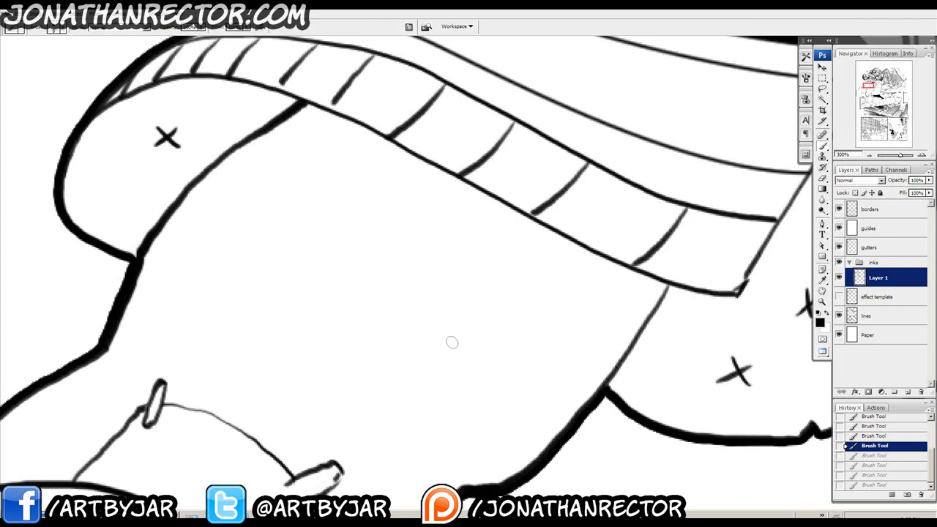
Try a compact patch of parallel curved strokes on the middle of the thigh, varying from faint to heavy line weight.
drag(414, 269, 447, 355)
drag(382, 258, 436, 350)
drag(350, 254, 409, 340)
drag(330, 251, 397, 336)
mouse_move(321, 257)
mouse_down()
mouse_move(379, 334)
mouse_move(362, 329)
mouse_up()
drag(278, 270, 333, 321)
mouse_move(269, 265)
mouse_down()
mouse_move(280, 306)
mouse_move(336, 335)
mouse_up()
drag(227, 276, 323, 335)
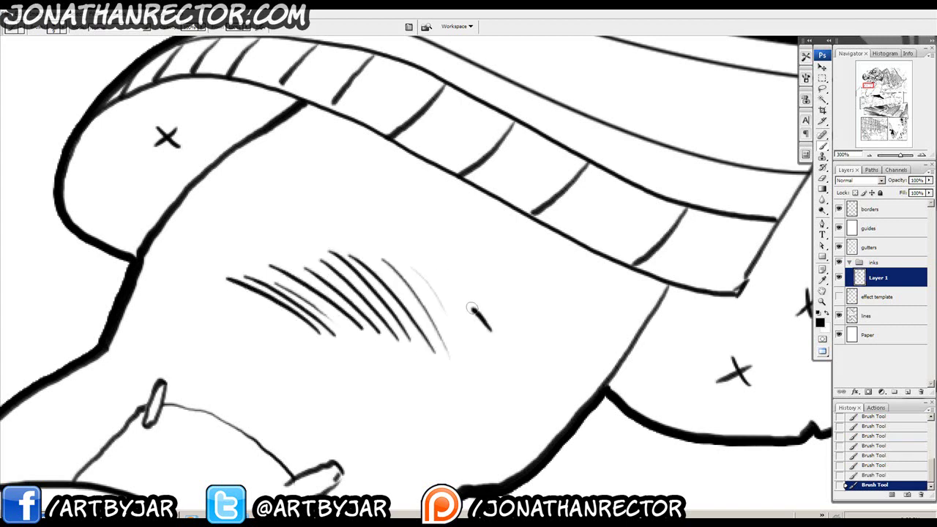
Undo all the trial hatching strokes on the thigh.
key(ctrl+alt+z)
key(ctrl+alt+z)
key(ctrl+alt+z)
key(ctrl+alt+z)
key(ctrl+alt+z)
key(ctrl+alt+z)
key(ctrl+alt+z)
key(ctrl+alt+z)
key(ctrl+alt+z)
key(ctrl+alt+z)
key(ctrl+alt+z)
key(ctrl+alt+z)
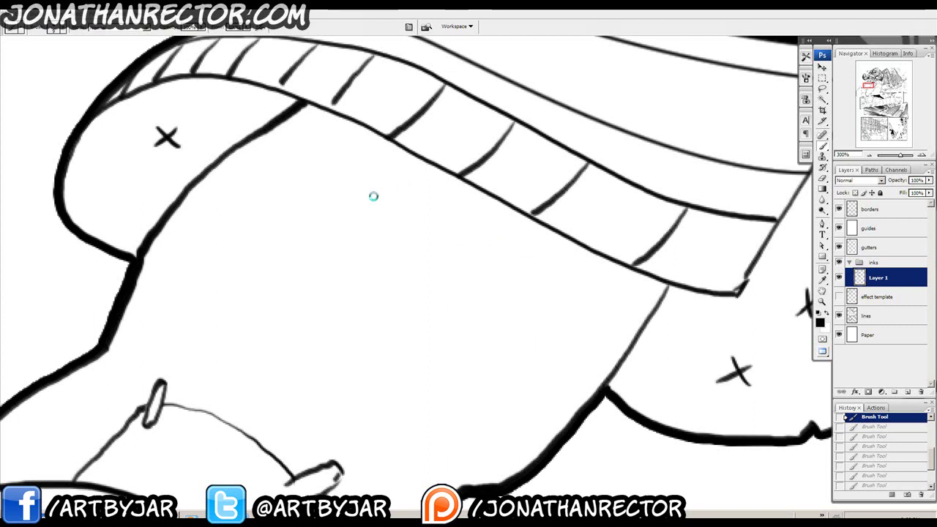
Draw a curved shadow edge across the upper thigh below the segmented hem and mark the enclosed area with an X.
drag(279, 215, 264, 368)
drag(365, 364, 310, 222)
mouse_move(251, 228)
mouse_down()
mouse_move(310, 240)
mouse_move(275, 231)
mouse_up()
mouse_move(138, 205)
mouse_down()
mouse_move(279, 184)
mouse_move(438, 270)
mouse_move(514, 354)
mouse_move(604, 375)
mouse_up()
mouse_move(409, 246)
mouse_down()
mouse_move(415, 327)
mouse_move(347, 272)
mouse_up()
mouse_move(403, 278)
mouse_down()
mouse_move(434, 308)
mouse_move(401, 288)
mouse_up()
drag(351, 305, 377, 194)
mouse_move(325, 321)
mouse_down()
mouse_move(438, 264)
mouse_move(472, 290)
mouse_up()
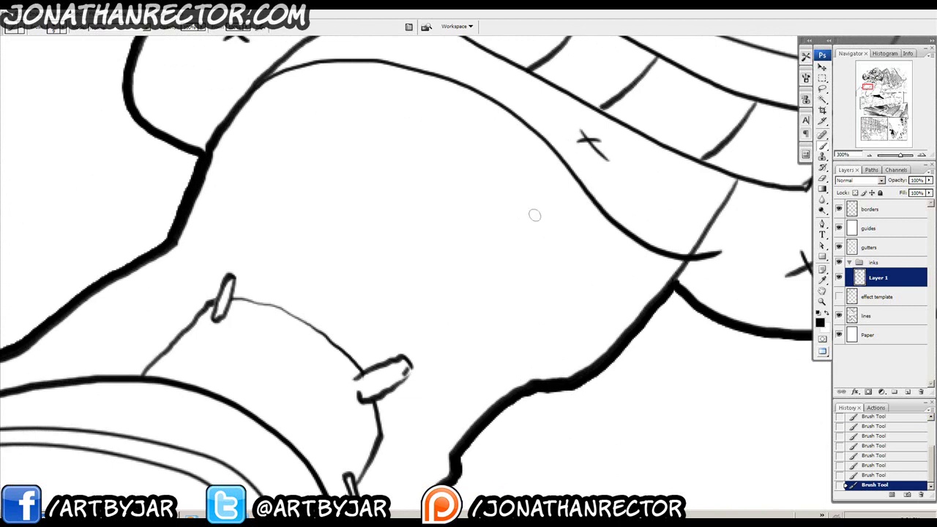
Lasso a triangular shadow on the thigh overlapping the curved shadow edge and fill it with black.
drag(534, 212, 461, 219)
mouse_move(562, 234)
mouse_down()
mouse_move(440, 243)
mouse_move(496, 174)
mouse_up()
key(alt+BackSpace)
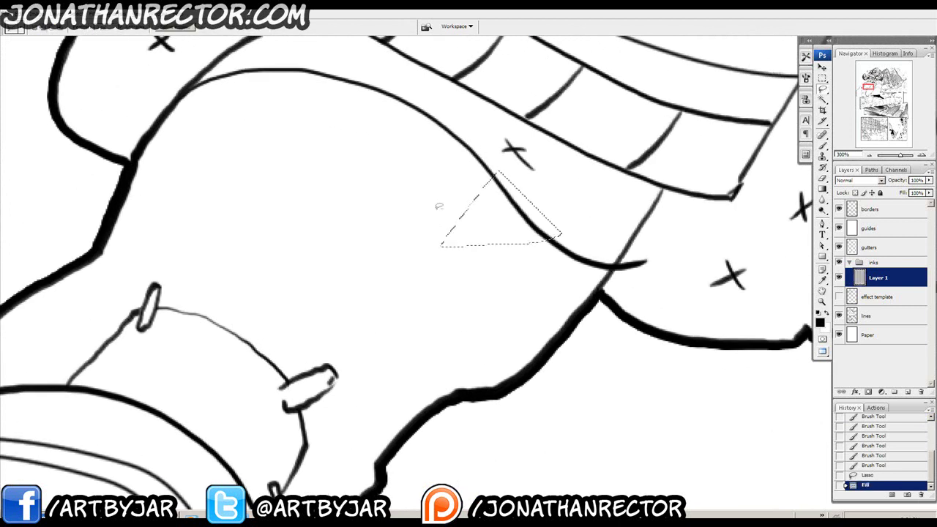
Add a new layer and fill tapered, curved fold shadows in black along the inner side of the leg above the boot.
drag(485, 255, 647, 161)
mouse_move(454, 380)
mouse_down()
mouse_move(516, 335)
mouse_move(547, 273)
mouse_up()
mouse_move(568, 388)
mouse_down()
mouse_move(445, 202)
mouse_move(513, 264)
mouse_move(552, 336)
mouse_move(565, 294)
mouse_move(556, 262)
mouse_move(582, 258)
mouse_move(362, 86)
mouse_move(564, 209)
mouse_move(612, 227)
mouse_move(510, 79)
mouse_move(644, 194)
mouse_up()
key(ctrl+alt+shift+n)
mouse_move(613, 250)
mouse_down()
mouse_move(578, 240)
mouse_move(610, 279)
mouse_move(540, 400)
mouse_up()
key(alt+BackSpace)
mouse_move(370, 216)
mouse_down()
mouse_move(441, 314)
mouse_move(412, 311)
mouse_up()
key(ctrl+d)
Lasso sweeping fold shadows from the outer leg contour, plus a thin sliver above them, and fill them with black.
mouse_move(234, 277)
mouse_down()
mouse_move(447, 259)
mouse_move(320, 239)
mouse_move(224, 242)
mouse_move(408, 234)
mouse_move(296, 193)
mouse_move(302, 176)
mouse_move(355, 156)
mouse_move(539, 151)
mouse_move(676, 198)
mouse_move(542, 115)
mouse_move(397, 120)
mouse_move(311, 177)
mouse_up()
drag(238, 221, 145, 288)
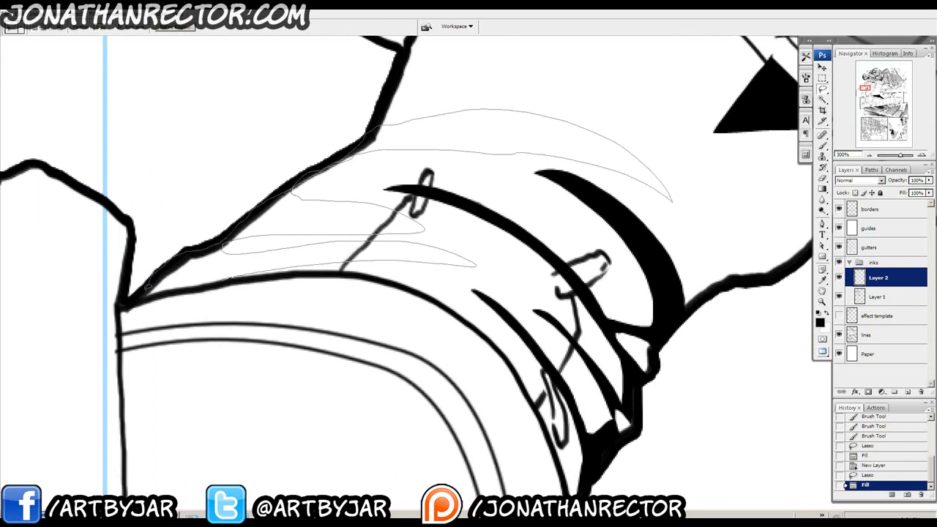
drag(231, 279, 236, 278)
drag(631, 126, 421, 224)
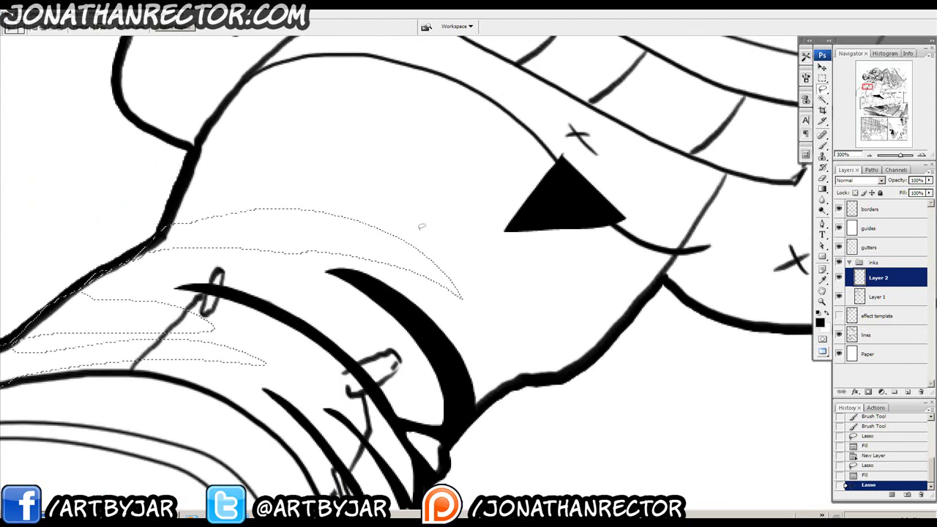
mouse_move(326, 199)
mouse_down()
mouse_move(383, 196)
mouse_move(330, 204)
mouse_up()
key(alt+BackSpace)
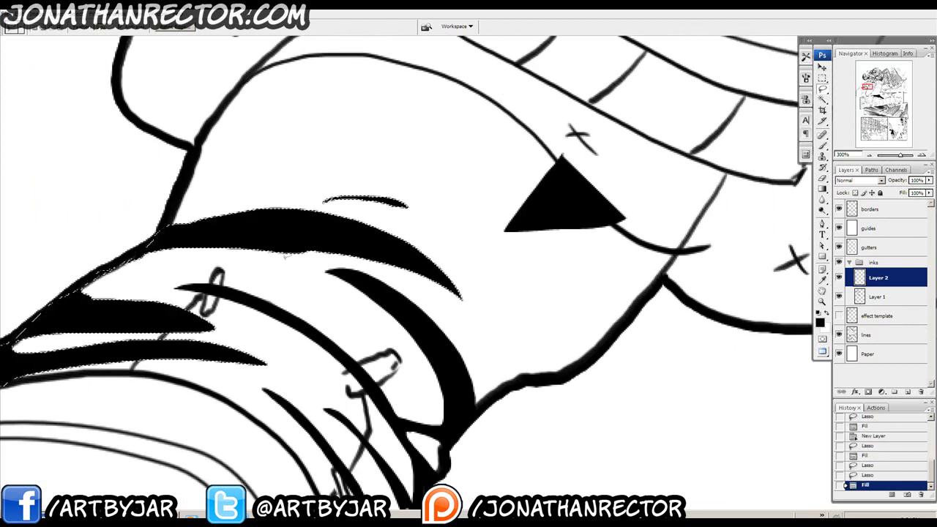
Deselect and erase the black ink that overlaps the stitches and the patch above the boot.
key(e)
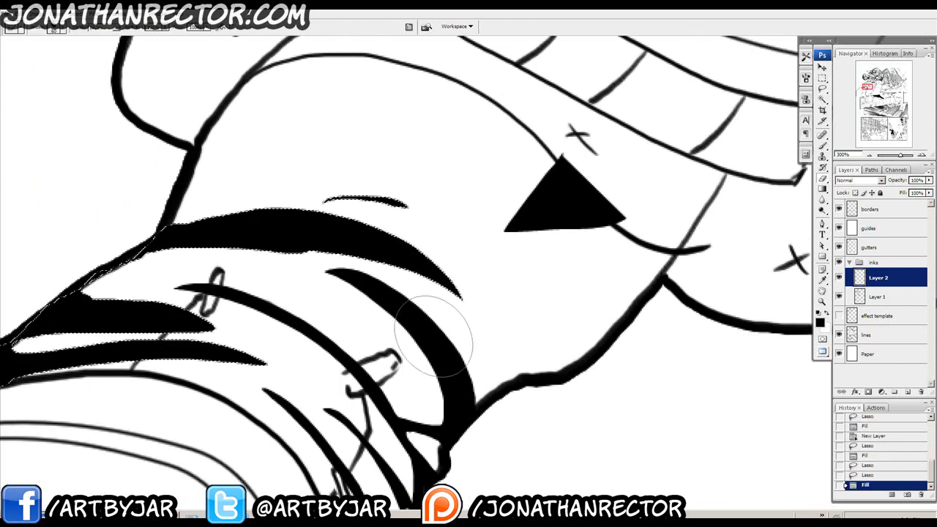
key(ctrl+d)
mouse_move(352, 363)
mouse_down()
mouse_move(411, 349)
mouse_move(429, 364)
mouse_move(415, 366)
mouse_up()
mouse_move(387, 398)
mouse_down()
mouse_move(406, 419)
mouse_move(388, 439)
mouse_move(399, 439)
mouse_move(414, 416)
mouse_move(344, 372)
mouse_move(303, 334)
mouse_move(286, 300)
mouse_move(267, 317)
mouse_move(238, 320)
mouse_move(247, 316)
mouse_move(226, 352)
mouse_move(279, 296)
mouse_move(280, 273)
mouse_move(274, 279)
mouse_up()
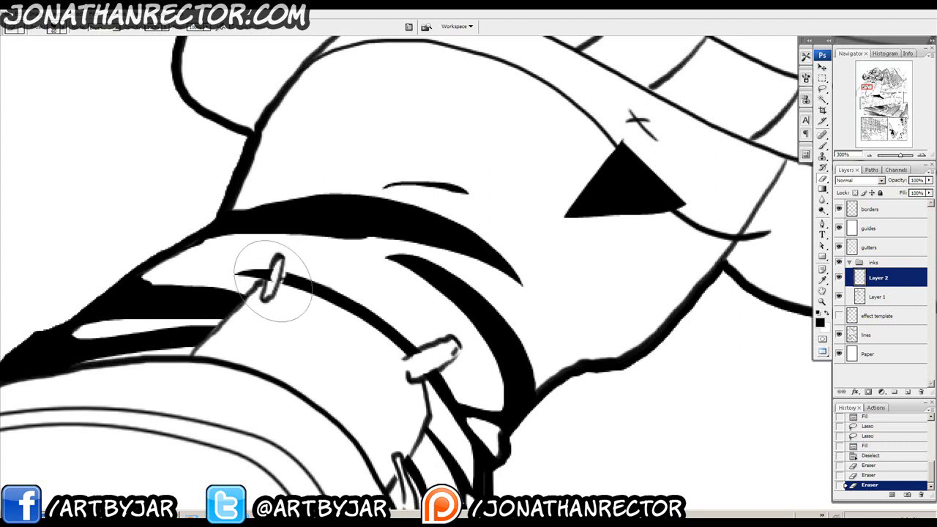
key(ctrl+z)
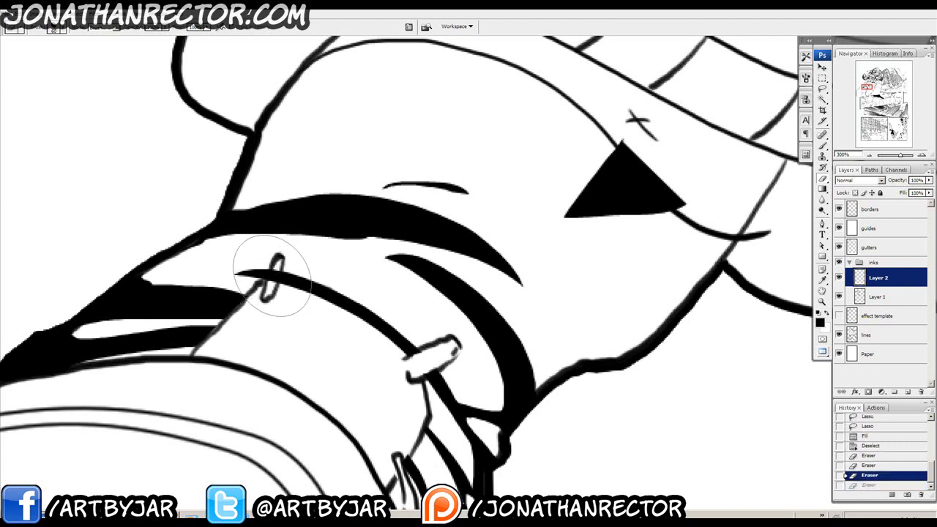
drag(273, 274, 272, 276)
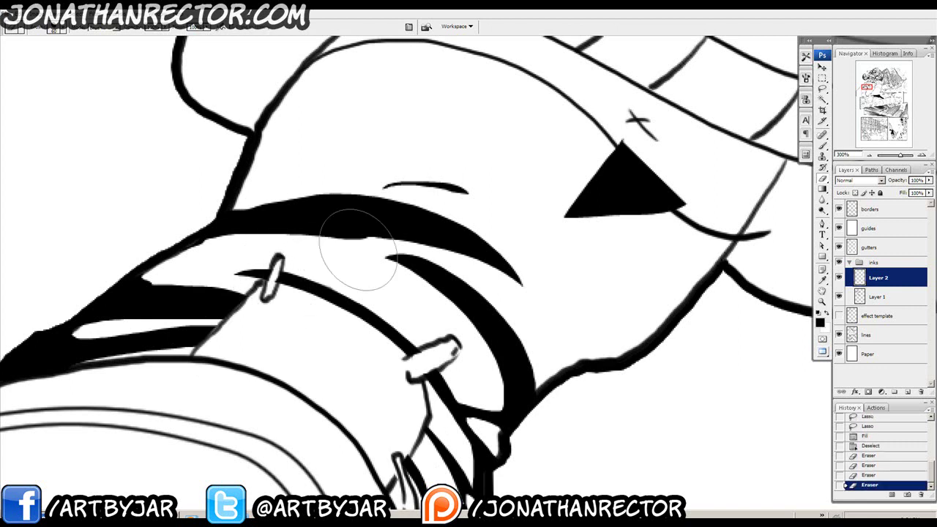
Draw a curved line from the black triangle down to the thigh contour and mark the area beside it with a small x.
drag(507, 219, 364, 193)
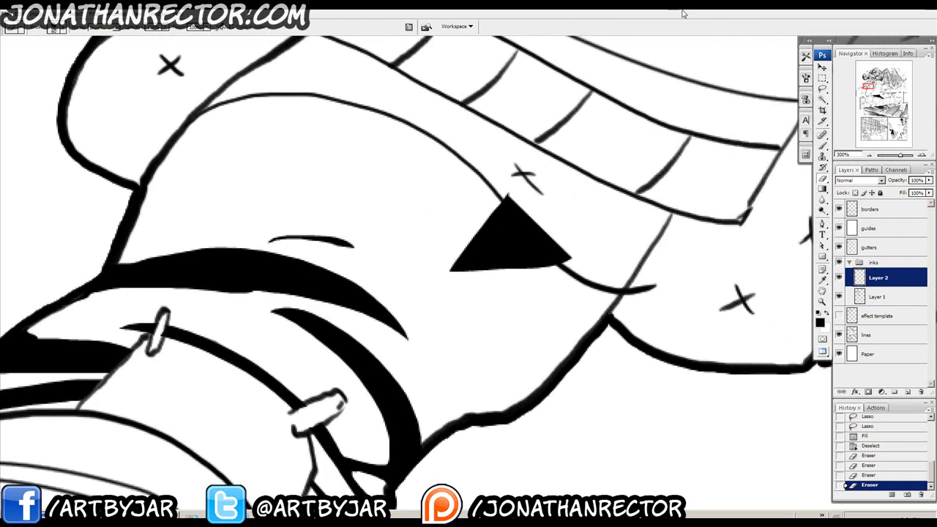
key(ctrl+minus)
key(ctrl+minus)
key(ctrl+minus)
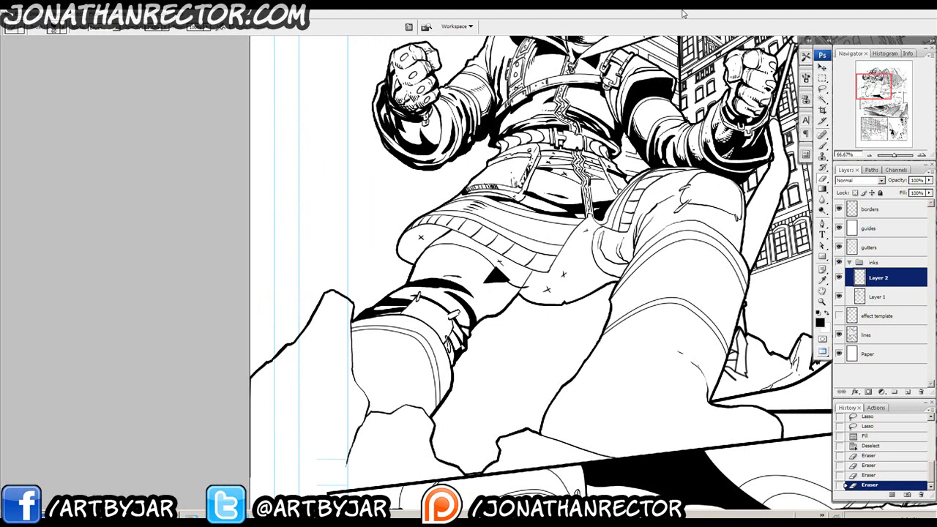
key(ctrl+plus)
key(ctrl+plus)
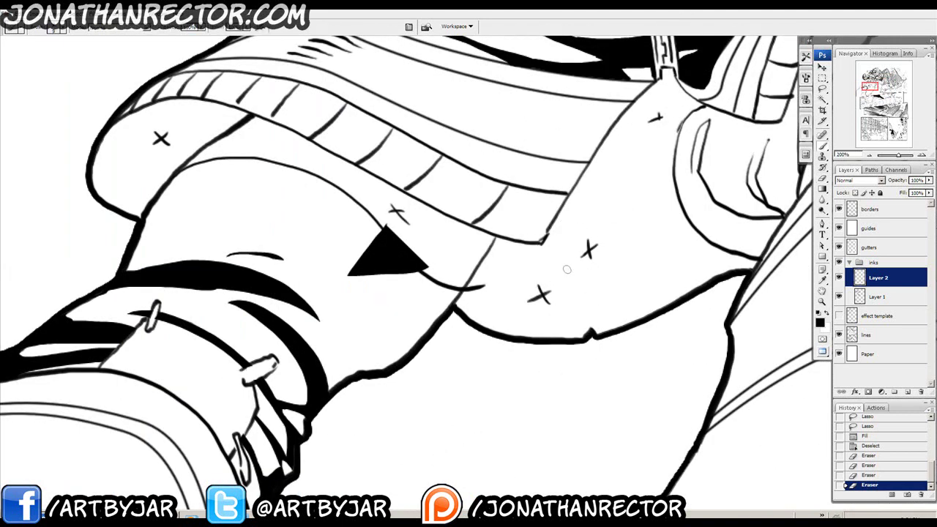
drag(425, 311, 525, 341)
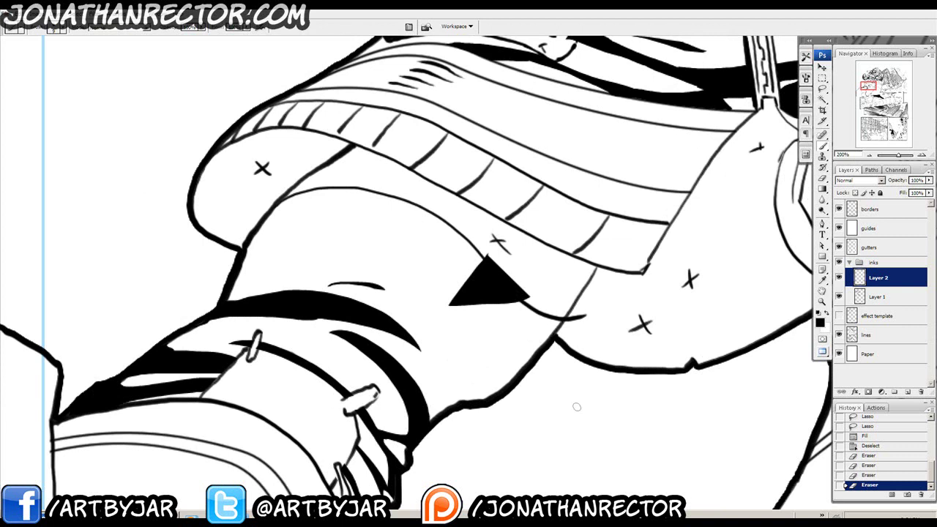
mouse_move(498, 290)
mouse_down()
mouse_move(517, 263)
mouse_move(550, 336)
mouse_up()
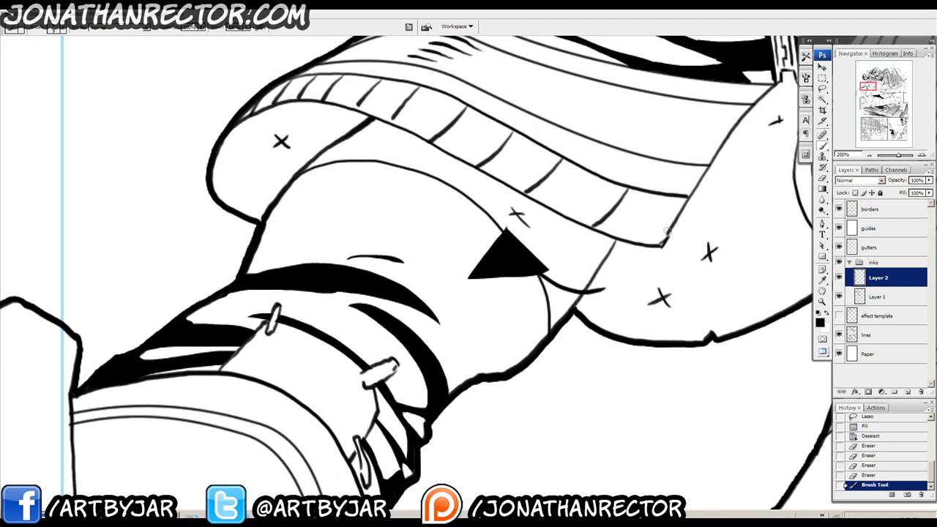
click(561, 301)
click(557, 300)
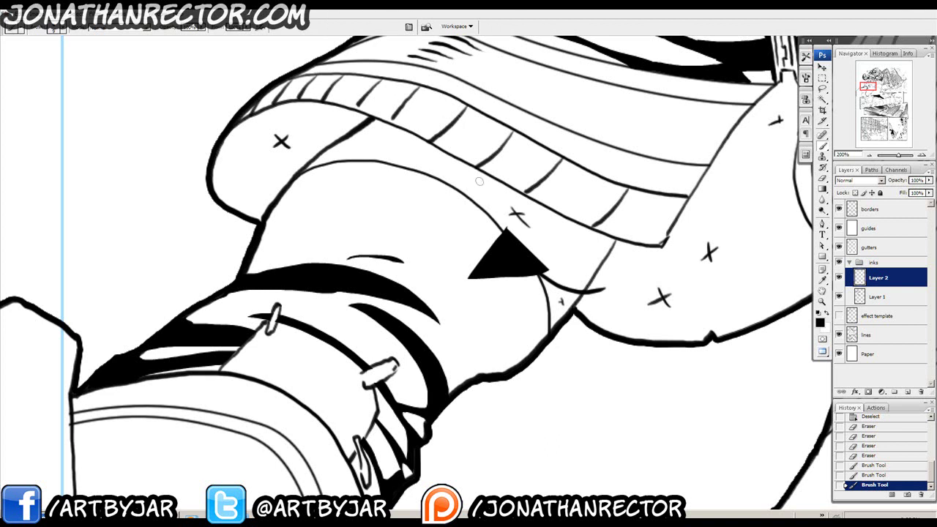
Outline the fold shadows in the bunched cloth between the legs and mark the fill area with a small x.
drag(644, 284, 476, 270)
mouse_move(615, 152)
mouse_down()
mouse_move(383, 213)
mouse_move(391, 280)
mouse_move(418, 307)
mouse_up()
mouse_move(441, 337)
mouse_down()
mouse_move(425, 313)
mouse_move(430, 279)
mouse_up()
mouse_move(455, 375)
mouse_down()
mouse_move(410, 305)
mouse_move(445, 321)
mouse_move(412, 321)
mouse_move(394, 279)
mouse_move(451, 341)
mouse_move(402, 349)
mouse_move(365, 338)
mouse_move(373, 312)
mouse_up()
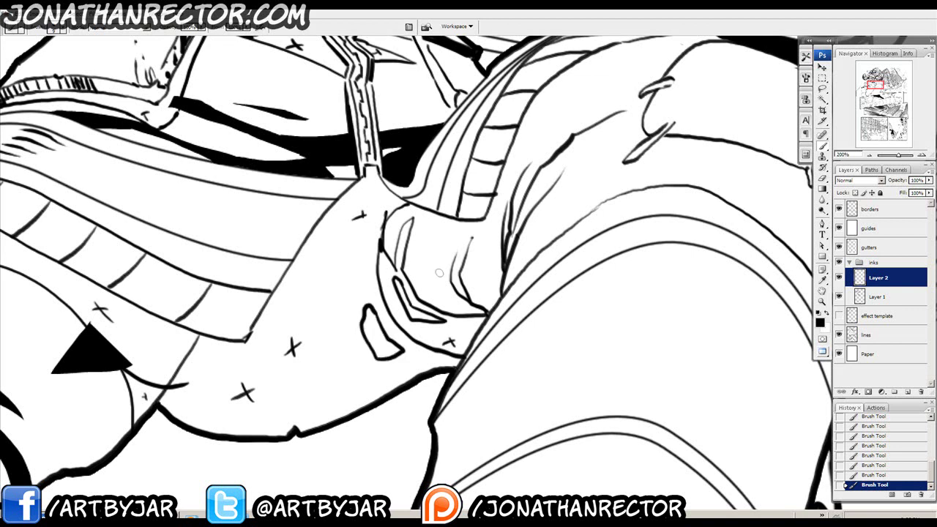
Add a few dots and short curved texture strokes to the patch on the raised leg.
drag(567, 71, 499, 222)
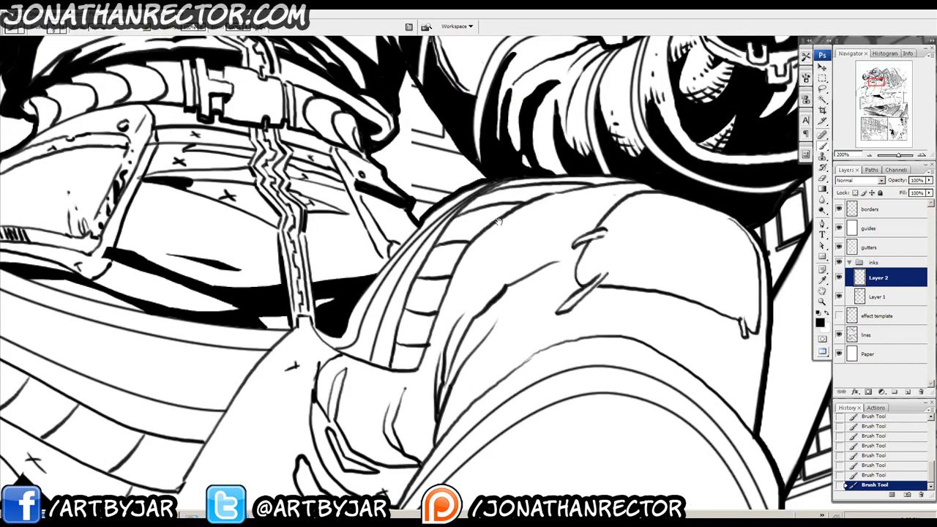
drag(579, 185, 527, 140)
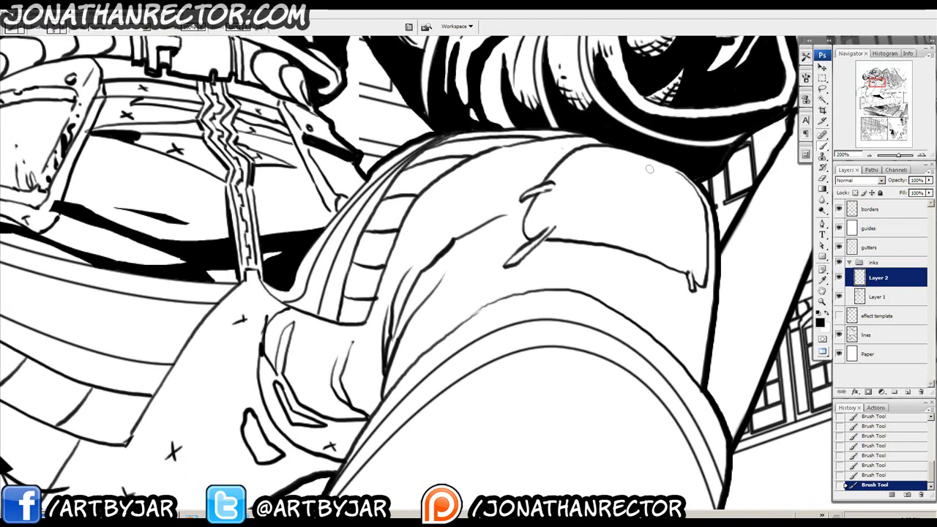
key(ctrl+plus)
drag(646, 233, 353, 269)
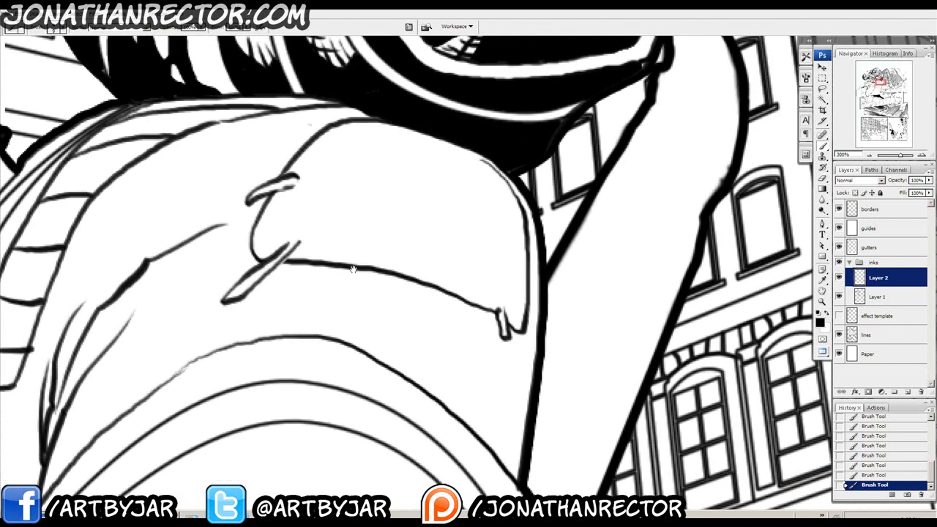
drag(501, 244, 483, 204)
mouse_move(484, 229)
mouse_down()
mouse_move(462, 189)
mouse_move(411, 170)
mouse_up()
drag(373, 319, 458, 199)
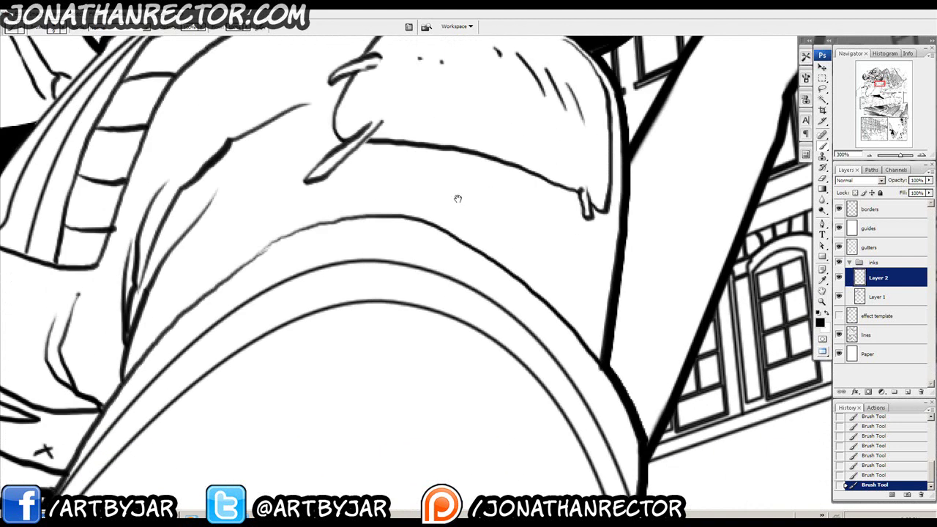
Outline an angular fold shadow on the raised thigh just above the boot cuff and mark it for black fill.
mouse_move(356, 241)
mouse_down()
mouse_move(368, 274)
mouse_move(438, 274)
mouse_up()
drag(278, 282, 434, 211)
mouse_move(415, 271)
mouse_down()
mouse_move(412, 249)
mouse_move(441, 189)
mouse_move(409, 207)
mouse_move(373, 270)
mouse_move(361, 309)
mouse_up()
drag(400, 245, 401, 257)
drag(371, 256, 429, 308)
mouse_move(423, 188)
mouse_down()
mouse_move(373, 255)
mouse_move(452, 229)
mouse_move(473, 187)
mouse_up()
drag(349, 255, 288, 220)
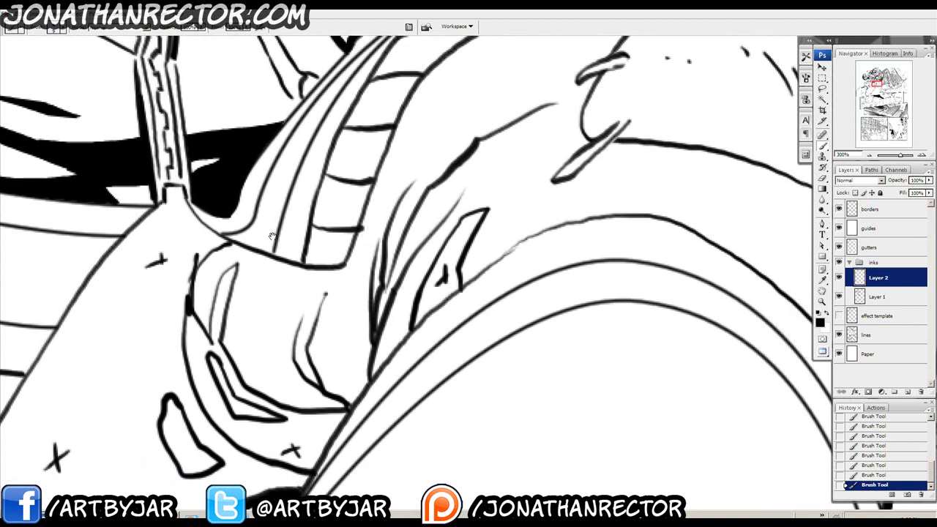
Thicken the skirt hem over the raised thigh, draw a curved shadow edge along it and mark the area with an X.
mouse_move(217, 241)
mouse_down()
mouse_move(333, 282)
mouse_move(369, 247)
mouse_up()
drag(380, 207, 332, 327)
mouse_move(320, 370)
mouse_down()
mouse_move(326, 330)
mouse_move(376, 228)
mouse_move(475, 150)
mouse_move(580, 151)
mouse_up()
mouse_move(556, 117)
mouse_down()
mouse_move(570, 133)
mouse_move(555, 133)
mouse_up()
mouse_move(176, 361)
mouse_down()
mouse_move(274, 392)
mouse_move(314, 369)
mouse_move(324, 336)
mouse_move(306, 388)
mouse_move(328, 309)
mouse_move(313, 355)
mouse_up()
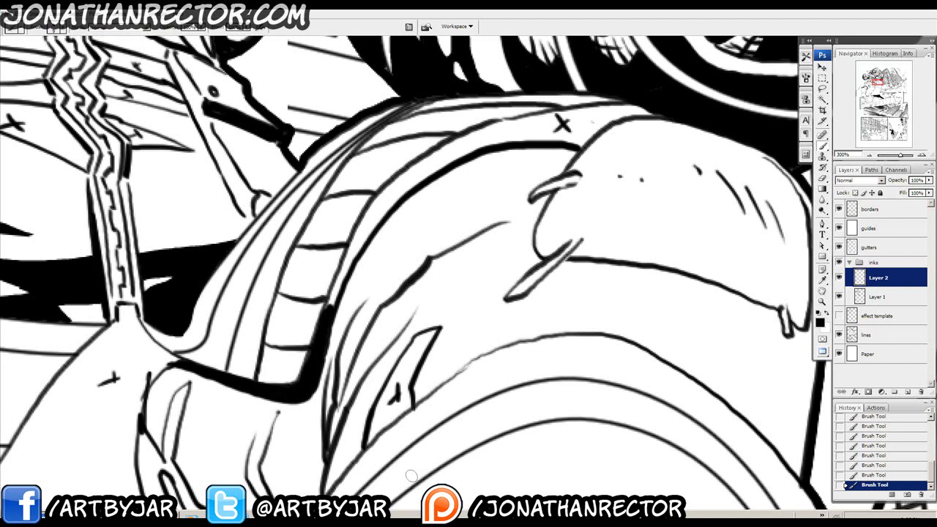
Add tapered hatching strokes running inward from the skirt's front edge beside the zipper.
drag(217, 314, 601, 297)
mouse_move(198, 339)
mouse_down()
mouse_move(407, 252)
mouse_move(310, 251)
mouse_move(458, 246)
mouse_up()
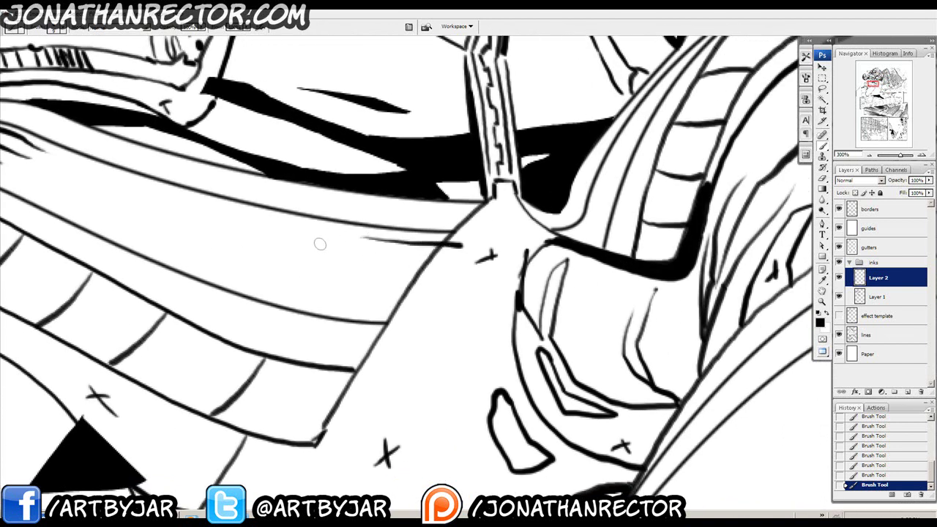
drag(322, 247, 455, 257)
drag(307, 257, 437, 279)
key(ctrl+z)
drag(296, 256, 458, 276)
drag(246, 256, 429, 291)
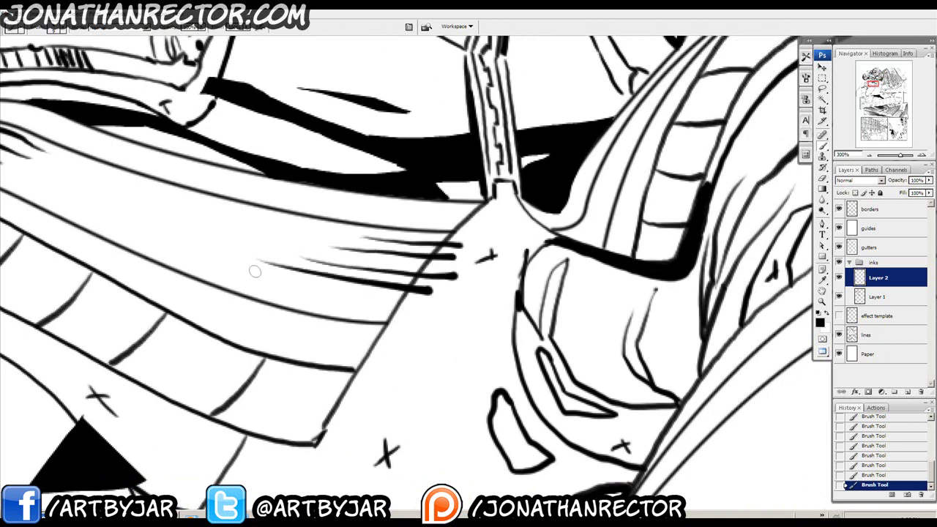
drag(254, 270, 405, 305)
drag(194, 256, 414, 330)
Cross-hatch the skirt's front edge with diagonal strokes and add small ticks and a dot around the hatching.
mouse_move(392, 271)
mouse_down()
mouse_move(482, 306)
mouse_move(465, 354)
mouse_up()
drag(491, 296, 442, 358)
drag(468, 311, 424, 355)
drag(472, 288, 464, 294)
drag(434, 321, 429, 327)
drag(446, 286, 438, 292)
drag(397, 315, 385, 323)
click(390, 282)
Add short shading strokes at the base of the skirt pleats on the raised-leg side of the zipper.
drag(320, 275, 500, 345)
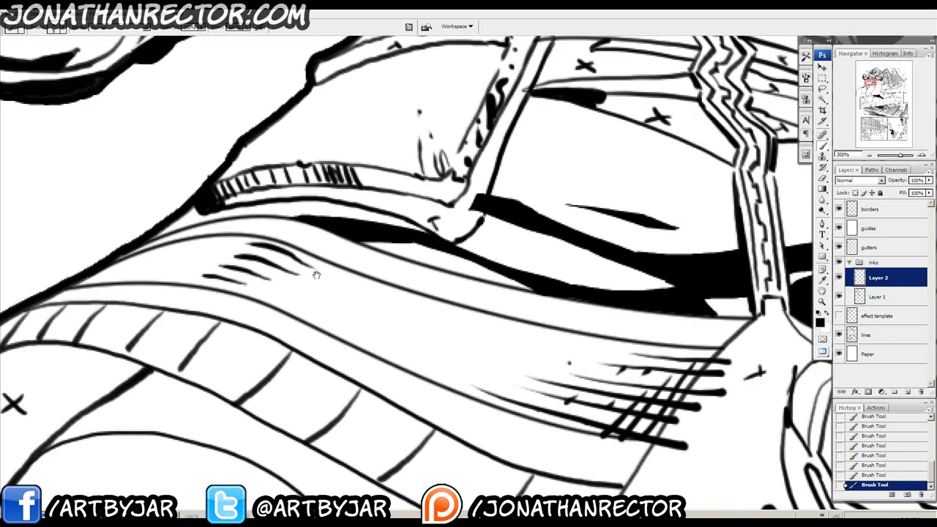
drag(451, 310, 286, 308)
mouse_move(451, 293)
mouse_down()
mouse_move(251, 273)
mouse_move(352, 257)
mouse_up()
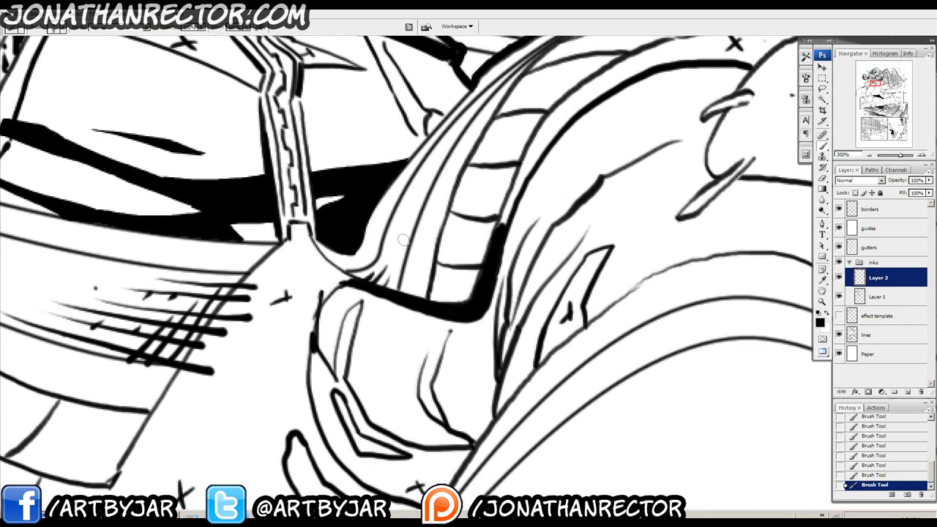
Examine the inked figure from mask to boots, comparing the leg and skirt shading with the finished upper body.
scroll(452, 271, right, 2)
scroll(452, 271, up, 1)
drag(402, 456, 396, 184)
drag(378, 276, 535, 180)
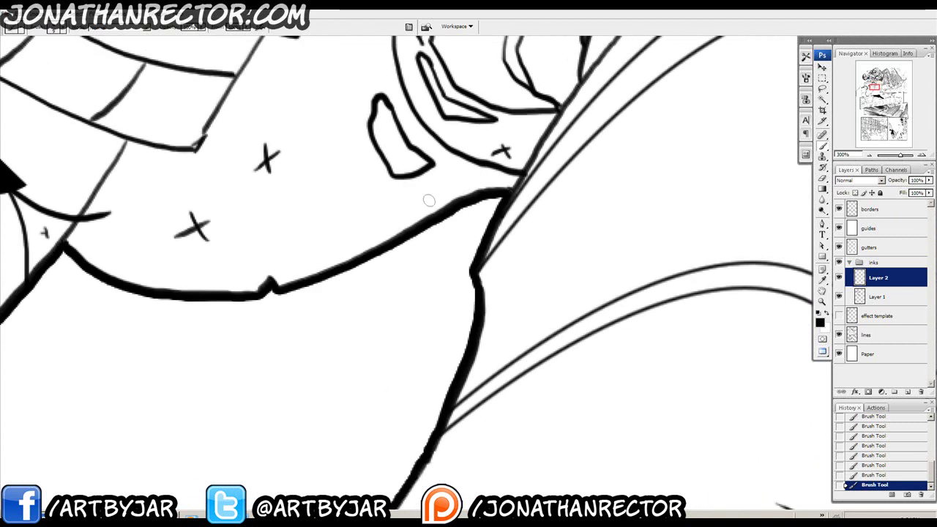
key(ctrl+minus)
key(ctrl+minus)
key(ctrl+minus)
key(ctrl+minus)
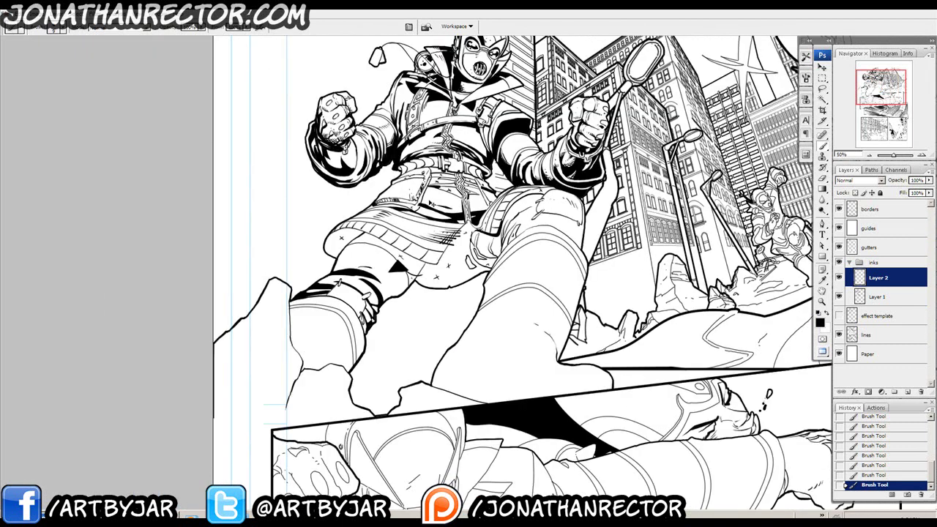
key(ctrl+plus)
key(ctrl+plus)
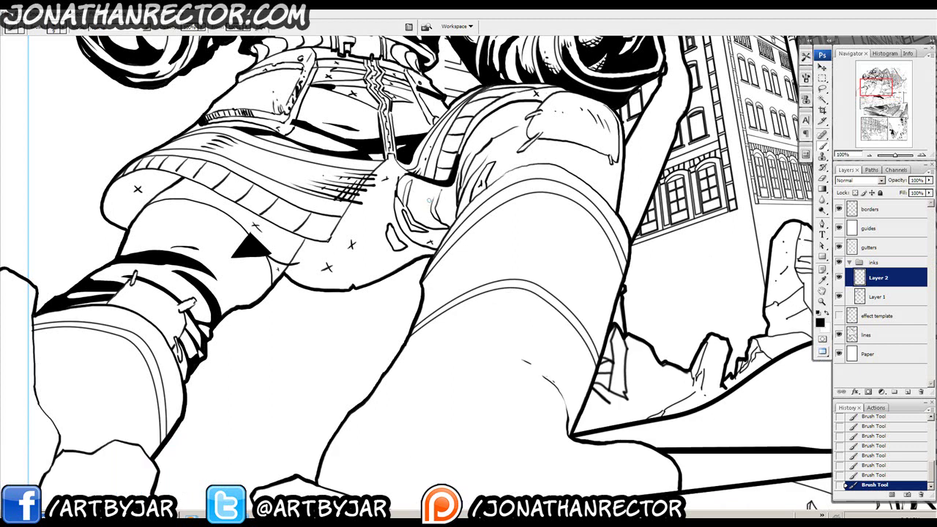
scroll(430, 202, up, 10)
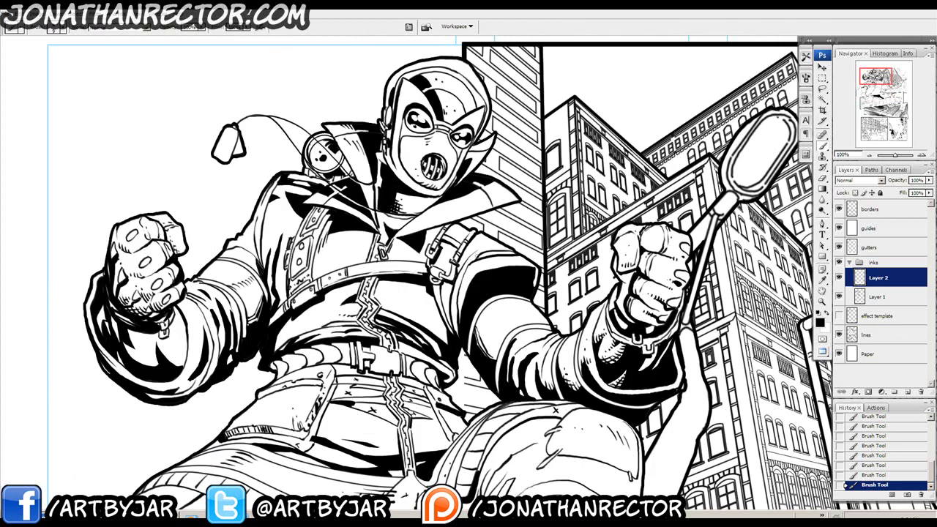
scroll(469, 216, down, 10)
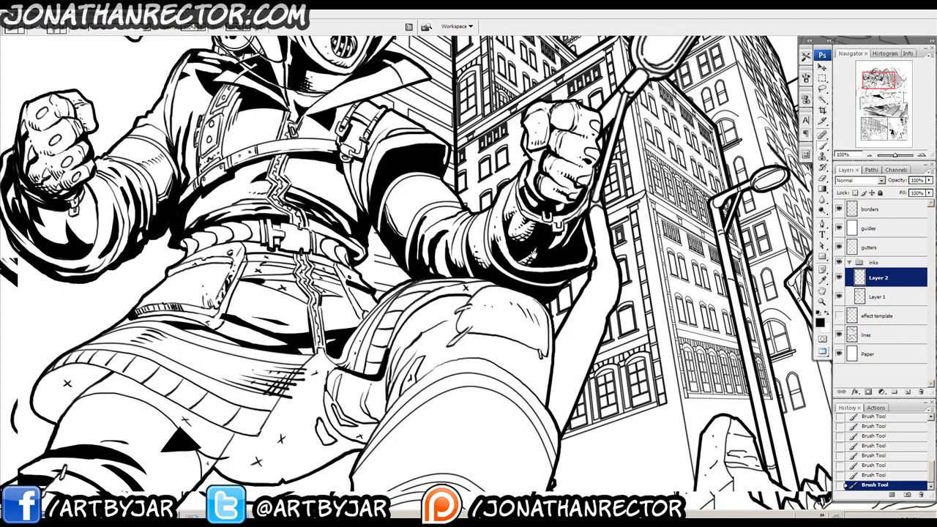
scroll(467, 215, up, 5)
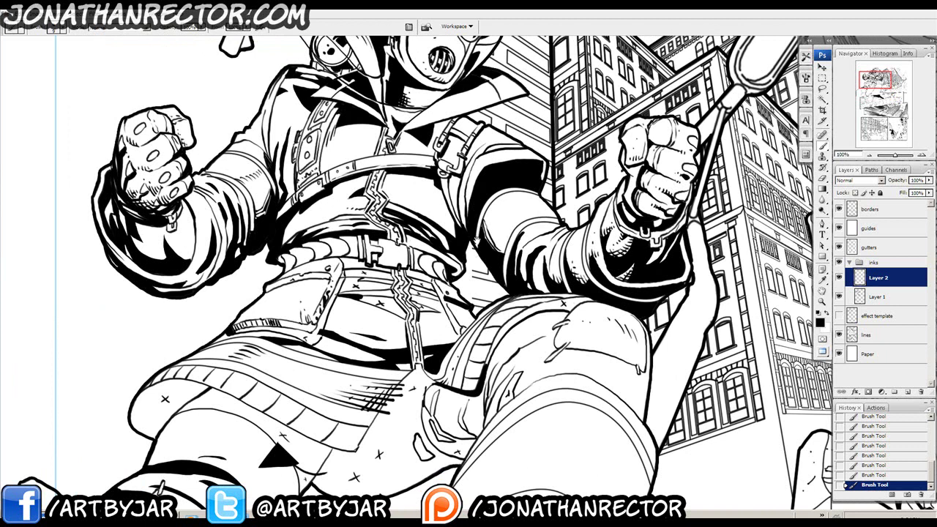
drag(477, 253, 496, 313)
drag(546, 405, 551, 256)
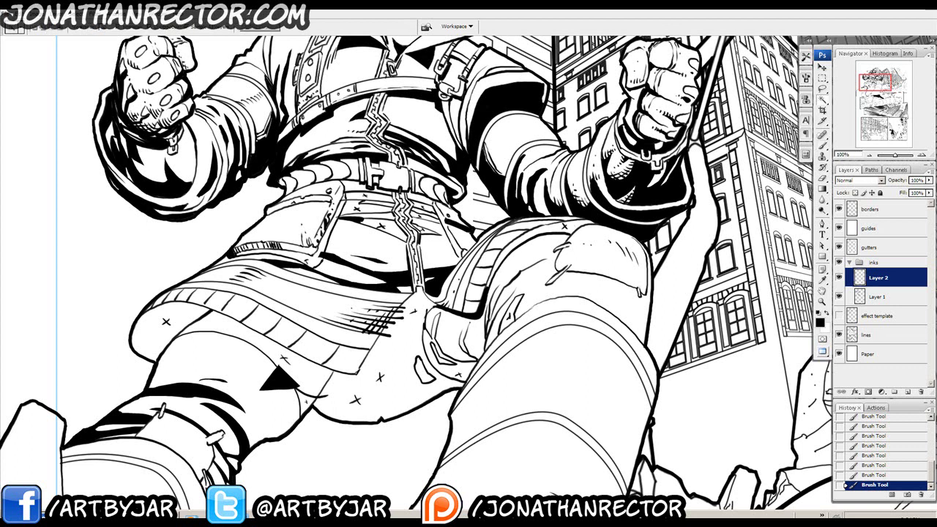
Select the X-marked shadow areas beneath the belt, inside the skirt and around the upper thighs with the Magic Wand.
click(554, 233)
click(464, 353)
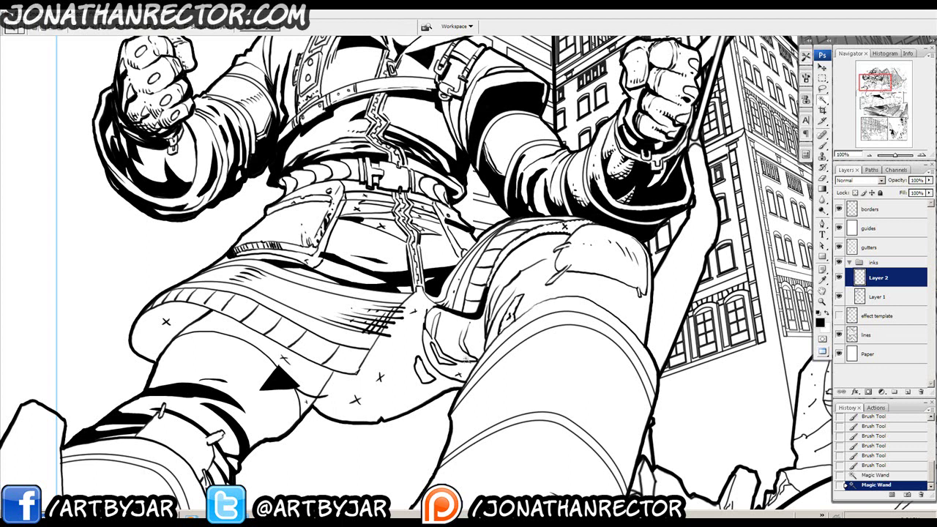
click(465, 367)
click(407, 342)
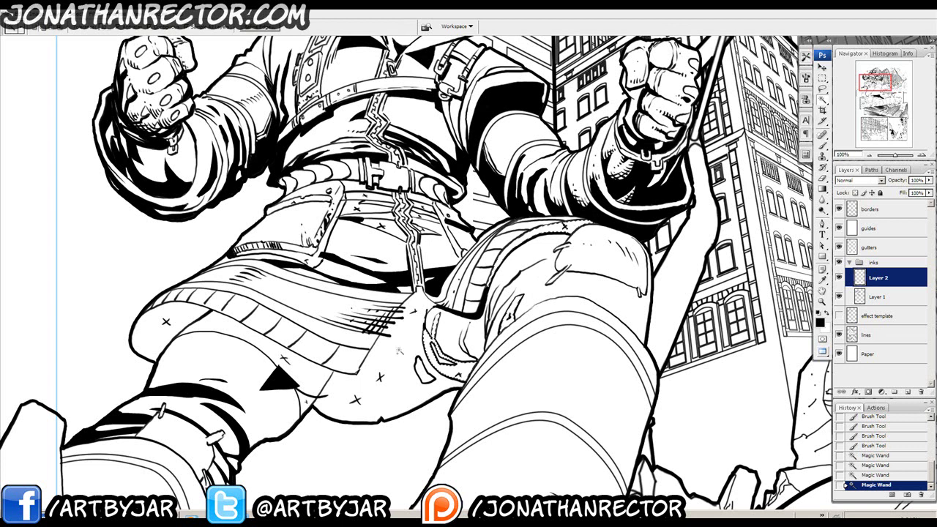
click(305, 399)
click(272, 347)
click(158, 341)
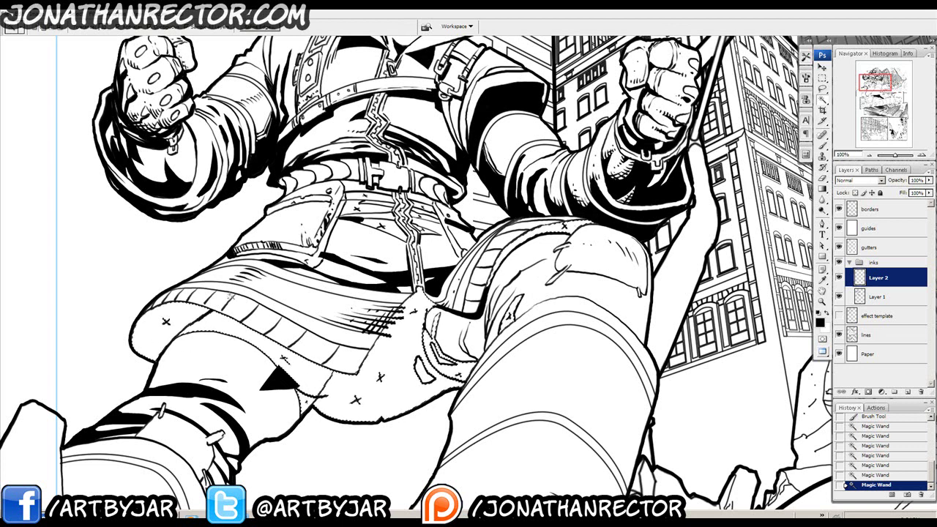
click(312, 260)
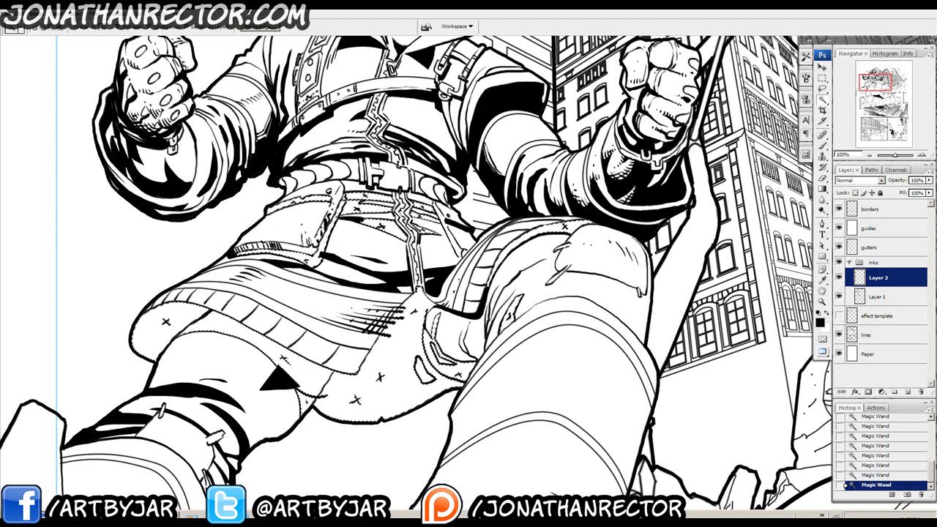
Expand the shadow selection, fill it with black and deselect.
click(77, 15)
mouse_move(79, 114)
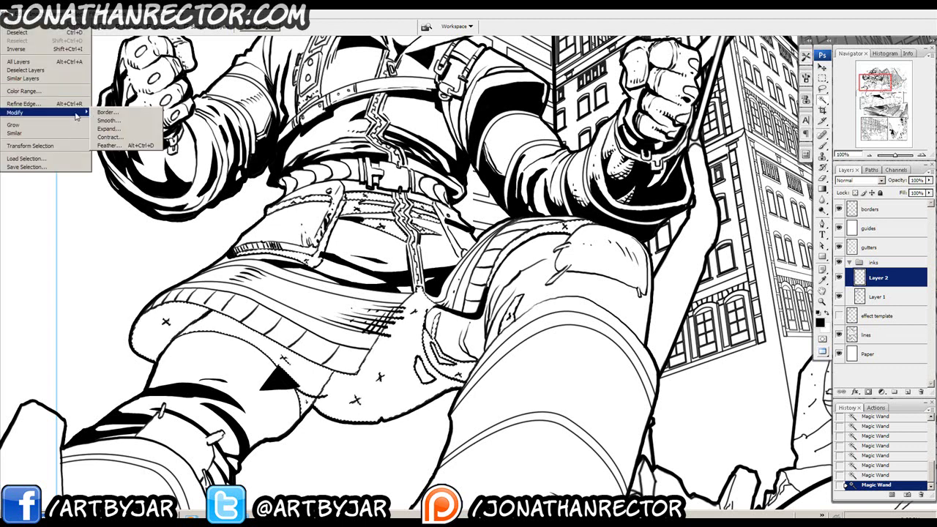
click(118, 129)
key(Return)
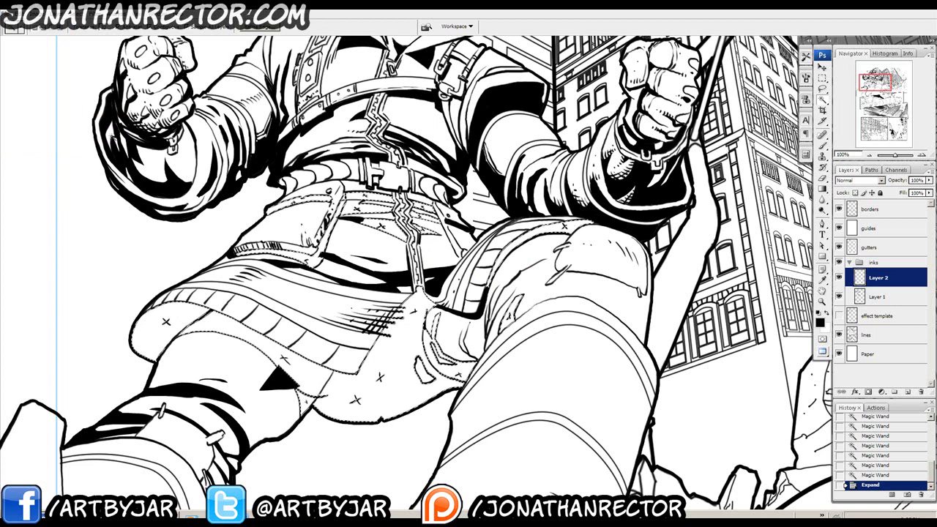
key(alt+BackSpace)
key(ctrl+d)
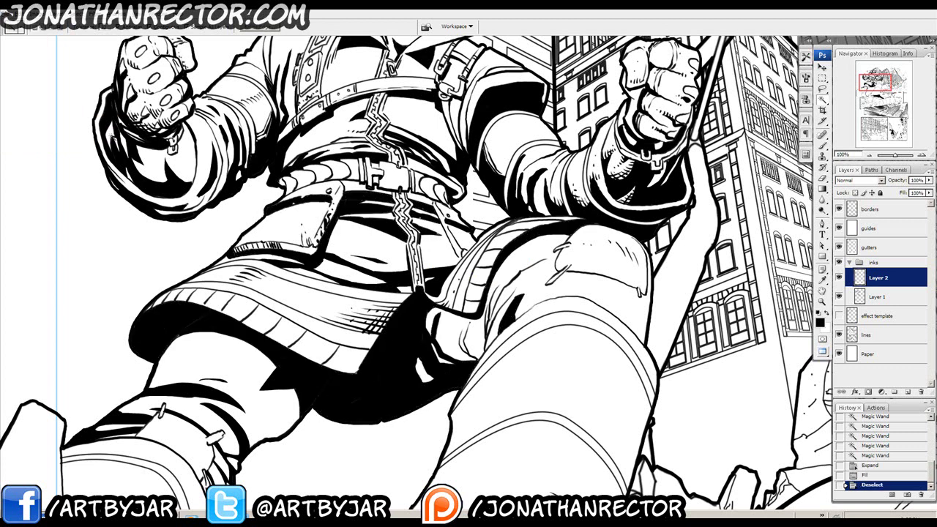
Examine the whole page, checking the filled skirt shadows against the background and the lower panels.
key(ctrl+minus)
key(ctrl+minus)
key(ctrl+minus)
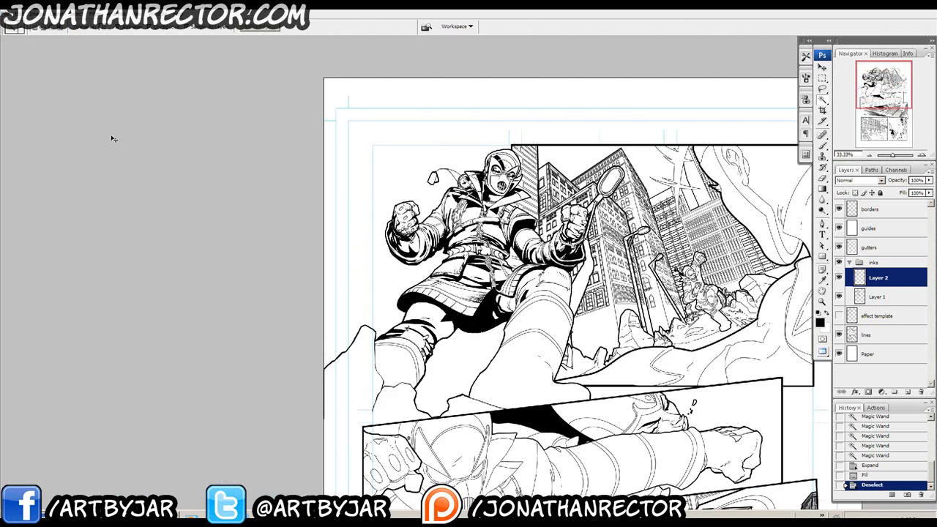
key(ctrl+plus)
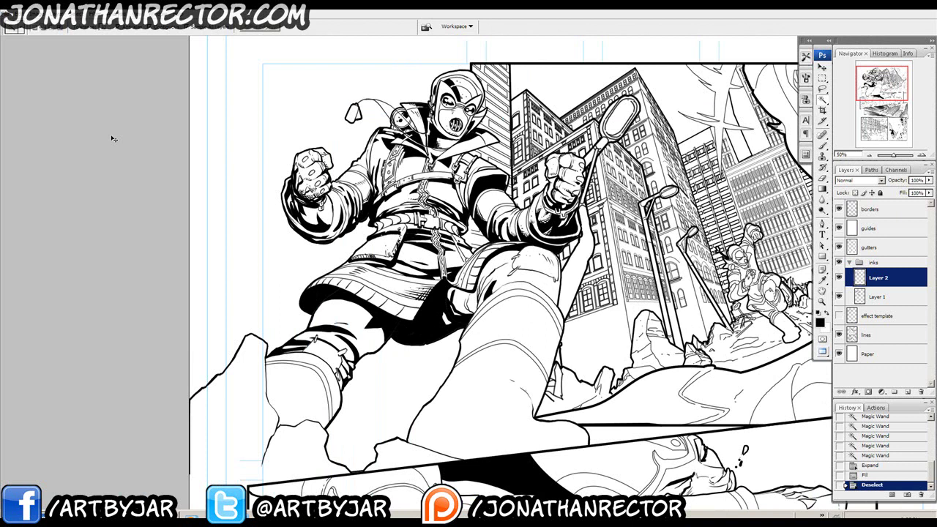
key(ctrl+plus)
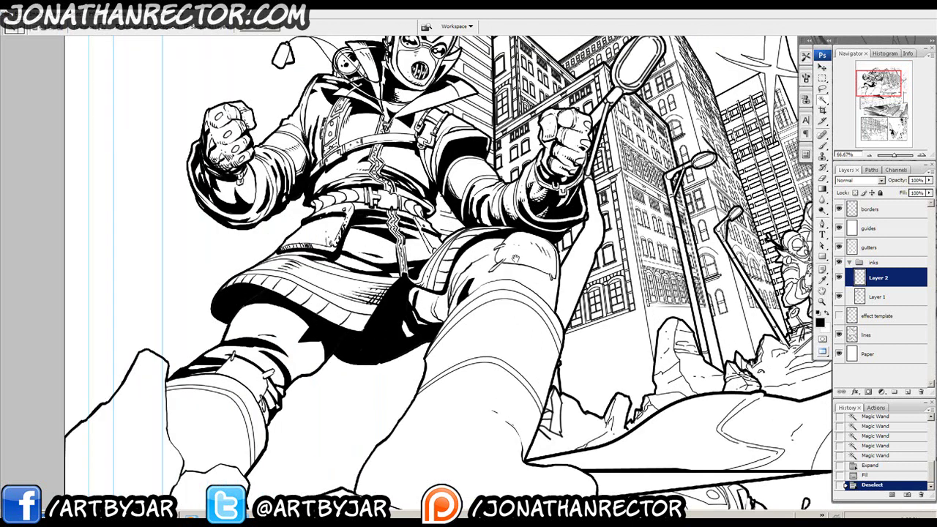
drag(610, 246, 312, 335)
drag(527, 261, 518, 91)
drag(518, 395, 342, 475)
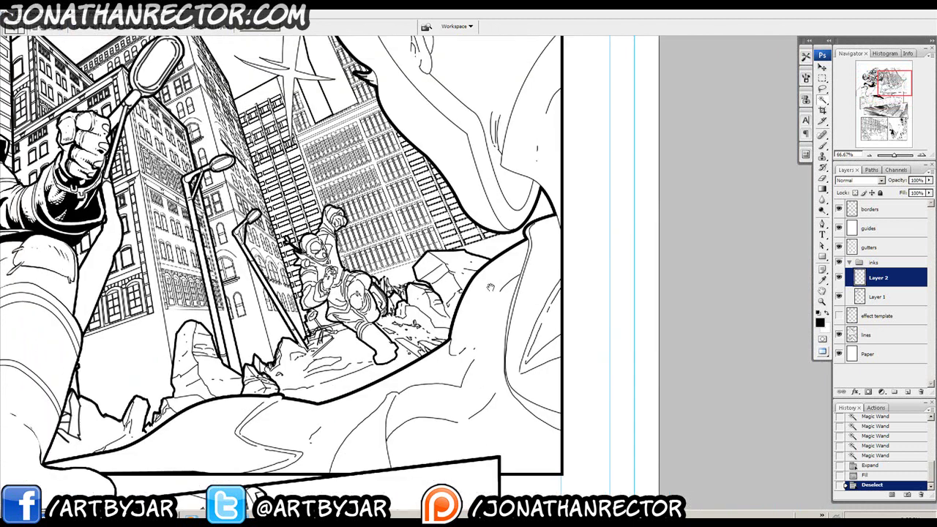
drag(95, 345, 370, 227)
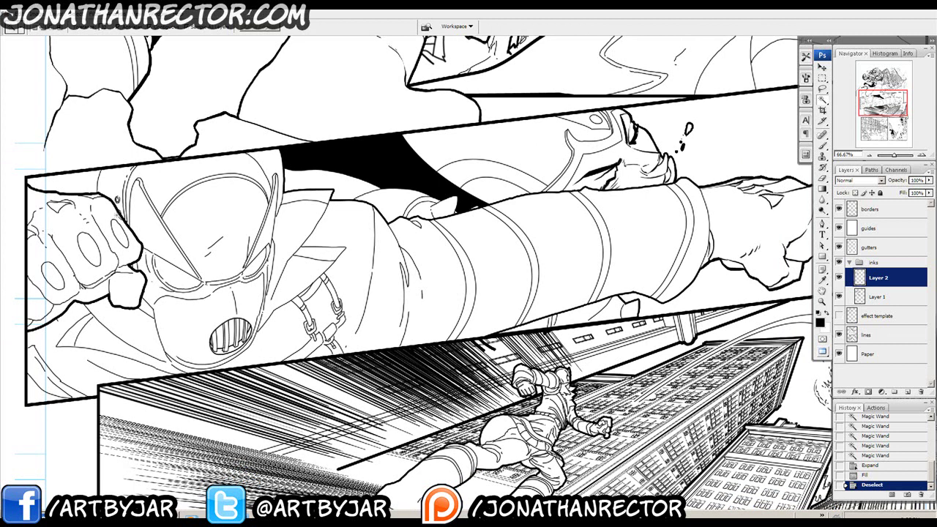
drag(629, 62, 481, 210)
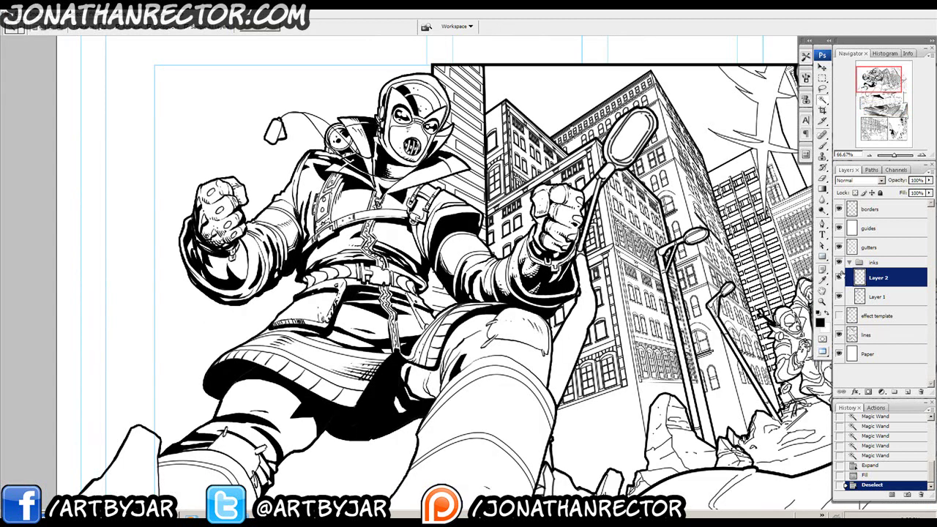
Hide the inks group and examine the bare line art of the figure's torso, belt and sleeves.
click(840, 263)
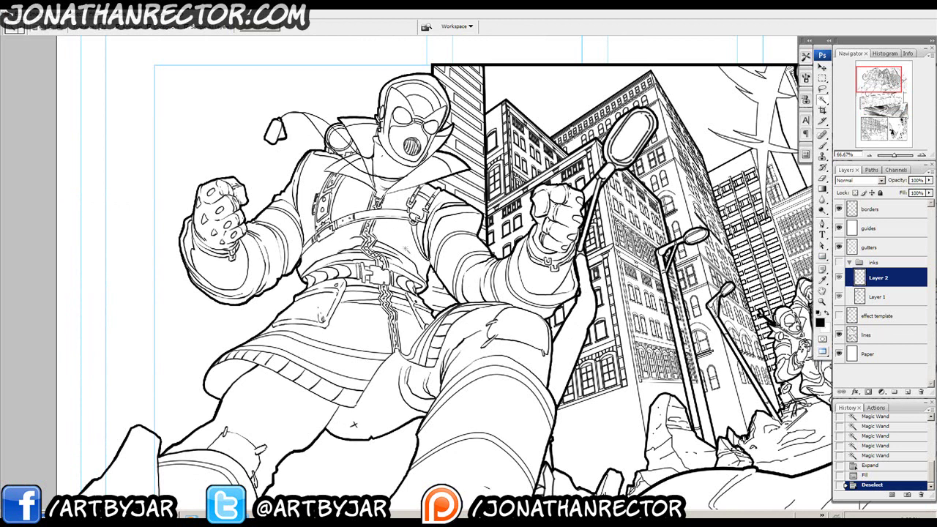
key(ctrl+plus)
key(ctrl+plus)
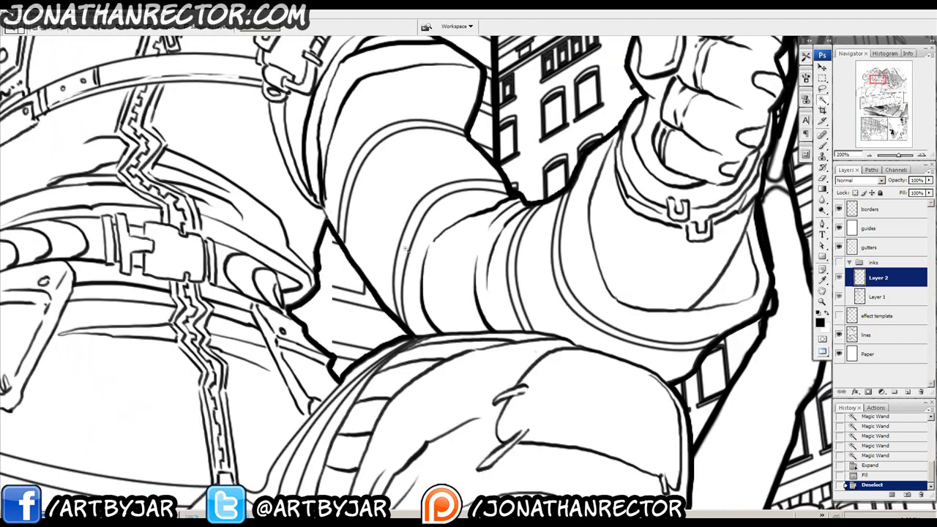
drag(428, 252, 593, 322)
drag(304, 289, 359, 264)
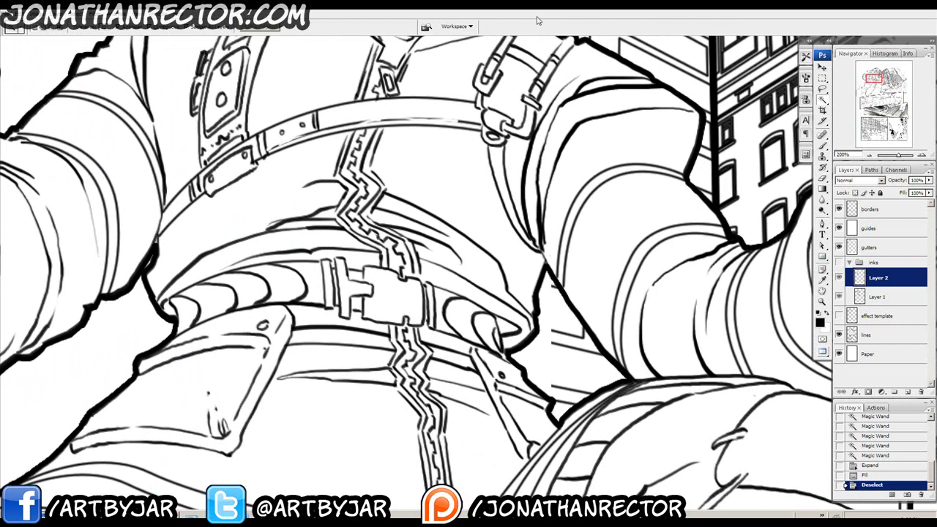
key(ctrl+minus)
key(ctrl+minus)
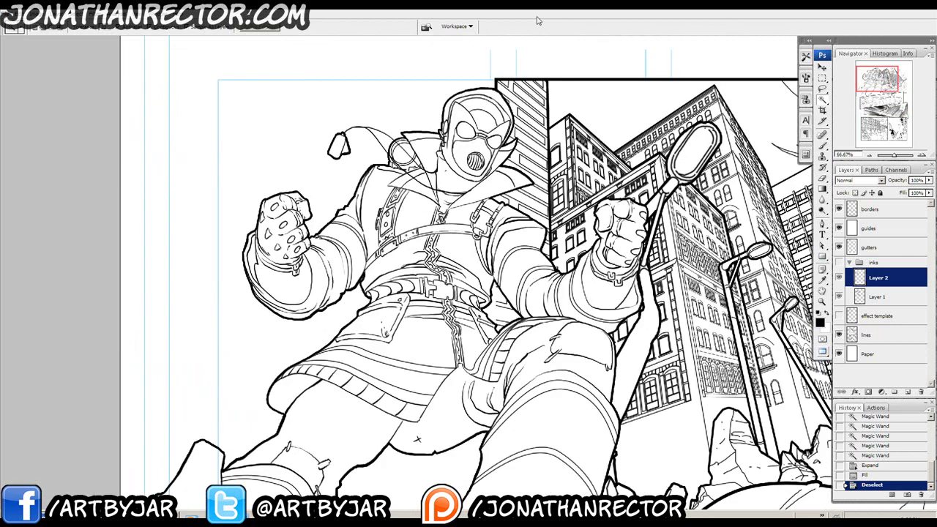
key(ctrl+plus)
key(ctrl+minus)
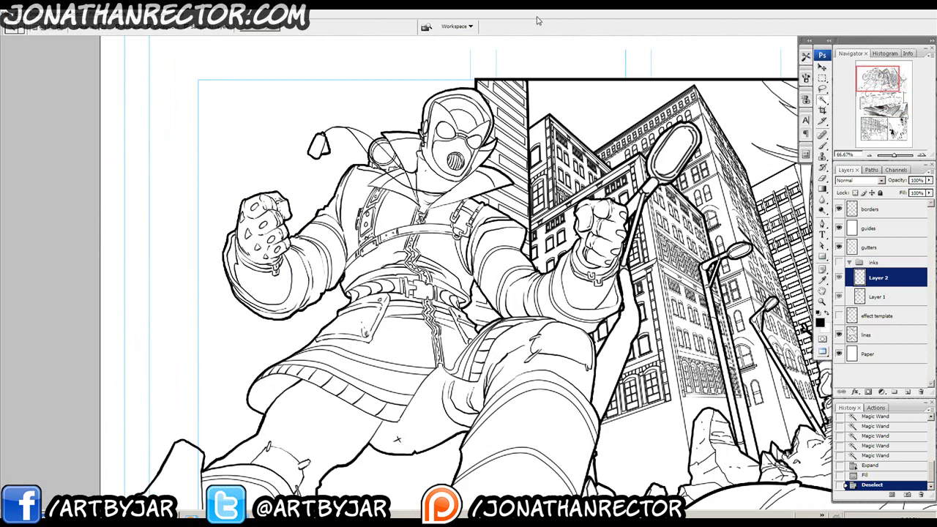
drag(530, 259, 537, 243)
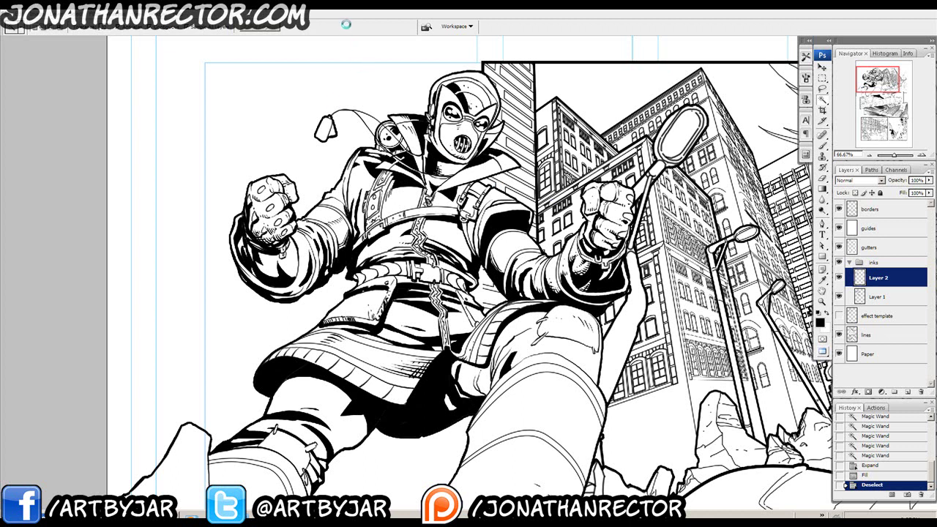
Add a new layer in the inks group and lasso a shadow shape along the bottom of the foreground boot, trimmed at the panel border.
drag(441, 210, 416, 156)
drag(318, 172, 306, 137)
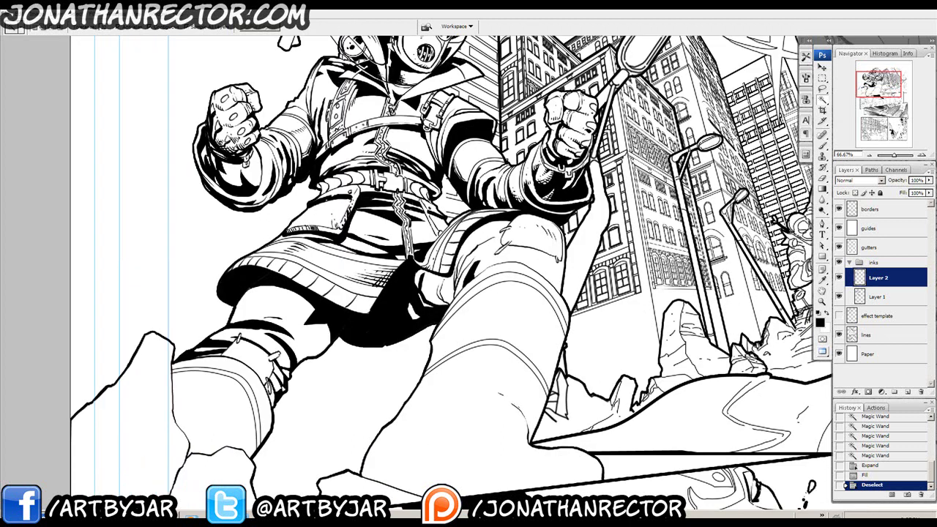
key(ctrl+plus)
key(ctrl+plus)
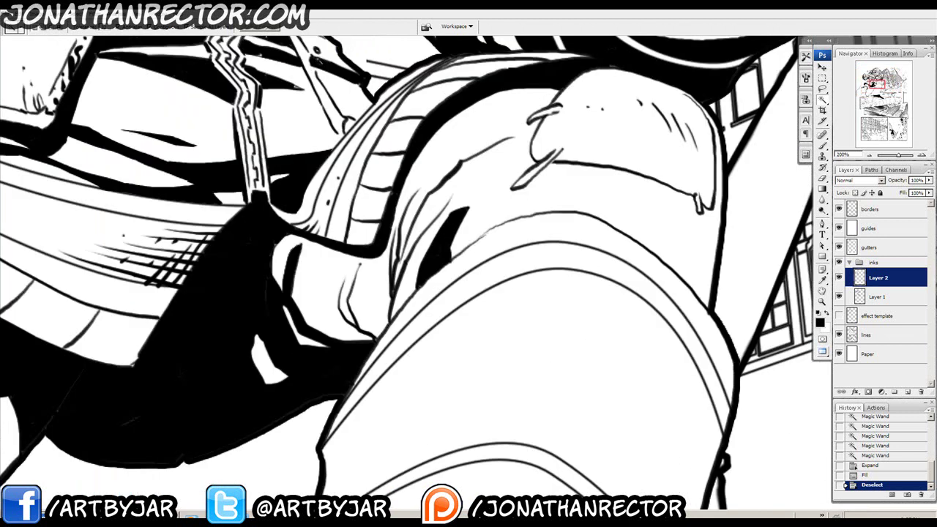
key(ctrl+minus)
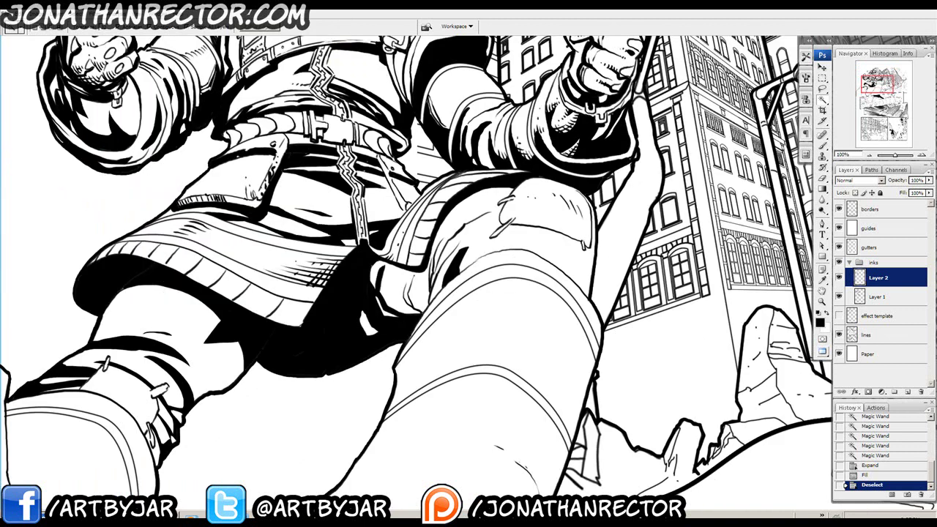
key(ctrl+alt+shift+n)
drag(524, 295, 522, 228)
key(l)
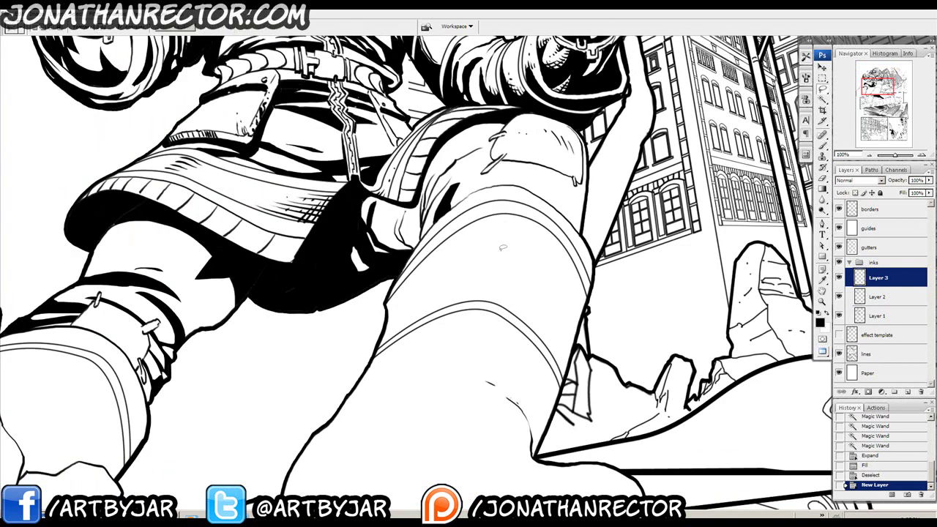
drag(487, 307, 484, 207)
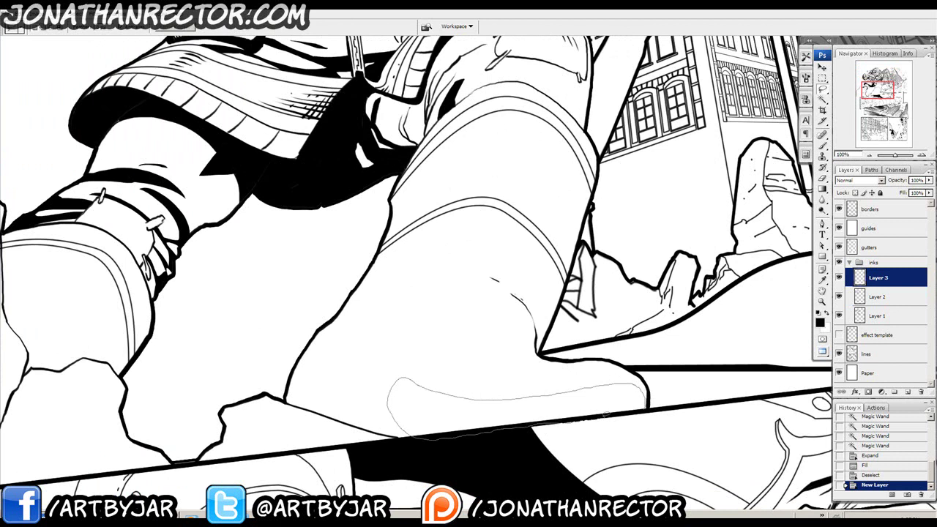
drag(534, 423, 528, 426)
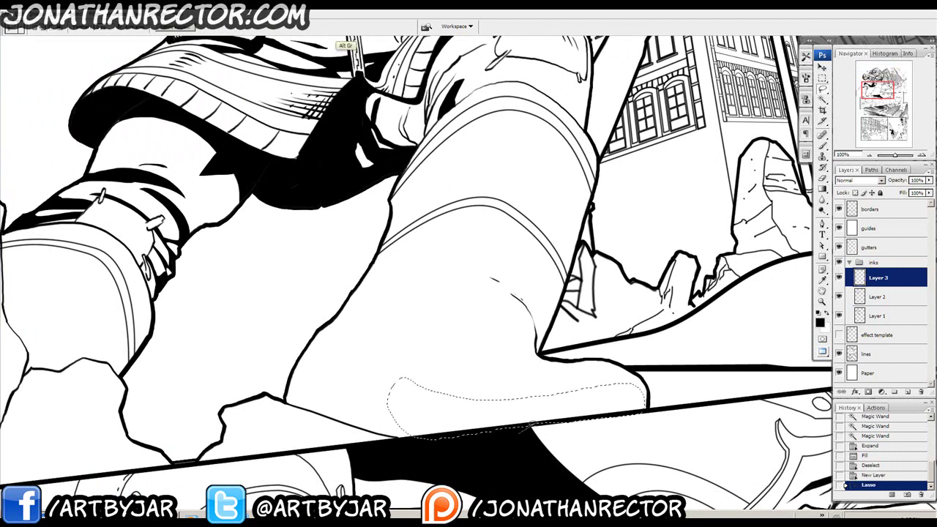
drag(648, 413, 615, 425)
Extend the lasso selection with a long band running up the foreground boot to its top cuff, following the ground line at the heel.
drag(349, 399, 408, 442)
drag(535, 449, 517, 438)
drag(469, 369, 467, 367)
key(ctrl+z)
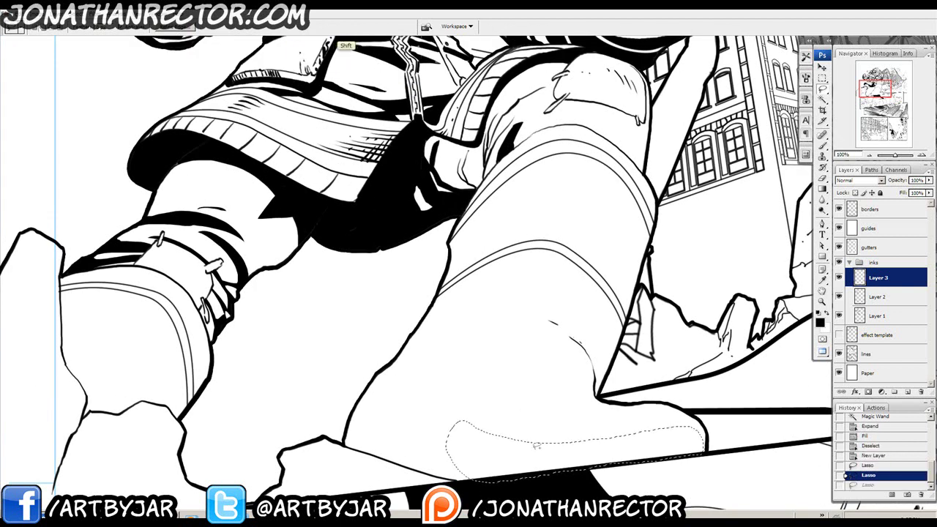
drag(491, 333, 492, 331)
key(ctrl+z)
drag(531, 445, 480, 403)
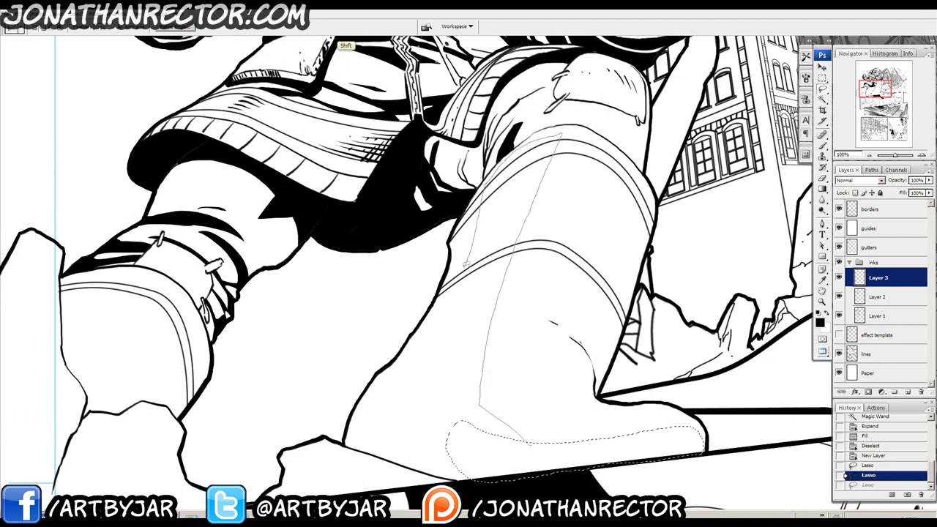
mouse_move(415, 370)
mouse_down()
mouse_move(395, 385)
mouse_move(360, 376)
mouse_up()
drag(445, 472, 498, 479)
mouse_move(445, 465)
mouse_down()
mouse_move(402, 408)
mouse_move(429, 419)
mouse_move(423, 424)
mouse_up()
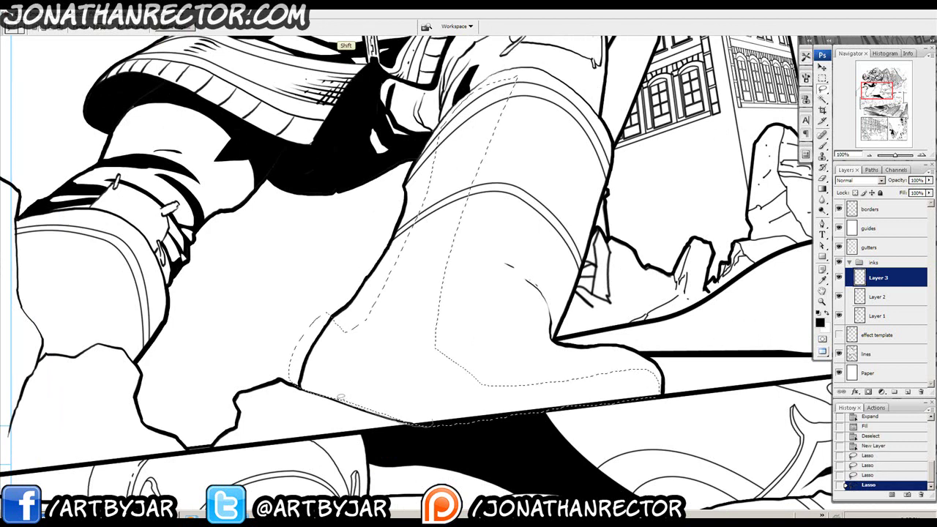
drag(311, 379, 385, 398)
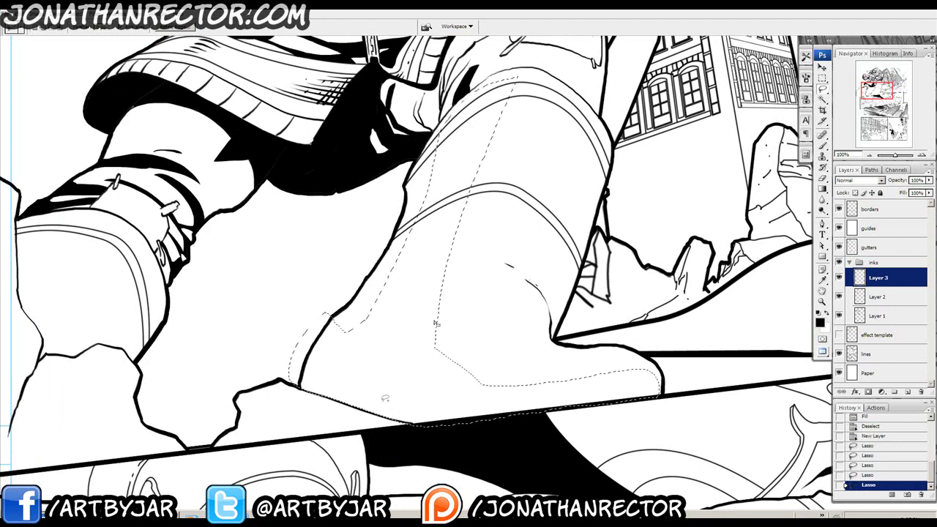
Trim the lasso selection at the back of the foreground boot so it follows the heel's outline.
key(ctrl+plus)
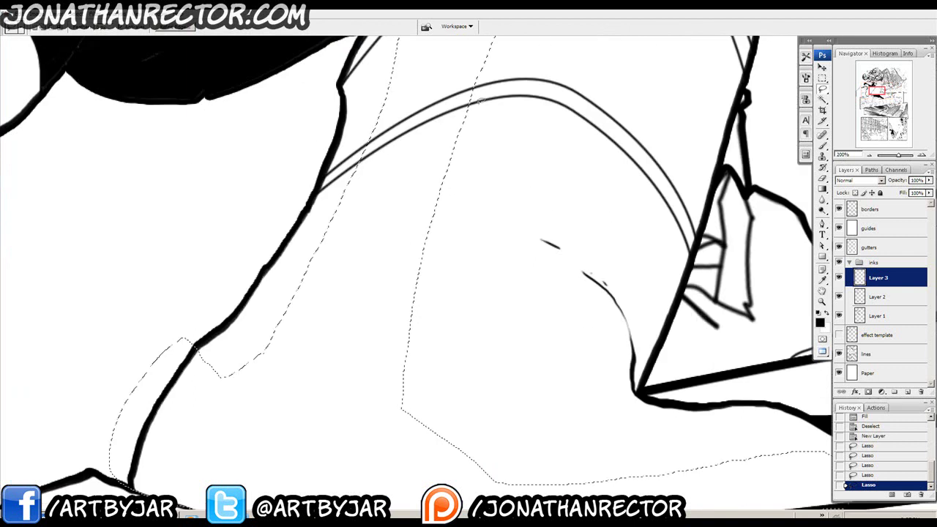
drag(150, 327, 374, 268)
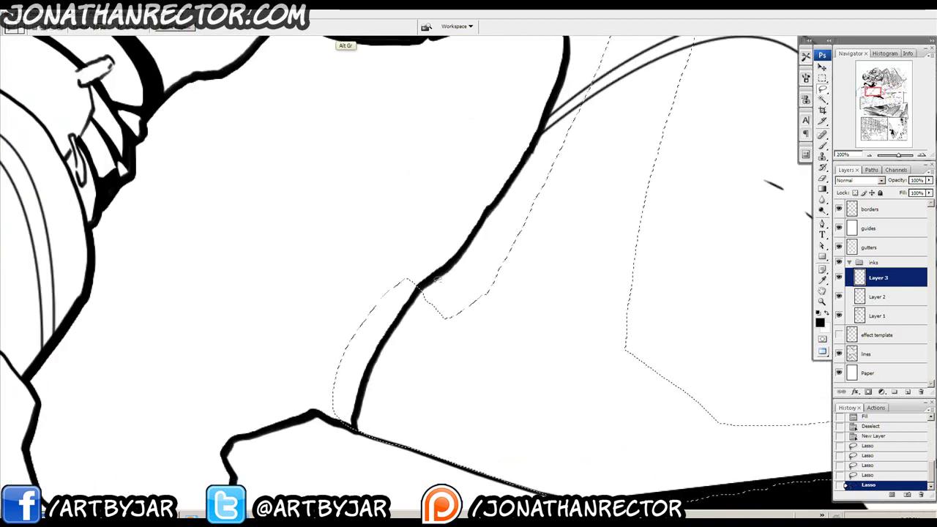
mouse_move(421, 285)
mouse_down()
mouse_move(407, 302)
mouse_move(418, 290)
mouse_up()
key(ctrl+z)
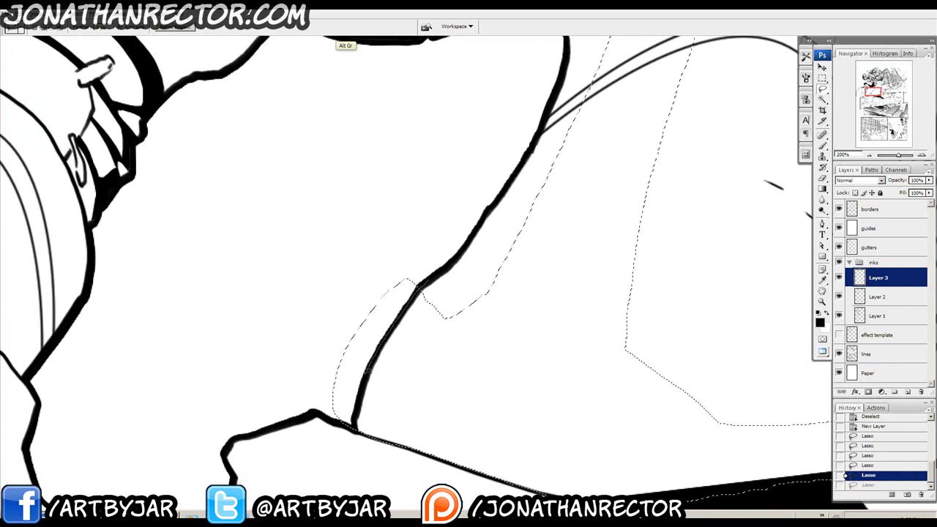
mouse_move(358, 411)
mouse_down()
mouse_move(303, 379)
mouse_move(386, 286)
mouse_up()
drag(422, 261, 284, 296)
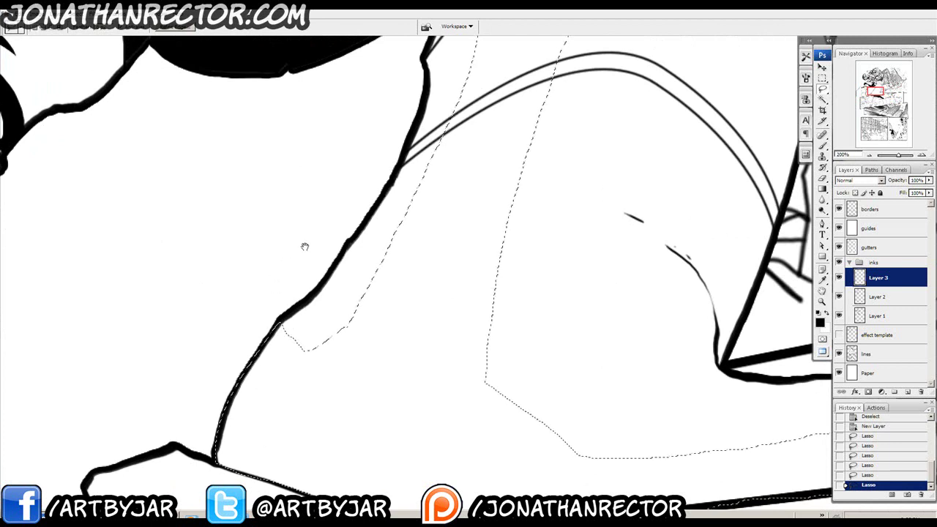
Refine the selection at the foreground boot's top cuff, fill the whole selected shadow with black, and deselect.
drag(376, 129, 383, 290)
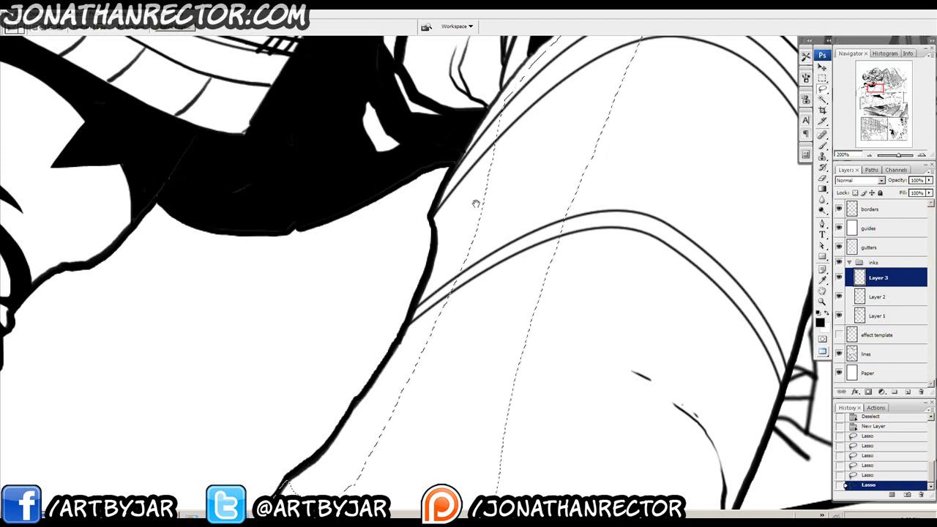
drag(477, 237, 460, 306)
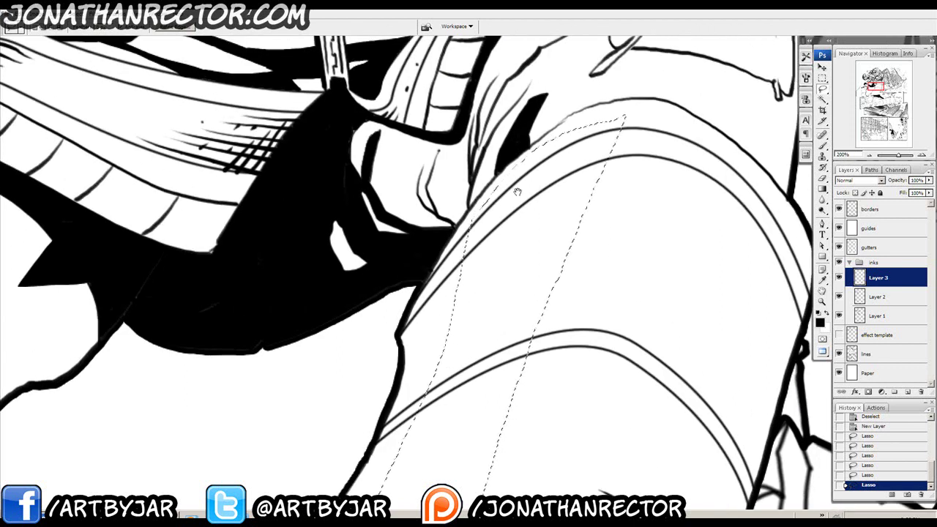
drag(505, 243, 464, 294)
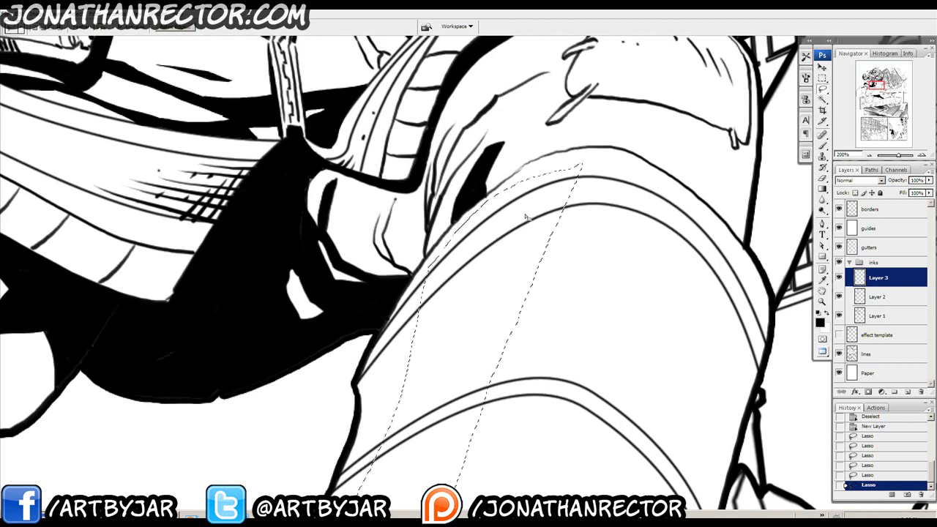
drag(525, 216, 495, 262)
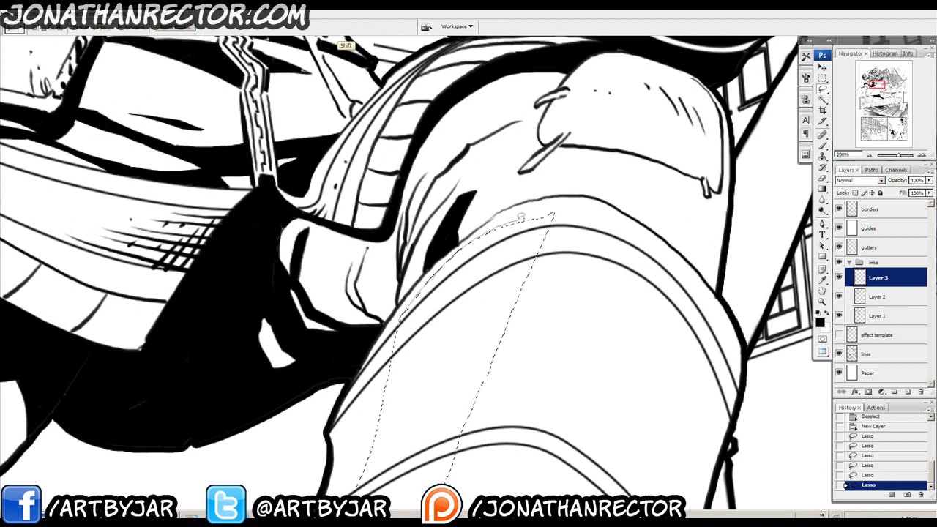
drag(540, 239, 492, 337)
mouse_move(429, 358)
mouse_down()
mouse_move(475, 261)
mouse_move(435, 180)
mouse_move(402, 142)
mouse_move(410, 254)
mouse_move(373, 243)
mouse_up()
key(alt)
key(alt+BackSpace)
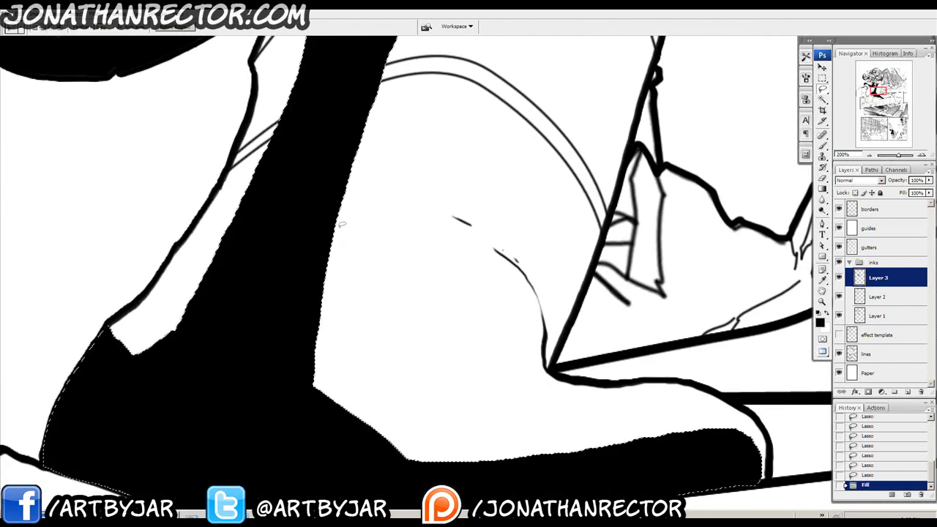
key(ctrl+d)
Brush over the gap along the boot's sole line and lower the shadow layer's opacity to 48%.
key(b)
drag(281, 245, 350, 141)
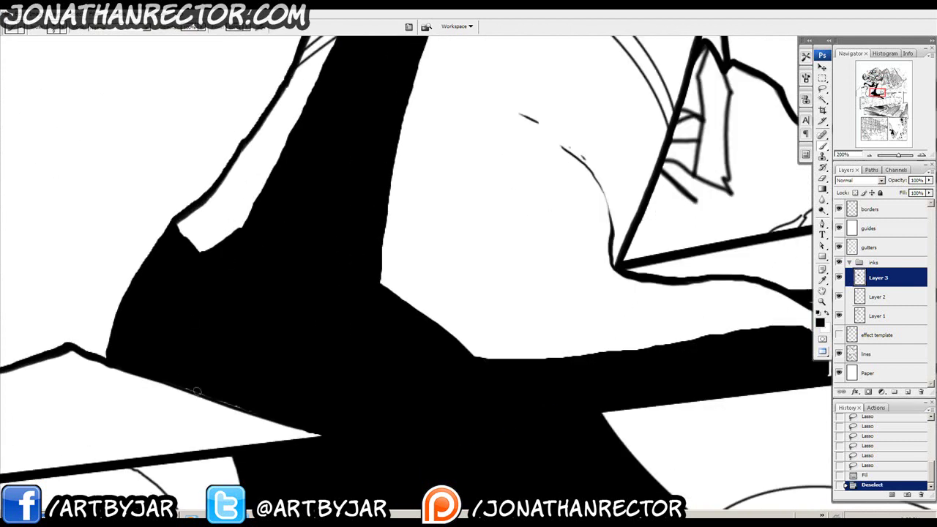
drag(191, 389, 212, 398)
drag(267, 227, 234, 298)
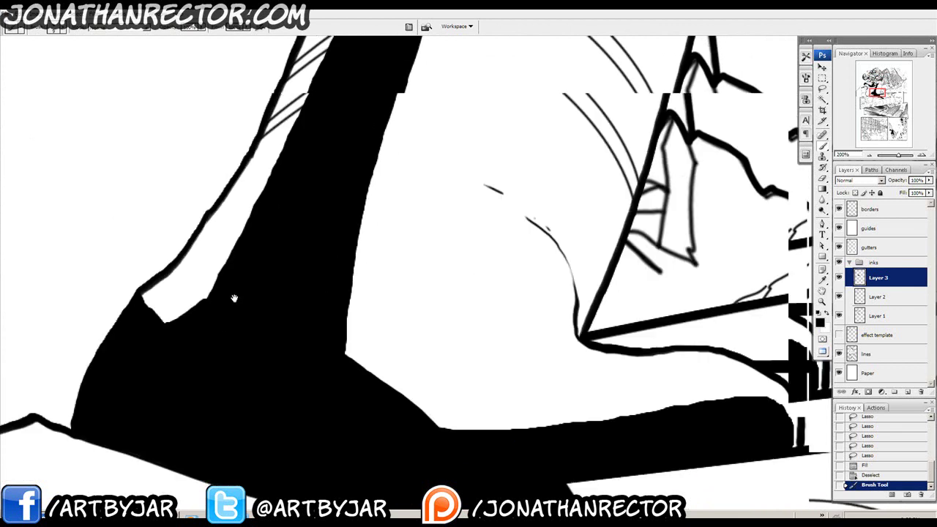
drag(368, 109, 308, 385)
click(928, 180)
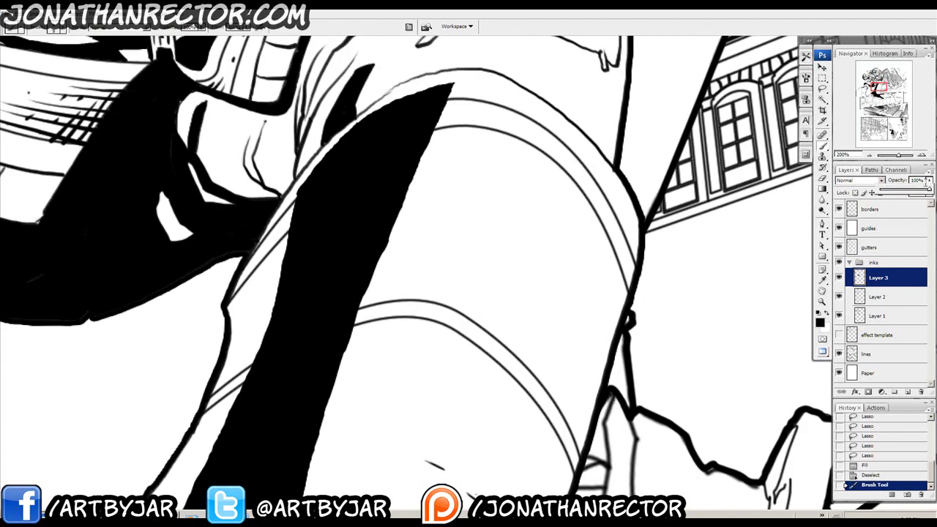
drag(905, 192, 903, 193)
Erase the grey shadow from inside the foreground boot's top cuff band and the curved band below it.
click(717, 325)
drag(464, 378, 579, 383)
key(e)
drag(421, 383, 478, 362)
mouse_move(523, 304)
mouse_down()
mouse_move(510, 311)
mouse_move(541, 304)
mouse_move(483, 319)
mouse_move(415, 359)
mouse_move(434, 347)
mouse_up()
key(bracketleft)
key(bracketleft)
key(bracketleft)
drag(515, 230, 431, 358)
drag(388, 390, 439, 358)
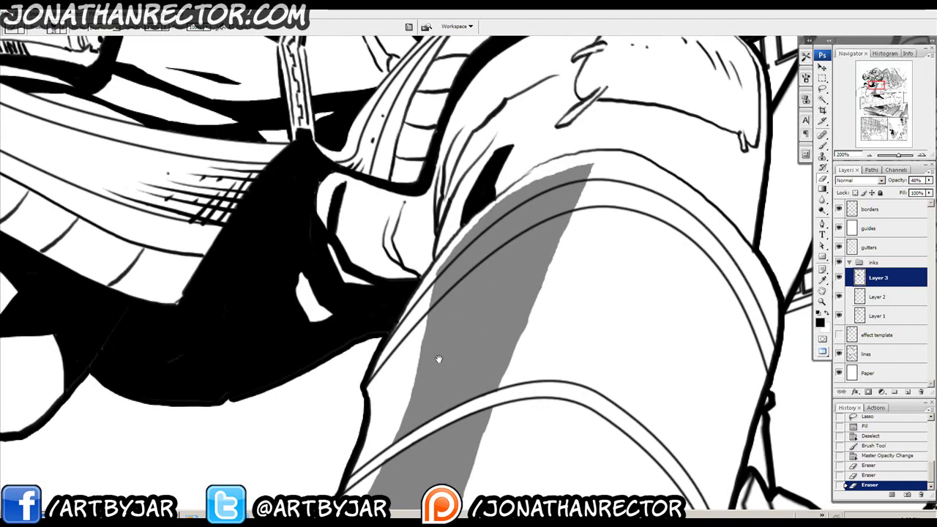
drag(385, 457, 382, 459)
mouse_move(447, 278)
mouse_down()
mouse_move(385, 364)
mouse_move(549, 246)
mouse_move(483, 274)
mouse_move(528, 249)
mouse_move(493, 266)
mouse_move(440, 304)
mouse_move(456, 292)
mouse_up()
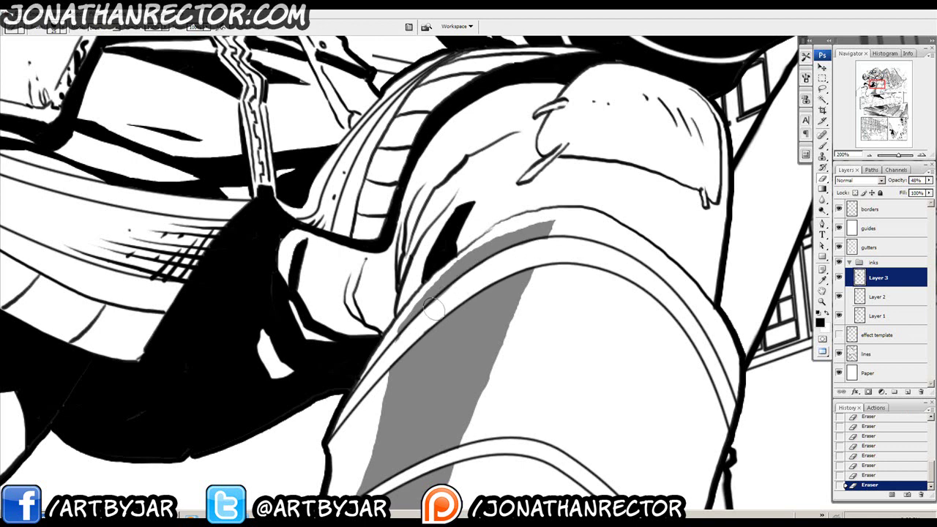
drag(478, 185, 516, 97)
mouse_move(449, 112)
mouse_down()
mouse_move(454, 65)
mouse_move(402, 224)
mouse_move(421, 206)
mouse_up()
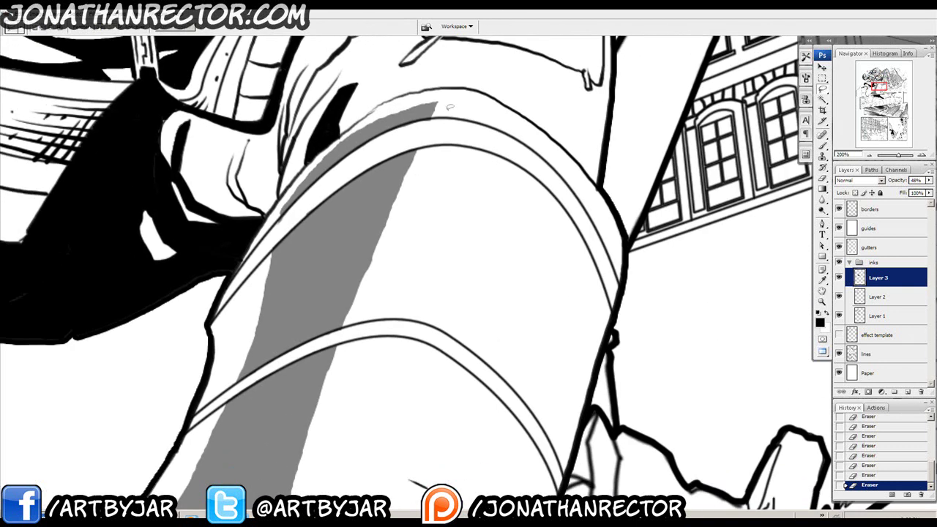
Lasso a long thin streak beside the boot shadow, from cuff to ankle, plus small oval spots along its outer side.
key(l)
drag(448, 127, 450, 111)
key(ctrl+minus)
mouse_move(422, 294)
mouse_down()
mouse_move(410, 335)
mouse_move(463, 228)
mouse_move(408, 345)
mouse_up()
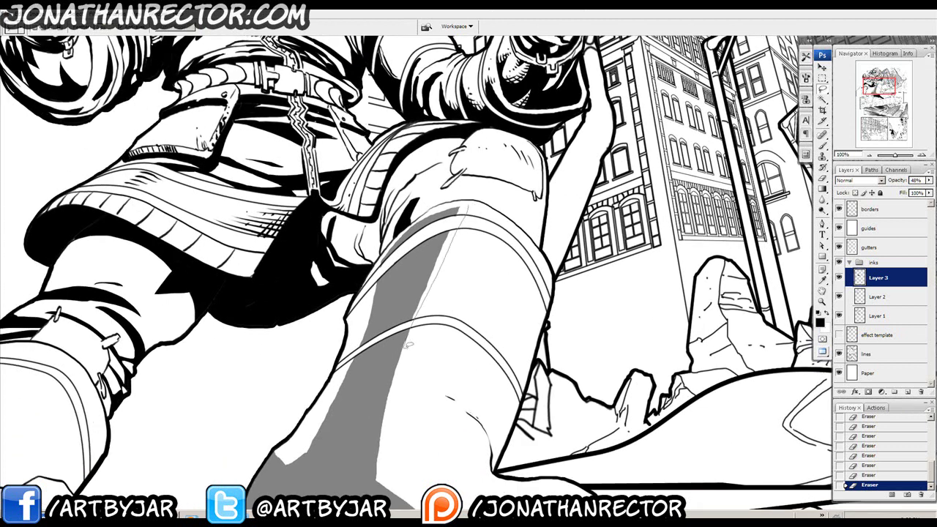
drag(389, 498, 459, 264)
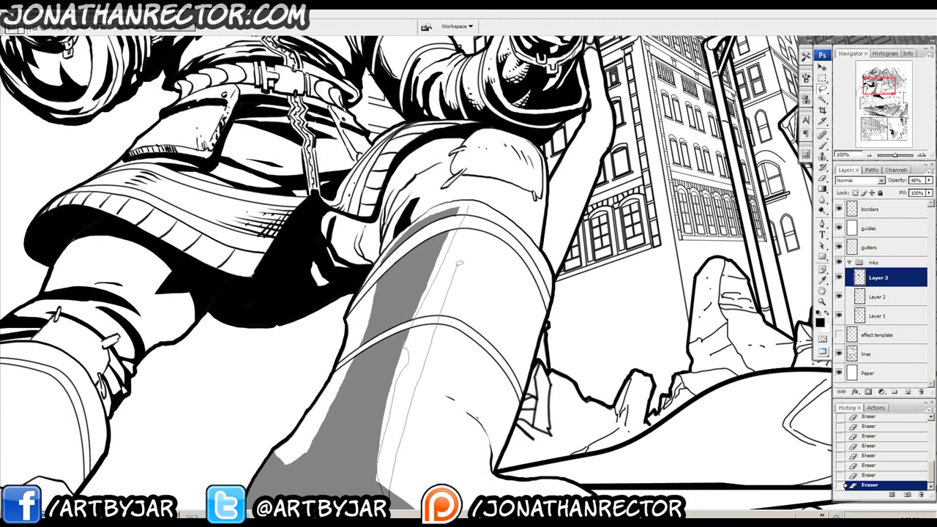
drag(480, 204, 472, 205)
mouse_move(461, 272)
mouse_down()
mouse_move(471, 249)
mouse_move(468, 272)
mouse_up()
mouse_move(441, 335)
mouse_down()
mouse_move(435, 366)
mouse_move(442, 334)
mouse_up()
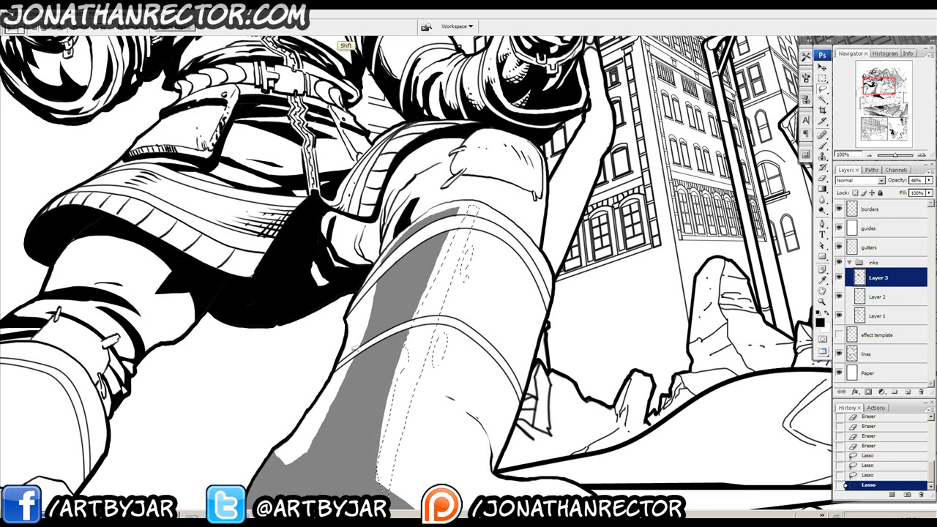
Add thin slivers along the boot's back edge to the selection, fill all the selected shapes, and deselect.
drag(369, 295, 346, 358)
drag(369, 300, 369, 296)
drag(358, 316, 358, 315)
key(alt+BackSpace)
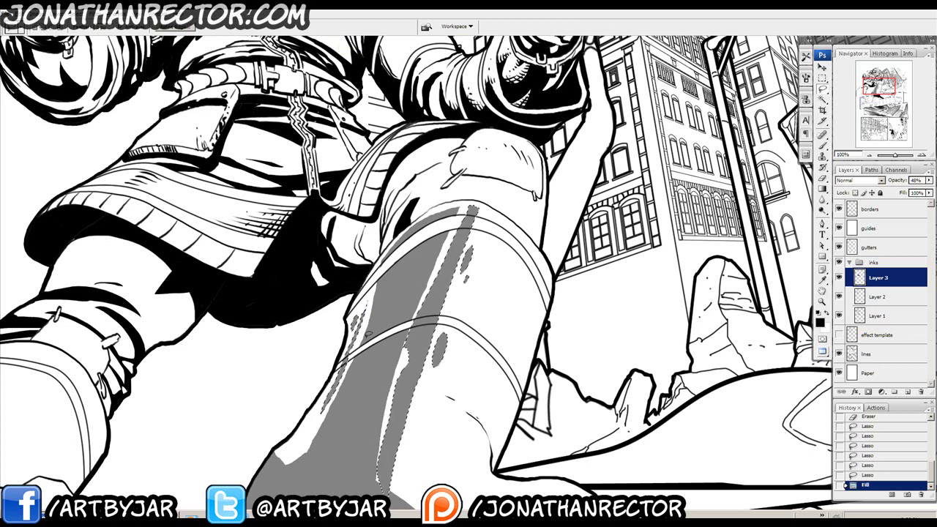
key(ctrl)
key(ctrl+d)
Touch up the white streak's edges with the brush and cut an oval highlight out of the boot shadow.
key(b)
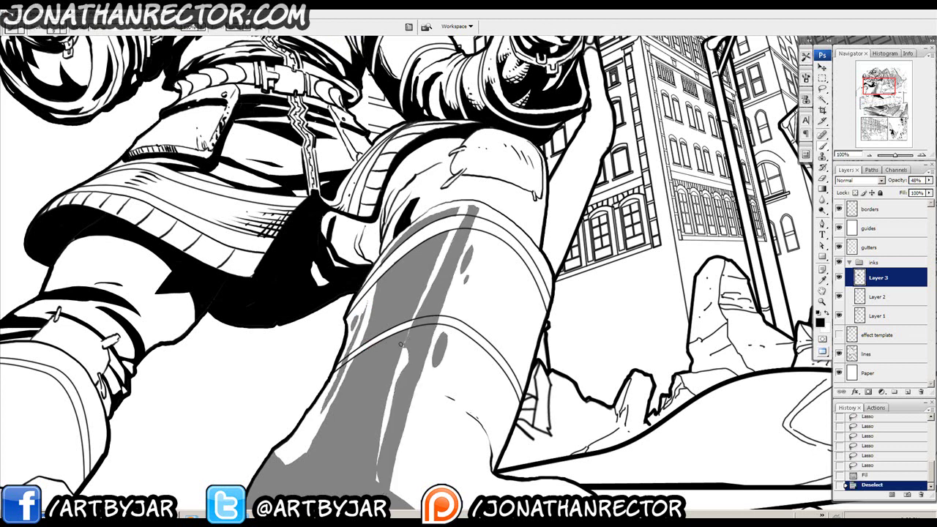
drag(402, 341, 399, 350)
drag(376, 483, 381, 463)
mouse_move(418, 274)
mouse_down()
mouse_move(325, 280)
mouse_move(249, 407)
mouse_move(350, 317)
mouse_move(347, 328)
mouse_up()
key(l)
key(Delete)
key(ctrl+d)
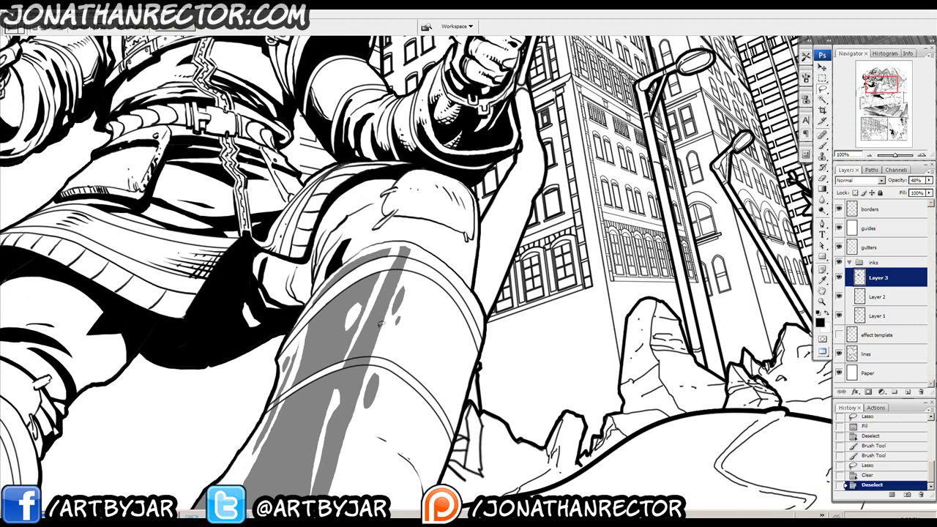
Erase the newly filled streak and slivers where they cross the foreground boot's decorative bands.
key(ctrl+plus)
key(ctrl+plus)
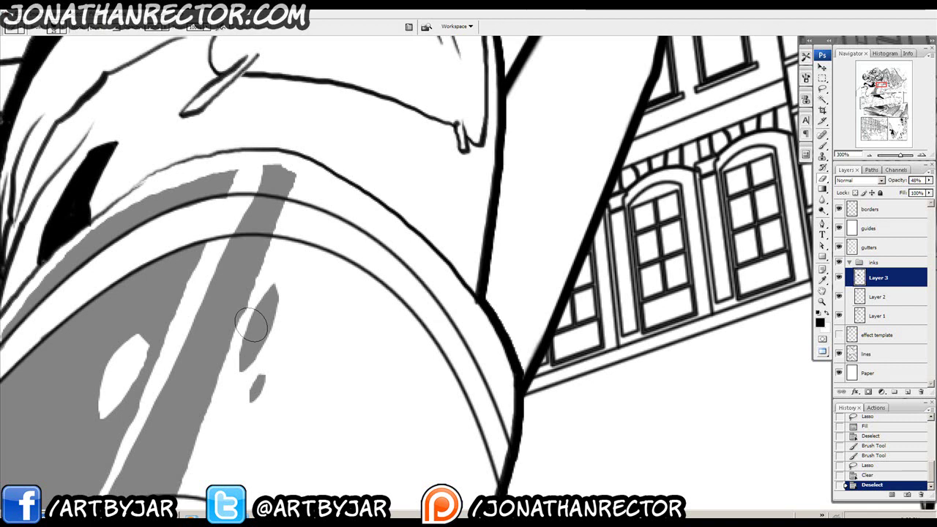
mouse_move(345, 272)
mouse_down()
mouse_move(544, 327)
mouse_move(614, 359)
mouse_up()
mouse_move(546, 295)
mouse_down()
mouse_move(520, 296)
mouse_move(548, 295)
mouse_move(521, 310)
mouse_up()
mouse_move(472, 369)
mouse_down()
mouse_move(502, 295)
mouse_move(535, 303)
mouse_move(472, 314)
mouse_move(521, 302)
mouse_move(490, 306)
mouse_up()
mouse_move(413, 352)
mouse_down()
mouse_move(559, 265)
mouse_move(435, 328)
mouse_move(414, 350)
mouse_up()
mouse_move(451, 385)
mouse_down()
mouse_move(387, 174)
mouse_move(407, 379)
mouse_move(456, 253)
mouse_move(410, 326)
mouse_up()
mouse_move(271, 481)
mouse_down()
mouse_move(368, 369)
mouse_move(369, 350)
mouse_move(363, 357)
mouse_up()
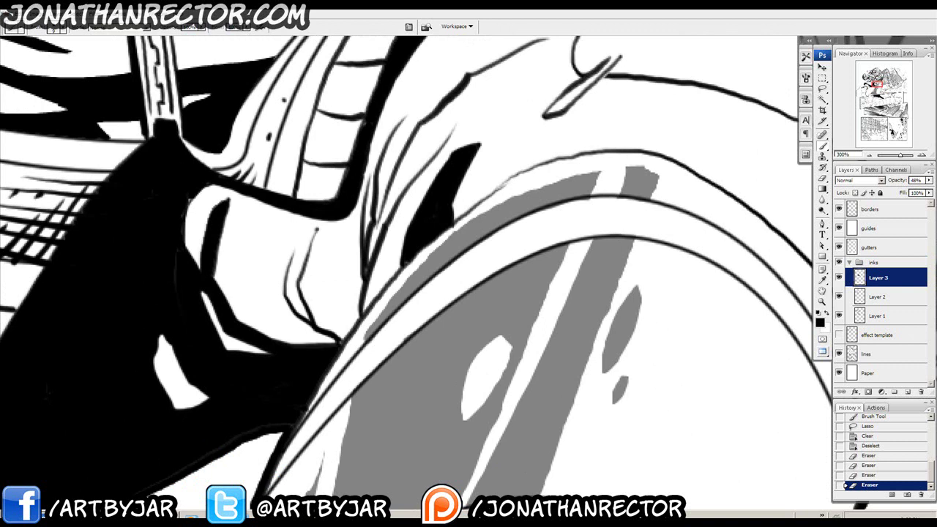
Examine the shaded boot against the whole figure, the background buildings and the panel below.
key(ctrl+minus)
key(ctrl+minus)
key(ctrl+minus)
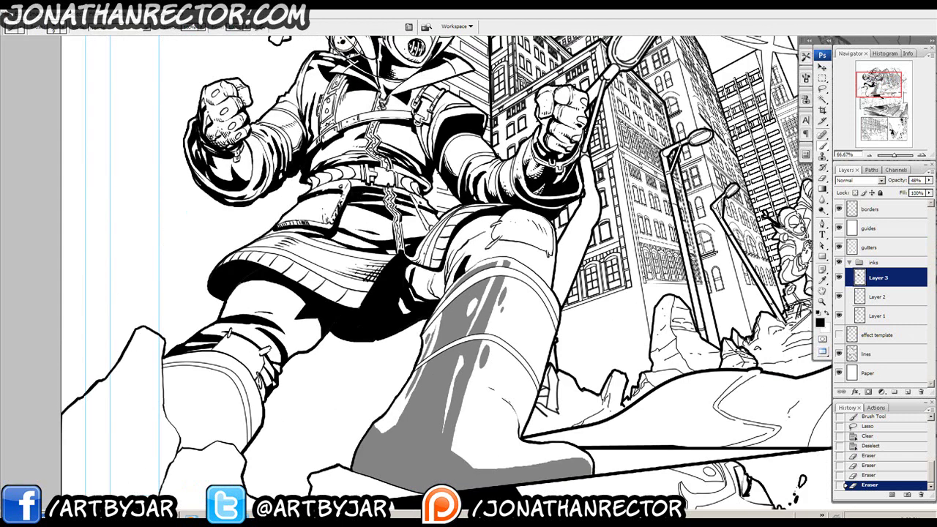
drag(694, 252, 454, 377)
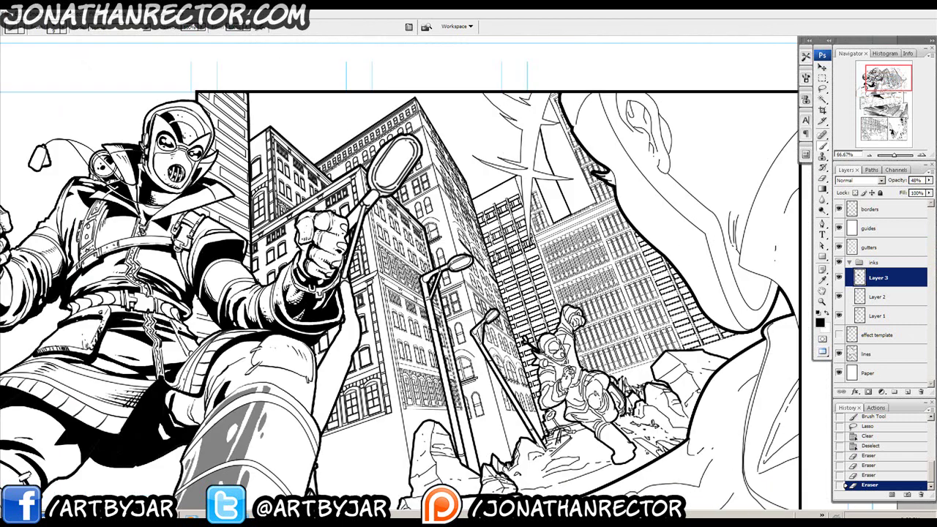
key(ctrl+plus)
drag(572, 372, 548, 421)
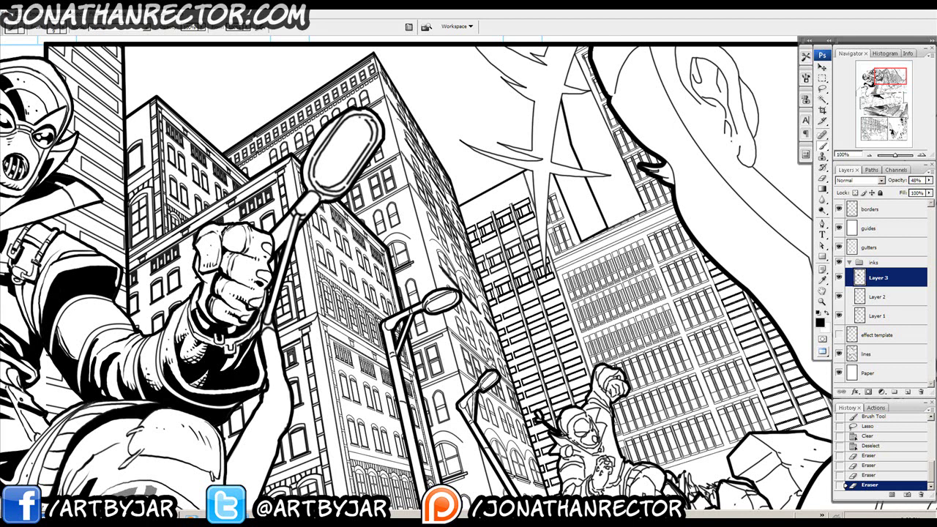
drag(622, 469, 471, 99)
drag(479, 323, 471, 257)
drag(468, 419, 555, 275)
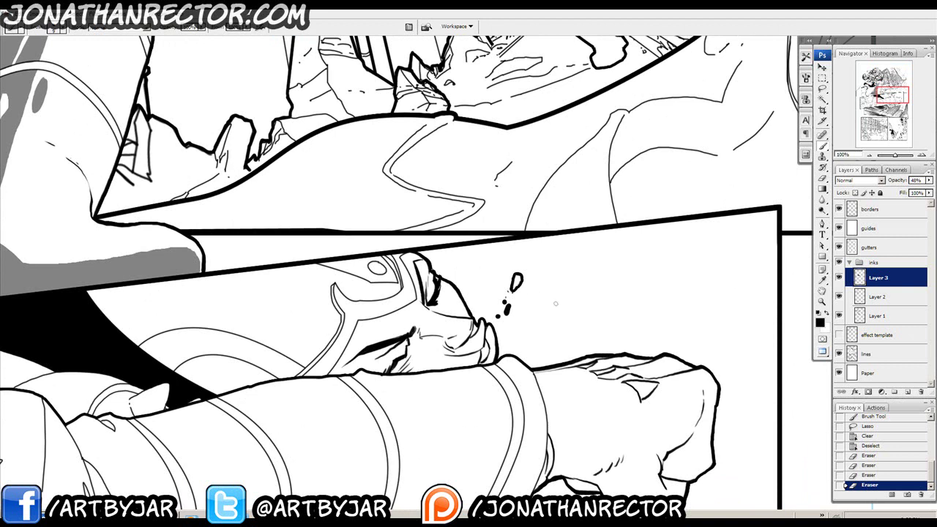
key(ctrl+minus)
key(ctrl+plus)
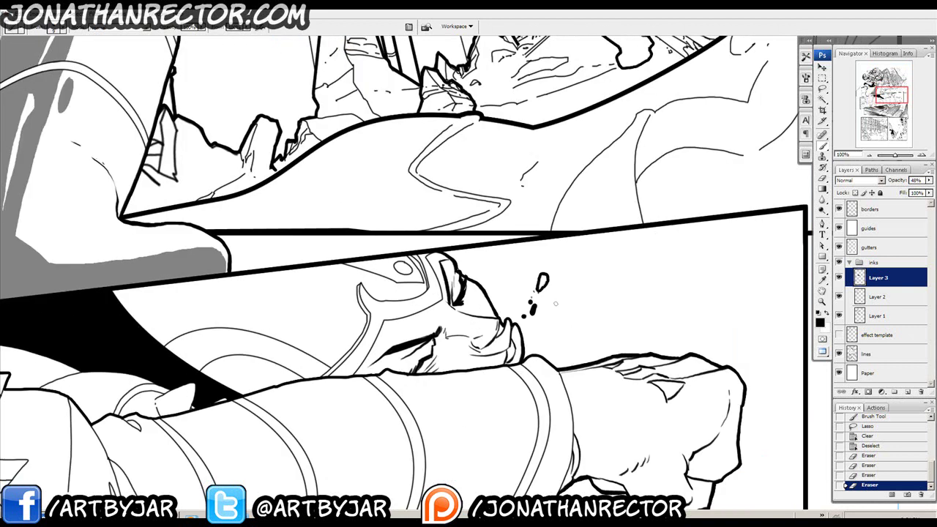
drag(280, 229, 692, 514)
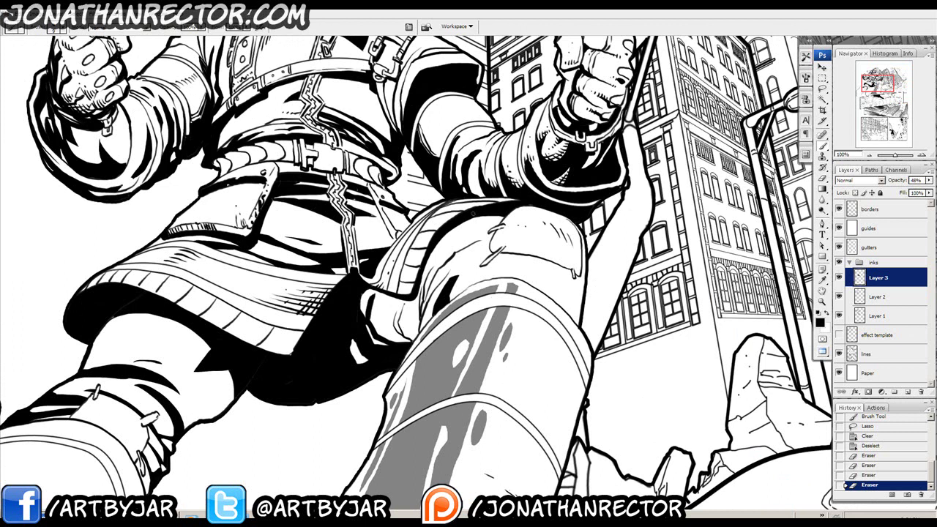
Restore the boot shadow layer's opacity to 100%.
scroll(498, 372, down, 3)
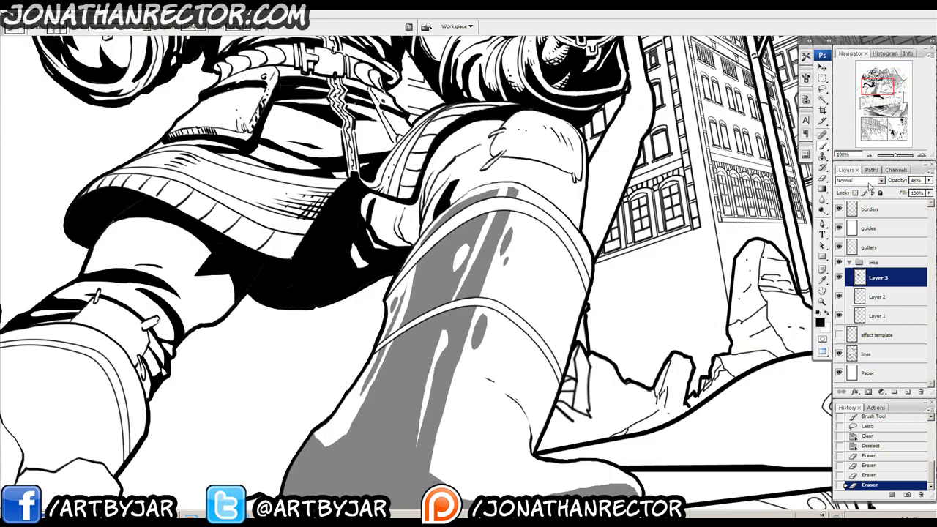
click(929, 180)
drag(918, 193, 929, 191)
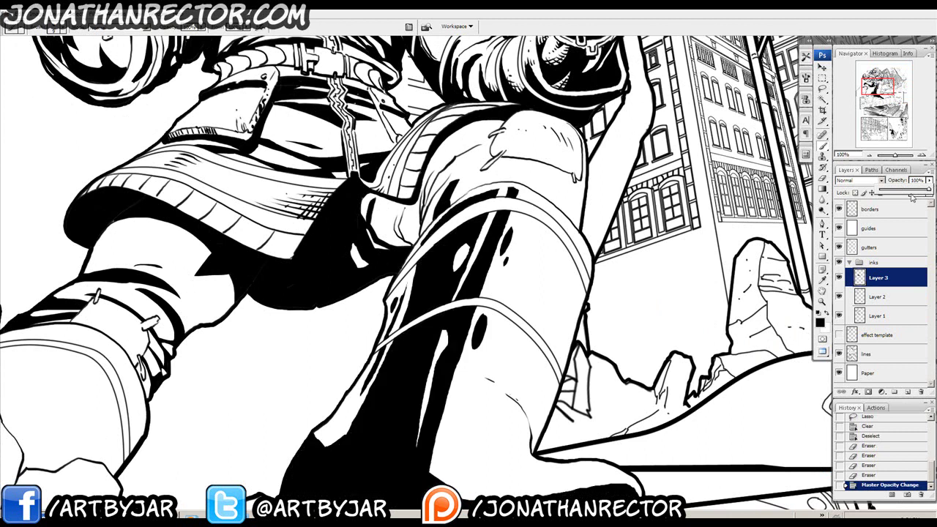
drag(455, 292, 495, 296)
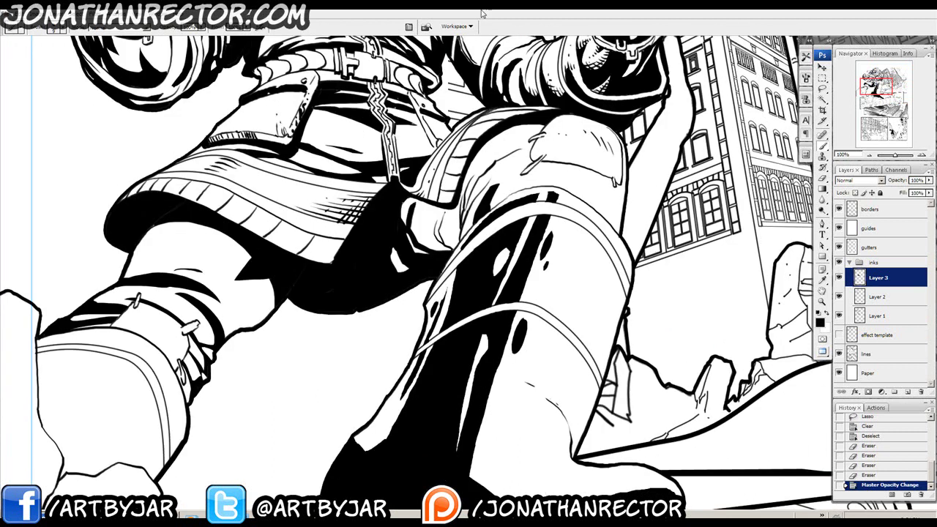
Brush small black accents where the rib lines meet the inner edge of the skirt's ribbed hem above the thigh.
key(ctrl+plus)
key(ctrl+plus)
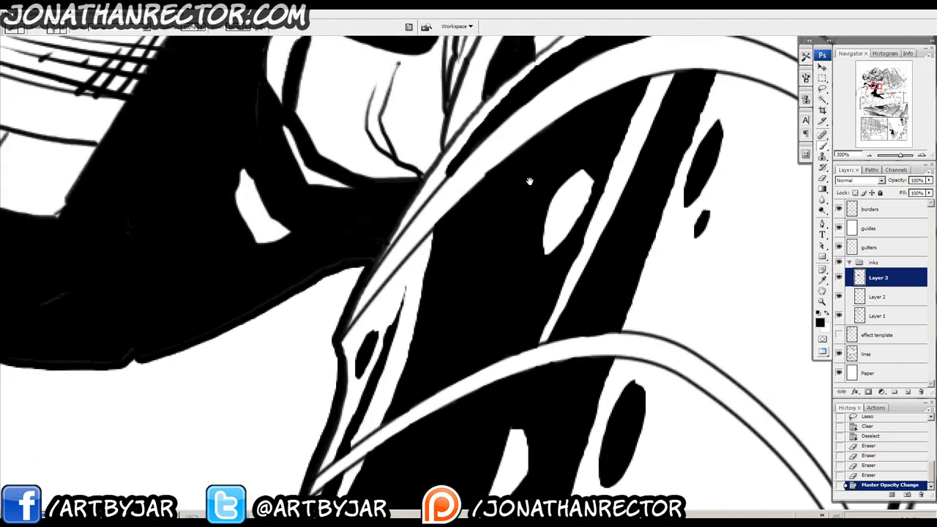
drag(530, 181, 639, 371)
mouse_move(494, 241)
mouse_down()
mouse_move(478, 308)
mouse_move(490, 249)
mouse_move(490, 312)
mouse_move(497, 283)
mouse_move(526, 304)
mouse_move(524, 334)
mouse_move(528, 326)
mouse_move(503, 356)
mouse_move(484, 303)
mouse_move(510, 302)
mouse_move(487, 303)
mouse_move(499, 361)
mouse_move(452, 325)
mouse_move(450, 292)
mouse_move(465, 236)
mouse_move(476, 236)
mouse_move(452, 312)
mouse_move(478, 237)
mouse_move(457, 320)
mouse_move(505, 365)
mouse_up()
drag(411, 253, 422, 391)
mouse_move(563, 198)
mouse_down()
mouse_move(475, 273)
mouse_move(408, 313)
mouse_move(395, 283)
mouse_up()
click(428, 241)
drag(372, 333, 370, 335)
drag(355, 371, 356, 384)
drag(334, 423, 338, 429)
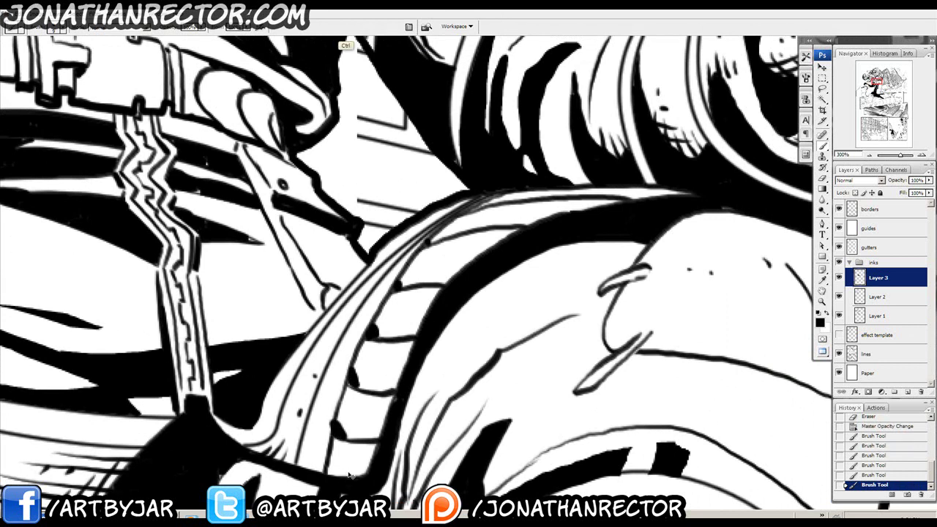
key(ctrl+minus)
key(ctrl+minus)
drag(622, 220, 227, 346)
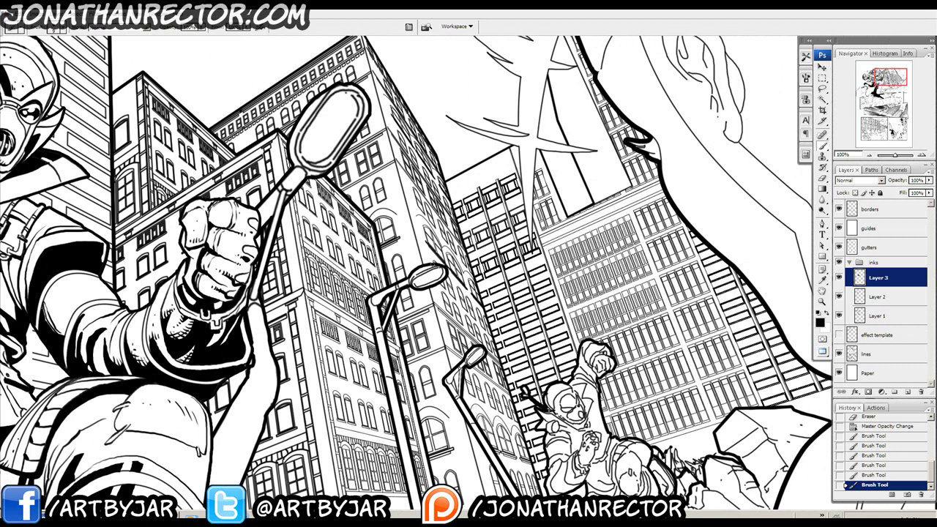
Brush small black accents where the rib lines meet the upper edge of the skirt's front hem.
drag(111, 396, 547, 272)
drag(381, 489, 443, 521)
drag(383, 286, 440, 296)
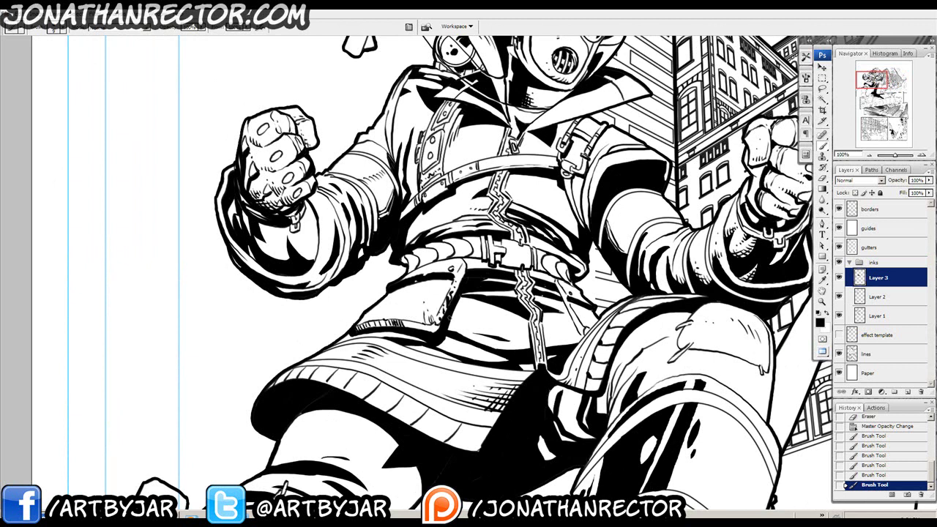
key(ctrl+plus)
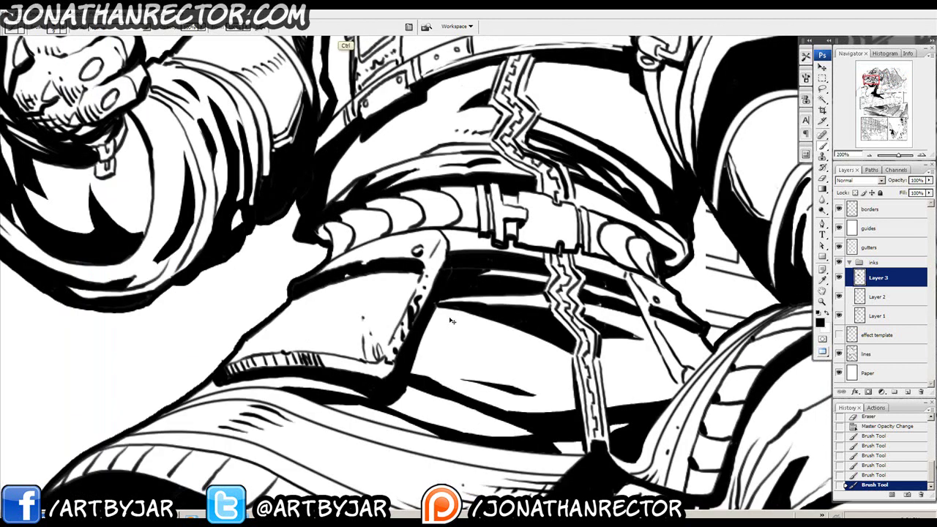
drag(374, 412, 476, 351)
click(464, 363)
click(399, 329)
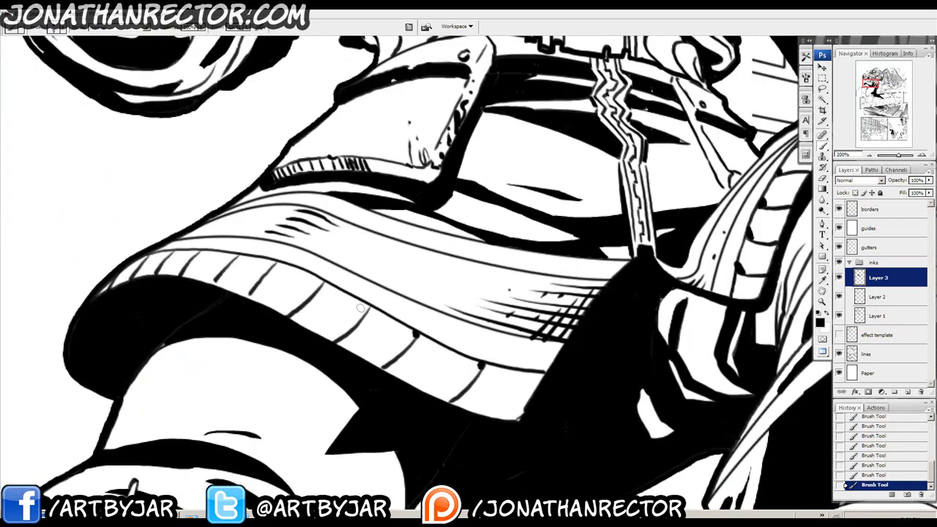
click(366, 306)
click(273, 262)
Crosshatch the inner corner of the skirt's ribbed hem beside the black shadow and add a small ink dot next to it.
drag(319, 332, 184, 251)
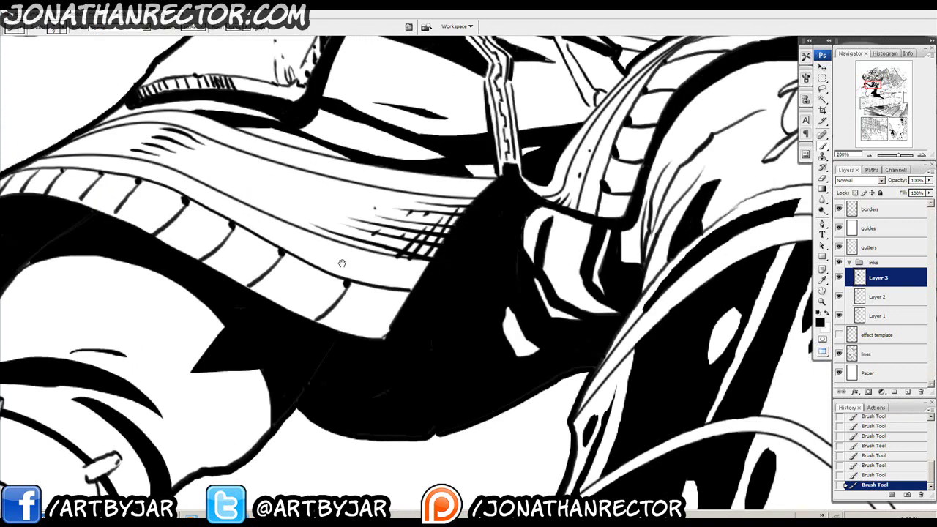
drag(391, 279, 357, 266)
key(ctrl+plus)
drag(280, 321, 447, 286)
drag(382, 290, 440, 299)
mouse_move(362, 298)
mouse_down()
mouse_move(435, 309)
mouse_move(430, 319)
mouse_up()
drag(336, 309, 425, 328)
drag(407, 281, 485, 301)
mouse_move(525, 285)
mouse_down()
mouse_move(492, 346)
mouse_move(477, 347)
mouse_up()
drag(501, 294, 461, 345)
drag(488, 301, 449, 343)
drag(466, 313, 441, 339)
click(469, 290)
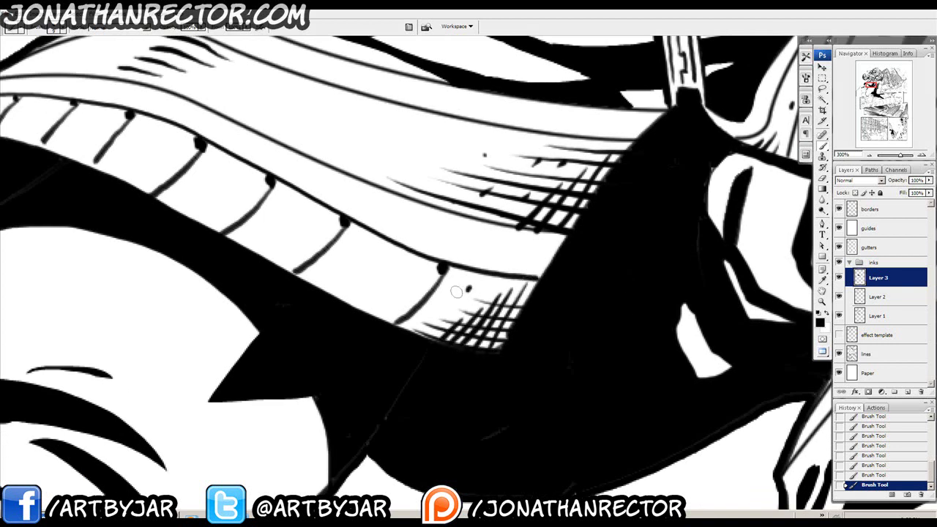
Examine the hatched skirt hem against the whole page and up close.
drag(496, 63, 523, 109)
key(ctrl+minus)
key(ctrl+minus)
key(ctrl+minus)
key(ctrl+minus)
key(ctrl+minus)
key(ctrl+plus)
key(ctrl+plus)
key(ctrl+plus)
key(ctrl+plus)
drag(364, 416, 552, 338)
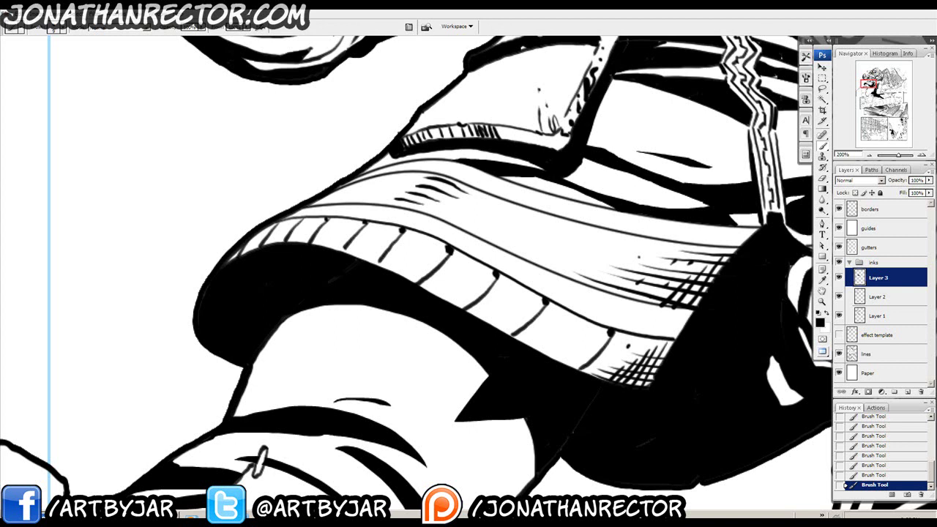
Lasso a broad shadow with narrow streaks and highlight gaps on the rear boot below the patched knee and fill it with black.
mouse_move(474, 276)
mouse_down()
mouse_move(570, 129)
mouse_move(615, 78)
mouse_up()
mouse_move(461, 319)
mouse_down()
mouse_move(463, 334)
mouse_move(446, 320)
mouse_up()
mouse_move(435, 302)
mouse_down()
mouse_move(436, 311)
mouse_move(466, 268)
mouse_up()
drag(410, 381, 401, 278)
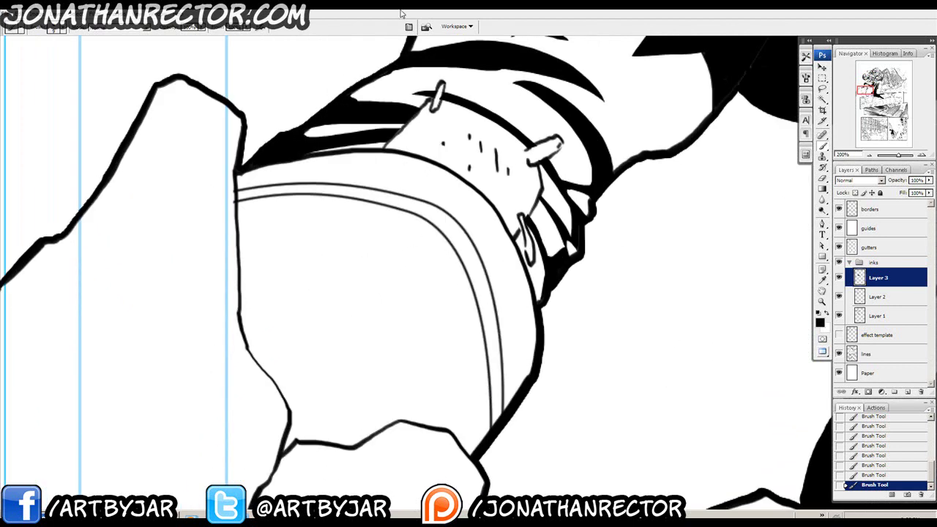
mouse_move(417, 180)
mouse_down()
mouse_move(642, 167)
mouse_move(483, 366)
mouse_move(425, 345)
mouse_move(489, 204)
mouse_move(540, 154)
mouse_up()
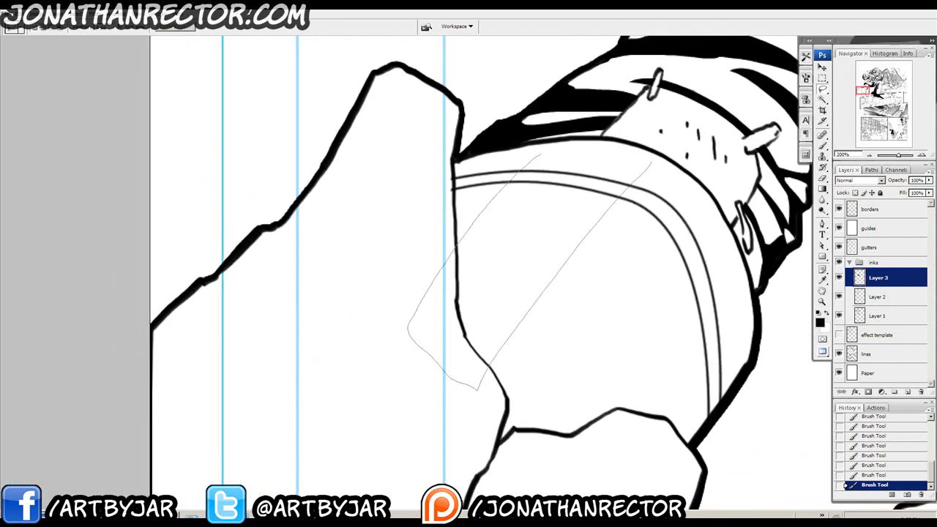
drag(640, 150, 651, 161)
drag(522, 185, 551, 188)
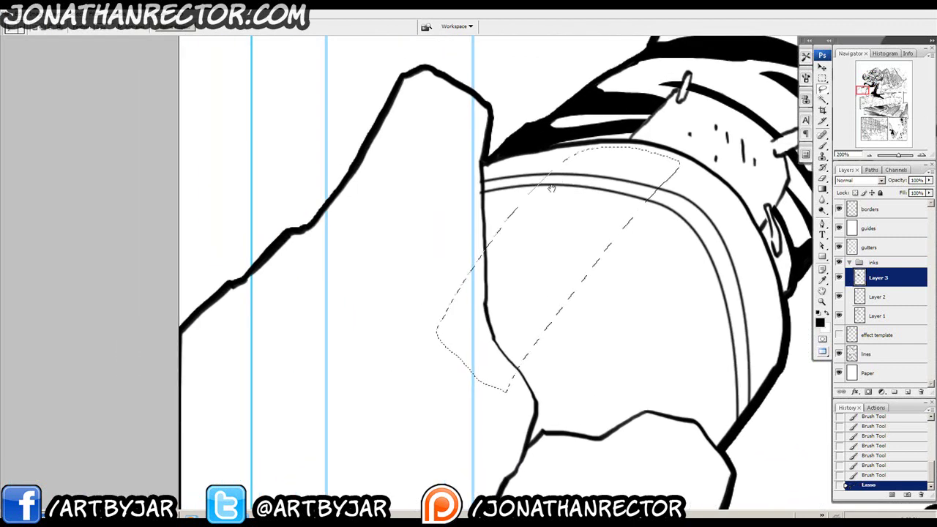
mouse_move(467, 257)
mouse_down()
mouse_move(540, 166)
mouse_move(452, 241)
mouse_up()
drag(602, 240, 483, 165)
mouse_move(571, 103)
mouse_down()
mouse_move(487, 237)
mouse_move(392, 343)
mouse_move(423, 335)
mouse_up()
drag(582, 102, 573, 103)
mouse_move(518, 167)
mouse_down()
mouse_move(495, 247)
mouse_move(529, 198)
mouse_move(515, 163)
mouse_move(522, 155)
mouse_move(518, 223)
mouse_up()
mouse_move(484, 300)
mouse_down()
mouse_move(459, 321)
mouse_move(489, 286)
mouse_move(475, 312)
mouse_up()
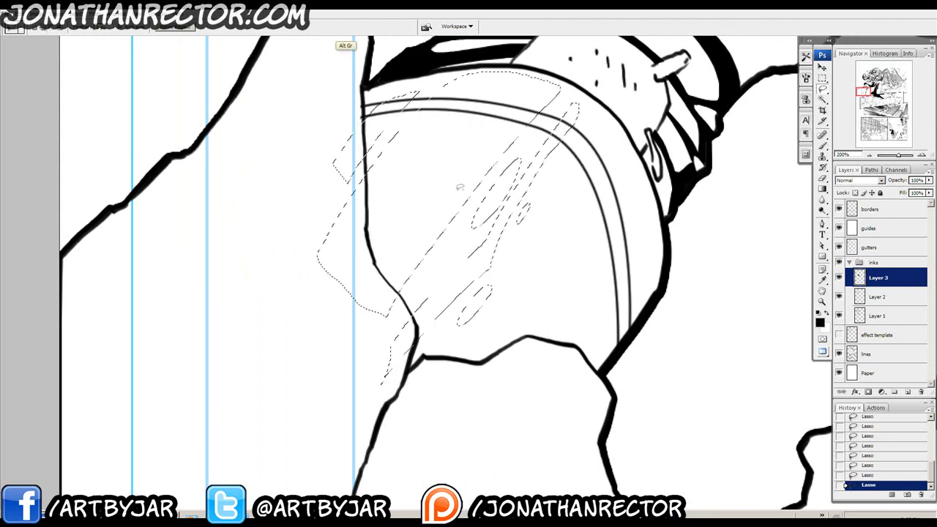
mouse_move(460, 204)
mouse_down()
mouse_move(442, 233)
mouse_move(462, 183)
mouse_up()
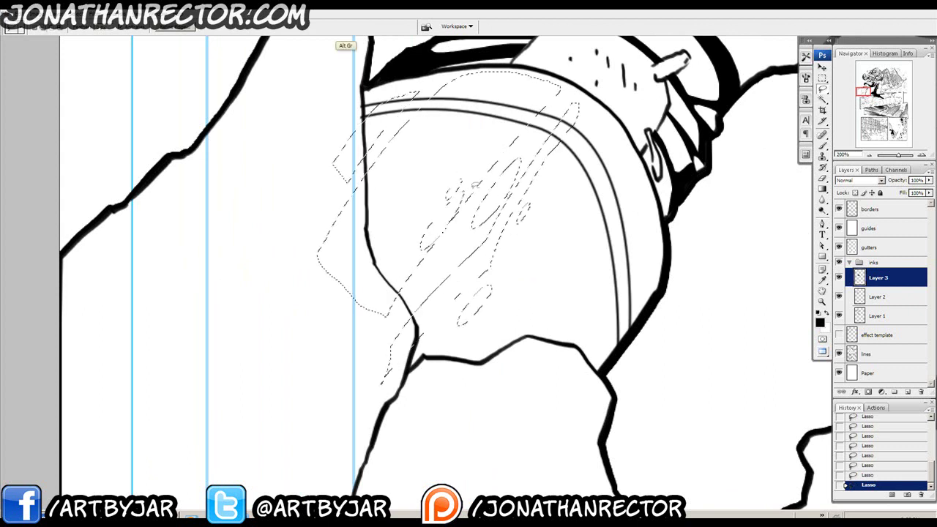
key(alt+BackSpace)
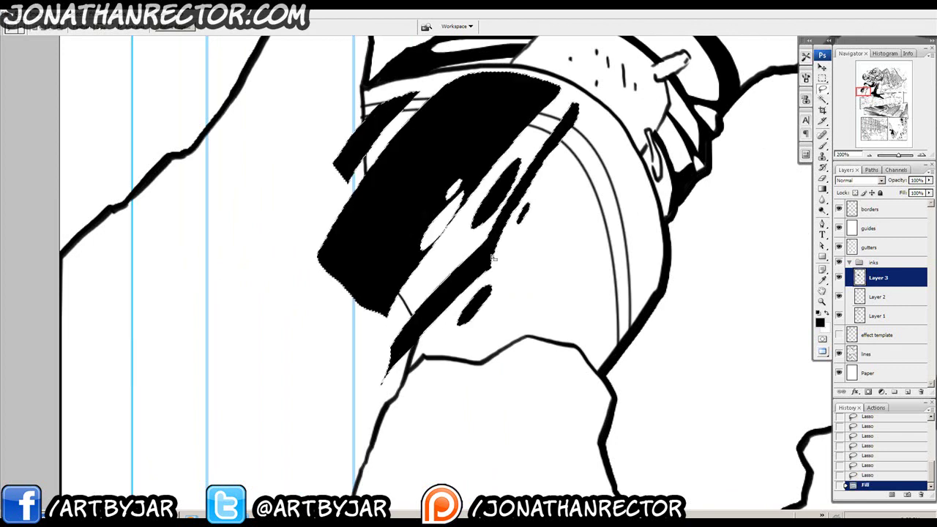
key(ctrl+d)
Lower the shadow layer's opacity to 37% and erase the new boot shadow where it covers the rock and the decorative band.
click(930, 181)
drag(926, 191, 898, 191)
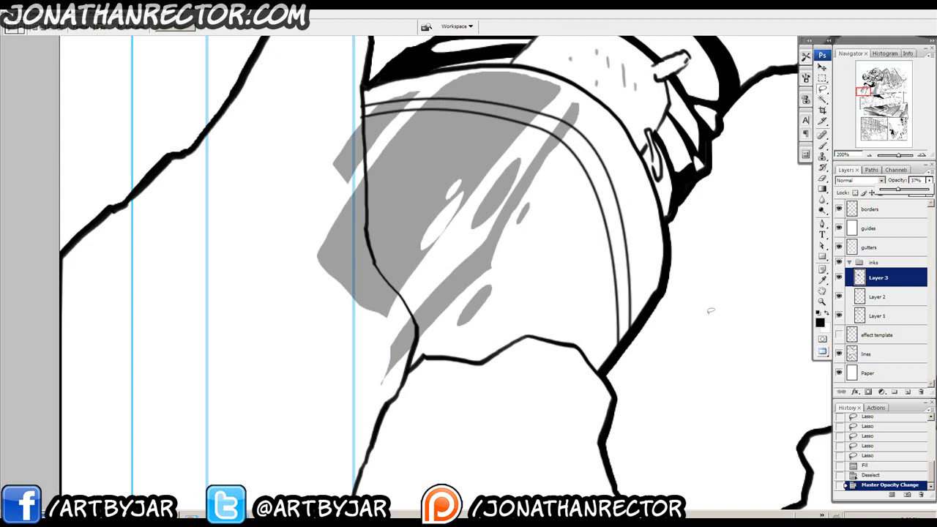
key(ctrl+plus)
key(b)
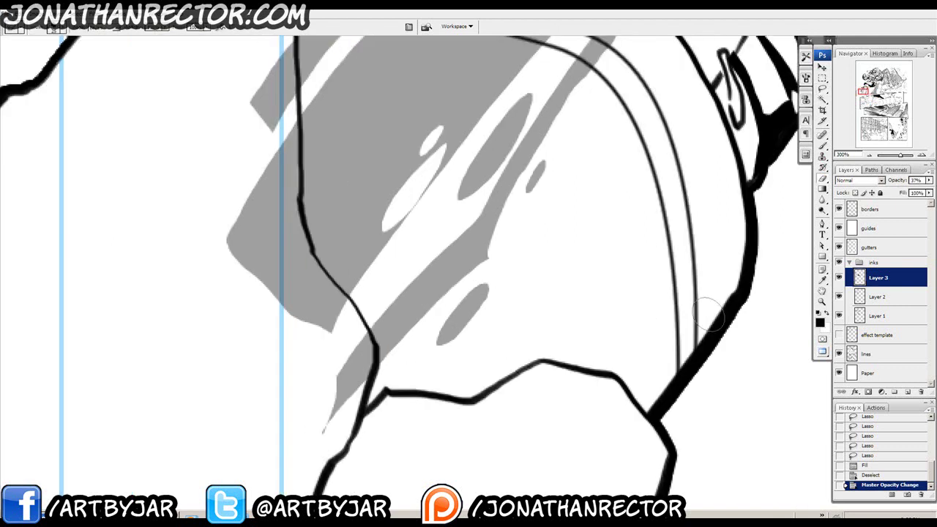
drag(532, 211, 476, 374)
mouse_move(543, 225)
mouse_down()
mouse_move(526, 209)
mouse_move(545, 224)
mouse_up()
mouse_move(497, 202)
mouse_down()
mouse_move(479, 190)
mouse_move(355, 181)
mouse_move(391, 177)
mouse_up()
mouse_move(309, 176)
mouse_down()
mouse_move(255, 186)
mouse_move(536, 137)
mouse_move(488, 176)
mouse_move(494, 220)
mouse_up()
drag(483, 183, 481, 251)
drag(457, 198, 456, 211)
mouse_move(488, 246)
mouse_down()
mouse_move(466, 156)
mouse_move(460, 242)
mouse_move(430, 187)
mouse_move(494, 347)
mouse_move(446, 287)
mouse_move(524, 317)
mouse_move(500, 300)
mouse_move(508, 293)
mouse_move(479, 230)
mouse_up()
mouse_move(536, 356)
mouse_down()
mouse_move(565, 269)
mouse_move(540, 323)
mouse_up()
key(b)
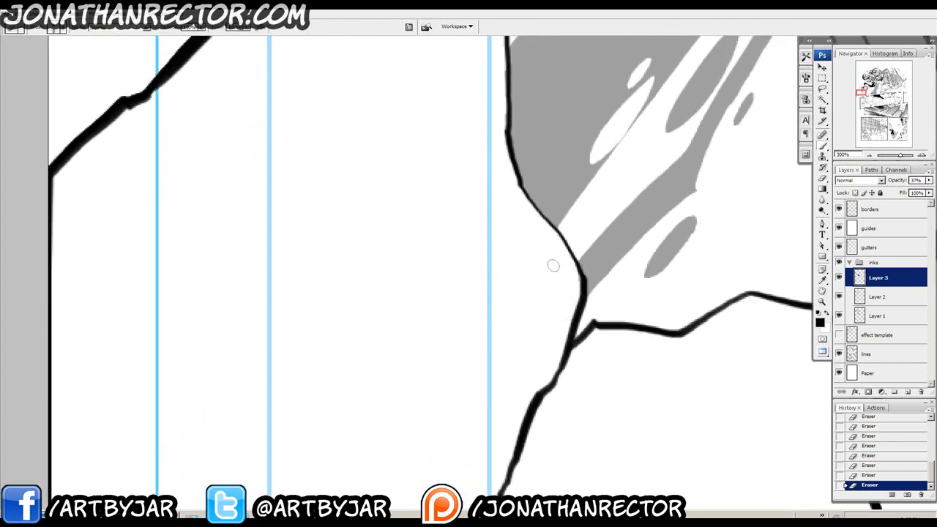
Restore the layer's opacity to 100% after the rear boot shadow cleanup.
scroll(553, 266, down, 2)
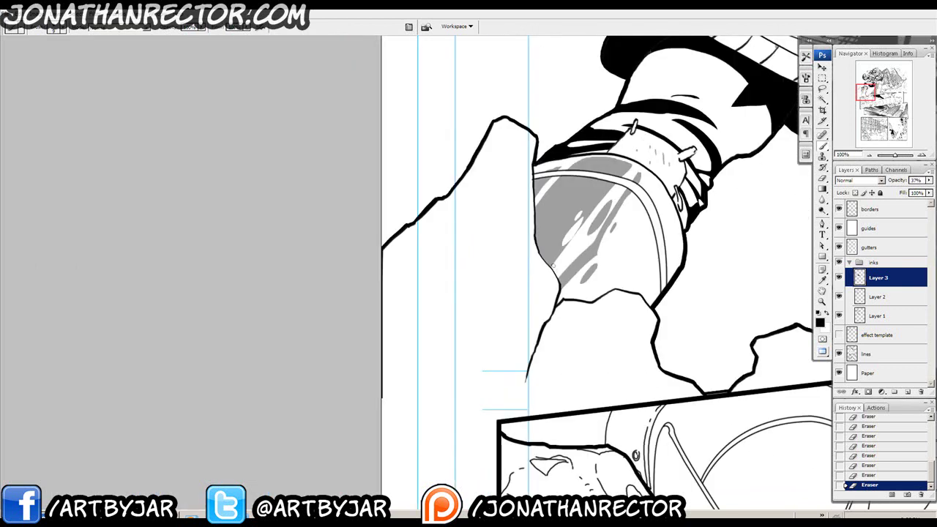
drag(519, 301, 219, 406)
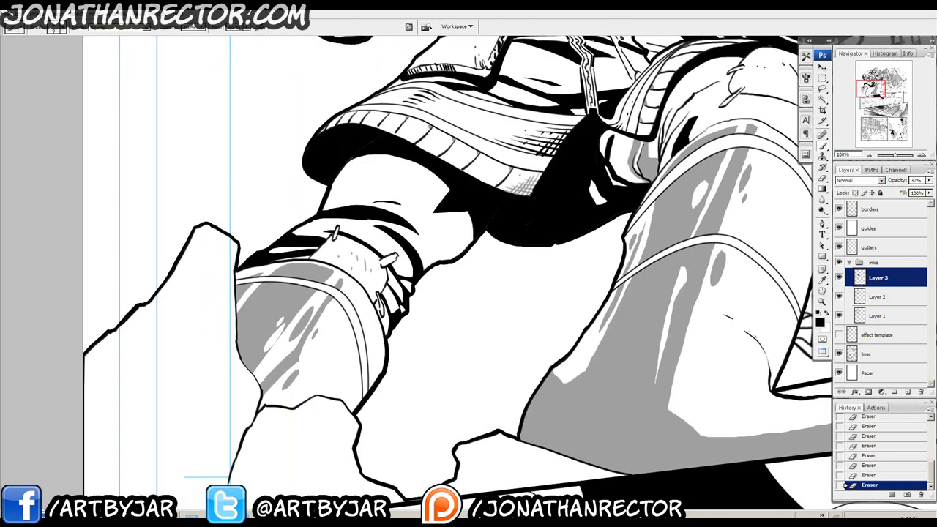
drag(929, 180, 930, 190)
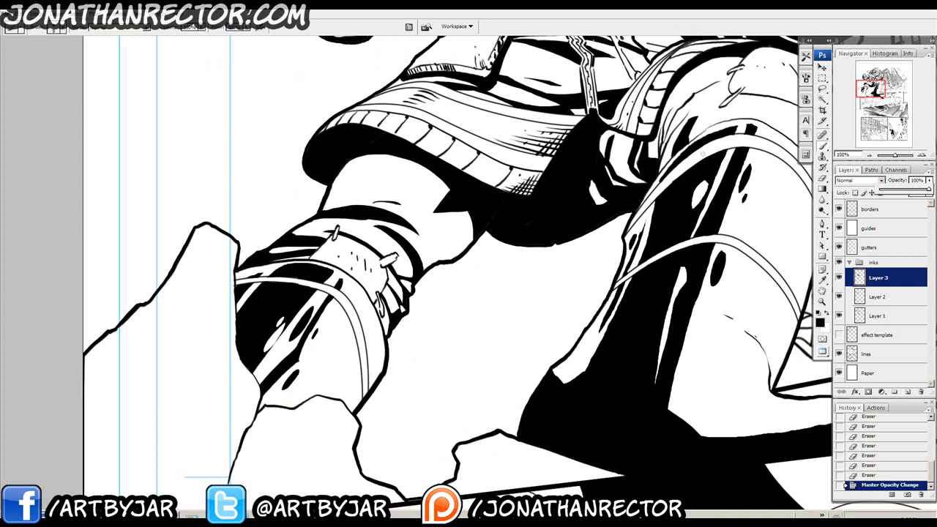
drag(458, 261, 425, 405)
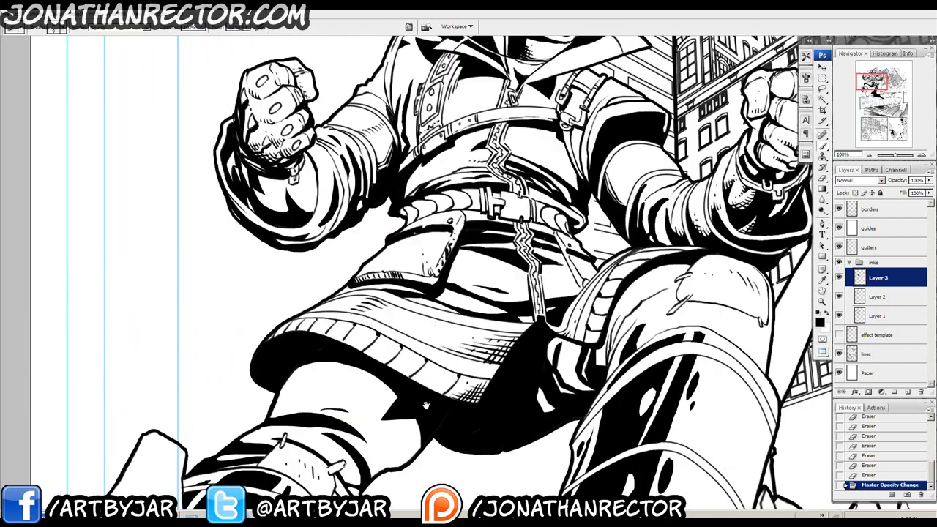
Try a lassoed black fill on the rear thigh between the skirt shadow and the patched knee.
drag(391, 257, 526, 221)
mouse_move(474, 331)
mouse_down()
mouse_move(507, 313)
mouse_move(498, 344)
mouse_up()
mouse_move(479, 359)
mouse_down()
mouse_move(446, 361)
mouse_move(472, 312)
mouse_move(491, 307)
mouse_move(416, 346)
mouse_up()
key(alt+BackSpace)
key(ctrl+z)
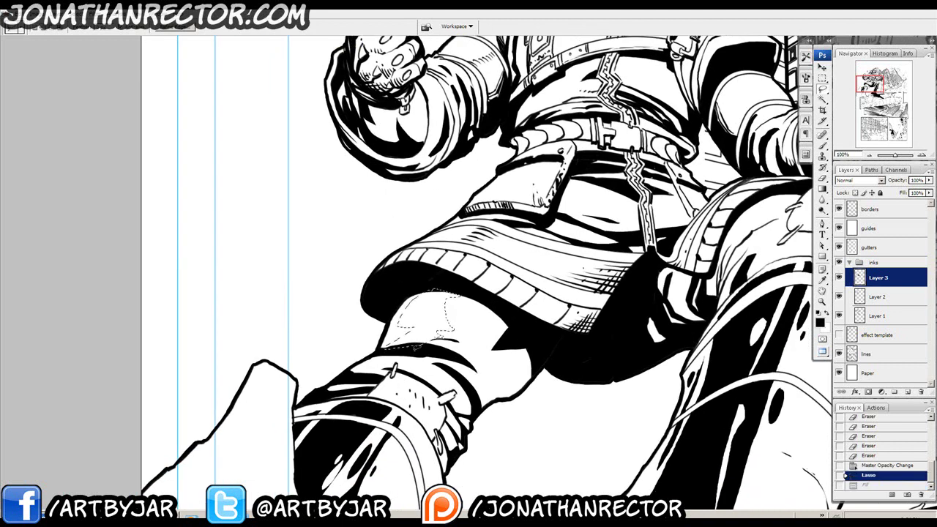
key(ctrl+d)
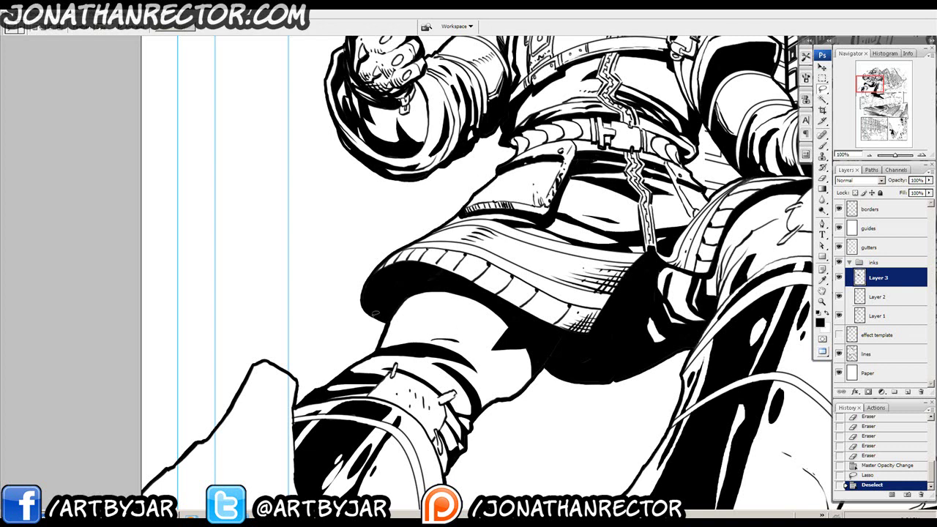
Ink the tall rock's inner side edge from its peak down and its lower edge, and mark the front face with an X.
drag(372, 357, 462, 260)
key(b)
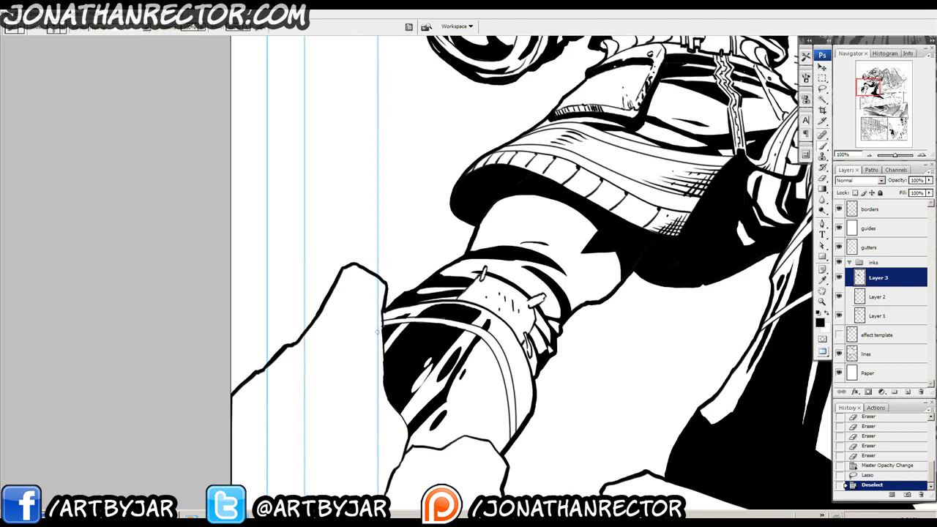
key(ctrl+plus)
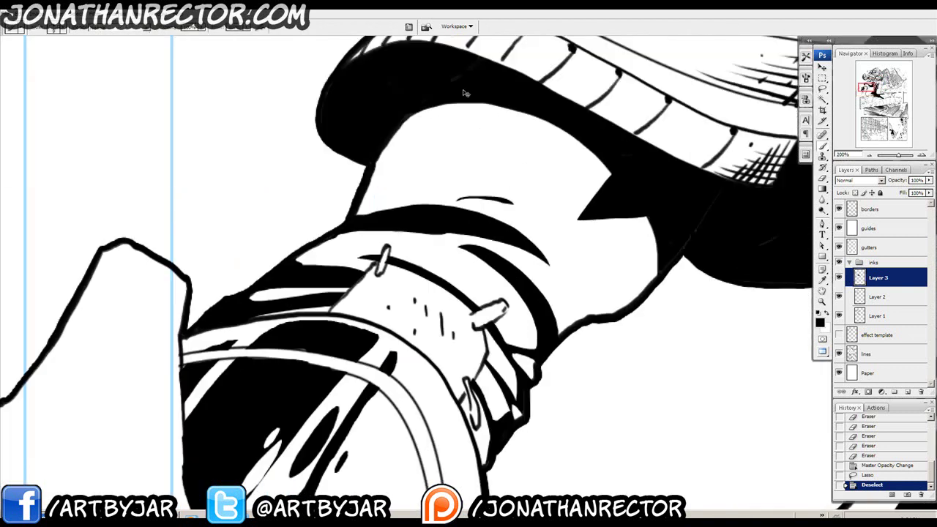
drag(339, 238, 563, 143)
mouse_move(320, 225)
mouse_down()
mouse_move(423, 146)
mouse_move(418, 158)
mouse_up()
mouse_move(448, 78)
mouse_down()
mouse_move(459, 161)
mouse_move(444, 215)
mouse_move(441, 343)
mouse_move(449, 326)
mouse_move(431, 362)
mouse_move(424, 438)
mouse_up()
mouse_move(424, 438)
mouse_down()
mouse_move(476, 322)
mouse_move(432, 408)
mouse_up()
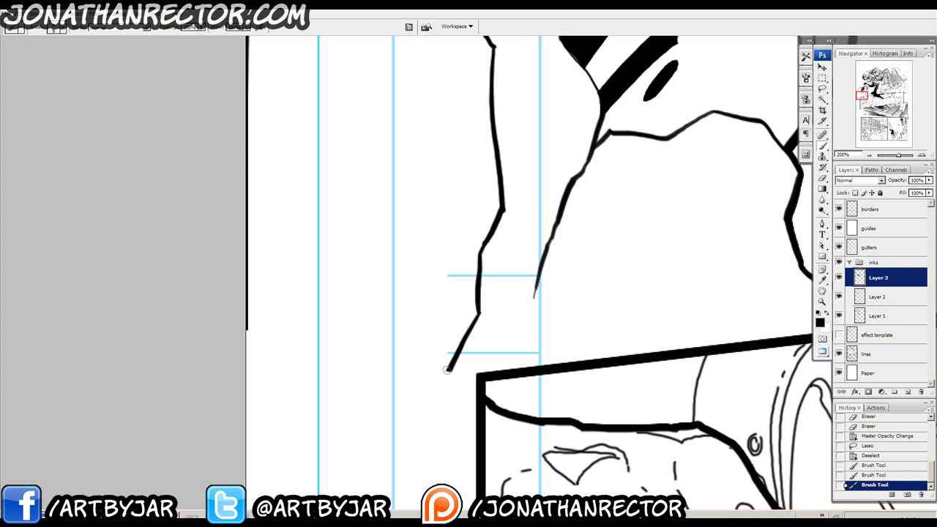
drag(447, 370, 221, 326)
drag(390, 123, 370, 286)
drag(379, 240, 393, 272)
drag(396, 256, 365, 277)
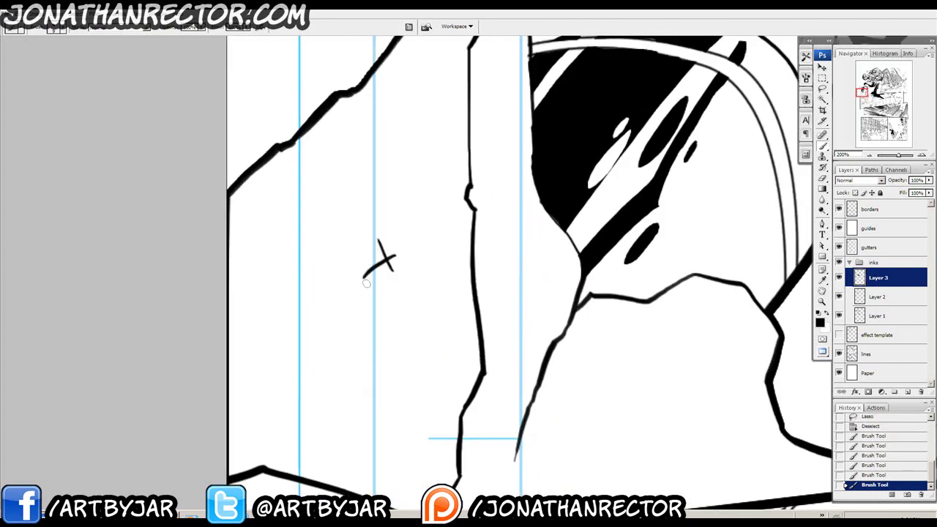
Brush bold and broken crack lines across the upper part of the tall rock's narrow side face.
drag(459, 71, 413, 278)
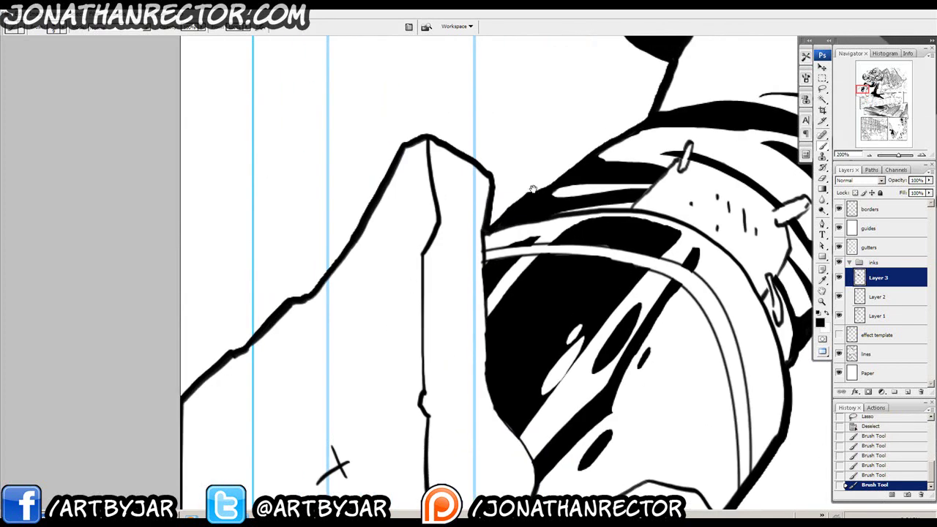
drag(533, 189, 493, 149)
mouse_move(434, 190)
mouse_down()
mouse_move(395, 176)
mouse_move(439, 199)
mouse_move(390, 189)
mouse_move(414, 199)
mouse_move(378, 212)
mouse_up()
drag(433, 222, 384, 213)
drag(363, 289, 376, 176)
mouse_move(454, 229)
mouse_down()
mouse_move(385, 238)
mouse_move(448, 229)
mouse_up()
Hatch rough horizontal crack lines across the lower part of the tall rock's side face and add small texture marks higher up.
mouse_move(394, 264)
mouse_down()
mouse_move(444, 258)
mouse_move(554, 178)
mouse_up()
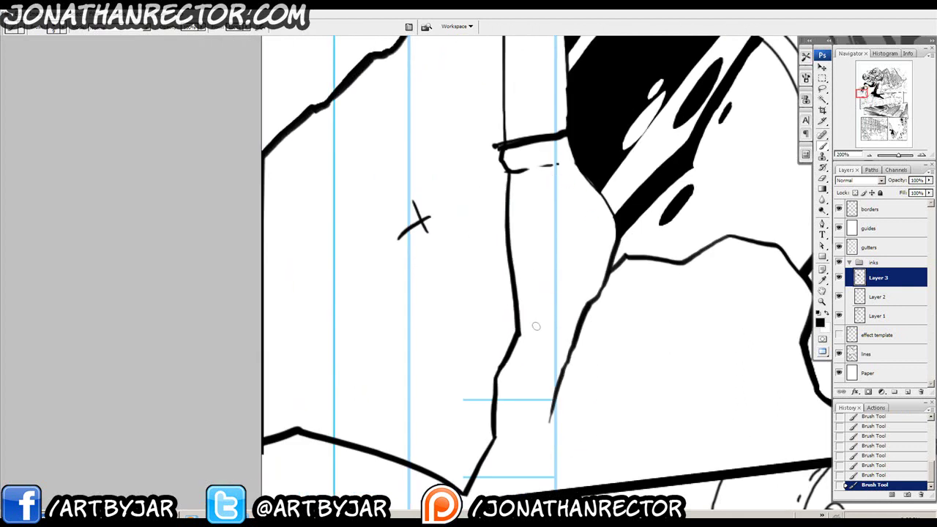
mouse_move(558, 325)
mouse_down()
mouse_move(517, 332)
mouse_move(594, 295)
mouse_up()
mouse_move(520, 317)
mouse_down()
mouse_move(585, 296)
mouse_move(560, 291)
mouse_move(572, 284)
mouse_up()
mouse_move(510, 294)
mouse_down()
mouse_move(600, 259)
mouse_move(562, 267)
mouse_move(554, 292)
mouse_move(600, 288)
mouse_move(513, 314)
mouse_up()
click(596, 260)
drag(550, 297, 526, 301)
drag(521, 234, 497, 353)
mouse_move(548, 279)
mouse_down()
mouse_move(504, 272)
mouse_move(514, 270)
mouse_up()
drag(492, 239, 462, 312)
drag(471, 275, 474, 284)
click(483, 272)
click(462, 319)
click(462, 326)
Ink a chipped notch and an inner side edge on the rock in front of the rear boot, and mark its face with an X.
drag(480, 408, 384, 71)
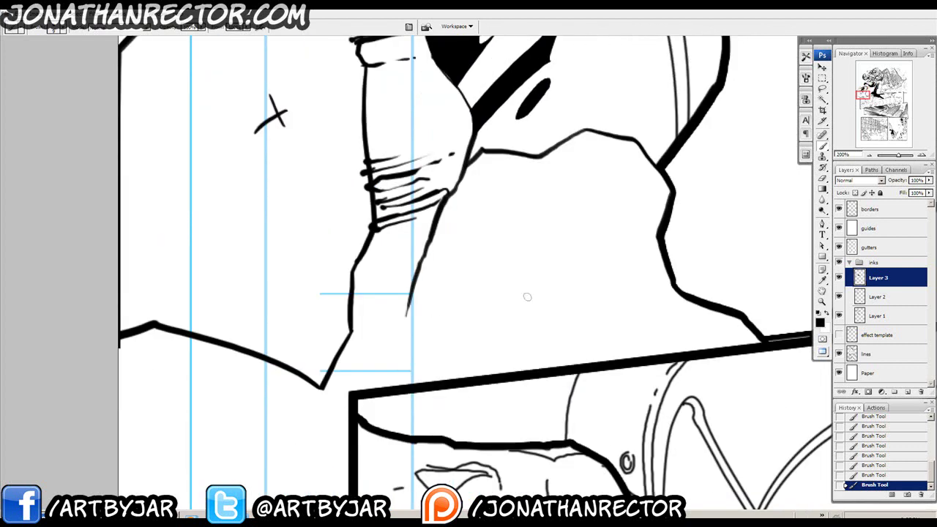
mouse_move(550, 153)
mouse_down()
mouse_move(519, 177)
mouse_move(486, 151)
mouse_up()
mouse_move(631, 141)
mouse_down()
mouse_move(601, 254)
mouse_move(630, 296)
mouse_move(743, 324)
mouse_up()
drag(536, 262, 557, 281)
drag(555, 264, 531, 276)
Draw short ledge lines at the foot of the tall rock beside the panel corner.
drag(405, 317, 353, 306)
drag(335, 366, 374, 386)
drag(347, 306, 396, 311)
Brush heavy and broken crack lines on the side face of the rock below the rear boot, detail its notch and add ink dots.
drag(536, 256, 399, 303)
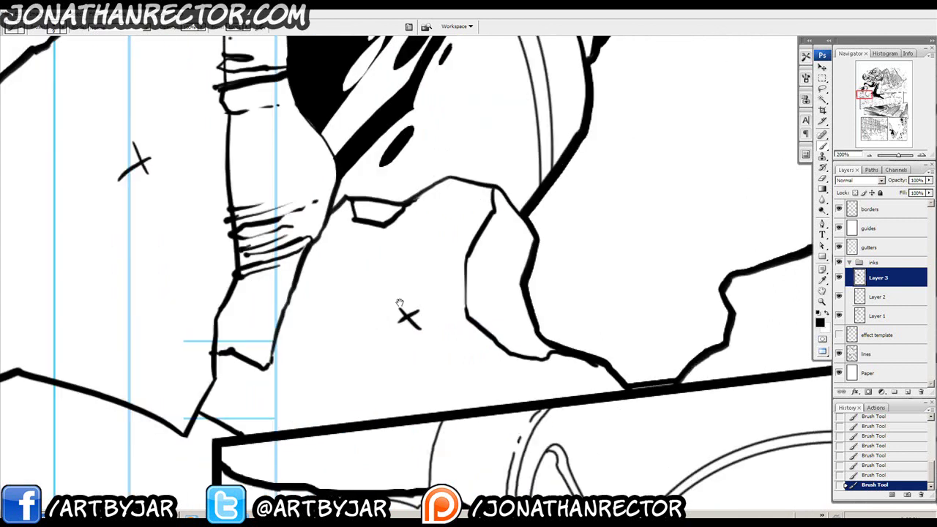
mouse_move(554, 349)
mouse_down()
mouse_move(516, 338)
mouse_move(546, 346)
mouse_move(467, 309)
mouse_move(536, 331)
mouse_move(467, 298)
mouse_up()
mouse_move(467, 298)
mouse_down()
mouse_move(507, 318)
mouse_move(468, 302)
mouse_up()
drag(519, 278, 476, 260)
mouse_move(535, 249)
mouse_down()
mouse_move(479, 215)
mouse_move(472, 230)
mouse_up()
drag(381, 220, 359, 217)
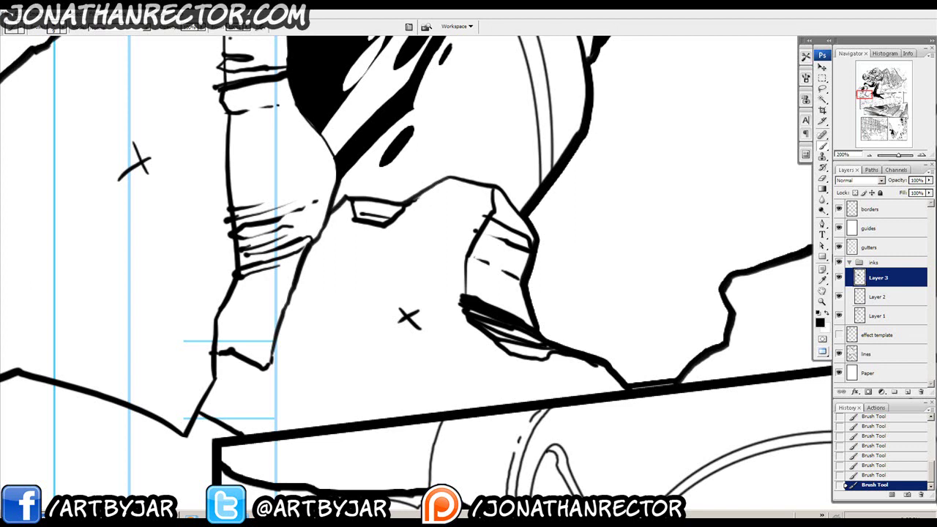
mouse_move(374, 285)
mouse_down()
mouse_move(389, 242)
mouse_move(381, 332)
mouse_up()
click(382, 303)
click(352, 284)
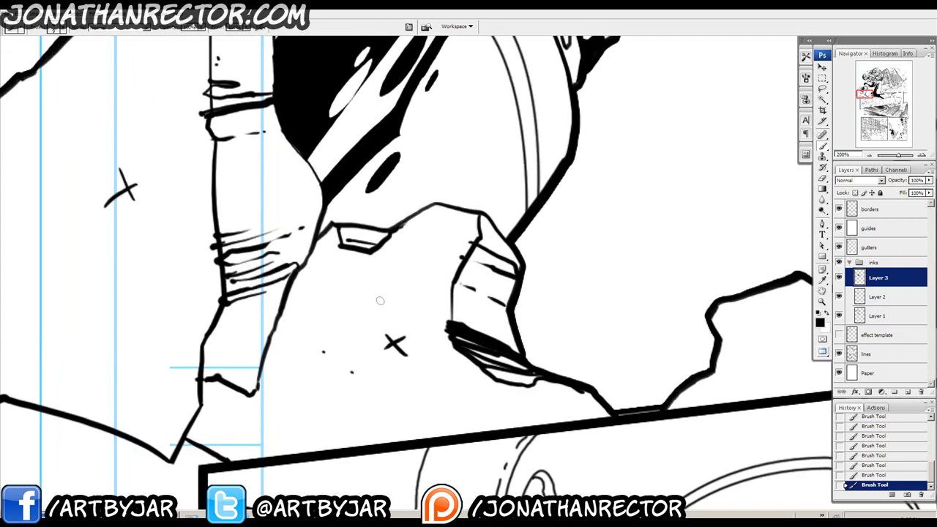
Ink the inner edge of the pointed rock between the boots, mark its lower face with an X and outline a small chip.
drag(690, 349, 320, 310)
mouse_move(371, 257)
mouse_down()
mouse_move(329, 350)
mouse_move(461, 329)
mouse_move(421, 309)
mouse_move(448, 350)
mouse_move(561, 377)
mouse_move(586, 395)
mouse_up()
drag(461, 364, 481, 386)
mouse_move(475, 370)
mouse_down()
mouse_move(506, 369)
mouse_move(520, 388)
mouse_move(495, 372)
mouse_up()
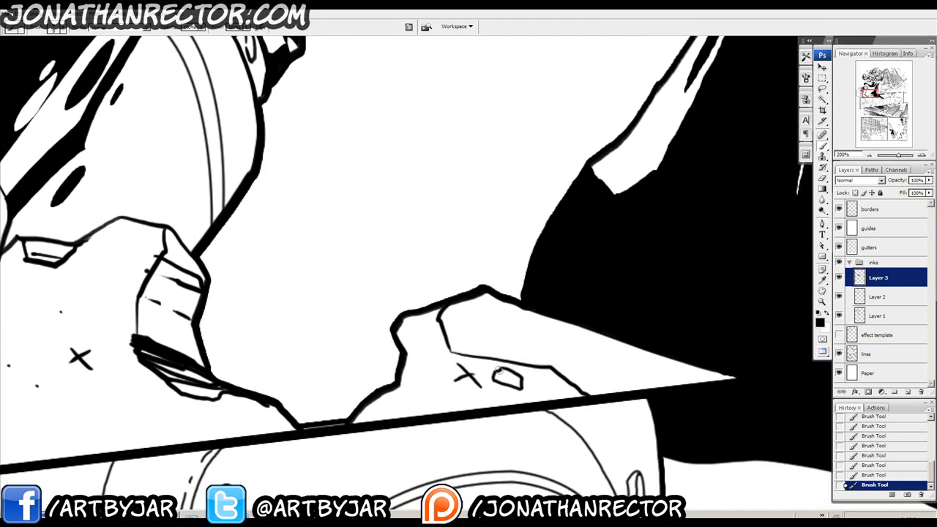
Outline small angular chips on the X-marked faces of the tall rock and the rock below the rear boot.
drag(286, 344, 553, 350)
mouse_move(390, 291)
mouse_down()
mouse_move(387, 338)
mouse_move(374, 278)
mouse_move(390, 300)
mouse_up()
mouse_move(167, 191)
mouse_down()
mouse_move(306, 249)
mouse_move(281, 216)
mouse_move(297, 233)
mouse_up()
drag(270, 189, 276, 196)
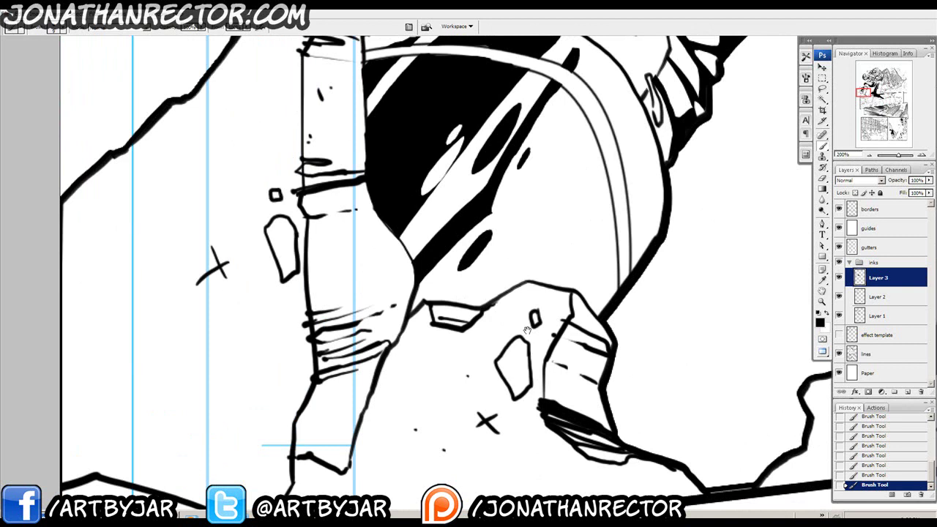
drag(527, 331, 480, 306)
drag(278, 159, 360, 429)
mouse_move(311, 290)
mouse_down()
mouse_move(326, 321)
mouse_move(311, 289)
mouse_up()
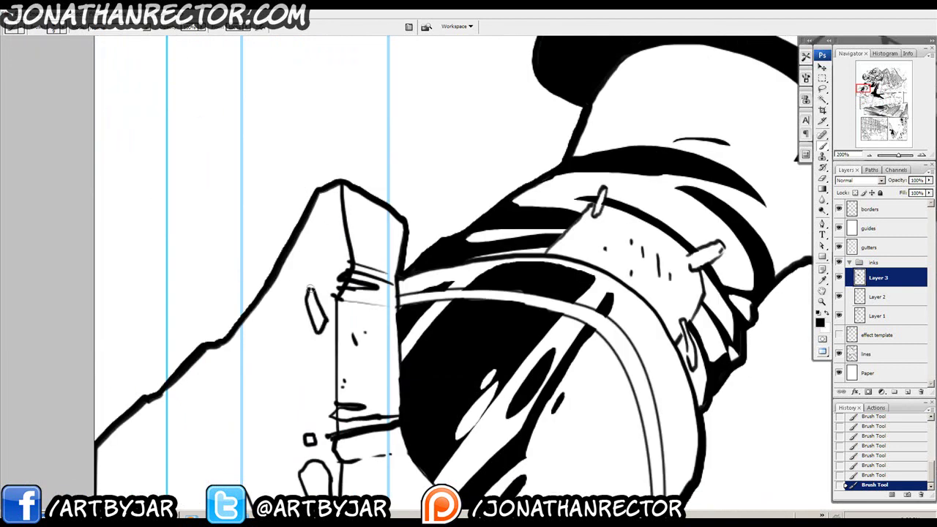
drag(354, 320, 157, 178)
drag(475, 396, 258, 203)
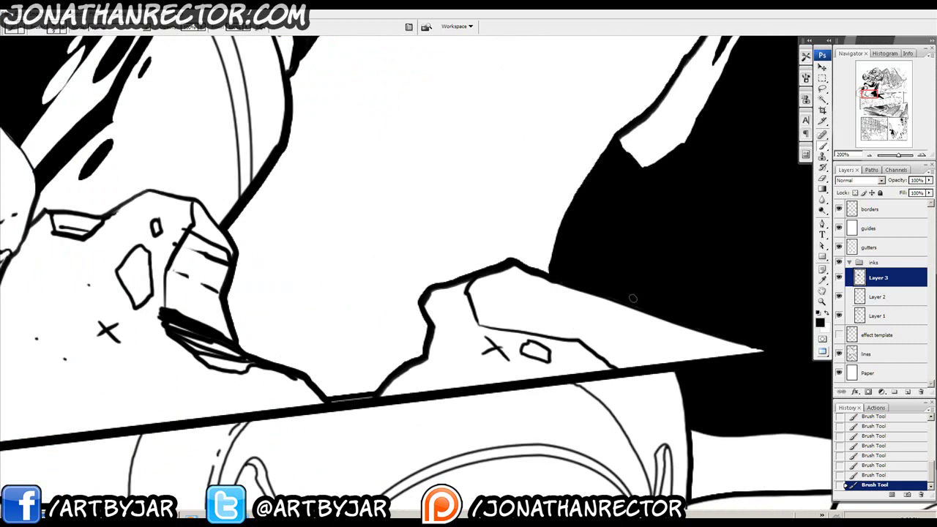
Ink heavy shadow strokes across the tapering tip of the pointed rock and short hatching at the inner edge of its upper face.
mouse_move(574, 340)
mouse_down()
mouse_move(652, 314)
mouse_move(597, 347)
mouse_move(699, 326)
mouse_move(602, 361)
mouse_move(706, 333)
mouse_up()
mouse_move(707, 334)
mouse_down()
mouse_move(613, 363)
mouse_move(711, 334)
mouse_up()
mouse_move(722, 338)
mouse_down()
mouse_move(651, 361)
mouse_move(703, 356)
mouse_up()
drag(545, 326, 647, 344)
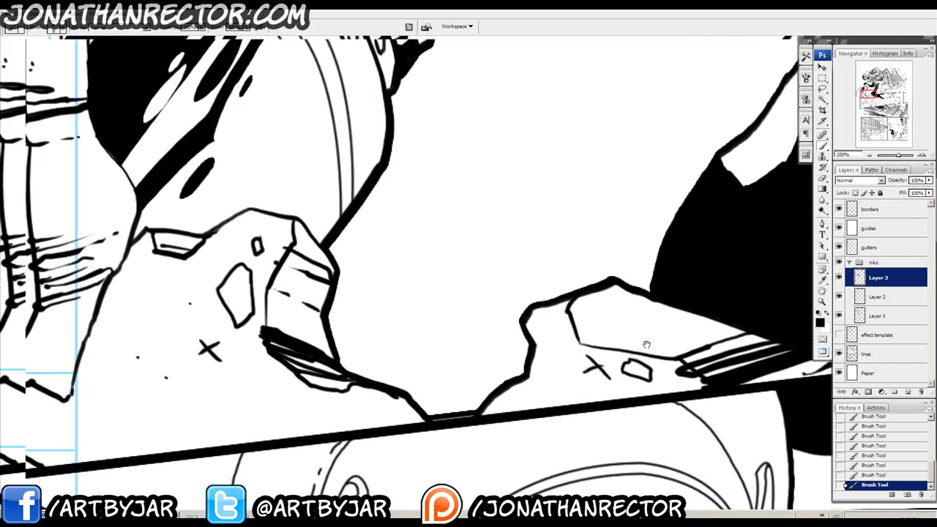
drag(575, 341, 611, 324)
mouse_move(622, 314)
mouse_down()
mouse_move(577, 339)
mouse_move(593, 325)
mouse_up()
drag(566, 334, 598, 312)
mouse_move(590, 317)
mouse_down()
mouse_move(605, 306)
mouse_move(574, 320)
mouse_up()
mouse_move(615, 298)
mouse_down()
mouse_move(627, 293)
mouse_move(572, 302)
mouse_move(637, 298)
mouse_up()
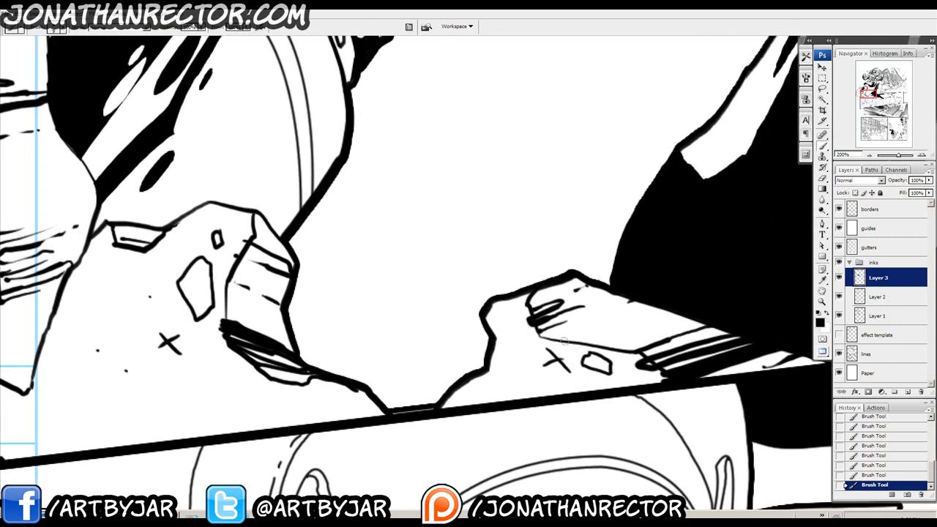
Scatter ink dots and small oval chips as flying debris in the gap between the boots, above the pointed rock.
mouse_move(677, 135)
mouse_down()
mouse_move(483, 328)
mouse_move(569, 192)
mouse_move(597, 243)
mouse_up()
mouse_move(589, 221)
mouse_down()
mouse_move(592, 259)
mouse_move(548, 316)
mouse_move(545, 306)
mouse_move(554, 323)
mouse_up()
click(582, 232)
click(570, 223)
click(557, 280)
click(563, 307)
drag(519, 270, 520, 273)
click(511, 253)
drag(511, 187, 494, 356)
click(489, 212)
click(480, 231)
click(479, 249)
mouse_move(531, 254)
mouse_down()
mouse_move(518, 289)
mouse_move(528, 251)
mouse_up()
drag(531, 252, 510, 293)
click(514, 266)
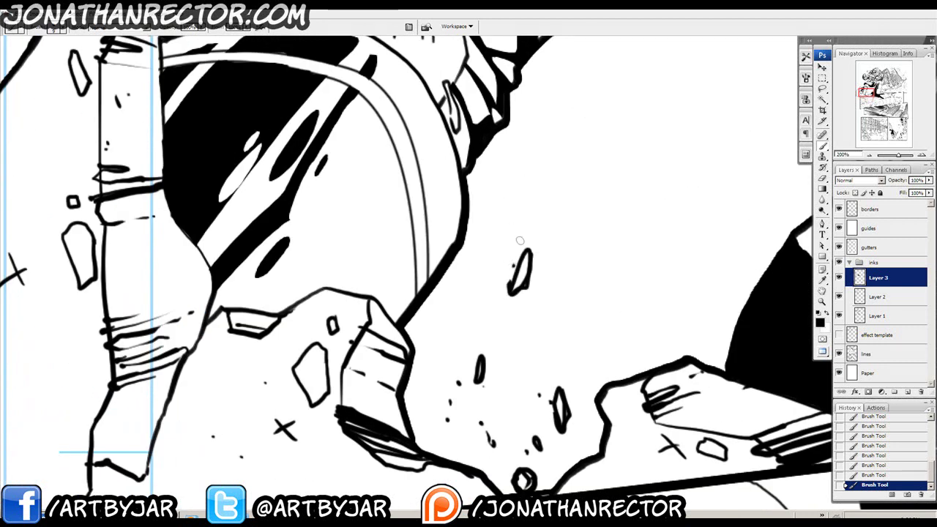
Outline a thin chip, a sharp sliver and a small flat chip with dots above the pointed rock, near the front boot.
drag(616, 220, 497, 321)
drag(566, 306, 461, 468)
drag(615, 88, 506, 312)
drag(543, 247, 633, 55)
drag(453, 505, 581, 191)
drag(604, 275, 601, 295)
click(584, 280)
click(563, 272)
drag(534, 298, 582, 320)
drag(526, 302, 565, 312)
drag(466, 333, 485, 336)
Outline a larger rock fragment beside the rear boot's rock and ink an elongated speck with two dots above it.
mouse_move(343, 271)
mouse_down()
mouse_move(381, 300)
mouse_move(370, 334)
mouse_up()
drag(382, 294, 370, 332)
click(361, 317)
drag(430, 213, 423, 227)
click(426, 196)
click(426, 184)
Add a thin chip, scattered dots and an angular chip to the debris high between the legs, toward the front leg.
drag(489, 200, 380, 322)
drag(670, 218, 663, 251)
click(654, 213)
click(683, 155)
click(633, 149)
drag(584, 174, 695, 109)
drag(609, 267, 634, 295)
drag(601, 272, 634, 300)
Add a short stroke to the upper part of the large rock fragment and small specks at its lower corner.
drag(518, 164, 576, 79)
mouse_move(440, 297)
mouse_down()
mouse_move(472, 316)
mouse_move(438, 380)
mouse_move(427, 294)
mouse_move(440, 379)
mouse_move(463, 364)
mouse_move(448, 383)
mouse_move(428, 363)
mouse_move(426, 308)
mouse_move(436, 309)
mouse_up()
drag(482, 368, 480, 374)
click(472, 380)
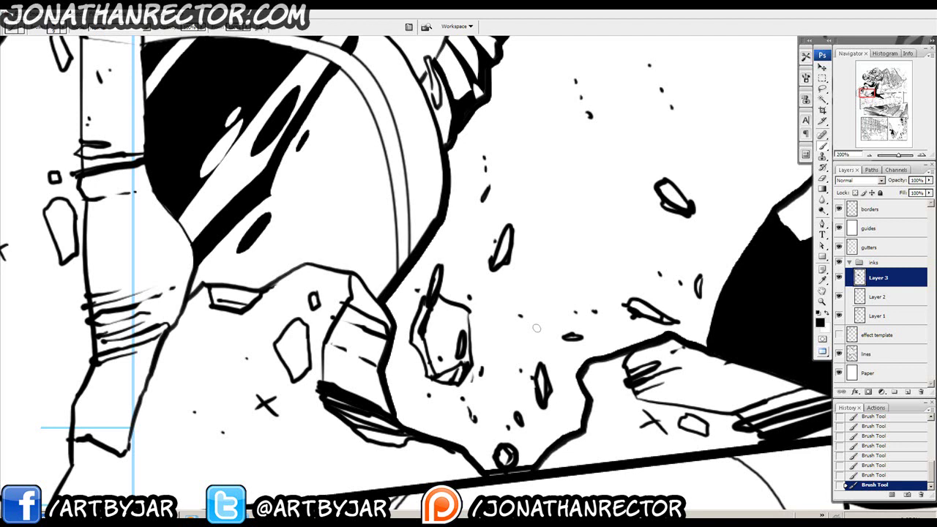
key(ctrl+minus)
key(ctrl+minus)
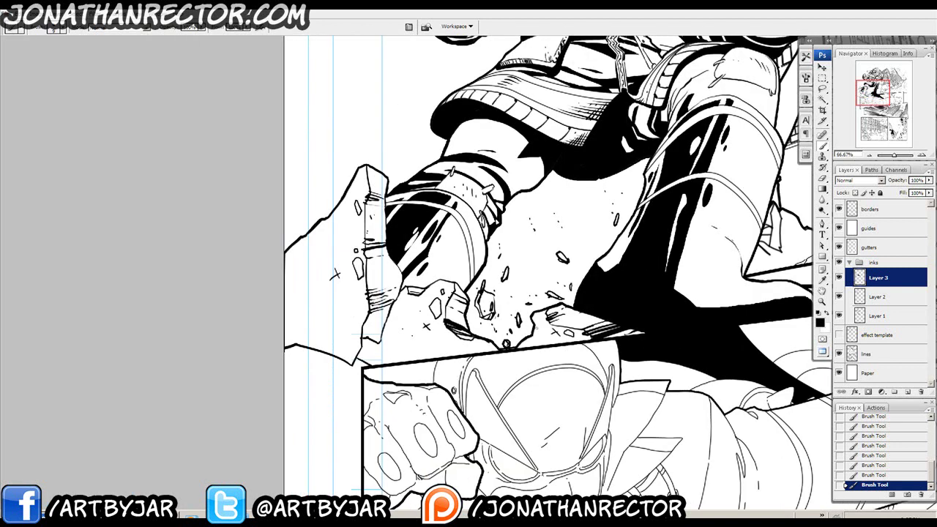
drag(457, 177, 294, 452)
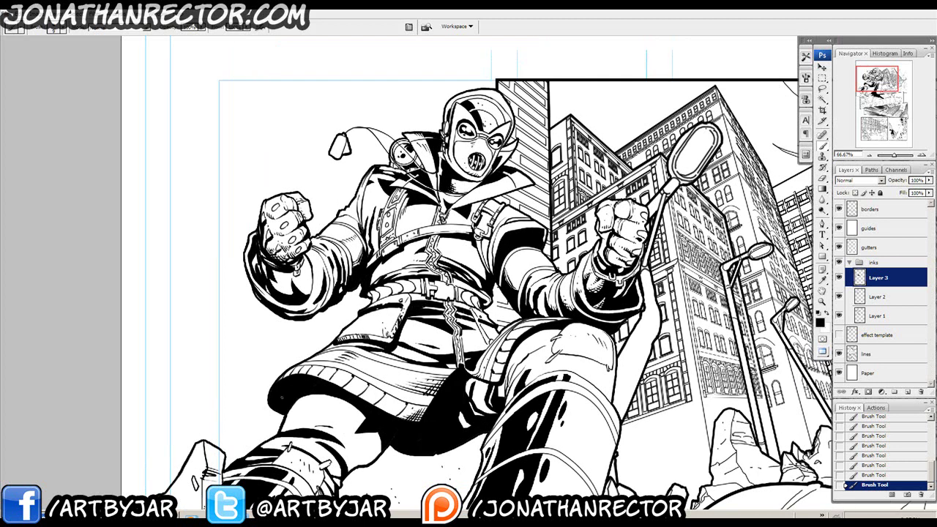
drag(358, 286, 380, 244)
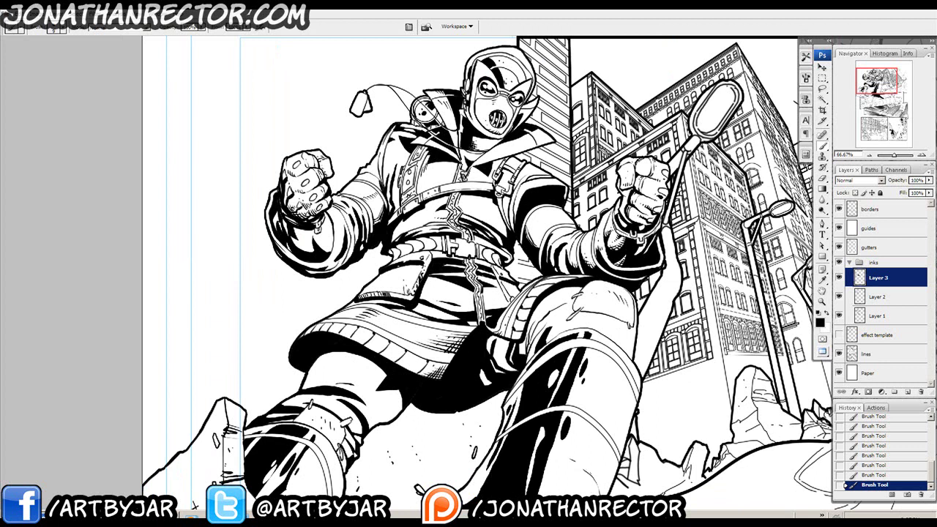
mouse_move(414, 244)
mouse_down()
mouse_move(439, 244)
mouse_move(399, 246)
mouse_up()
key(ctrl+z)
mouse_move(257, 335)
mouse_down()
mouse_move(377, 342)
mouse_move(543, 294)
mouse_up()
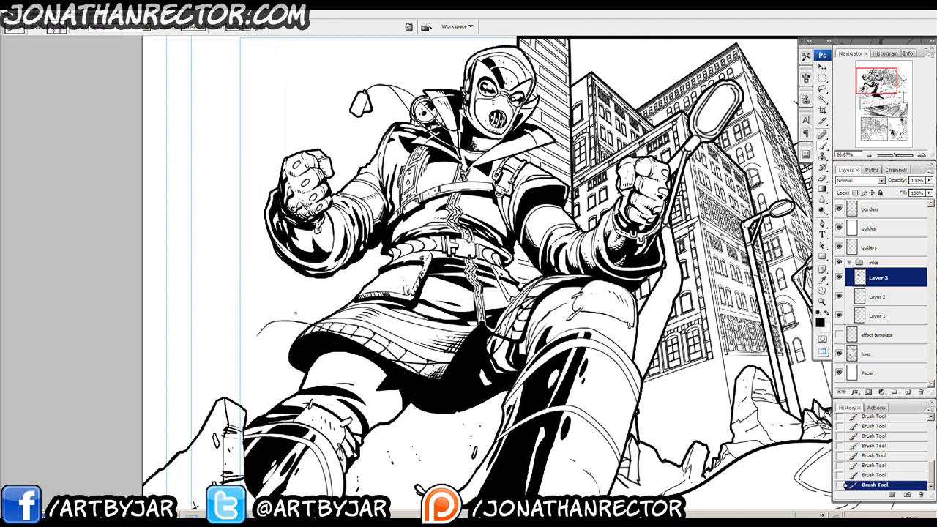
key(ctrl+z)
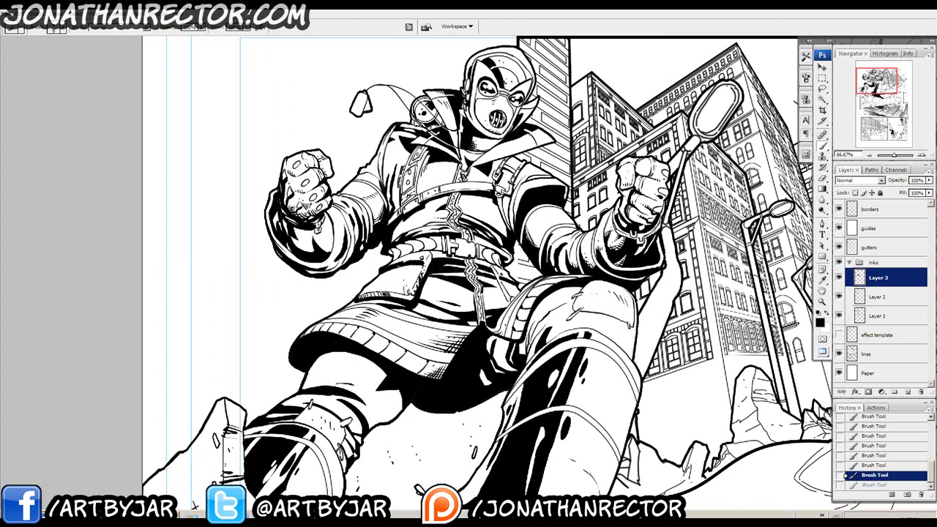
drag(546, 89, 570, 119)
key(ctrl+z)
drag(413, 88, 447, 128)
key(ctrl+z)
mouse_move(521, 197)
mouse_down()
mouse_move(400, 223)
mouse_move(466, 162)
mouse_move(483, 224)
mouse_move(448, 173)
mouse_up()
key(ctrl+z)
mouse_move(350, 164)
mouse_down()
mouse_move(247, 160)
mouse_move(309, 145)
mouse_up()
key(ctrl+z)
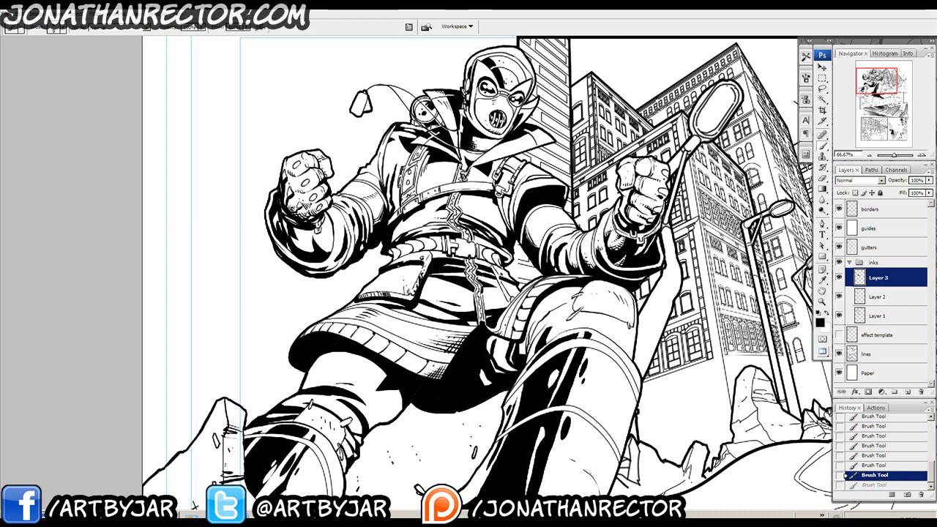
Add short crease strokes and ink dots to the white side of the front boot between its two curved bands.
drag(194, 505, 206, 463)
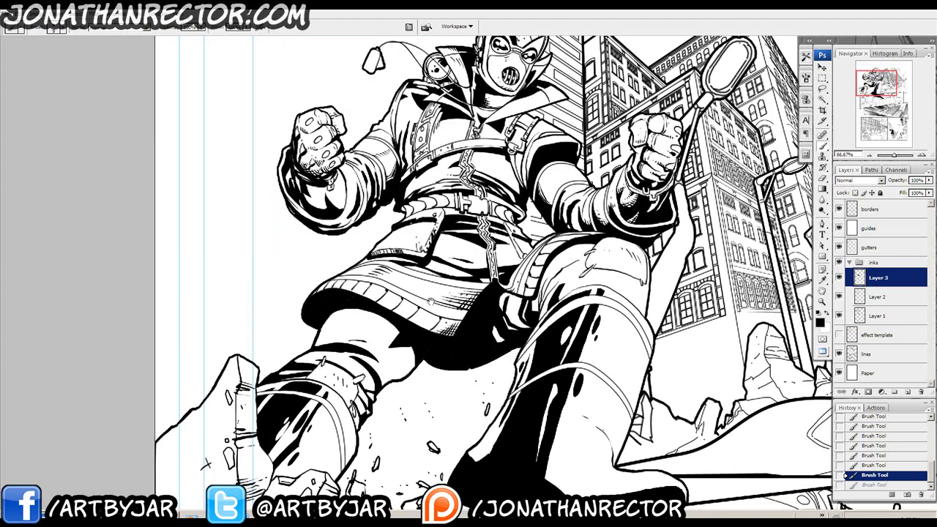
drag(439, 308, 453, 270)
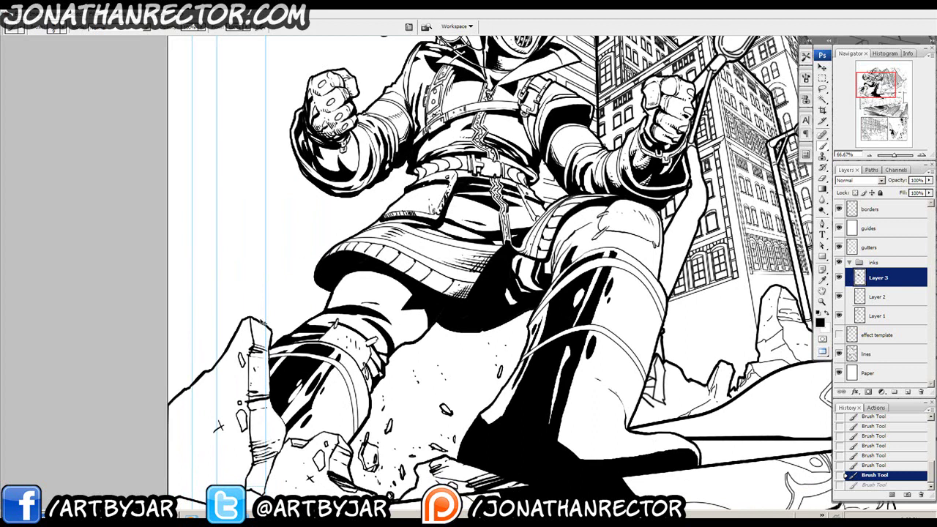
key(ctrl+plus)
key(ctrl+plus)
key(ctrl+plus)
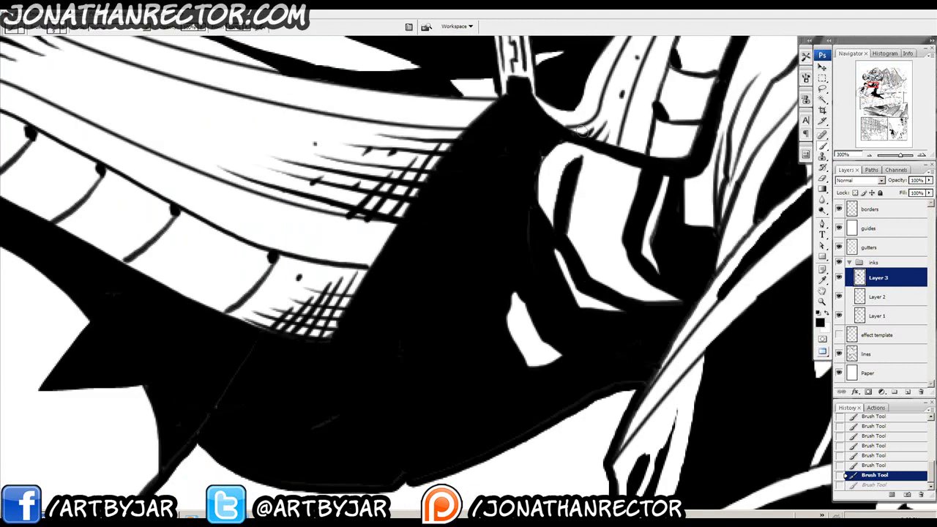
drag(566, 310, 215, 149)
drag(679, 328, 399, 251)
drag(441, 207, 532, 260)
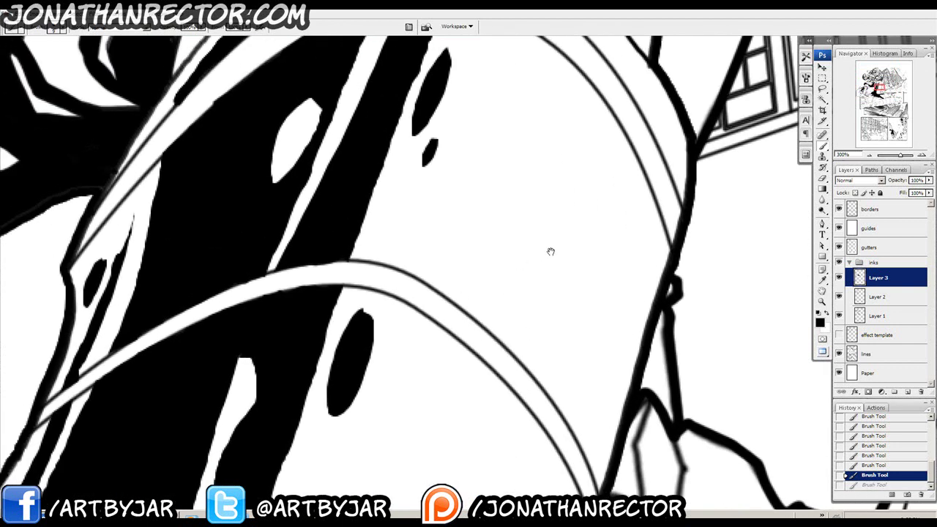
mouse_move(608, 242)
mouse_down()
mouse_move(645, 294)
mouse_move(617, 233)
mouse_up()
click(601, 218)
drag(630, 278, 585, 228)
click(567, 211)
drag(530, 327, 569, 204)
click(597, 226)
click(567, 198)
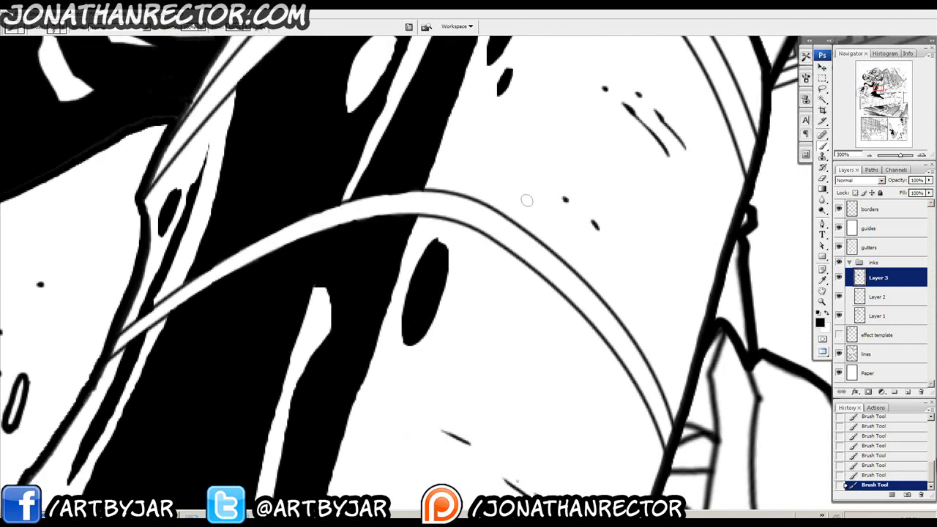
Thicken the curved crease line running down to the ankle of the front boot.
drag(509, 355, 539, 214)
drag(581, 383, 578, 186)
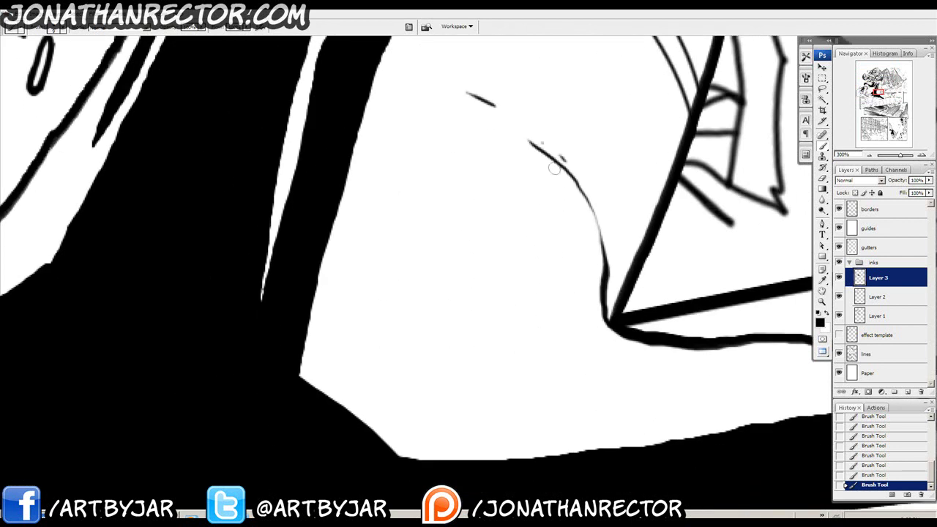
mouse_move(539, 148)
mouse_down()
mouse_move(585, 189)
mouse_move(602, 230)
mouse_up()
key(ctrl+z)
mouse_move(530, 142)
mouse_down()
mouse_move(584, 188)
mouse_move(608, 285)
mouse_up()
key(ctrl+z)
mouse_move(537, 147)
mouse_down()
mouse_move(586, 198)
mouse_move(608, 259)
mouse_move(607, 311)
mouse_move(605, 248)
mouse_up()
Thicken the front boot's outer contour from the upper curved band down toward the rocks behind it.
mouse_move(526, 208)
mouse_down()
mouse_move(414, 178)
mouse_move(338, 192)
mouse_move(327, 176)
mouse_up()
mouse_move(418, 278)
mouse_down()
mouse_move(492, 316)
mouse_move(615, 306)
mouse_move(669, 325)
mouse_move(725, 361)
mouse_move(748, 405)
mouse_move(753, 454)
mouse_up()
drag(481, 216, 513, 312)
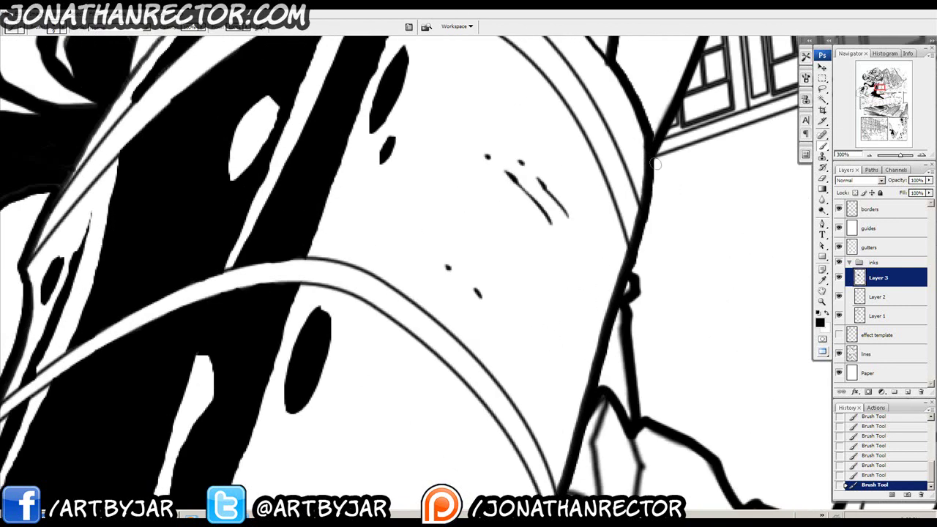
drag(656, 165, 605, 372)
drag(611, 329, 662, 131)
drag(646, 211, 603, 350)
mouse_move(631, 263)
mouse_down()
mouse_move(593, 378)
mouse_move(638, 235)
mouse_move(593, 347)
mouse_up()
drag(620, 284, 586, 350)
drag(301, 249, 555, 348)
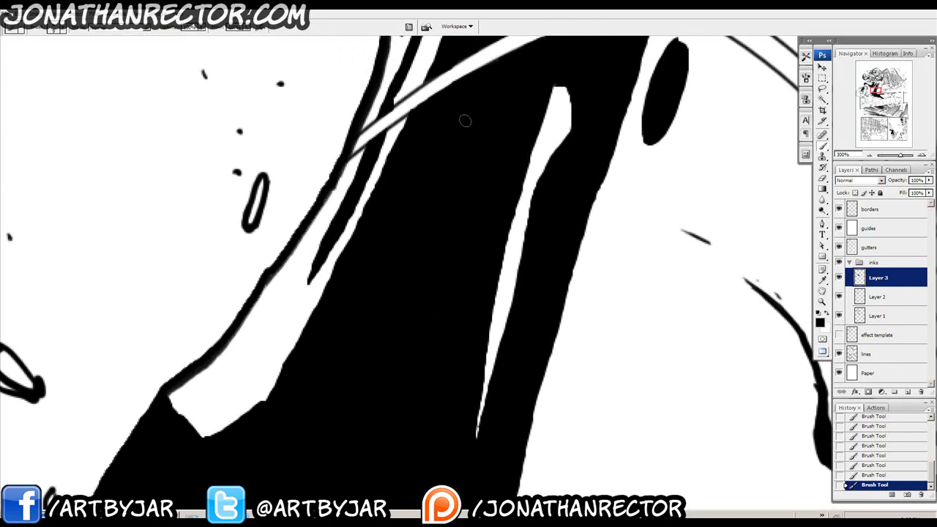
key(ctrl+minus)
key(ctrl+minus)
key(ctrl+minus)
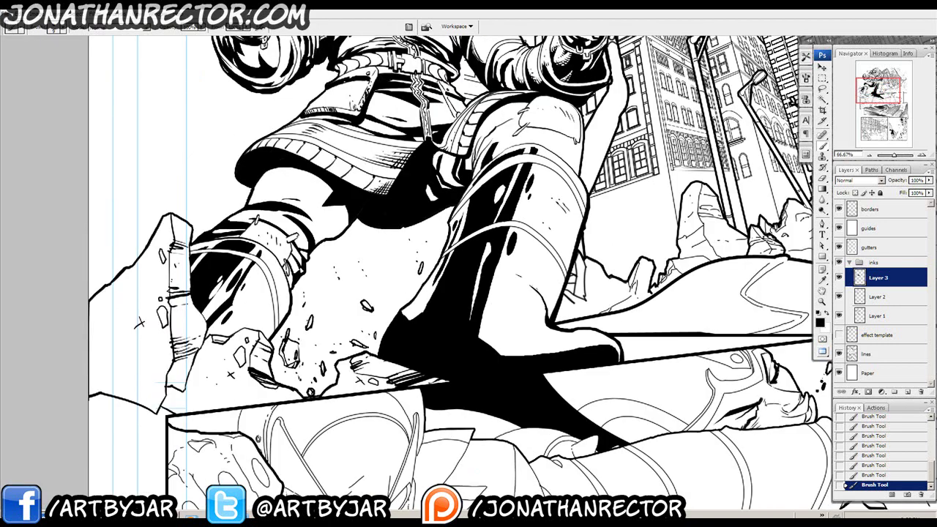
drag(515, 256, 471, 366)
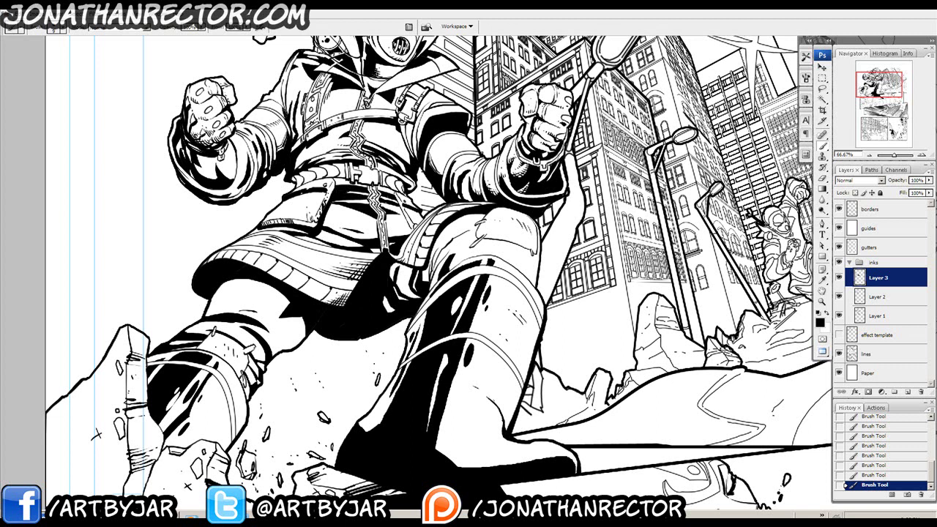
drag(461, 228, 520, 382)
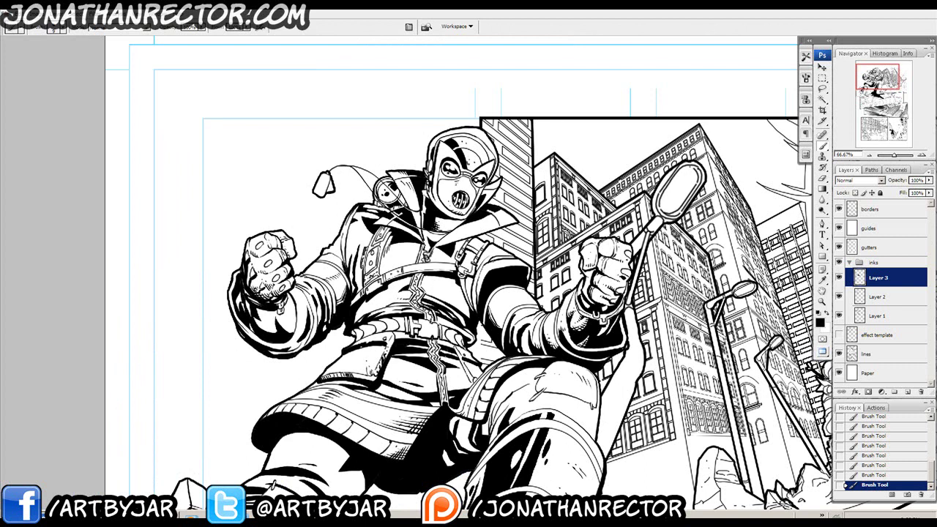
scroll(468, 273, down, 2)
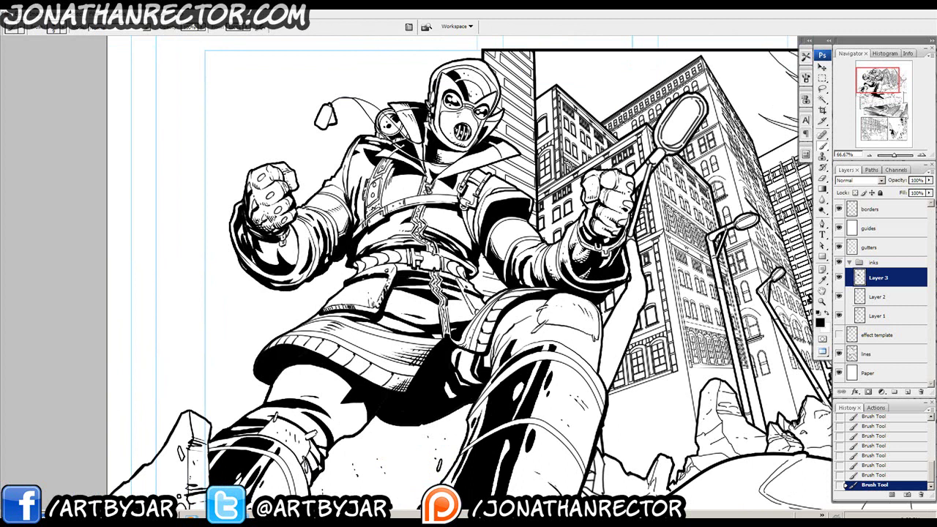